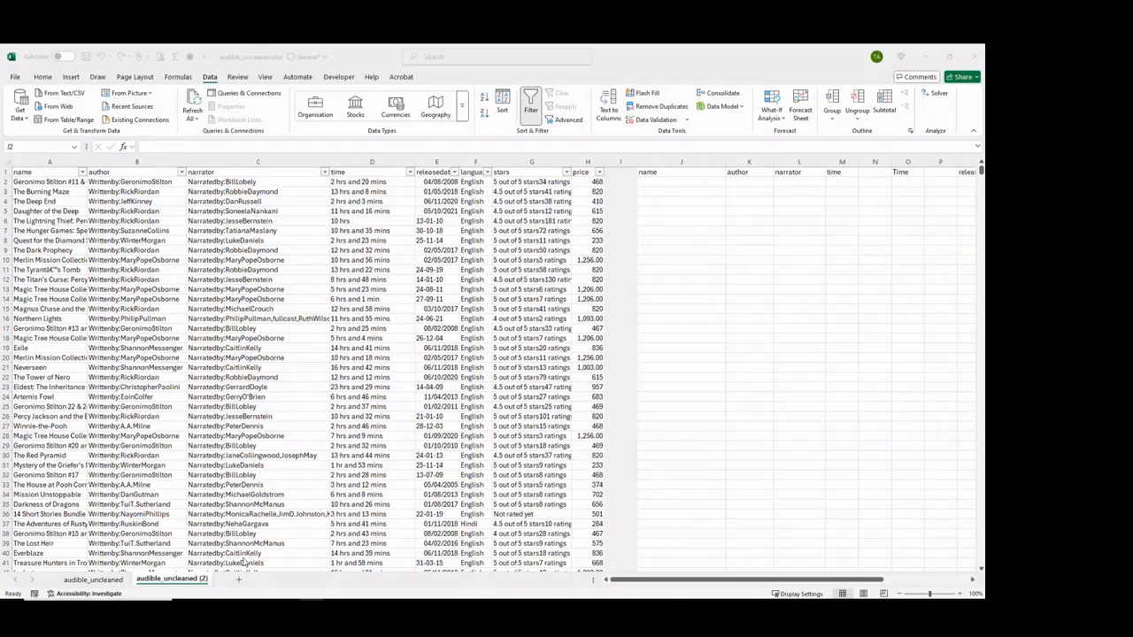
# Bring up the audible_cleaned.csv workbook full-size and examine how its name, author, narrator, time, releasedate, stars and ratings columns are formatted.
pyautogui.moveTo(156, 595)
pyautogui.moveTo(0, 164); pyautogui.dragTo(417, 218)
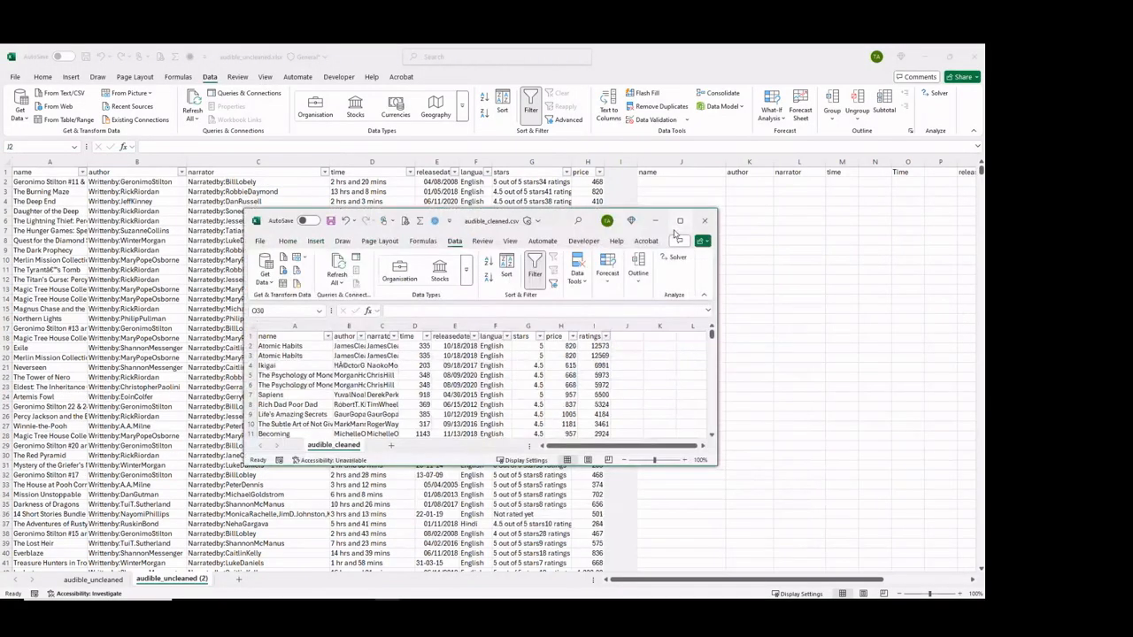
pyautogui.click(678, 229)
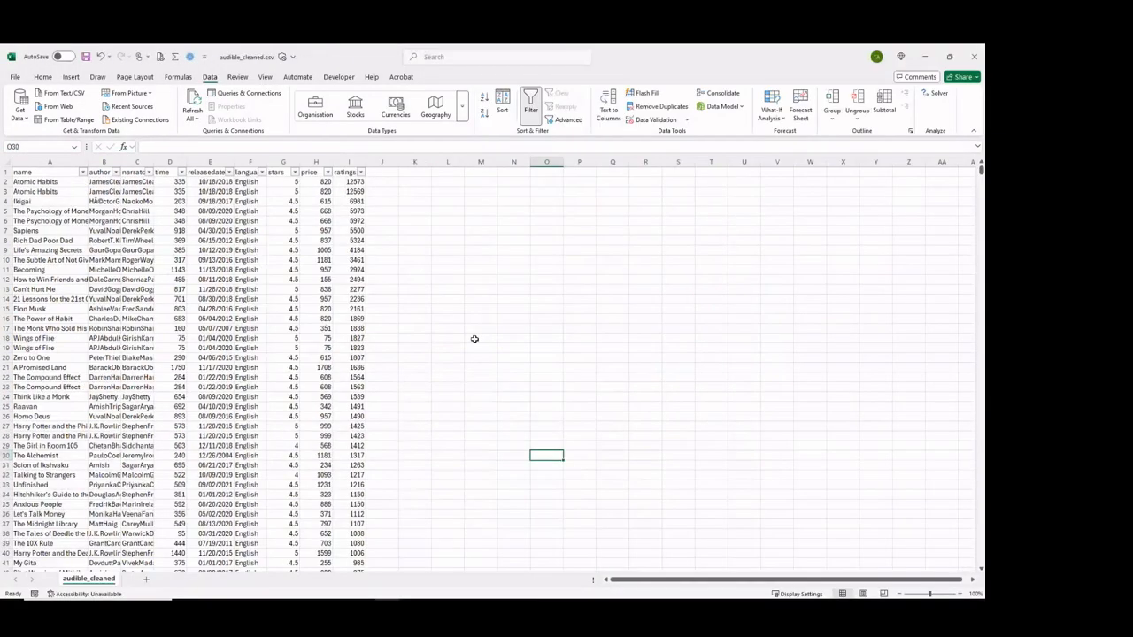
pyautogui.click(53, 182)
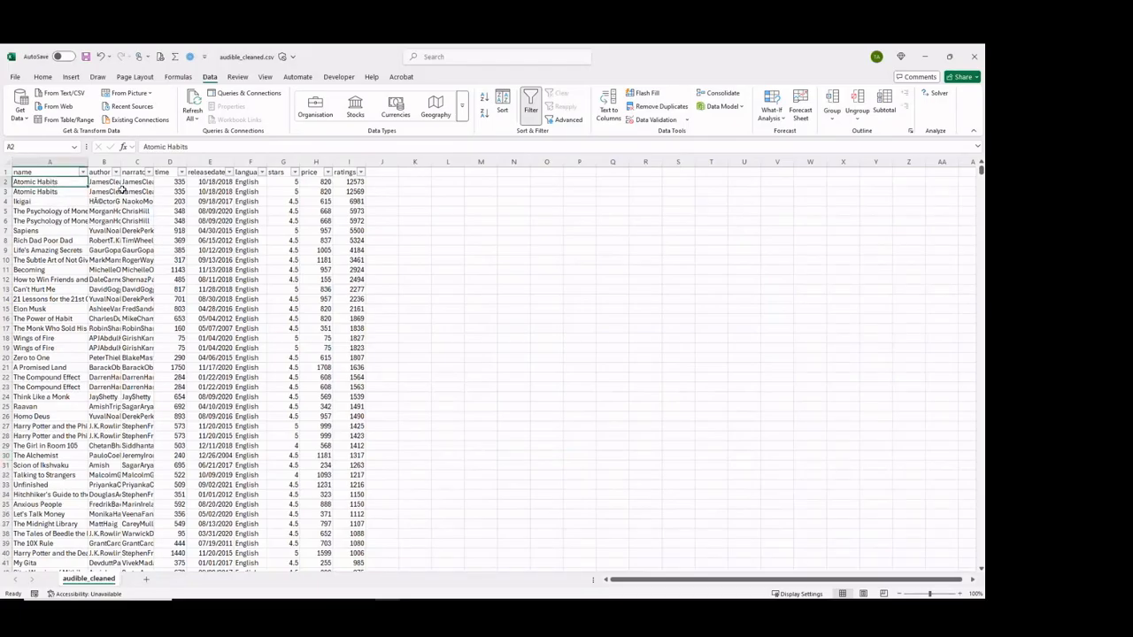
pyautogui.click(168, 160)
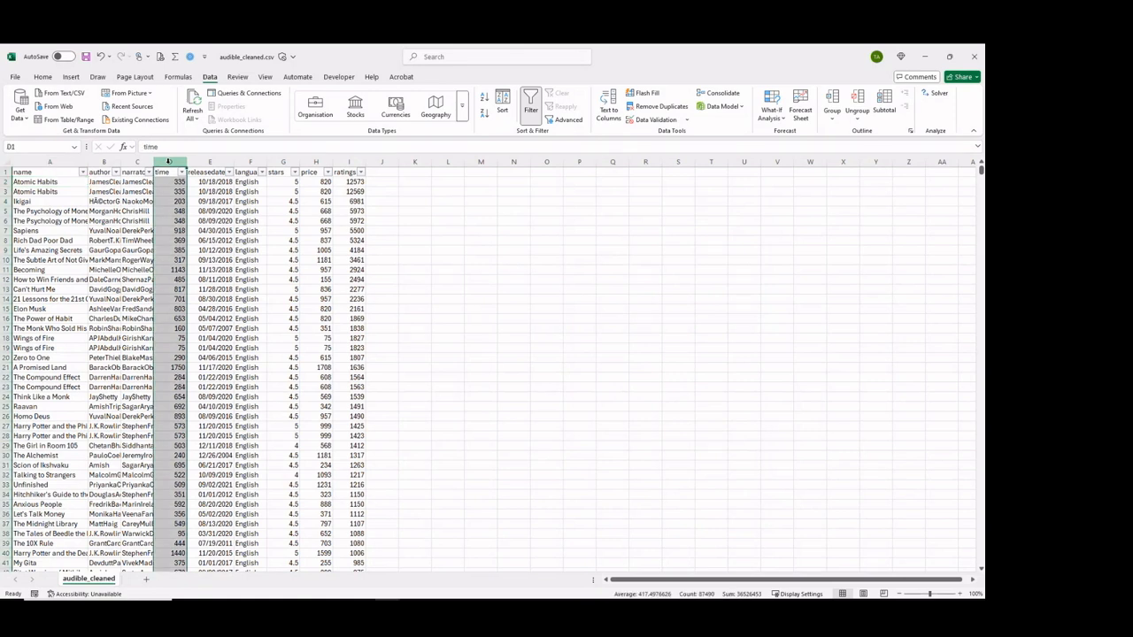
pyautogui.click(100, 160)
pyautogui.click(97, 180)
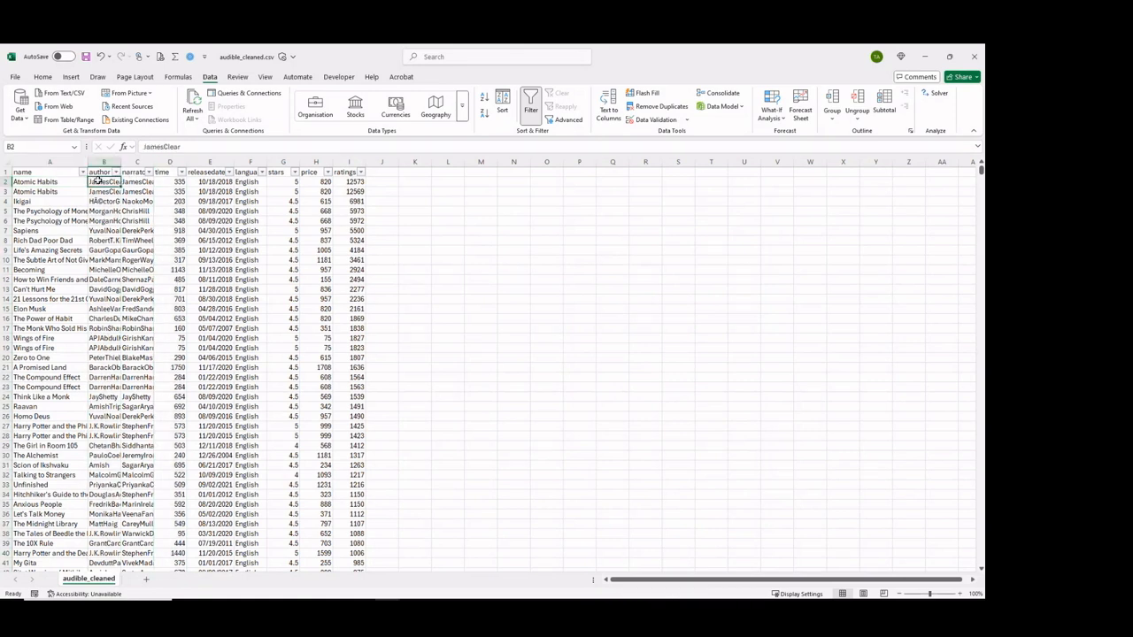
pyautogui.click(133, 182)
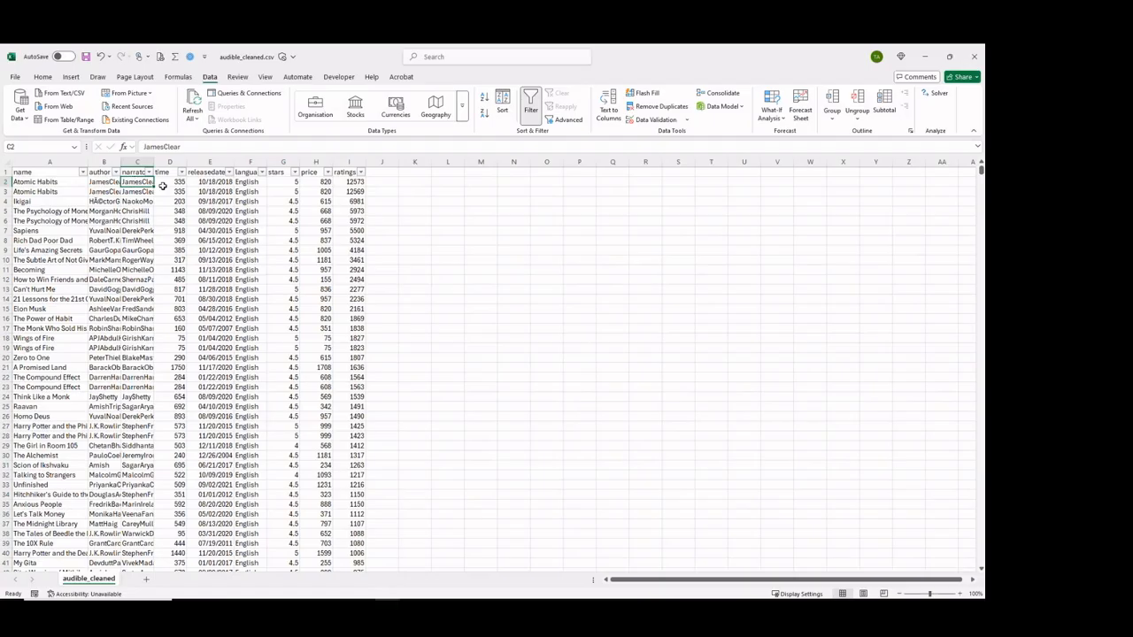
pyautogui.click(168, 162)
pyautogui.click(177, 180)
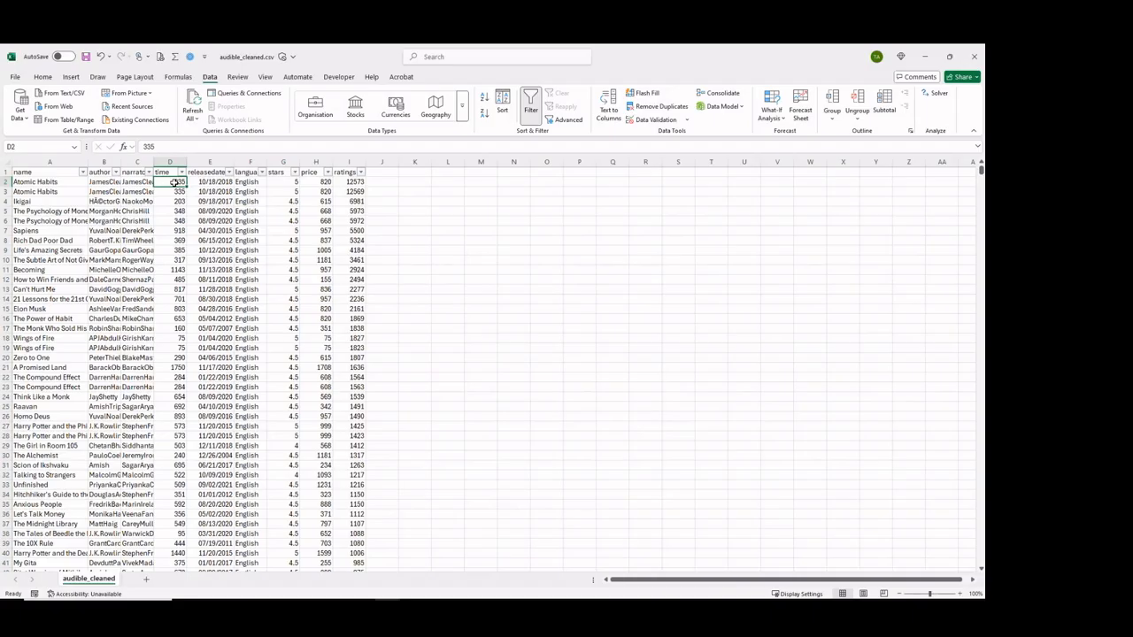
pyautogui.click(222, 181)
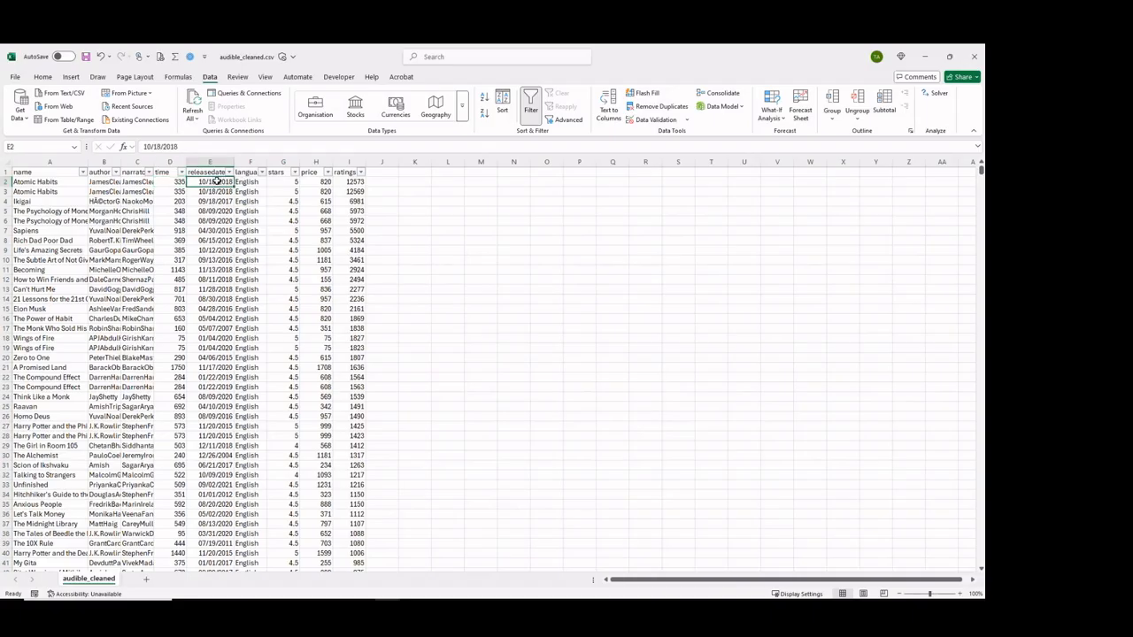
pyautogui.click(216, 161)
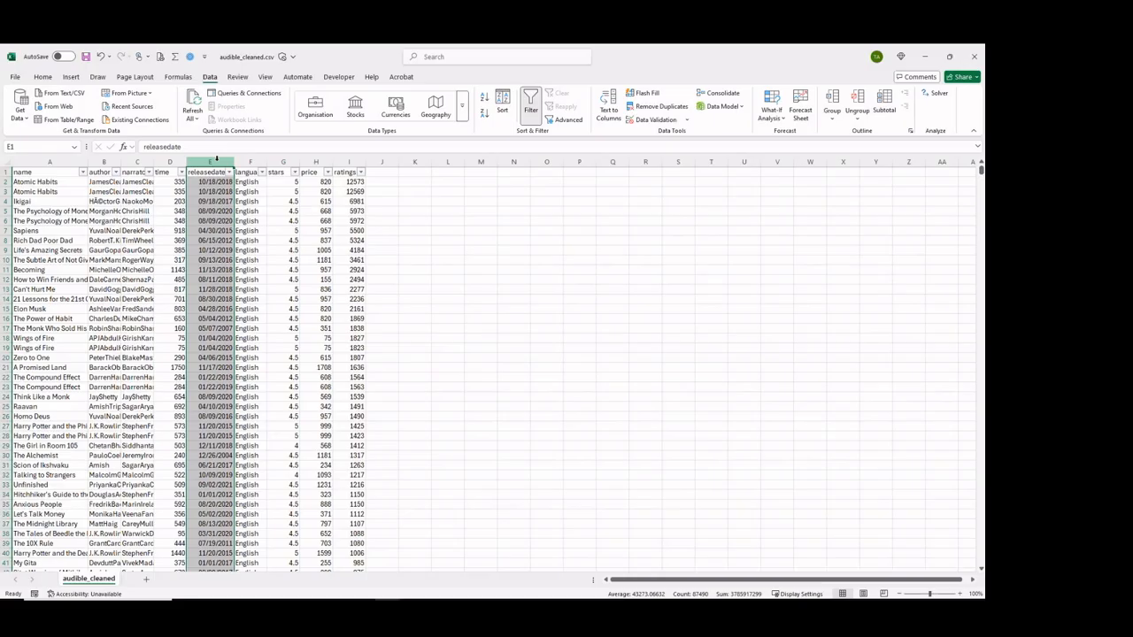
pyautogui.click(279, 161)
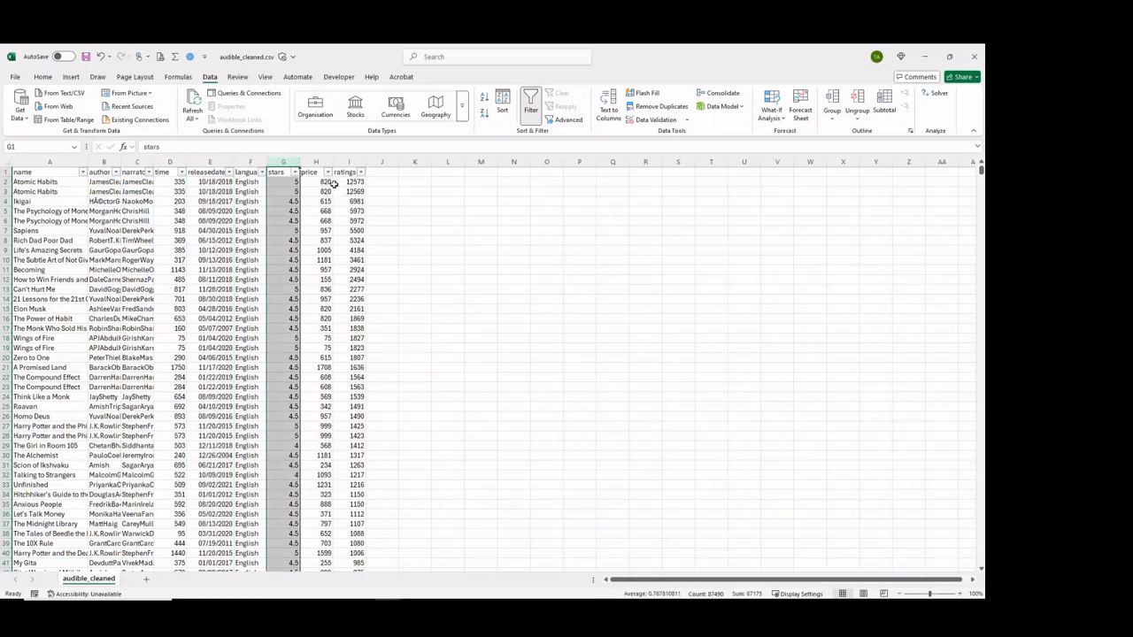
pyautogui.click(358, 161)
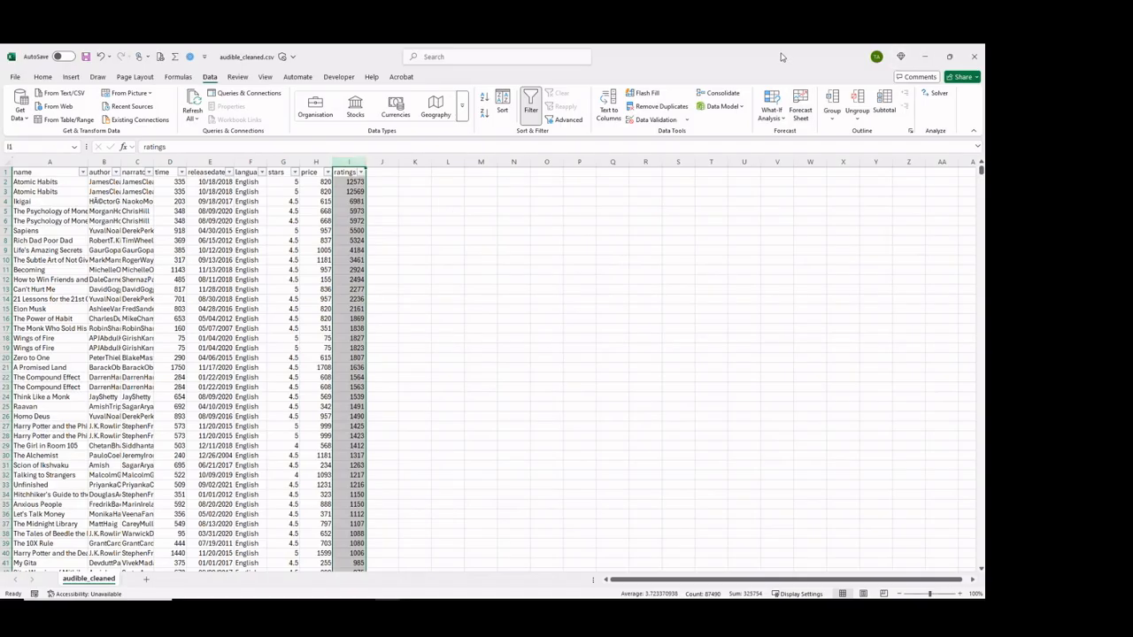
# Return to the audible_uncleaned workbook and remove the filter from the raw data's header row.
pyautogui.hotkey('alt', 'Tab')
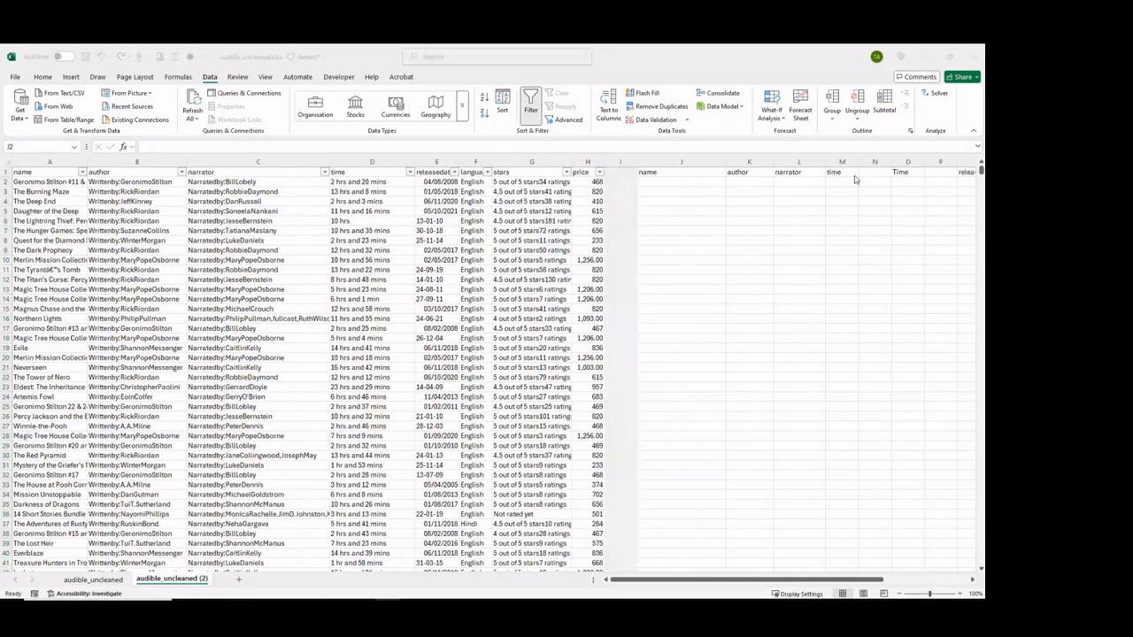
pyautogui.click(653, 180)
pyautogui.click(648, 172)
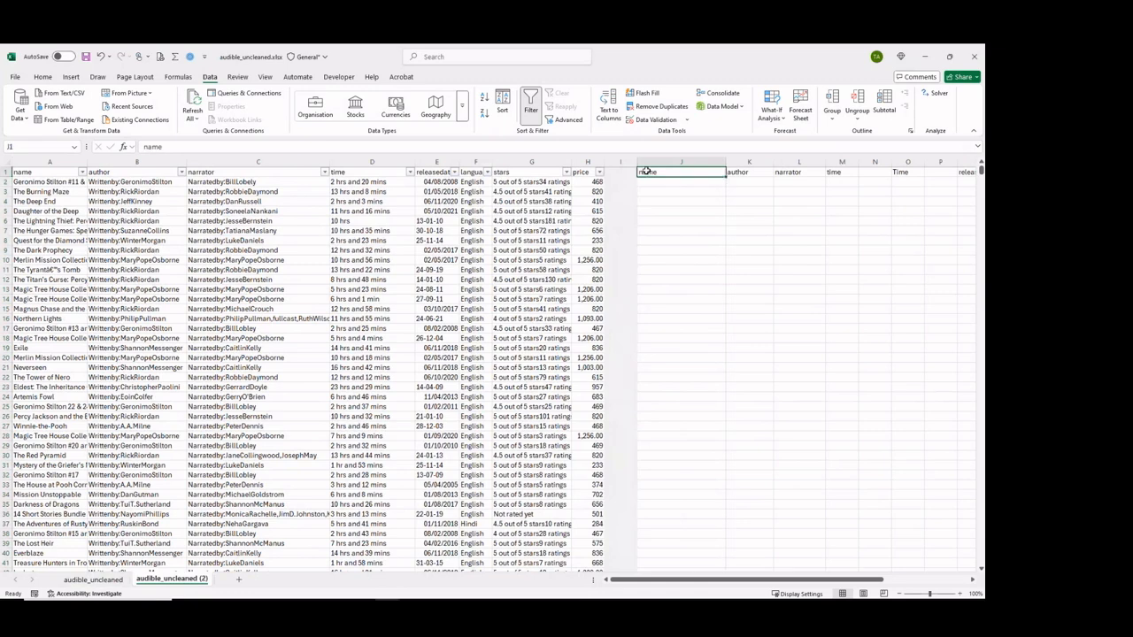
pyautogui.click(540, 108)
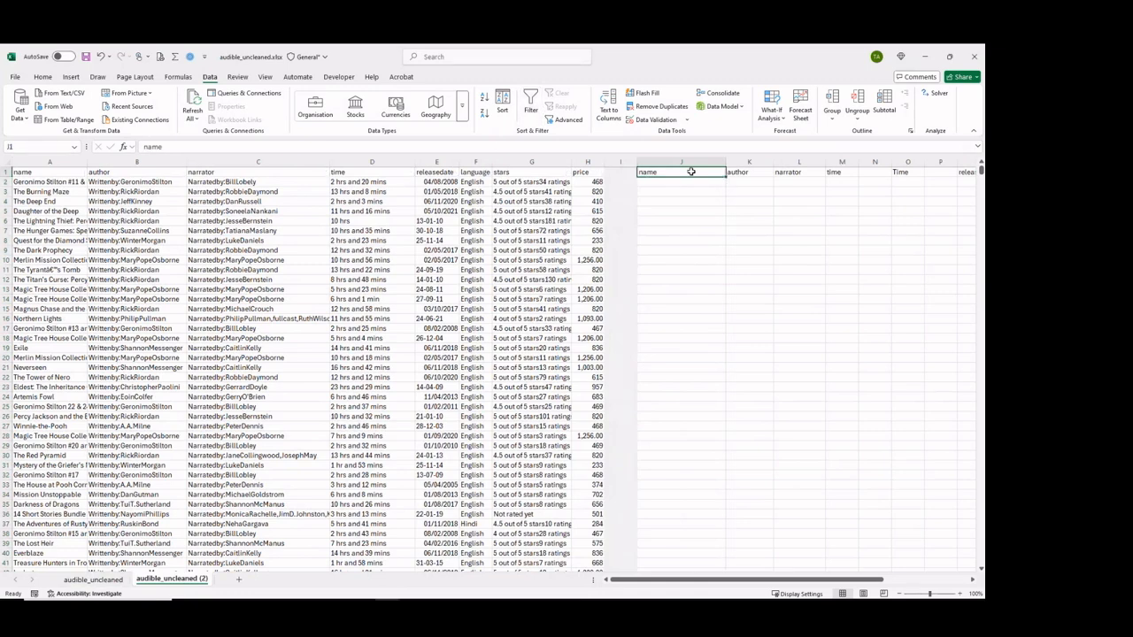
# Narrow the shaded separator column I between the raw data and the new headers.
pyautogui.moveTo(635, 581)
pyautogui.mouseDown()
pyautogui.moveTo(663, 585)
pyautogui.moveTo(634, 583)
pyautogui.mouseUp()
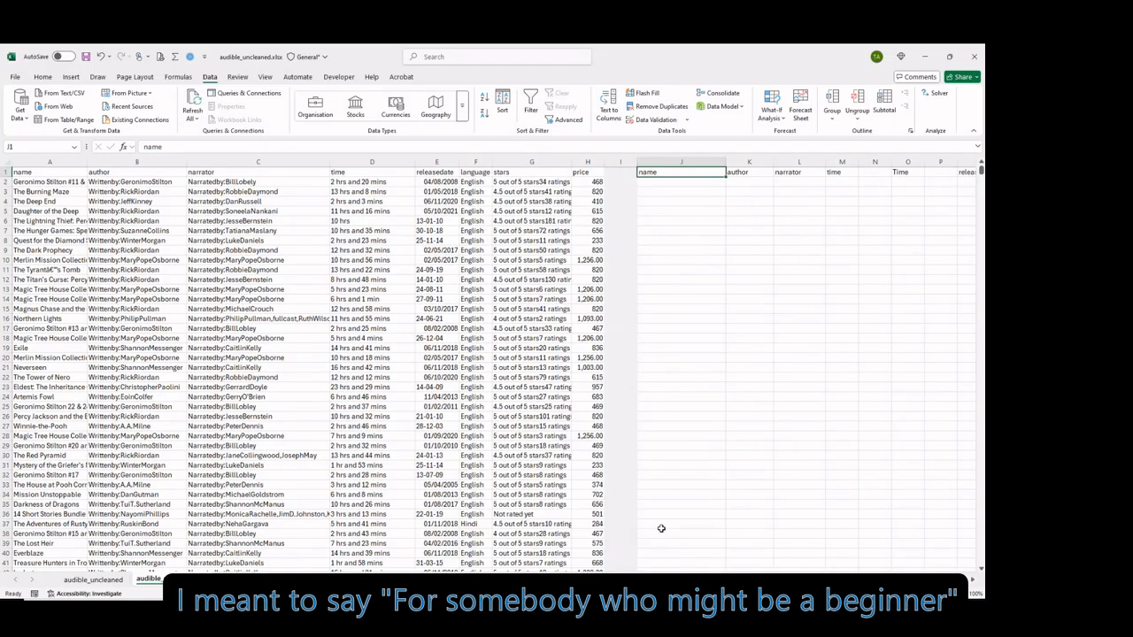
pyautogui.click(671, 180)
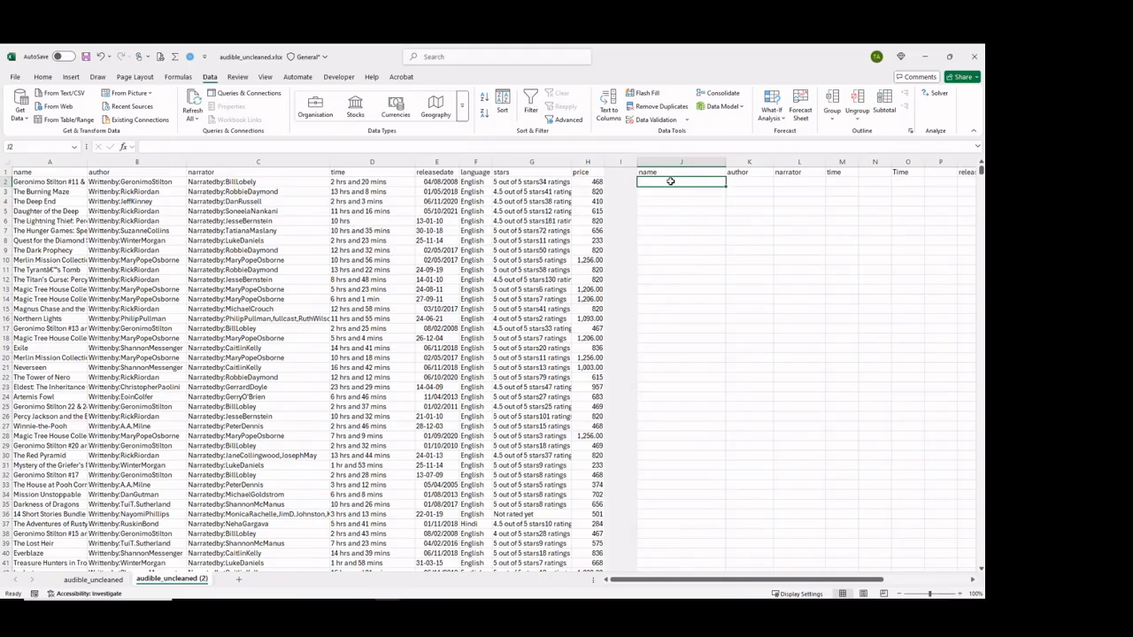
pyautogui.moveTo(637, 164); pyautogui.dragTo(620, 166)
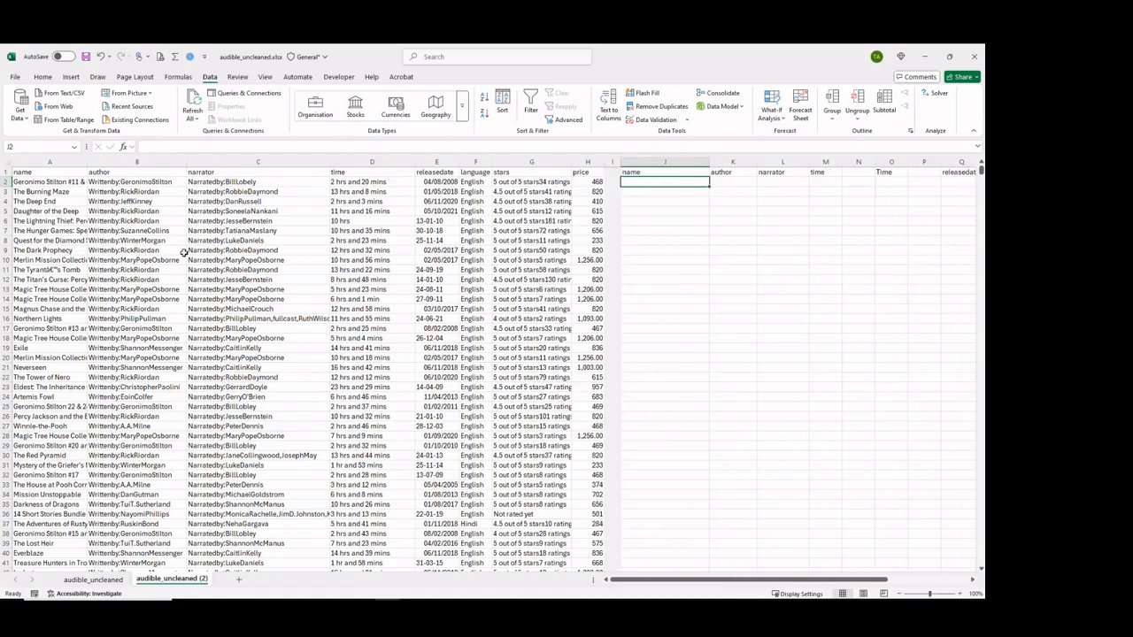
# Enter the formula =A2 in cell J2 to pull the first title into the new name column.
pyautogui.click(37, 181)
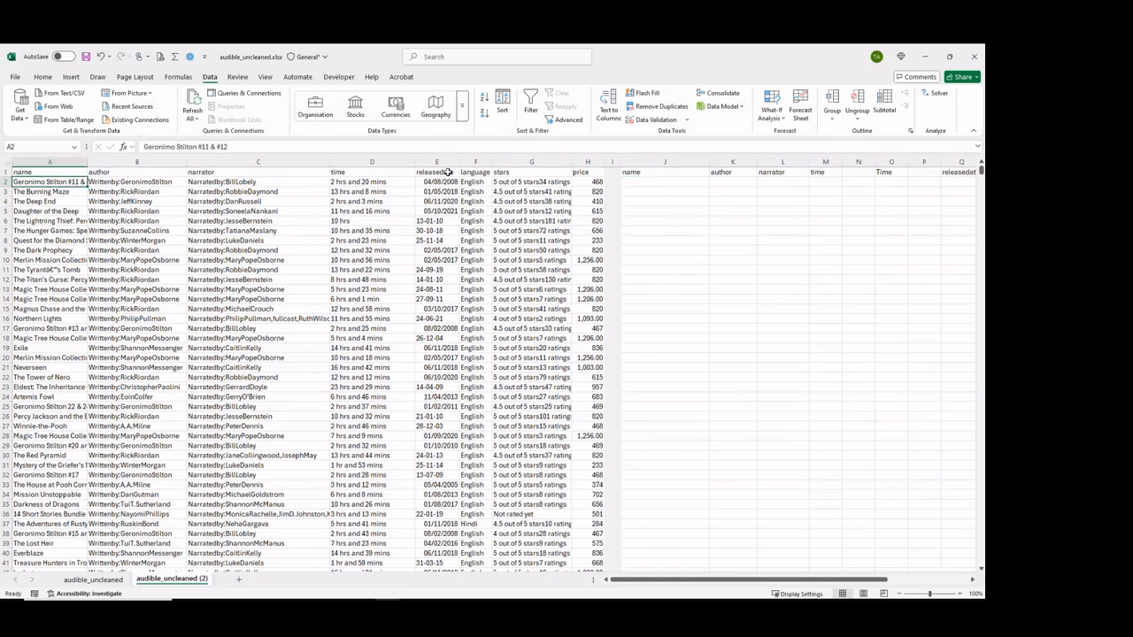
pyautogui.click(639, 180)
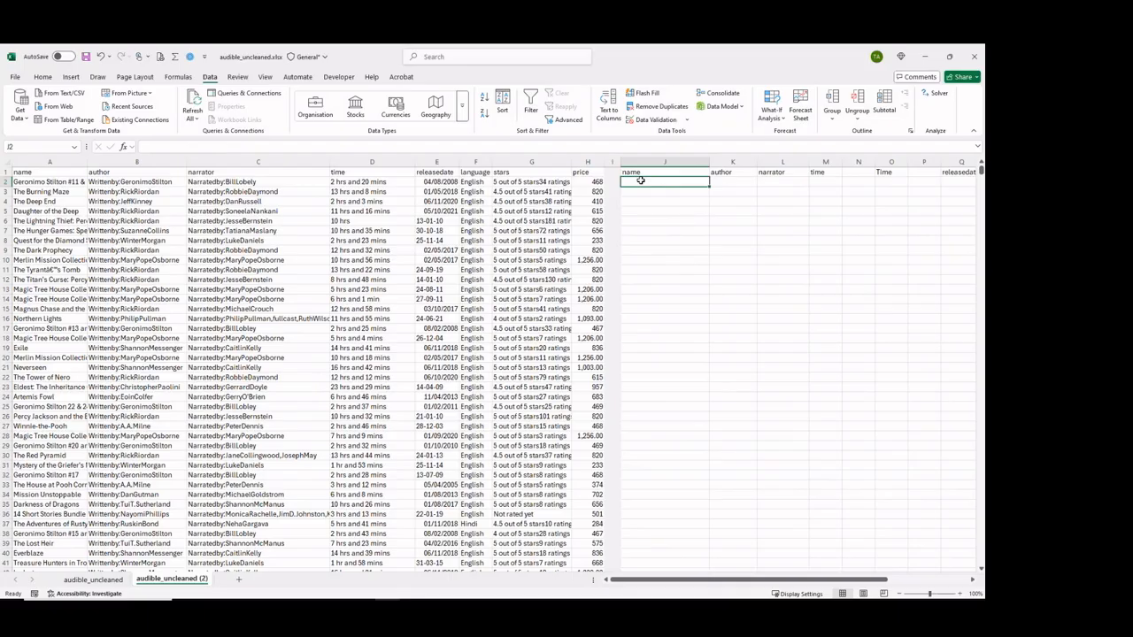
pyautogui.write('=')
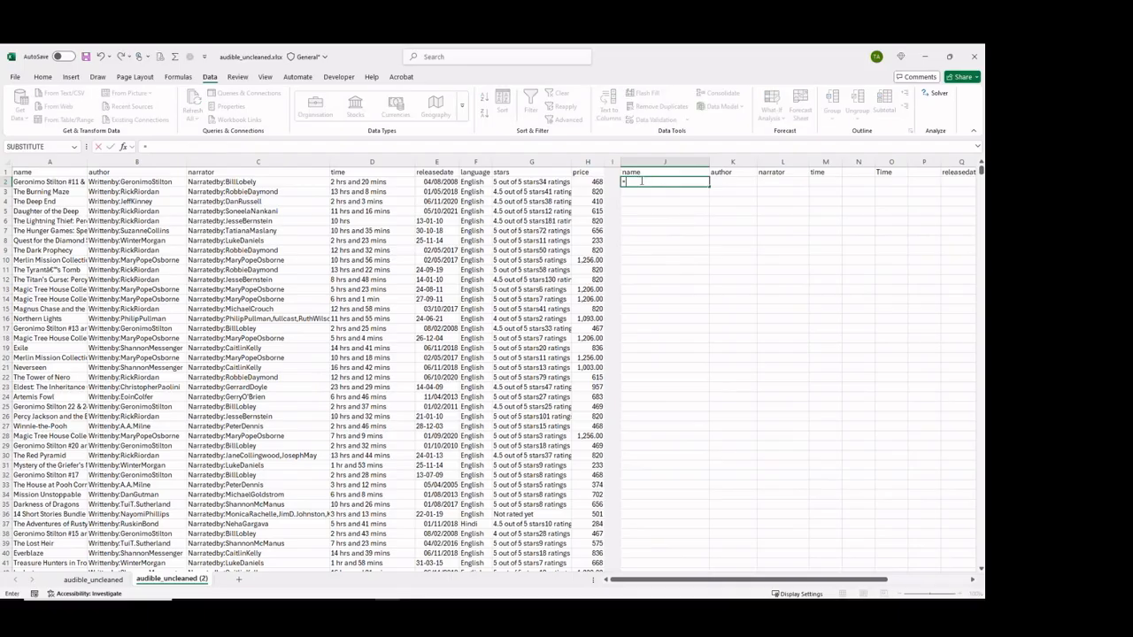
pyautogui.click(31, 180)
pyautogui.press('Return')
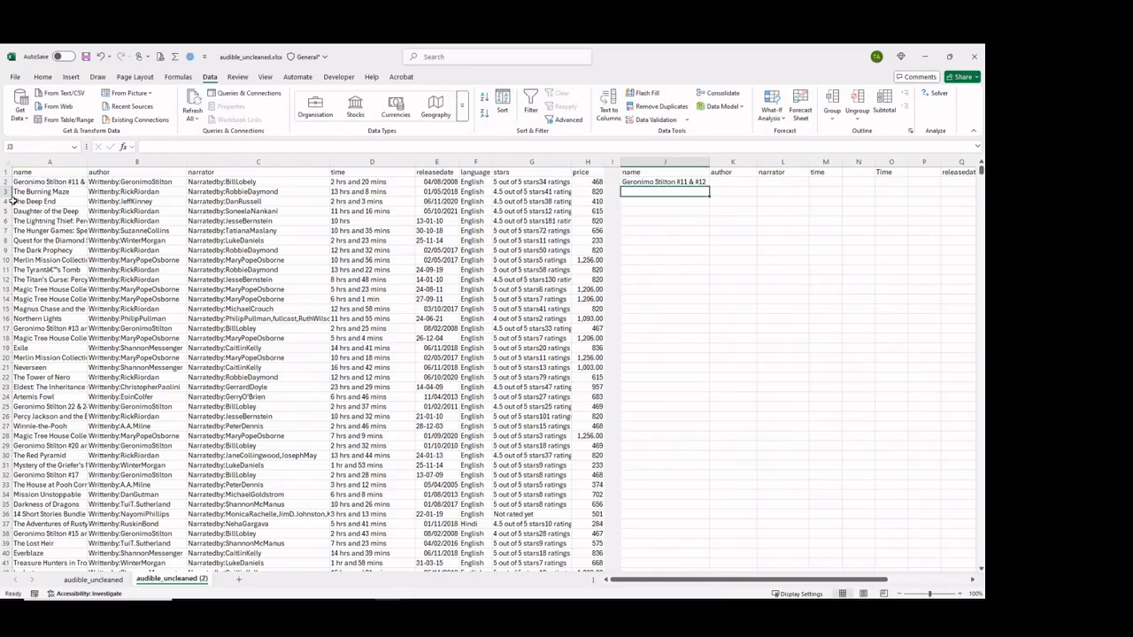
# Fill the name formula from J2 down to row 87490, the last row of the raw data.
pyautogui.click(38, 209)
pyautogui.hotkey('ctrl', 'Down')
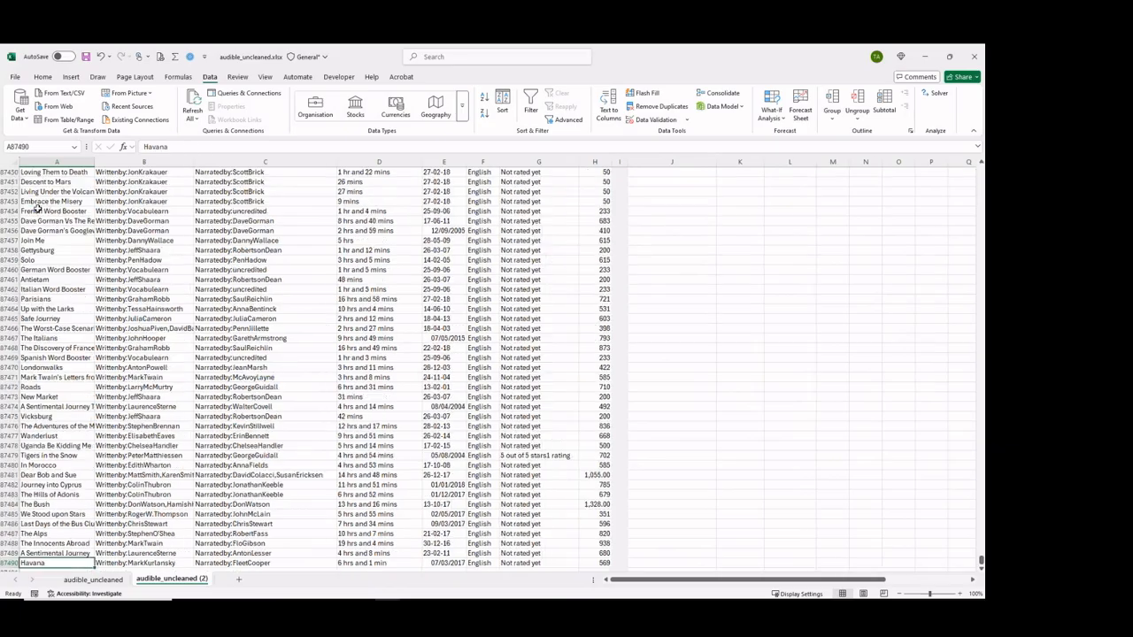
pyautogui.press('Right')
pyautogui.press('Right')
pyautogui.press('Right')
pyautogui.press('Right')
pyautogui.press('Right')
pyautogui.press('Right')
pyautogui.press('Right')
pyautogui.press('Right')
pyautogui.press('Right')
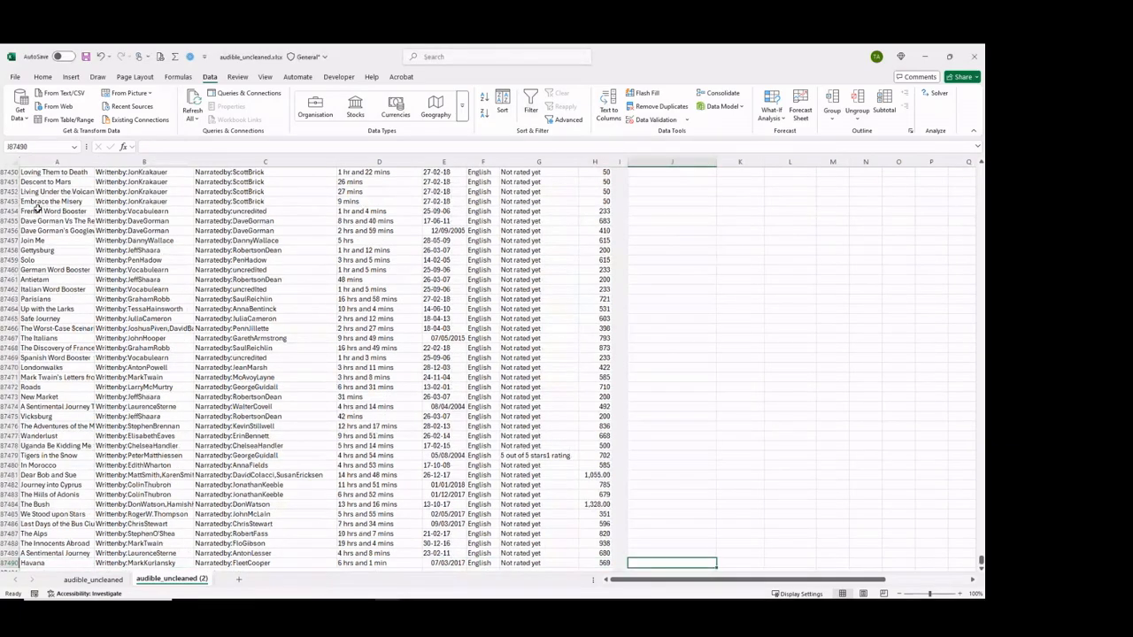
pyautogui.hotkey('ctrl', 'shift', 'Up')
pyautogui.hotkey('ctrl', 'd')
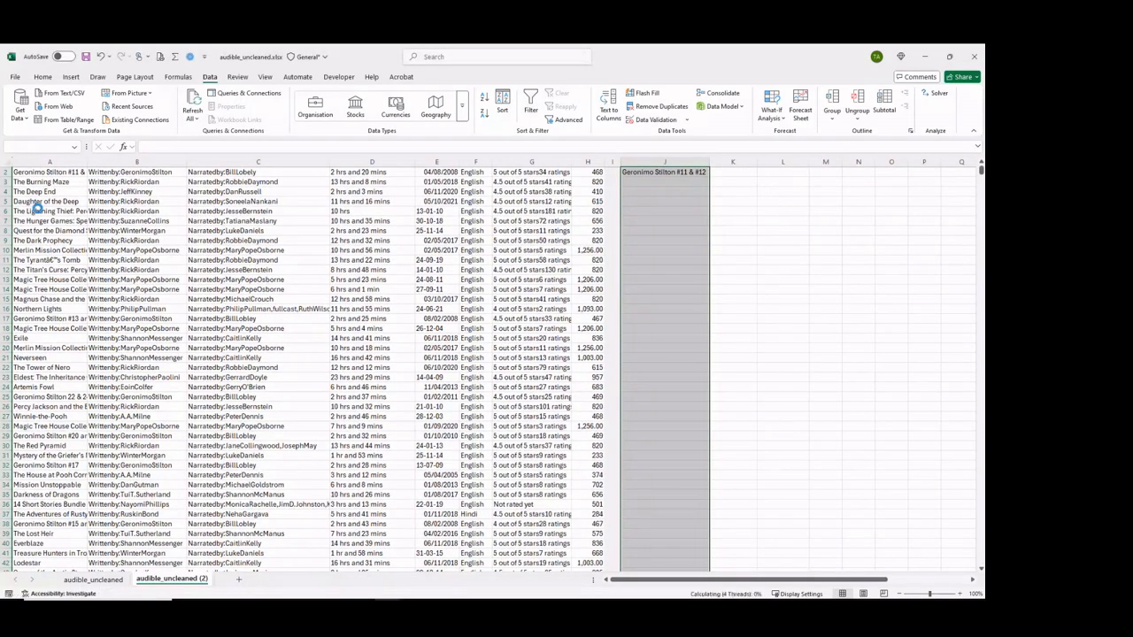
pyautogui.click(672, 174)
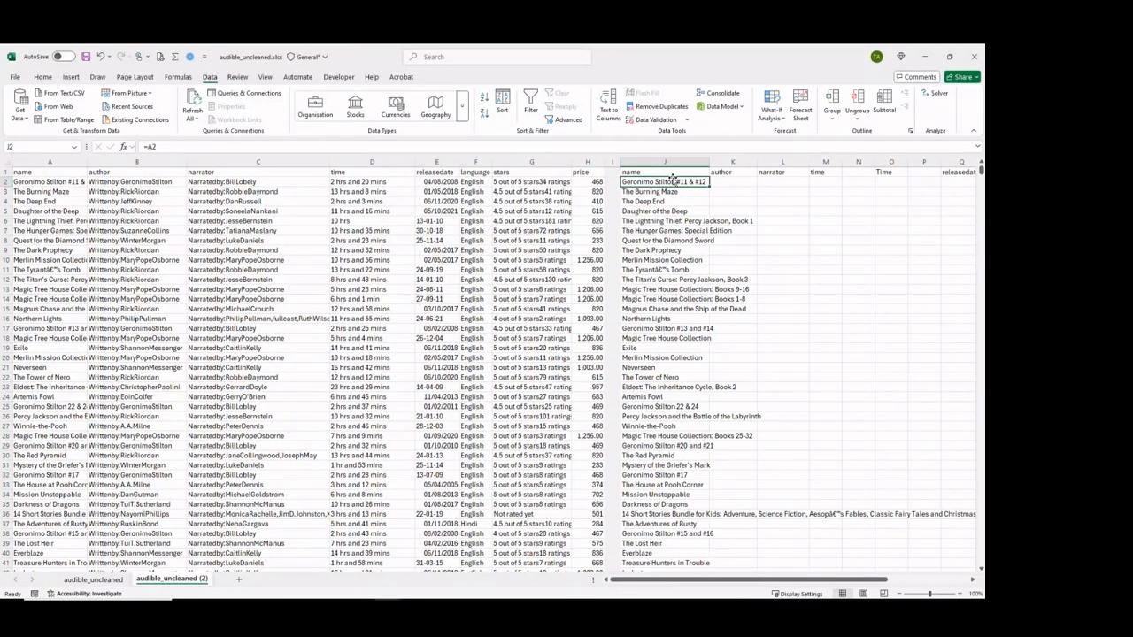
# Enter =TEXTAFTER(B2,":") in cell K2 to extract the author's name without its prefix.
pyautogui.click(140, 184)
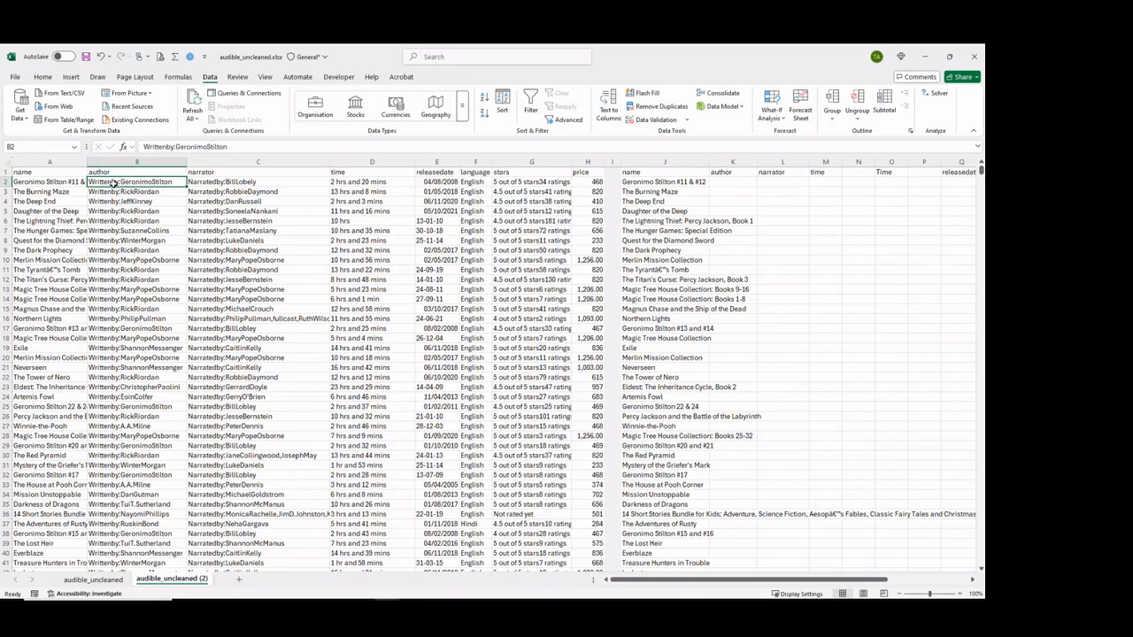
pyautogui.click(720, 183)
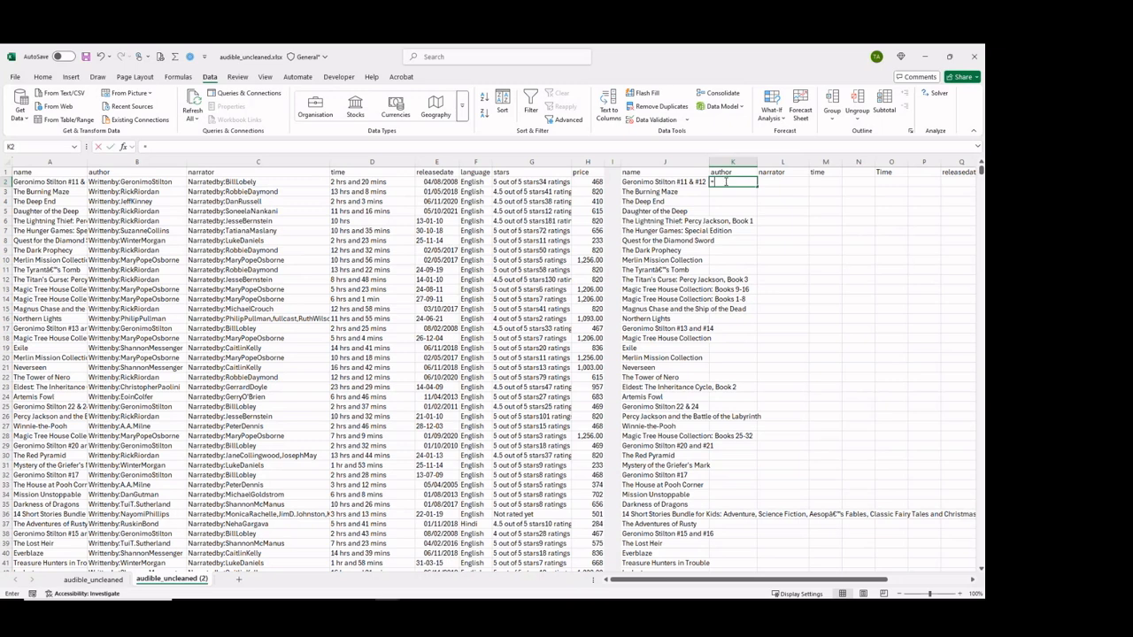
pyautogui.write('=textafter')
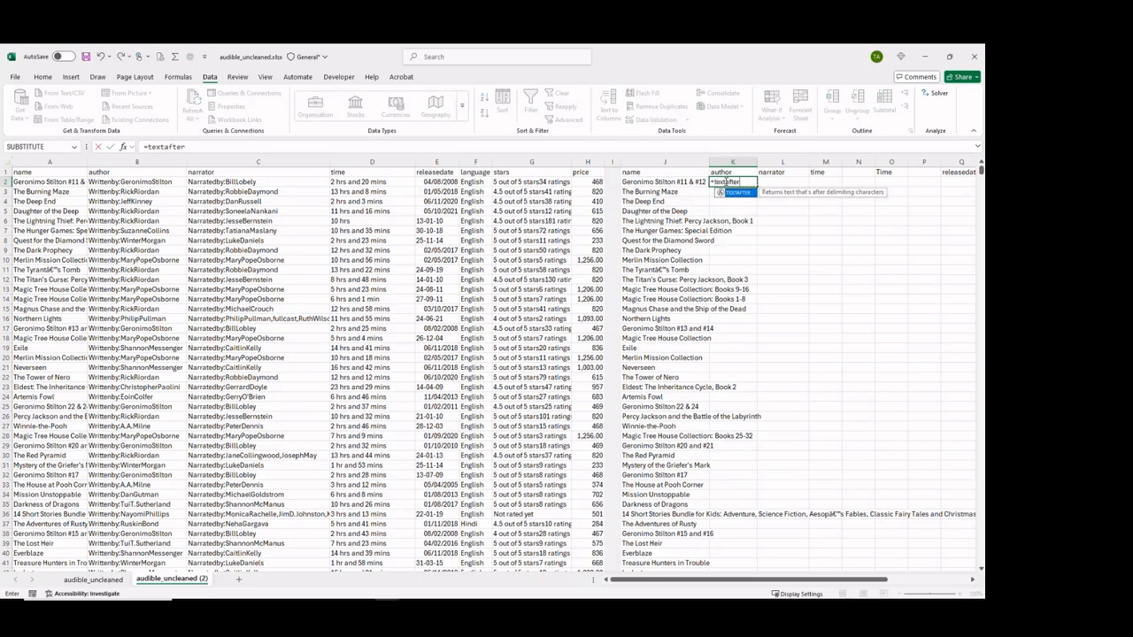
pyautogui.press('Tab')
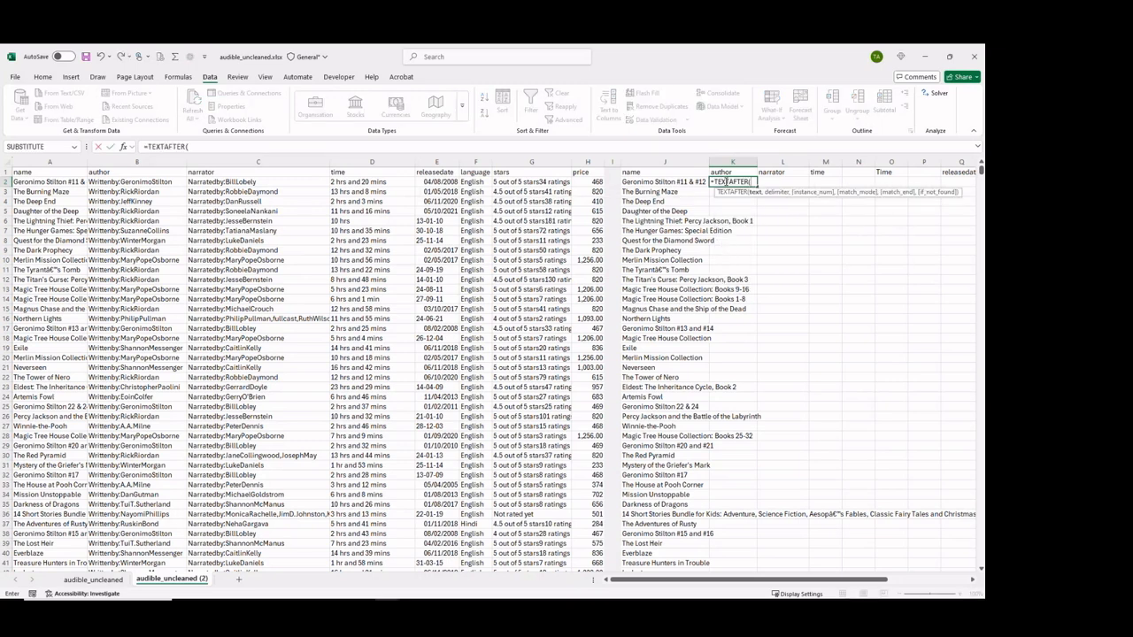
pyautogui.click(150, 183)
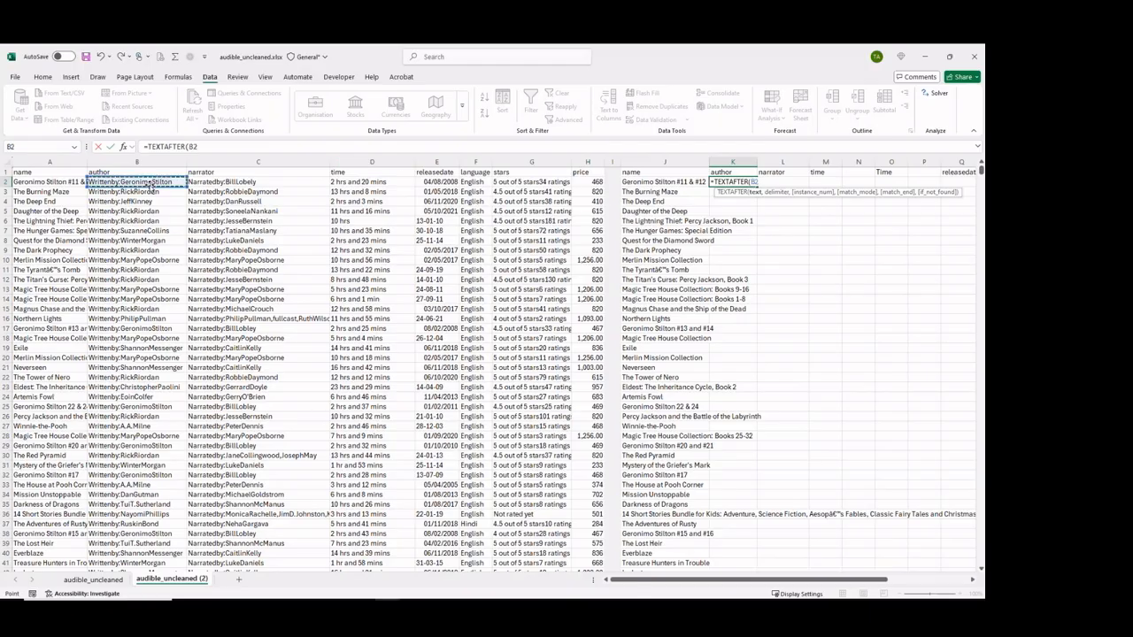
pyautogui.write(',')
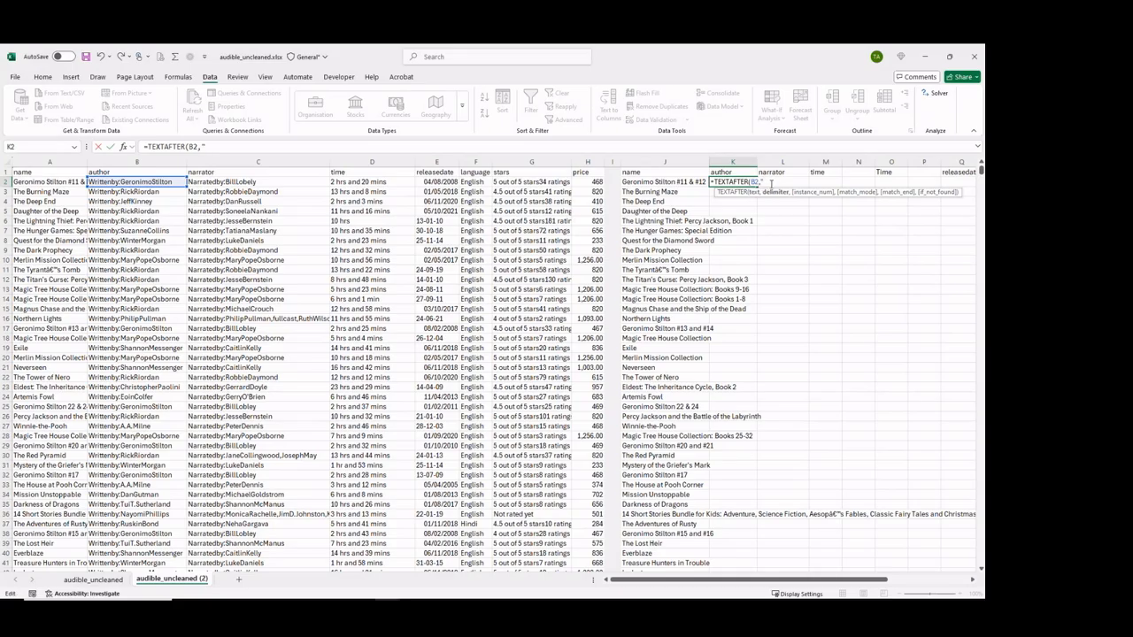
pyautogui.write('"')
pyautogui.write(')')
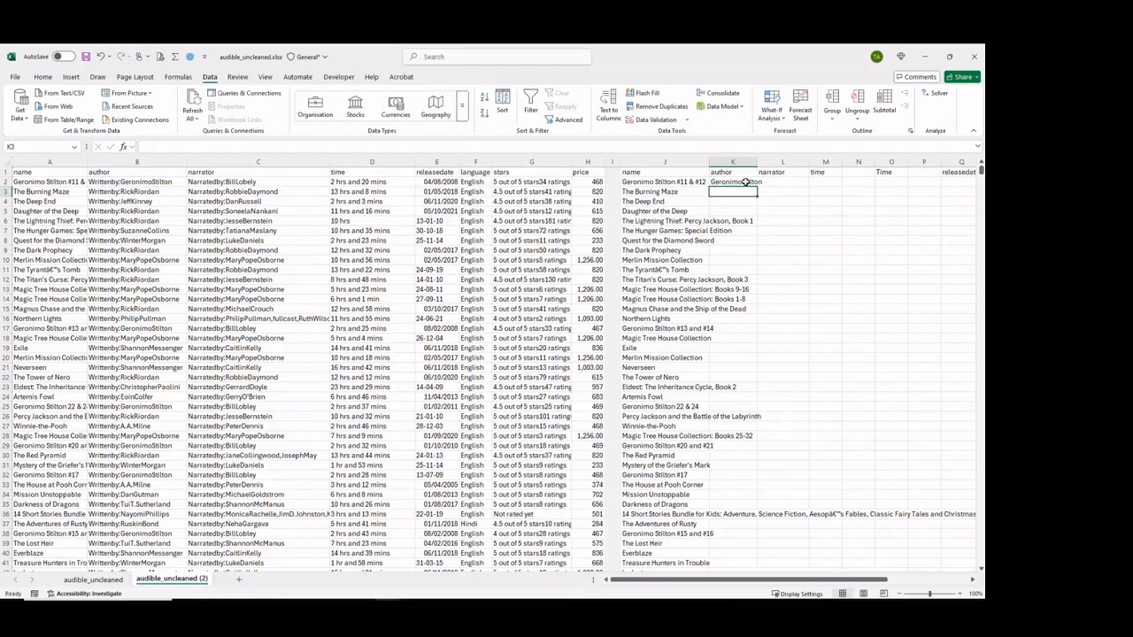
# Fill the author formula in K2 down the whole column alongside the names.
pyautogui.hotkey('ctrl', 'Return')
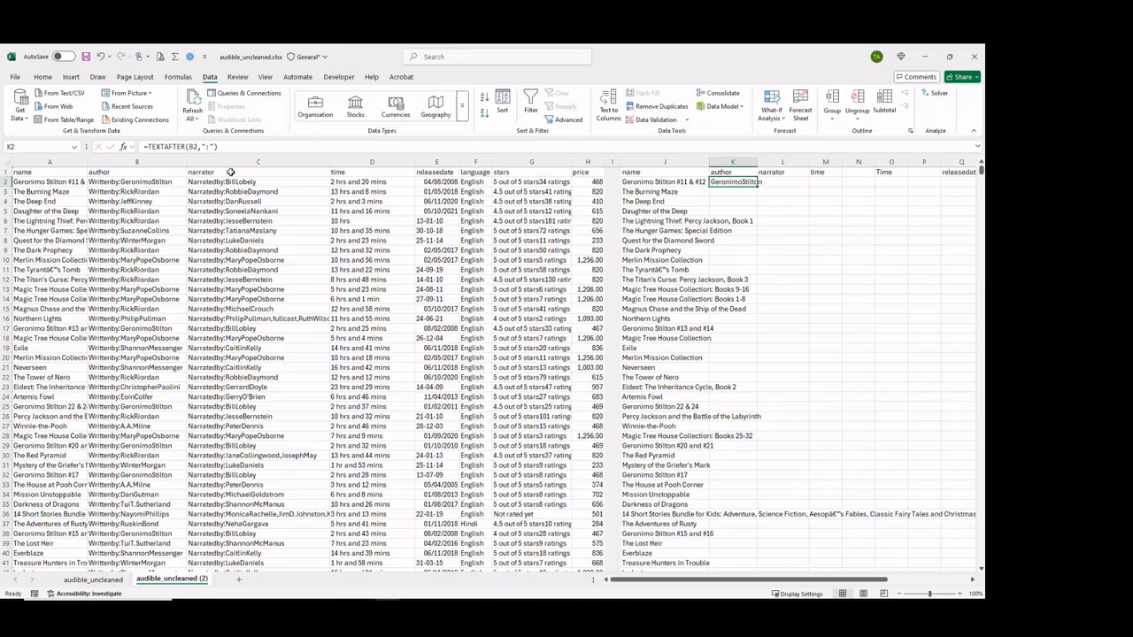
pyautogui.doubleClick(758, 186)
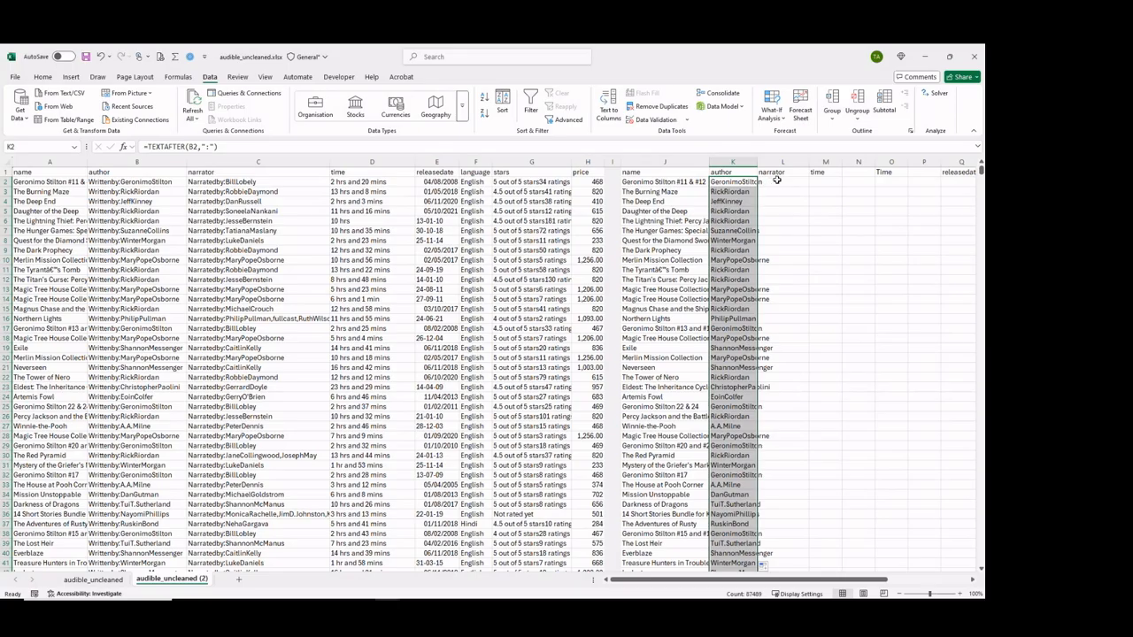
pyautogui.click(779, 183)
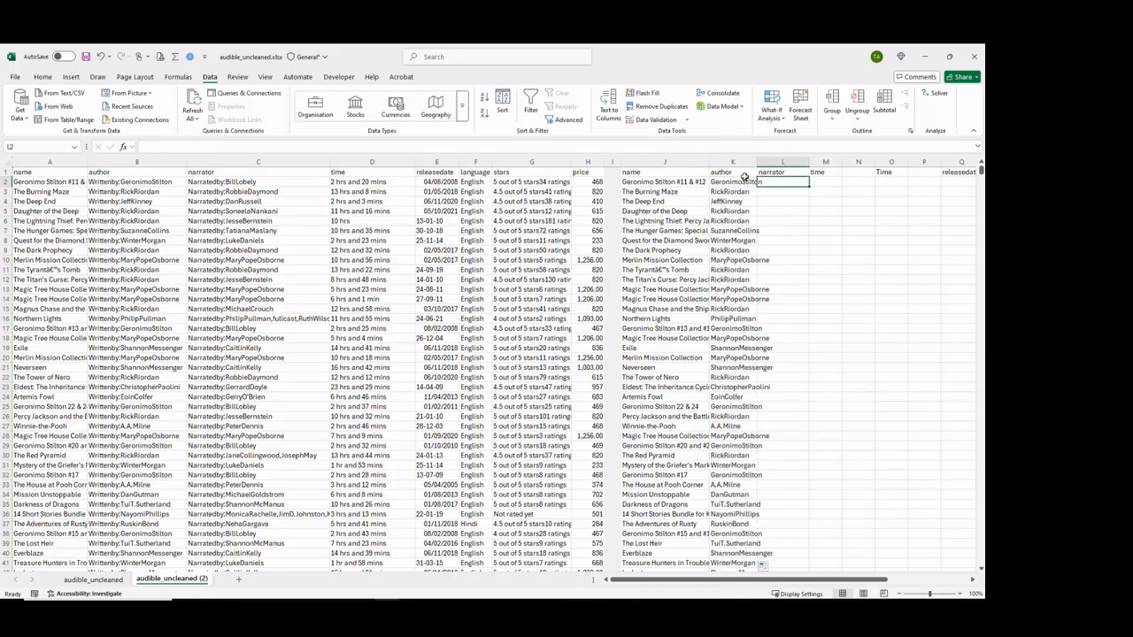
# Extend the author formula from K2 into L2 and fill it down the whole narrator column.
pyautogui.click(734, 183)
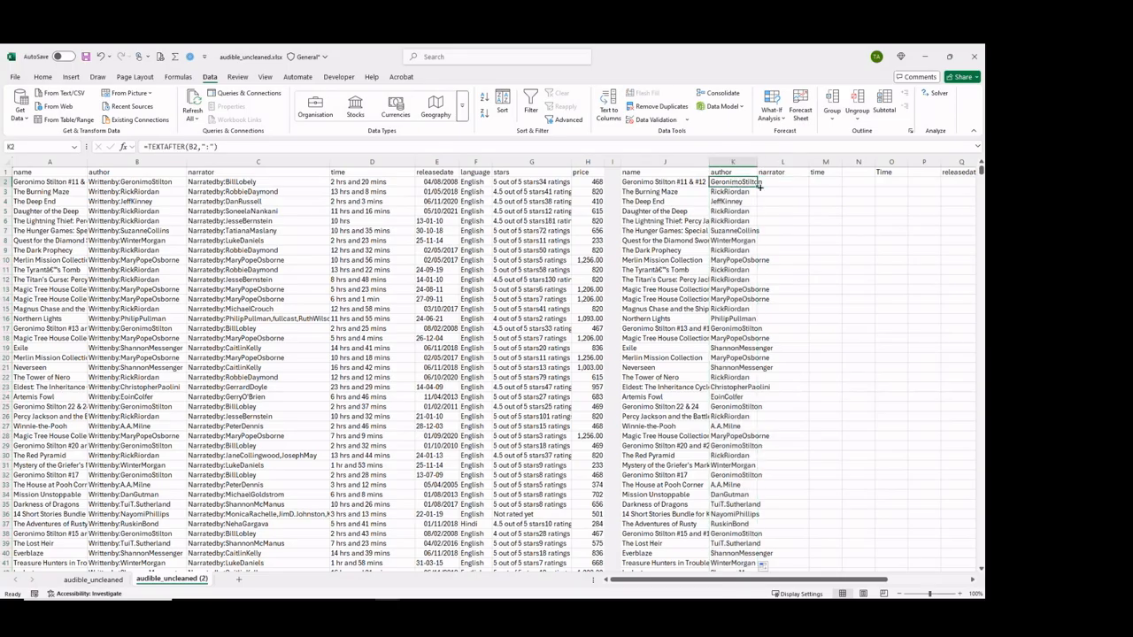
pyautogui.moveTo(758, 187); pyautogui.dragTo(807, 187)
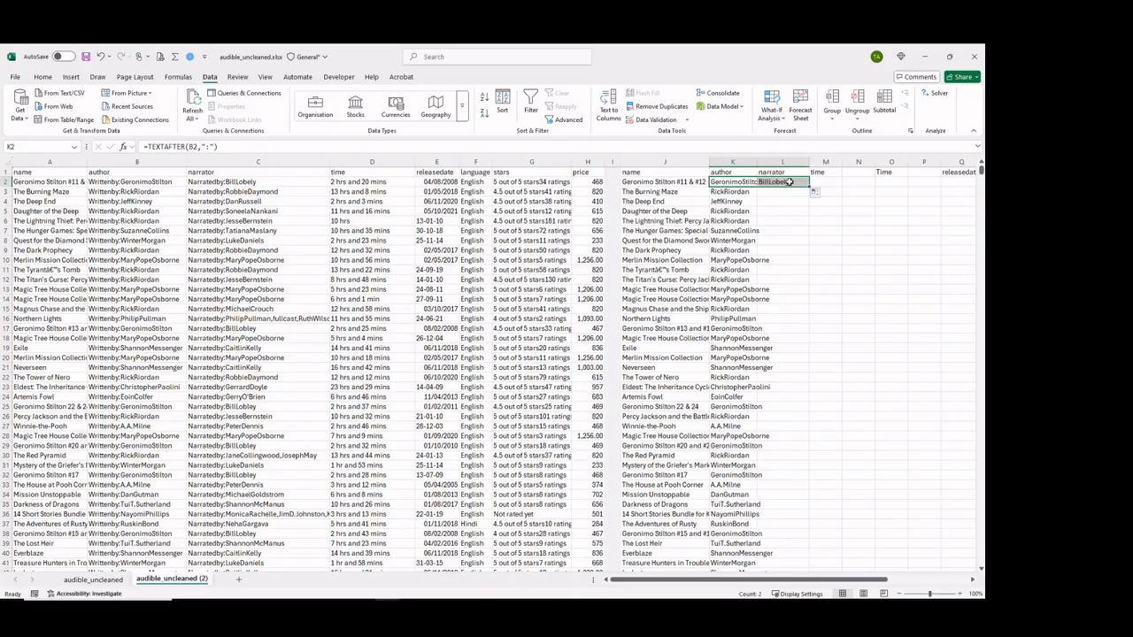
pyautogui.click(803, 185)
pyautogui.doubleClick(808, 187)
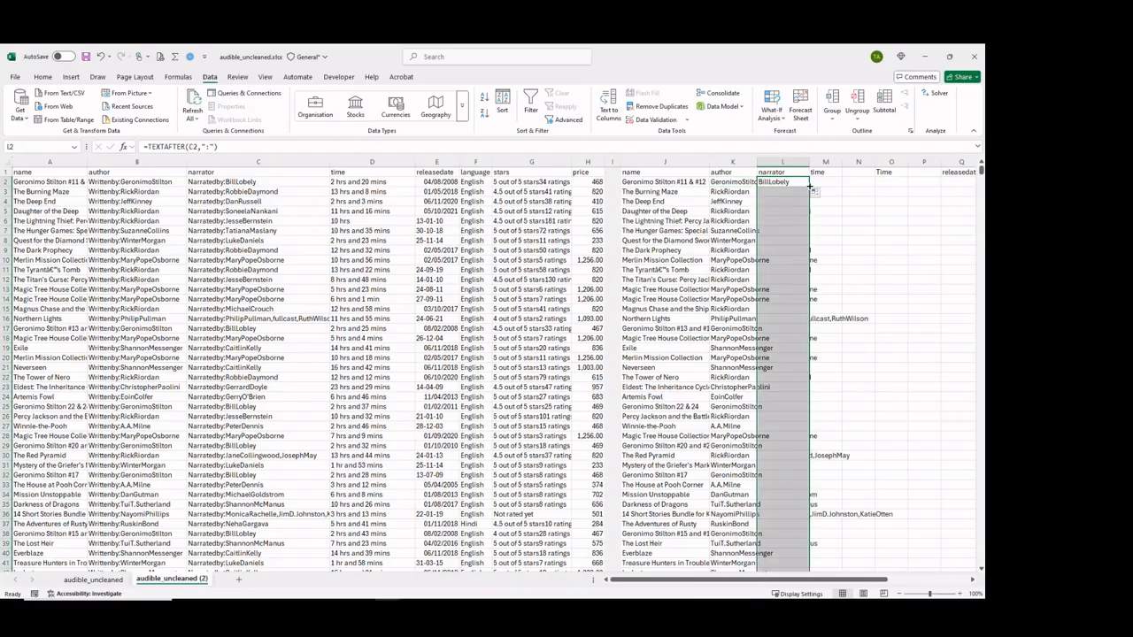
# Copy the sample durations in D722:D724, covering hours with minutes, minutes only, and a single hour with minutes.
pyautogui.click(826, 181)
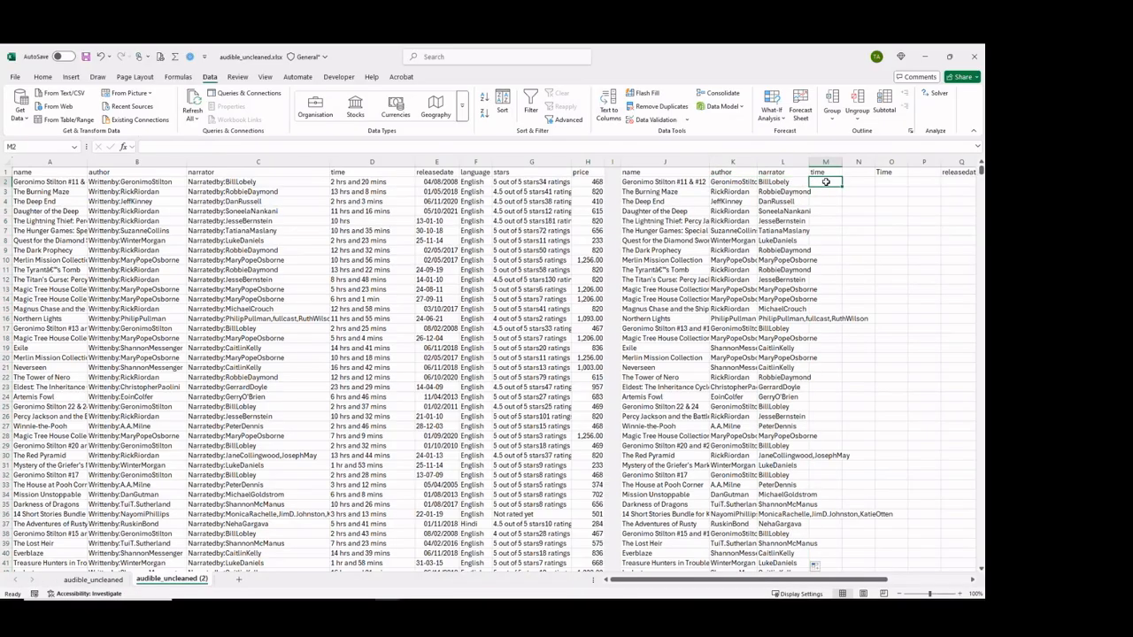
pyautogui.click(371, 182)
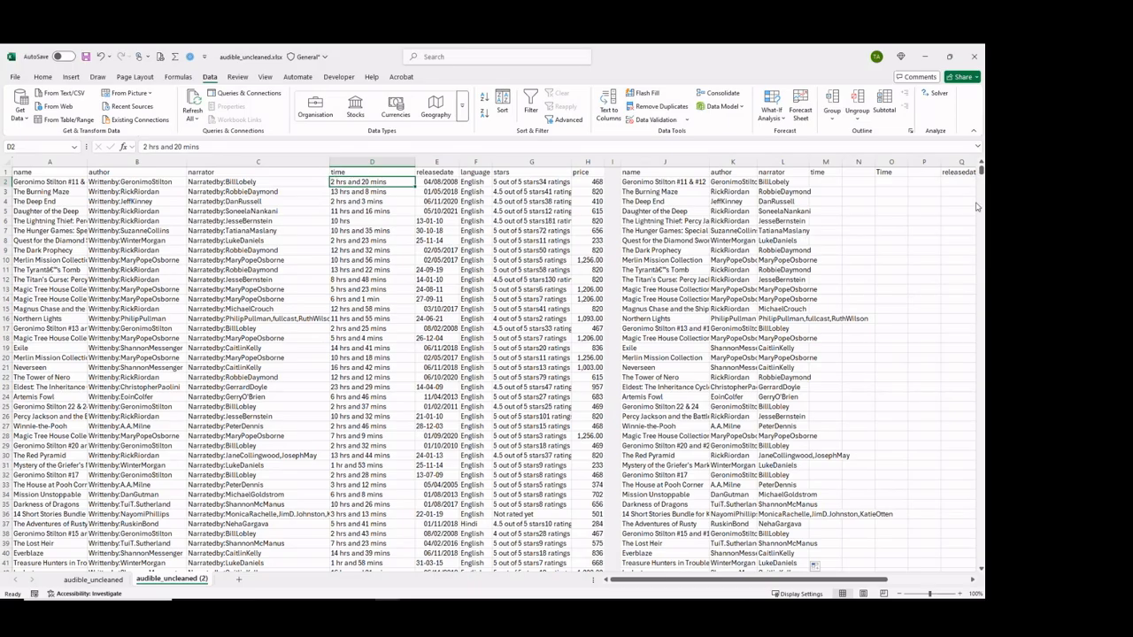
pyautogui.moveTo(980, 169); pyautogui.dragTo(980, 175)
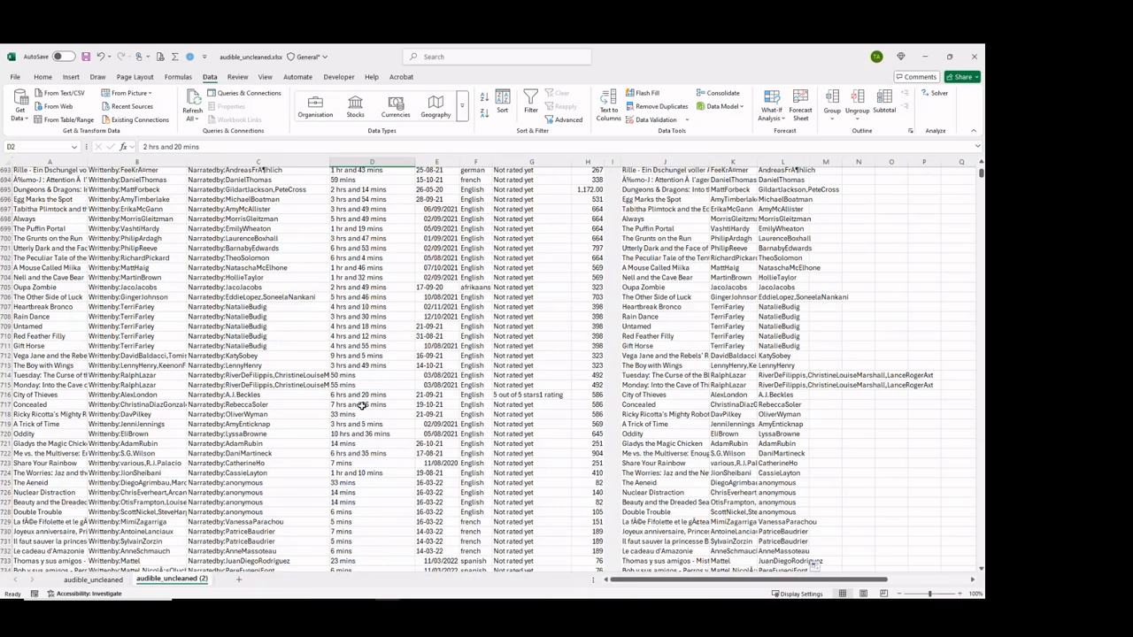
pyautogui.moveTo(361, 405); pyautogui.dragTo(361, 418)
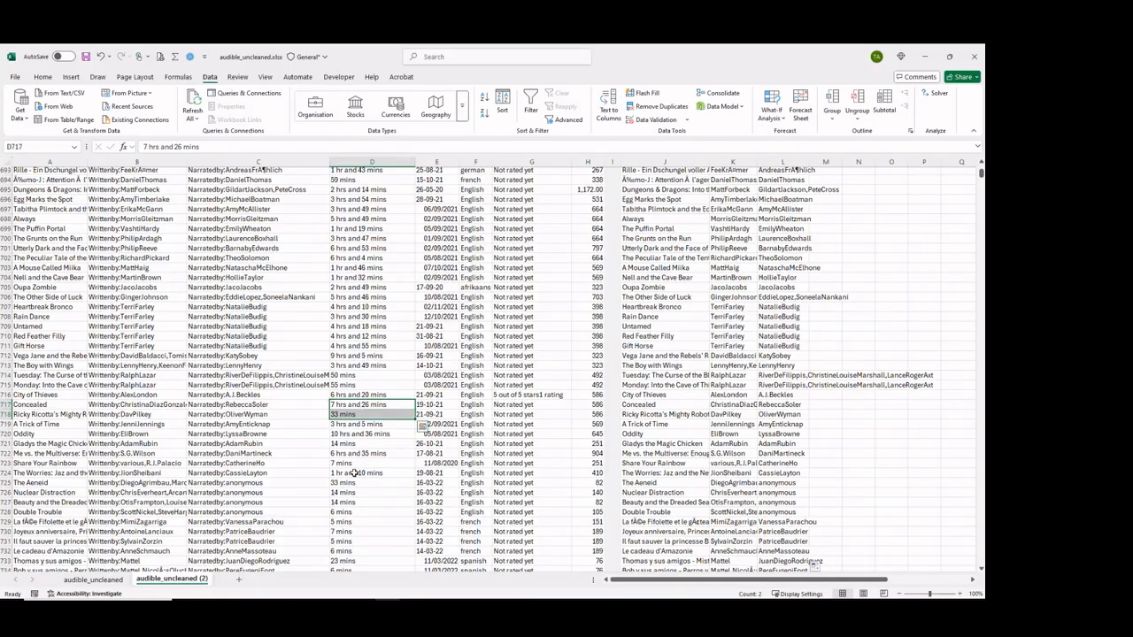
pyautogui.moveTo(353, 474); pyautogui.dragTo(354, 454)
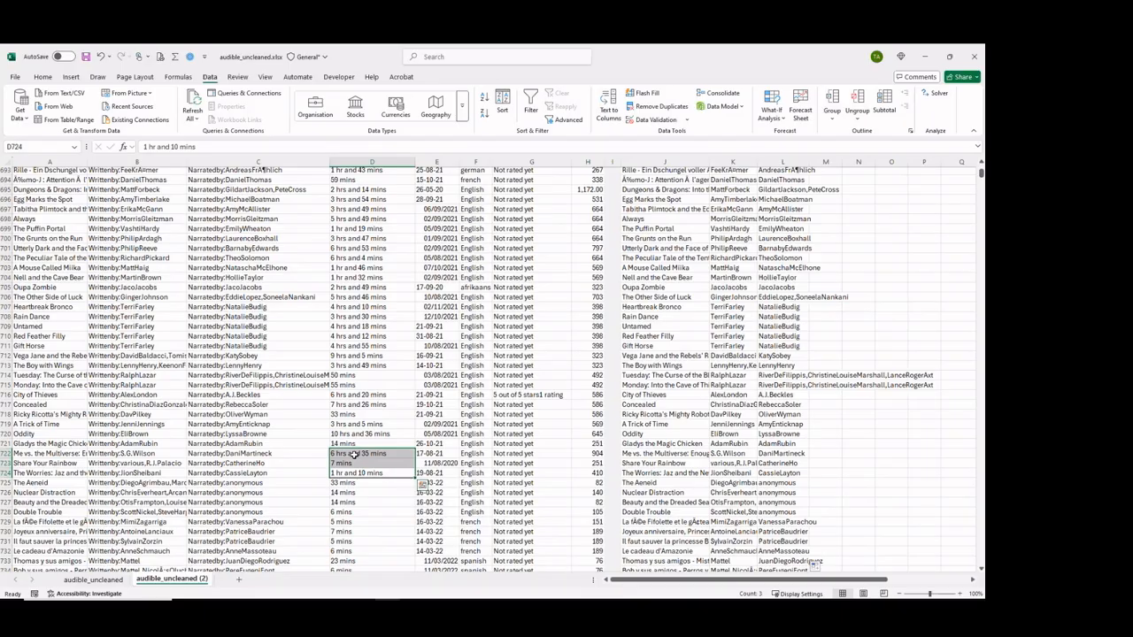
pyautogui.hotkey('ctrl', 'c')
pyautogui.click(354, 454)
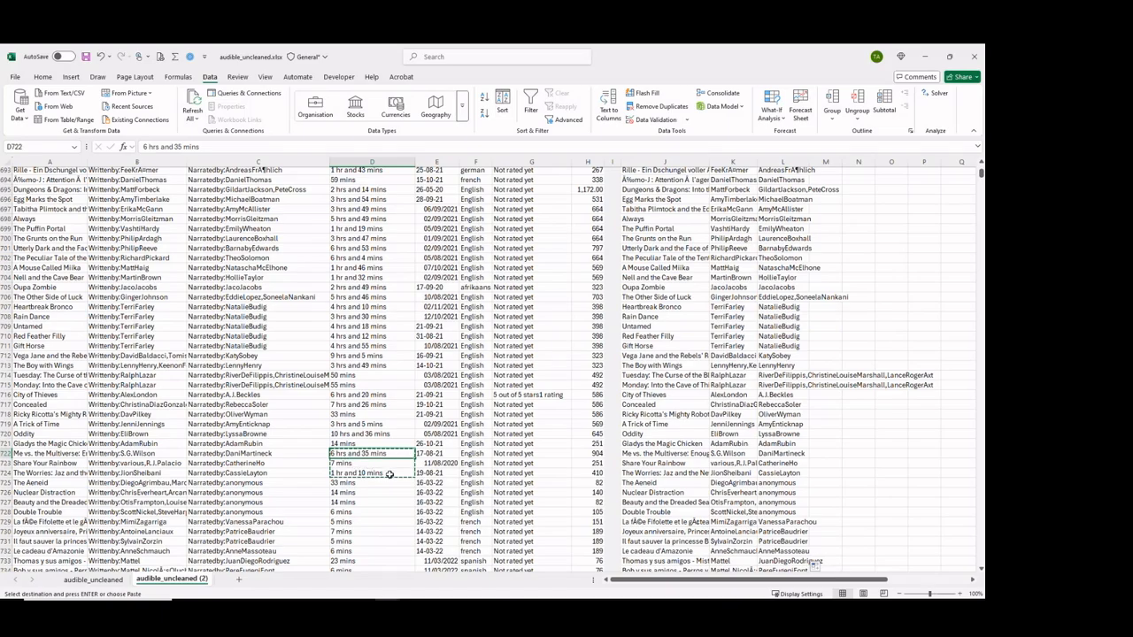
pyautogui.hotkey('ctrl', 'v')
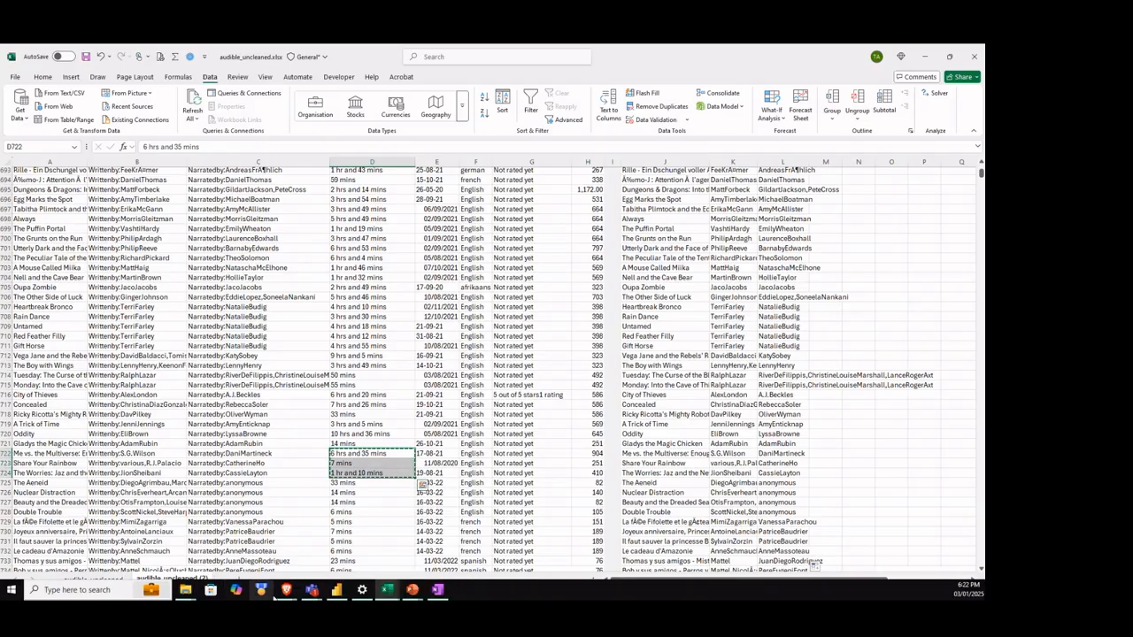
# Switch to ChatGPT in the Brave browser and start a chat with the Data Analyst GPT.
pyautogui.click(288, 591)
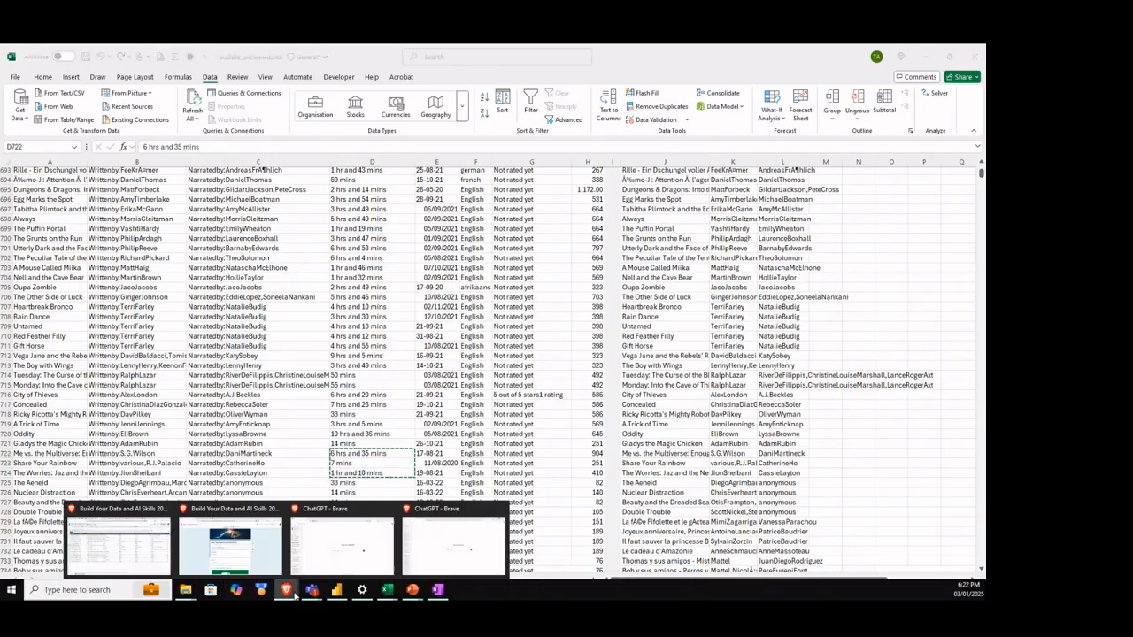
pyautogui.click(435, 550)
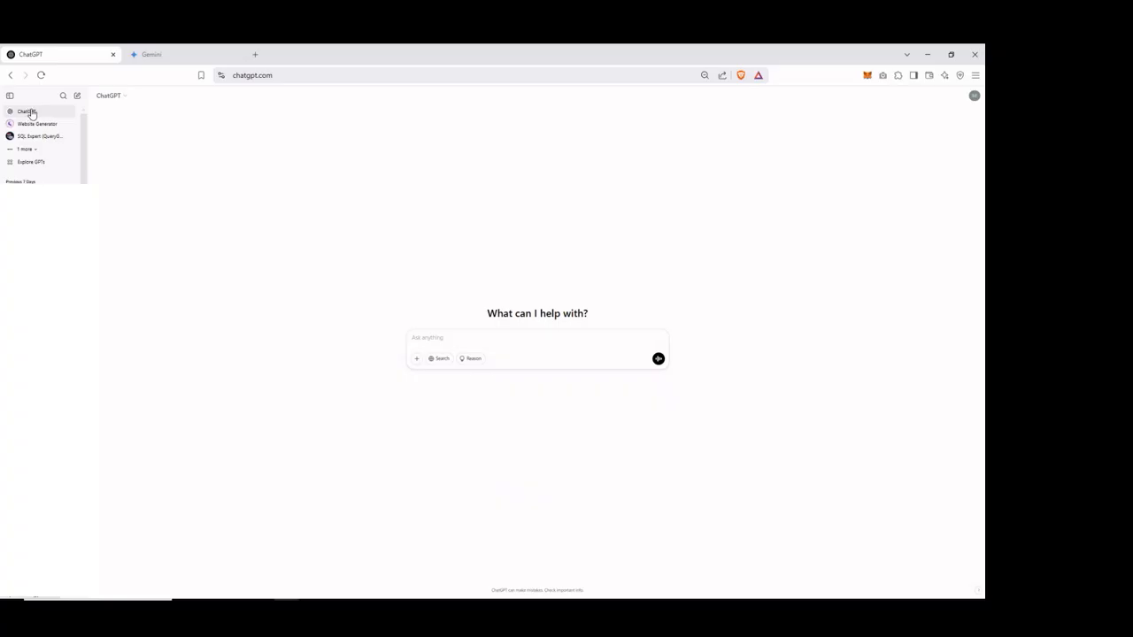
pyautogui.click(24, 165)
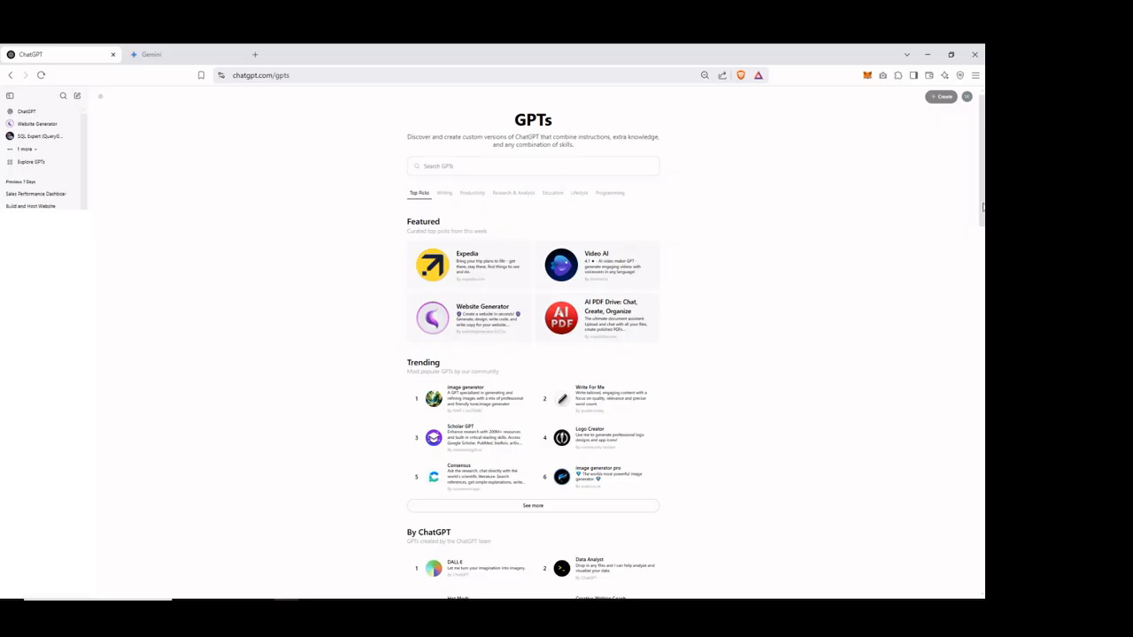
pyautogui.scroll(-3, 983, 203)
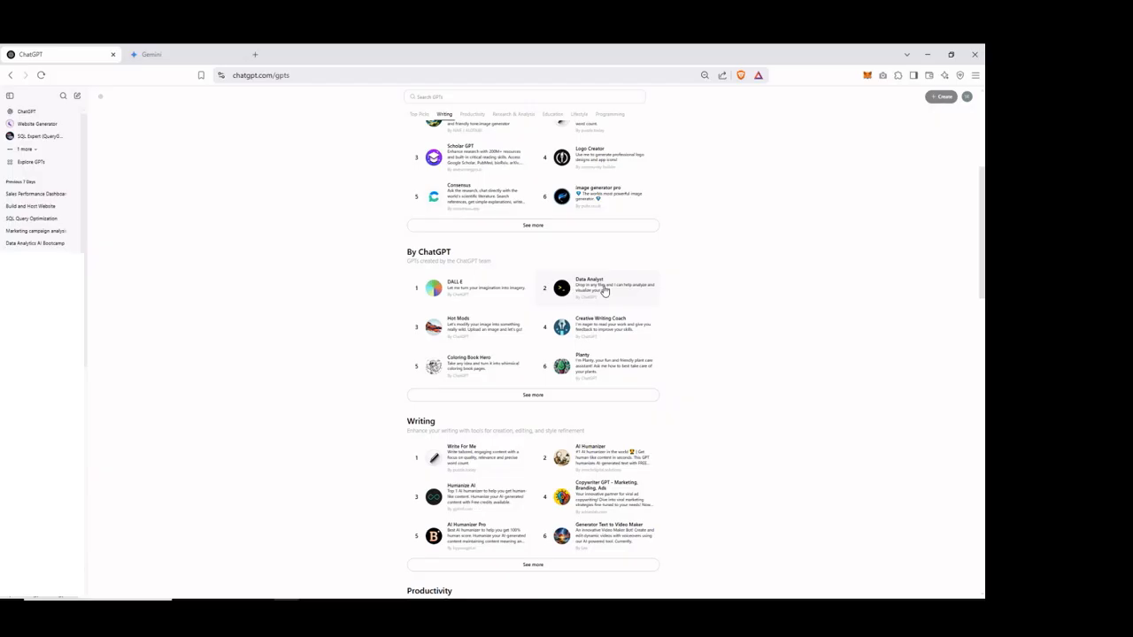
pyautogui.click(605, 291)
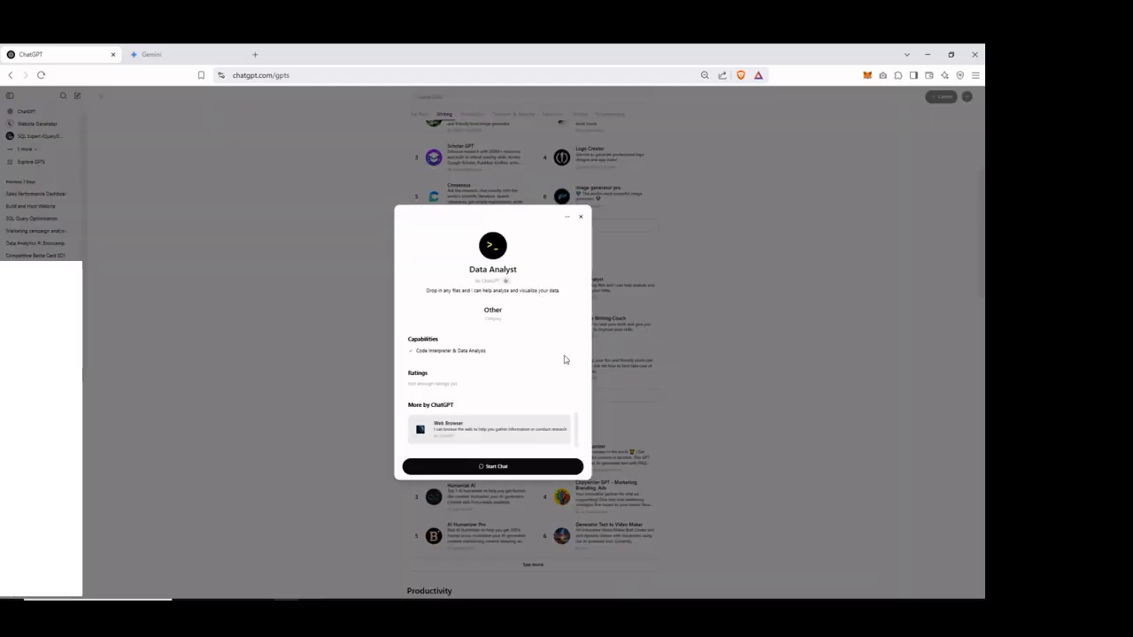
pyautogui.click(501, 471)
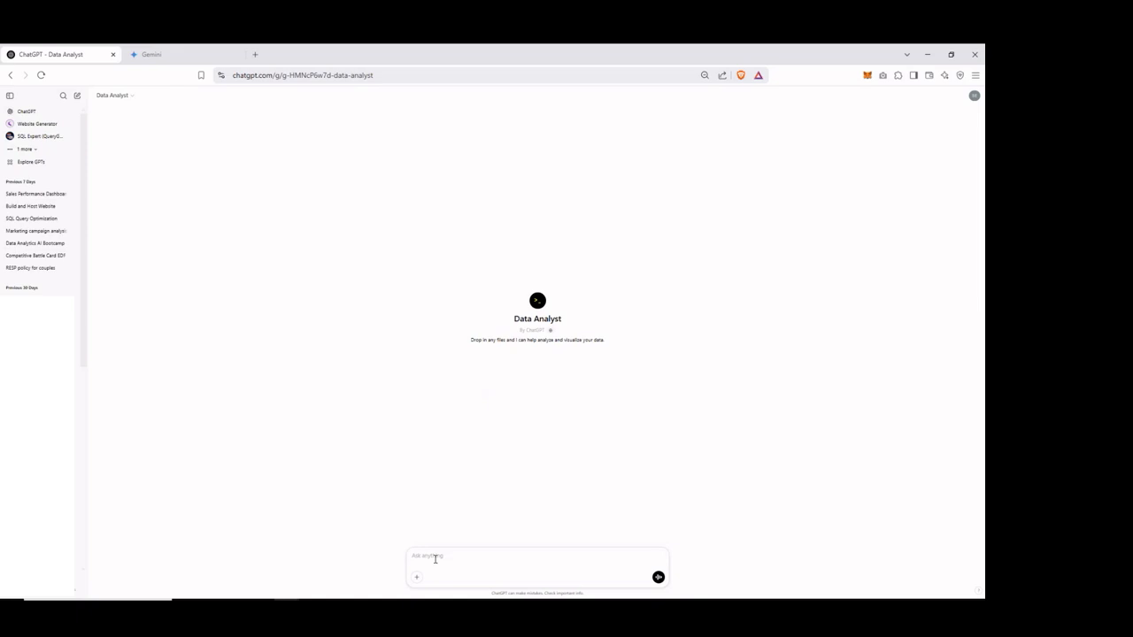
# Send the prompt "Write a function in excel that will convert the numbers below to minutes." followed by the copied sample durations.
pyautogui.write('Write a function in excel that ')
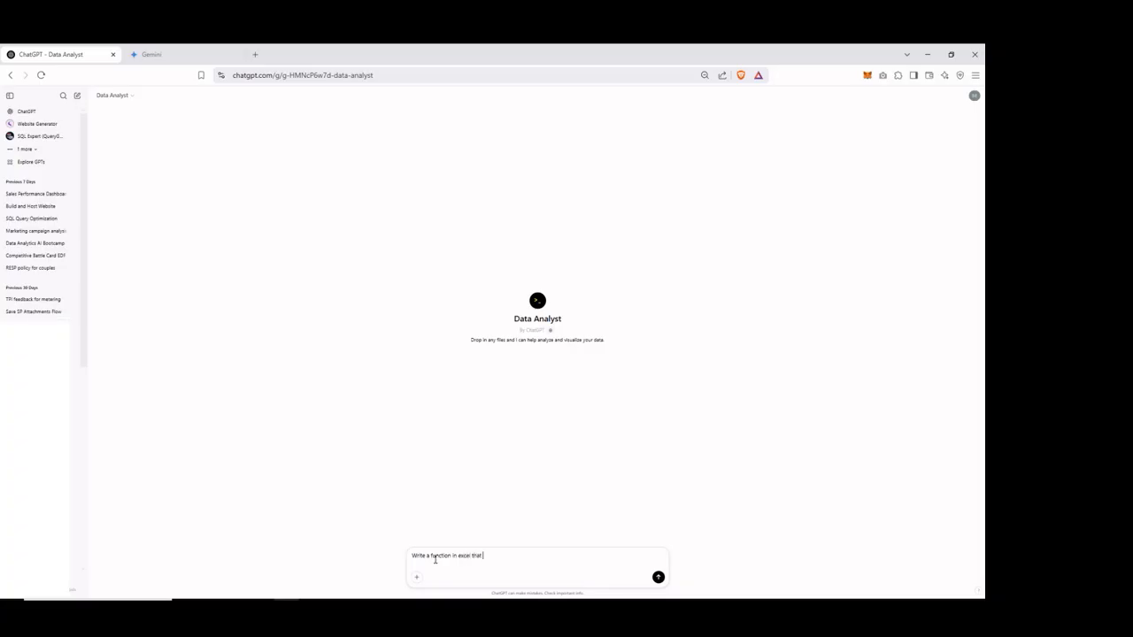
pyautogui.write('will convert the numbers below')
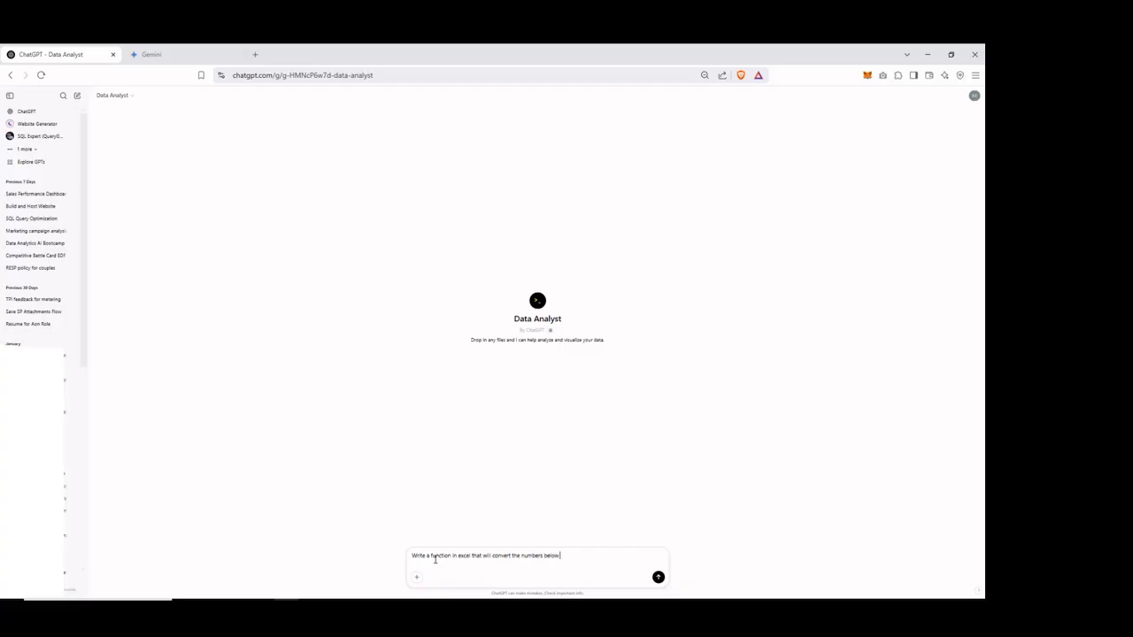
pyautogui.write(' to minutes.')
pyautogui.hotkey('shift', 'Return')
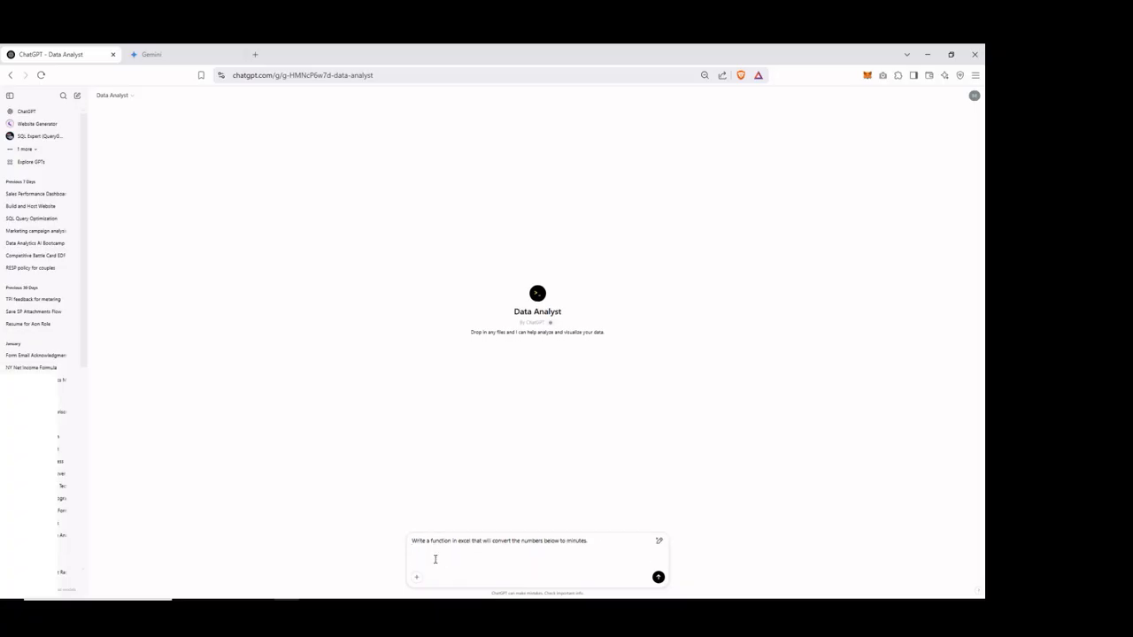
pyautogui.hotkey('ctrl', 'v')
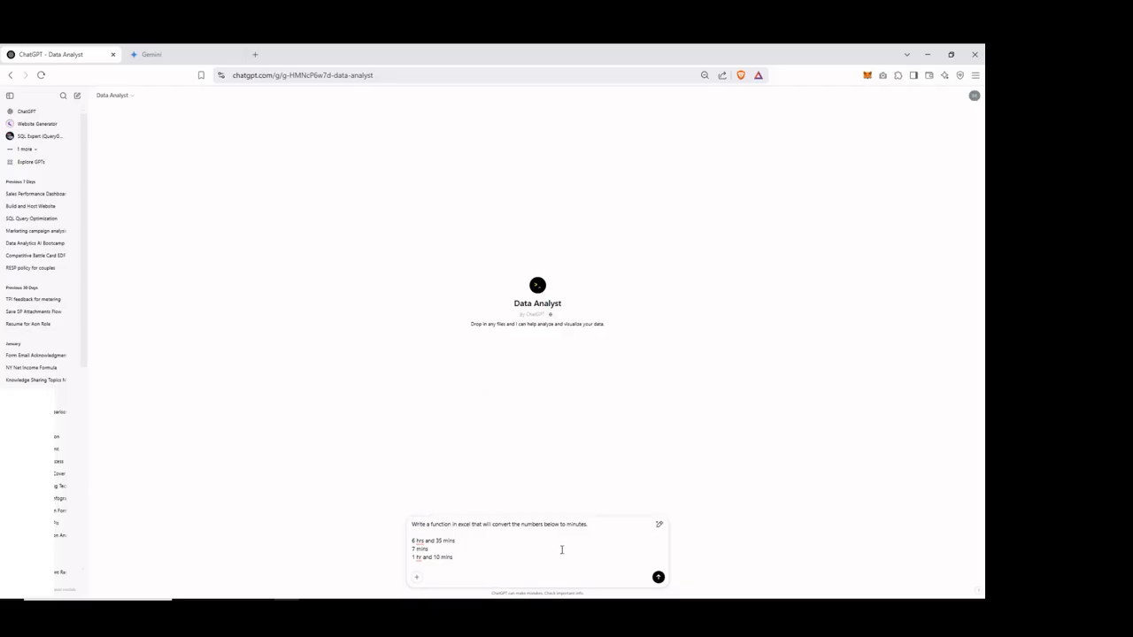
pyautogui.click(657, 578)
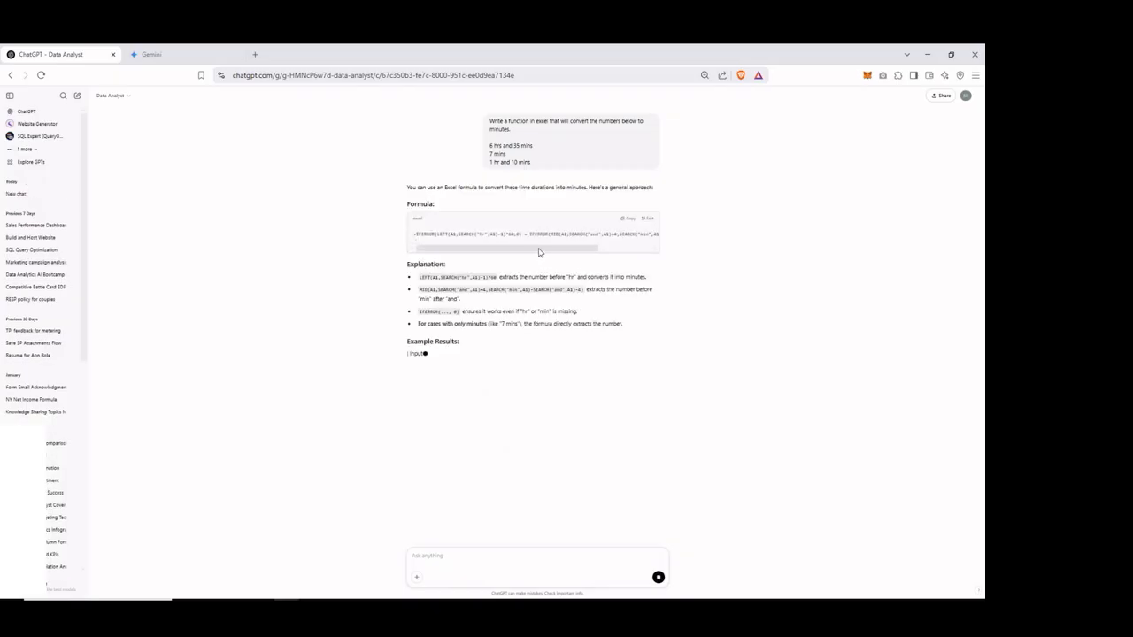
# Enlarge the ChatGPT page to 80% zoom.
pyautogui.click(974, 75)
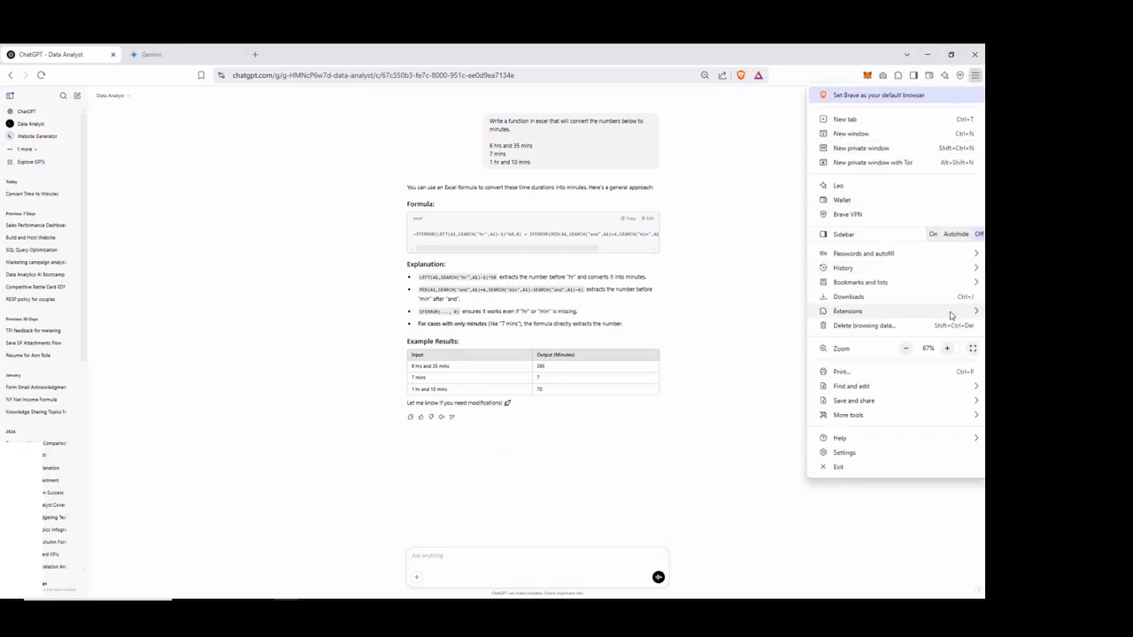
pyautogui.click(947, 348)
pyautogui.click(951, 347)
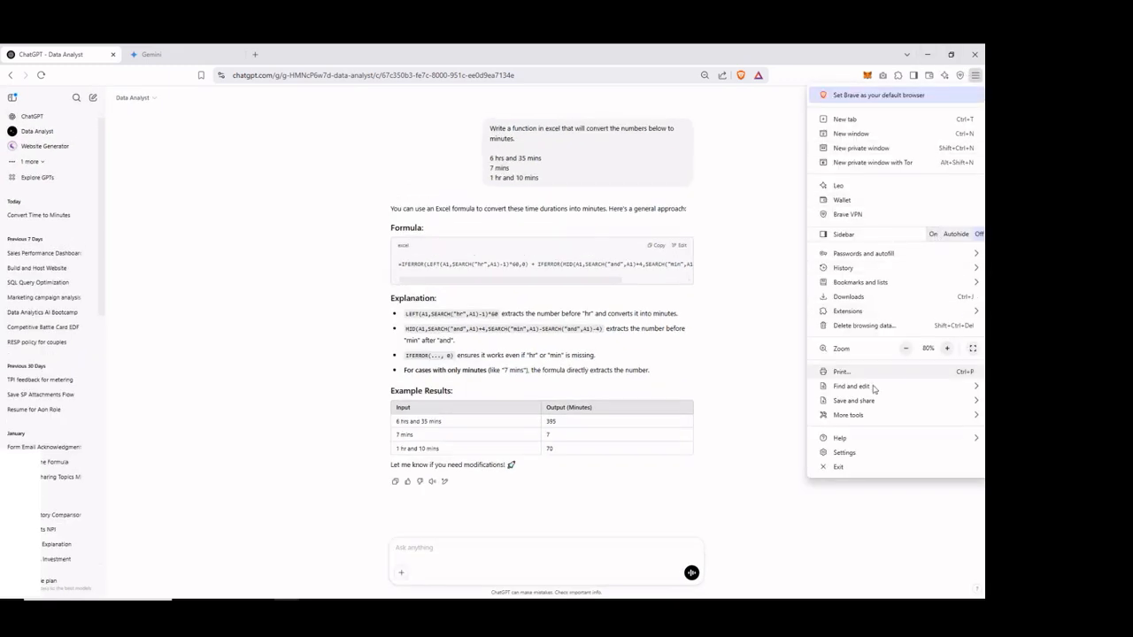
pyautogui.click(733, 422)
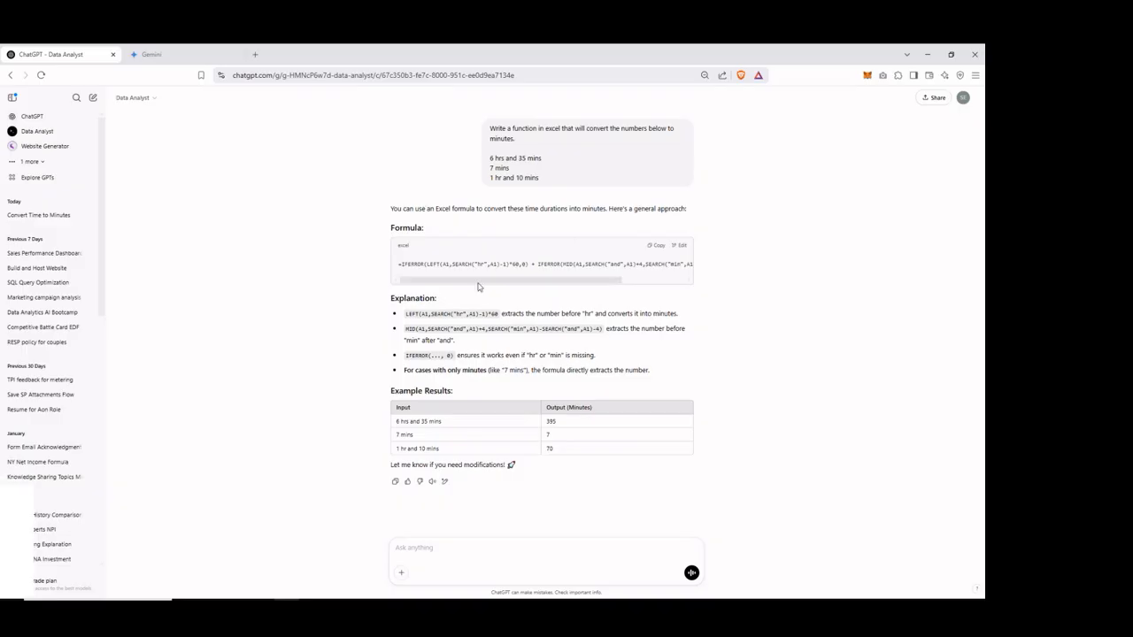
# Look through the generated duration formula in ChatGPT's answer and copy it.
pyautogui.moveTo(482, 281); pyautogui.dragTo(443, 275)
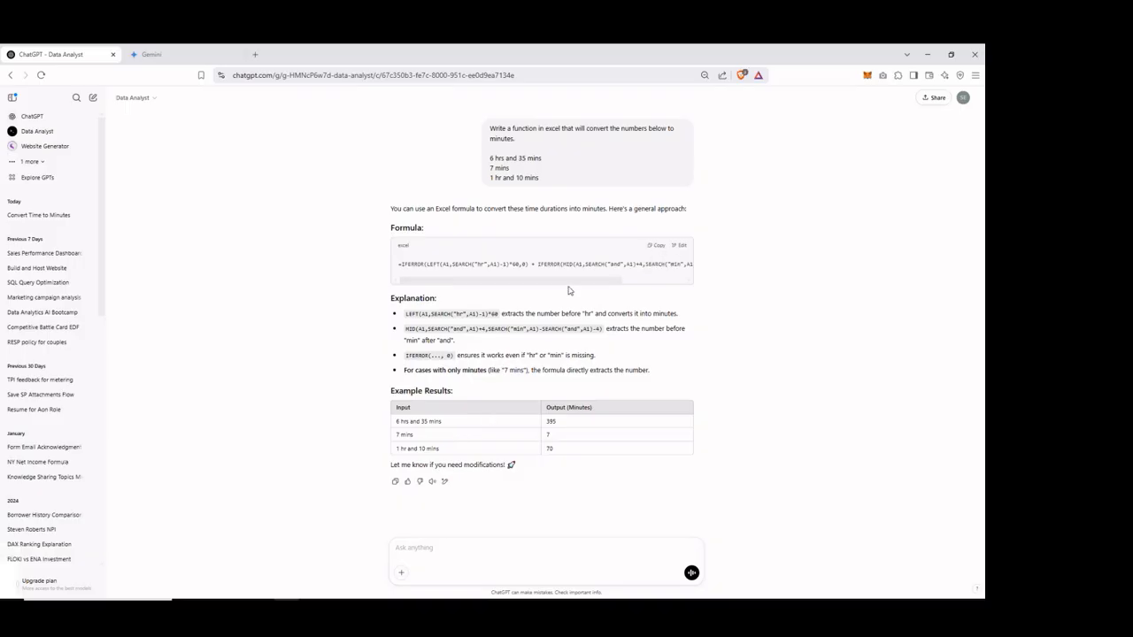
pyautogui.click(656, 245)
pyautogui.moveTo(547, 283); pyautogui.dragTo(504, 279)
# Switch back to Excel and paste the copied minutes-conversion formula into cell M2 of the new time column.
pyautogui.hotkey('alt', 'Tab')
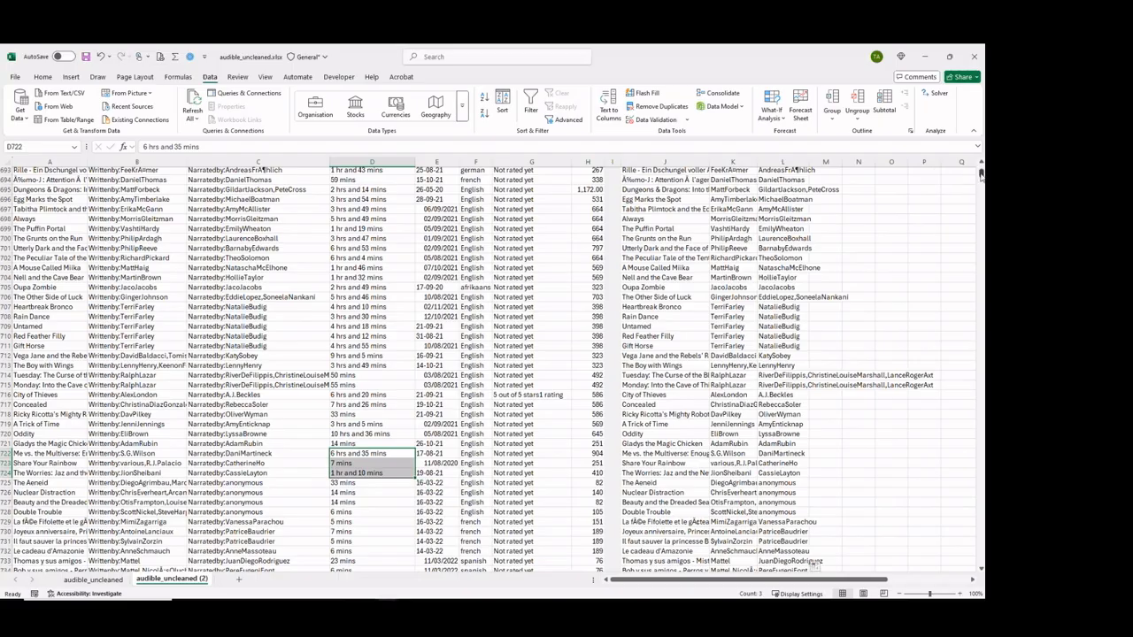
pyautogui.moveTo(981, 176); pyautogui.dragTo(980, 167)
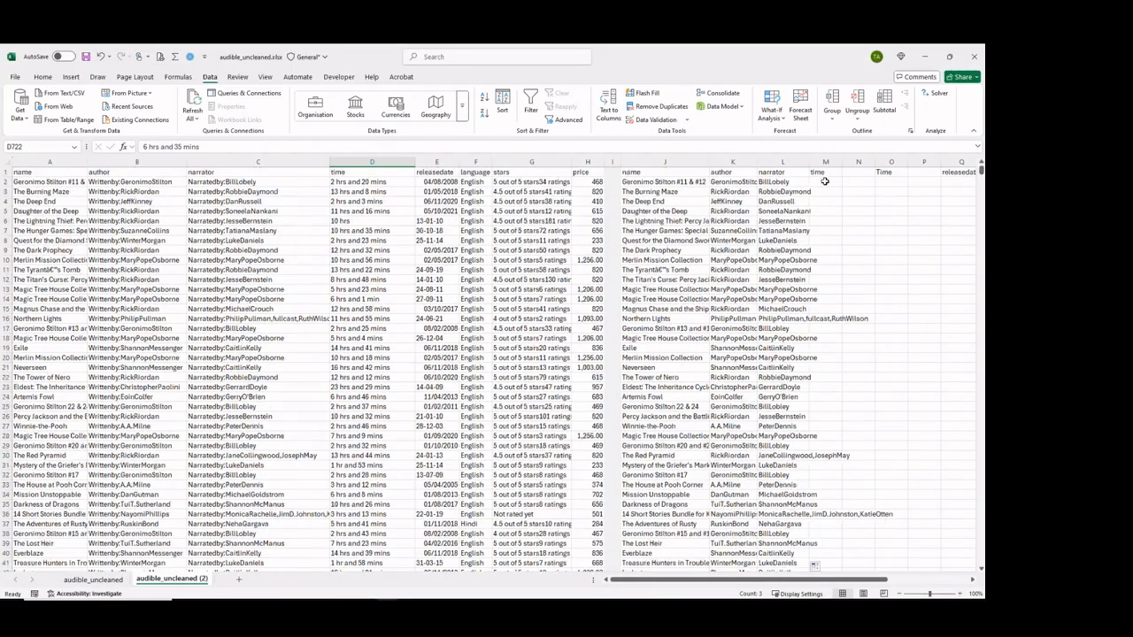
pyautogui.click(824, 182)
pyautogui.doubleClick(825, 181)
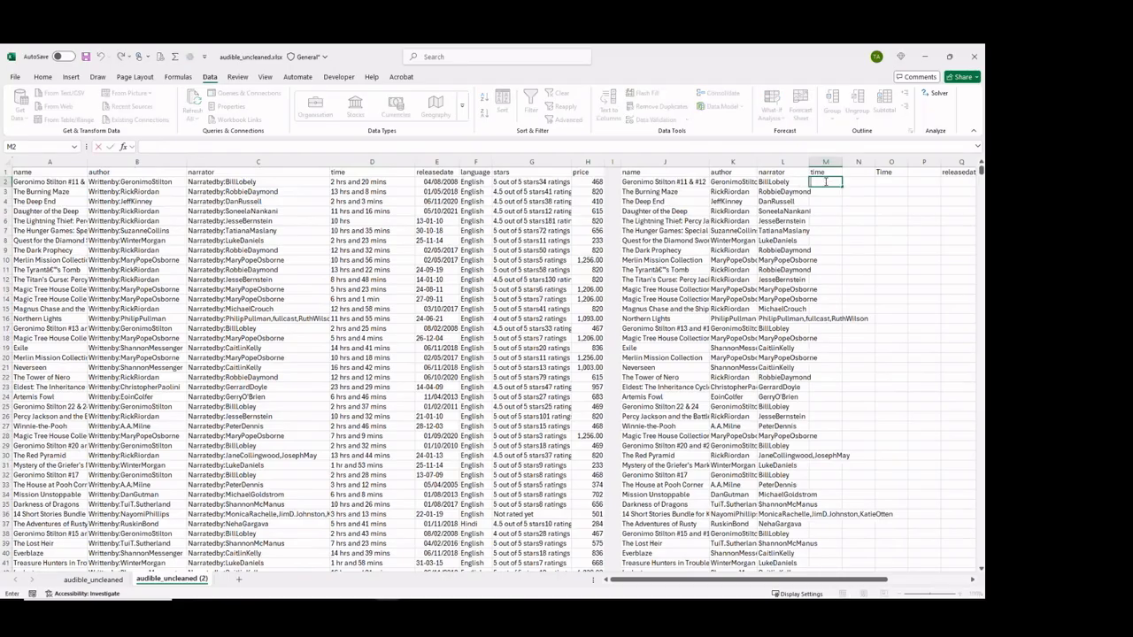
pyautogui.hotkey('ctrl', 'v')
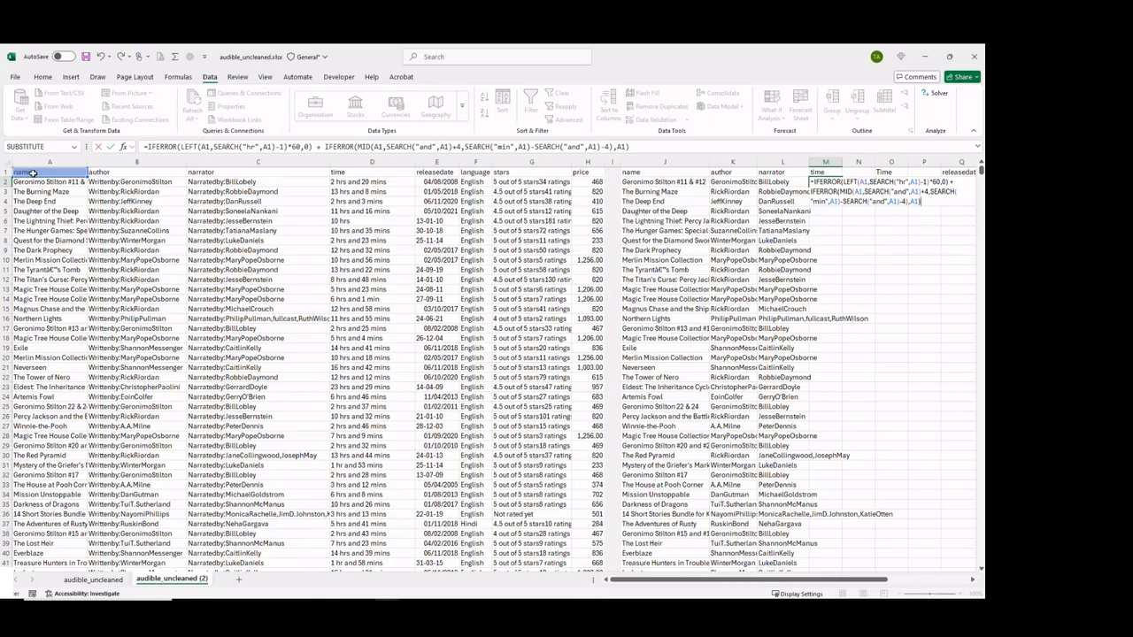
# Repoint every A1 reference in the M2 minutes formula to the raw time cell D2 and enter the formula.
pyautogui.click(267, 203)
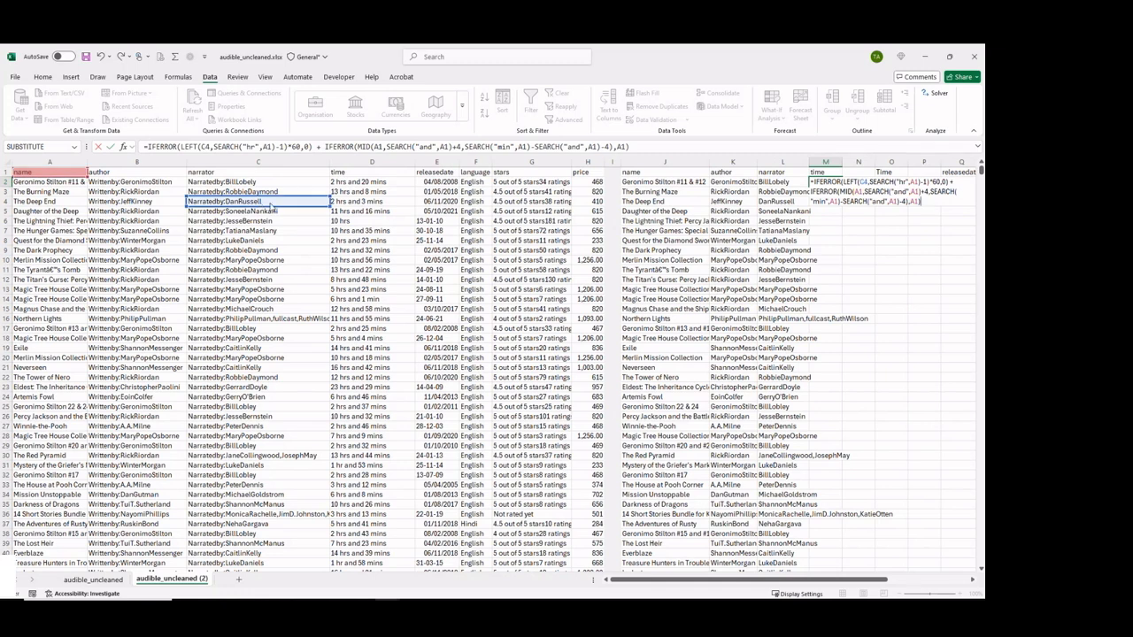
pyautogui.click(363, 183)
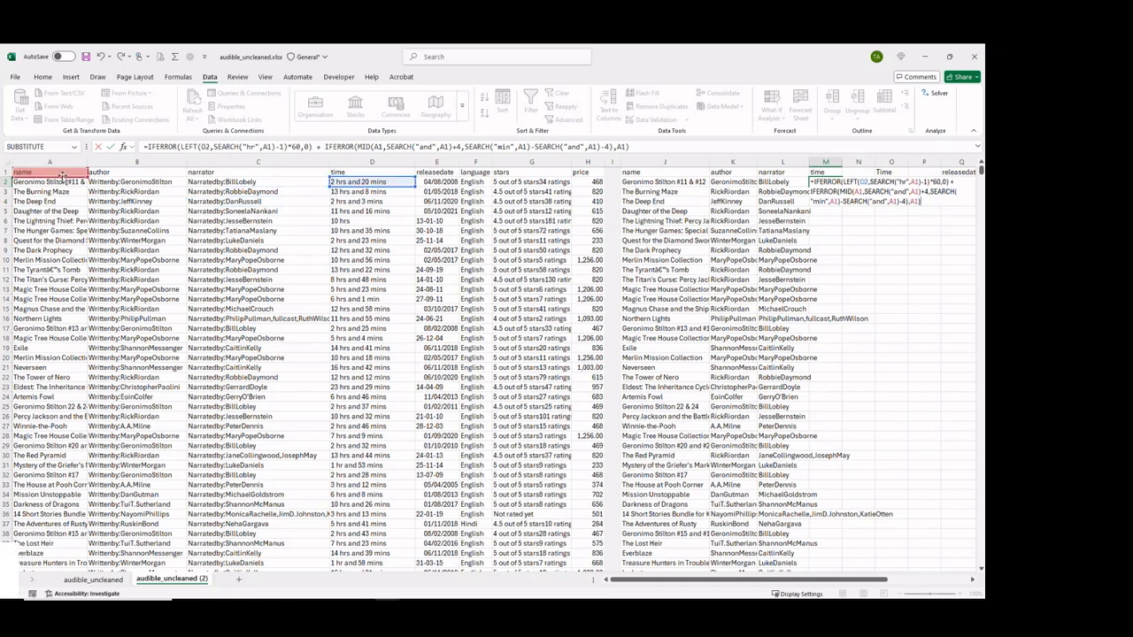
pyautogui.moveTo(63, 177); pyautogui.dragTo(397, 188)
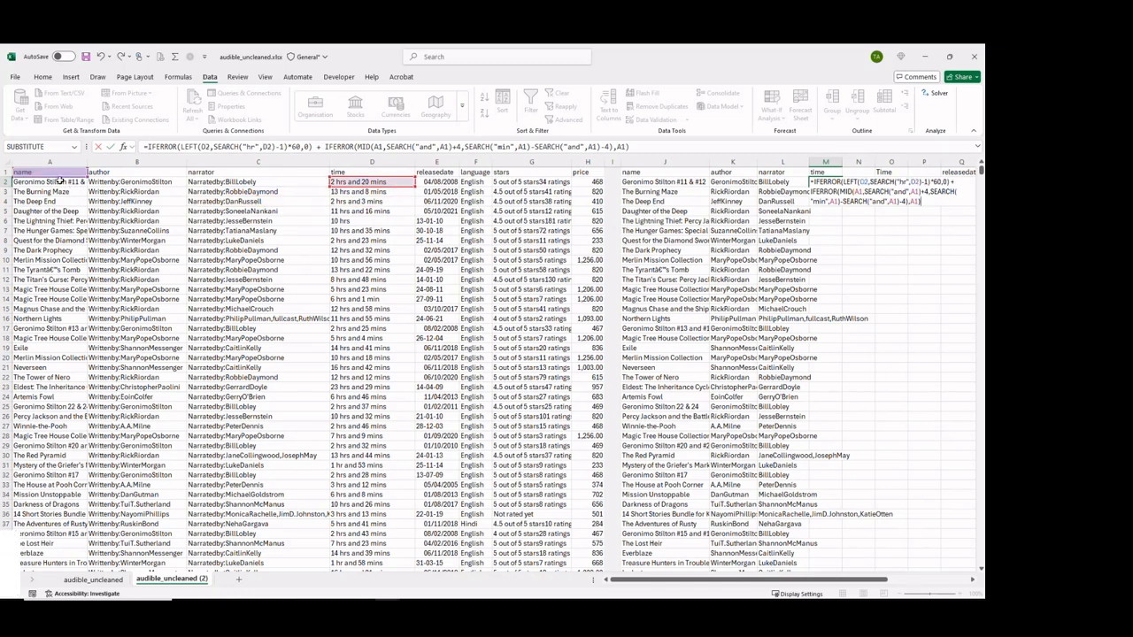
pyautogui.moveTo(59, 181); pyautogui.dragTo(354, 189)
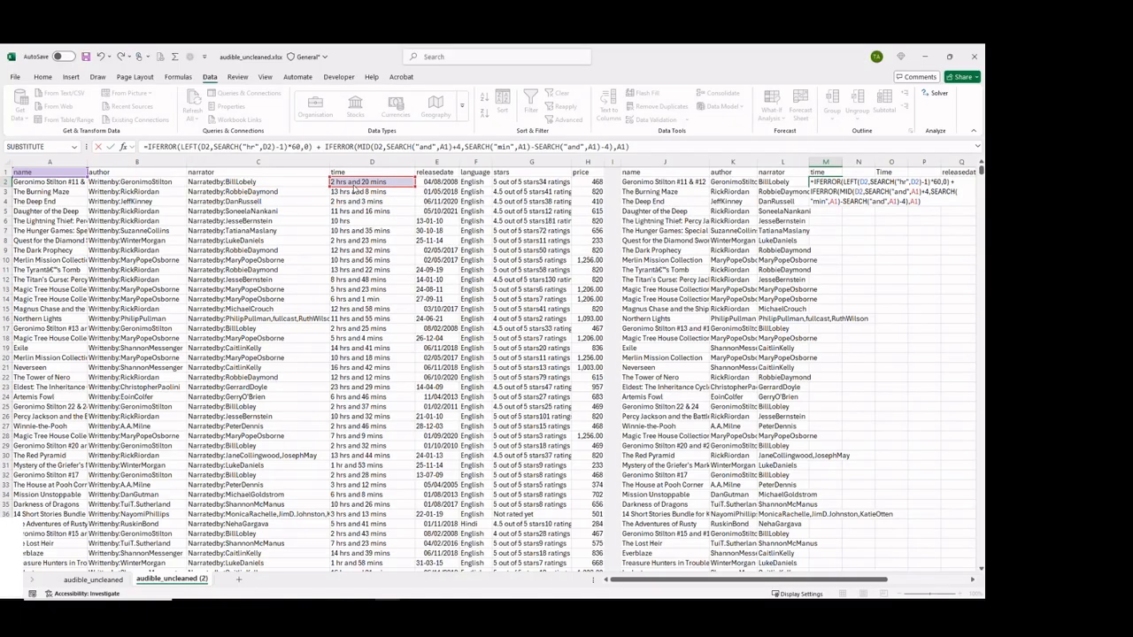
pyautogui.moveTo(64, 180); pyautogui.dragTo(350, 184)
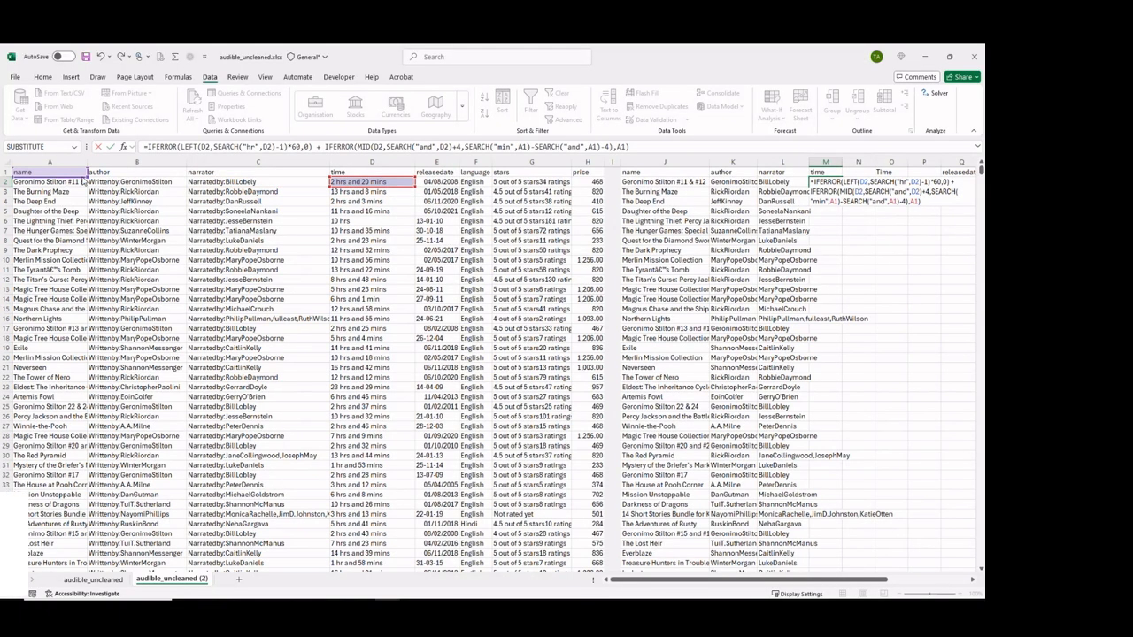
pyautogui.moveTo(83, 179); pyautogui.dragTo(386, 181)
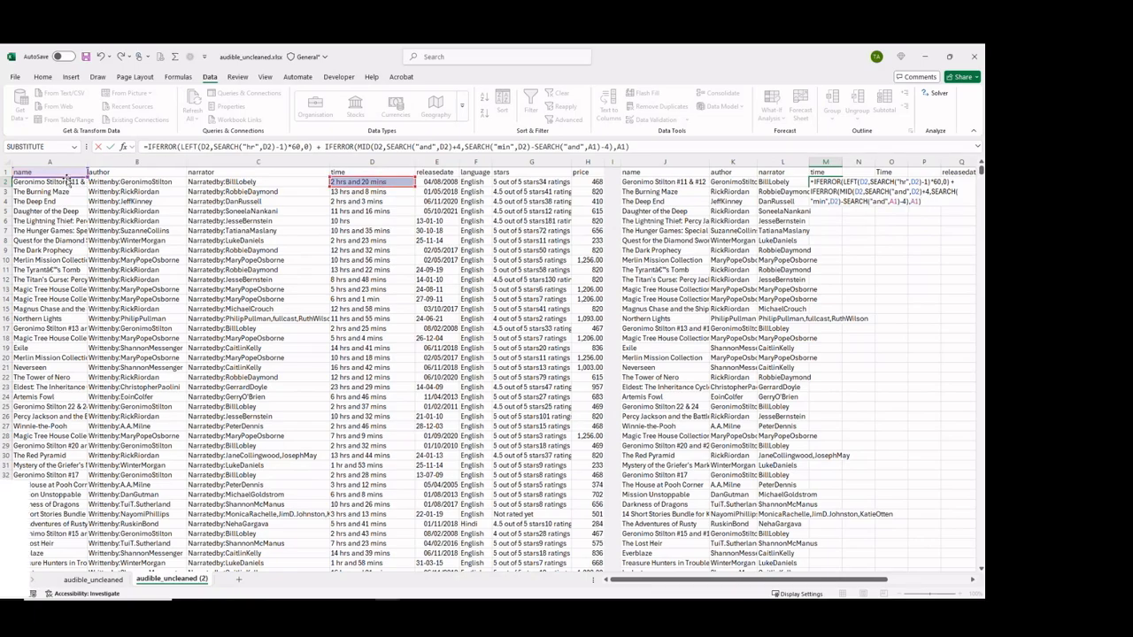
pyautogui.moveTo(67, 177); pyautogui.dragTo(372, 181)
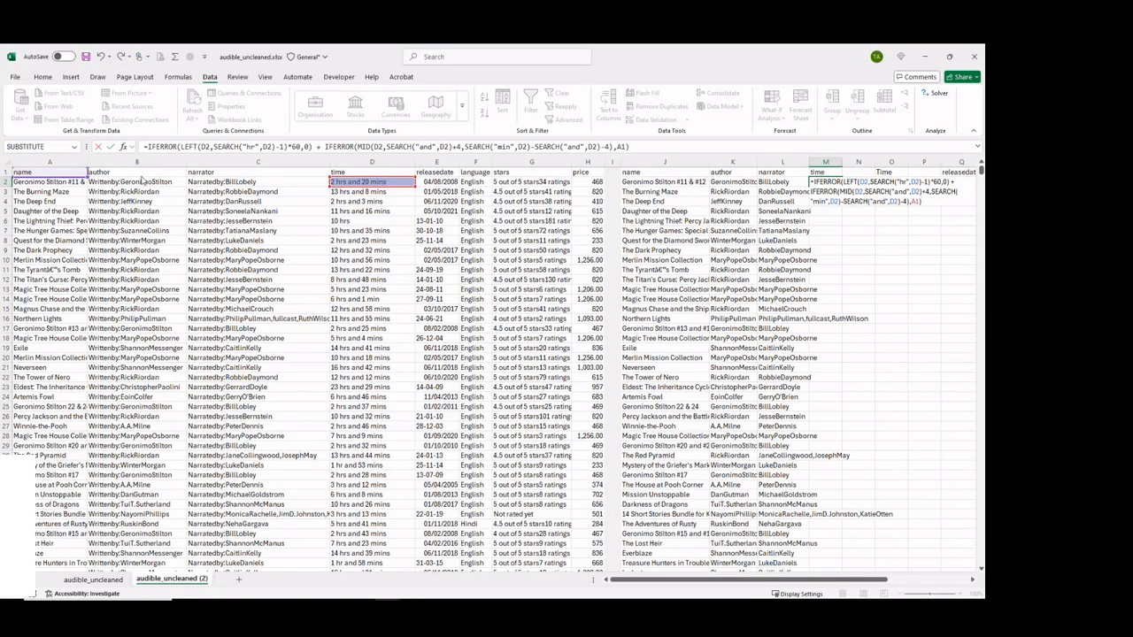
pyautogui.moveTo(87, 176); pyautogui.dragTo(359, 183)
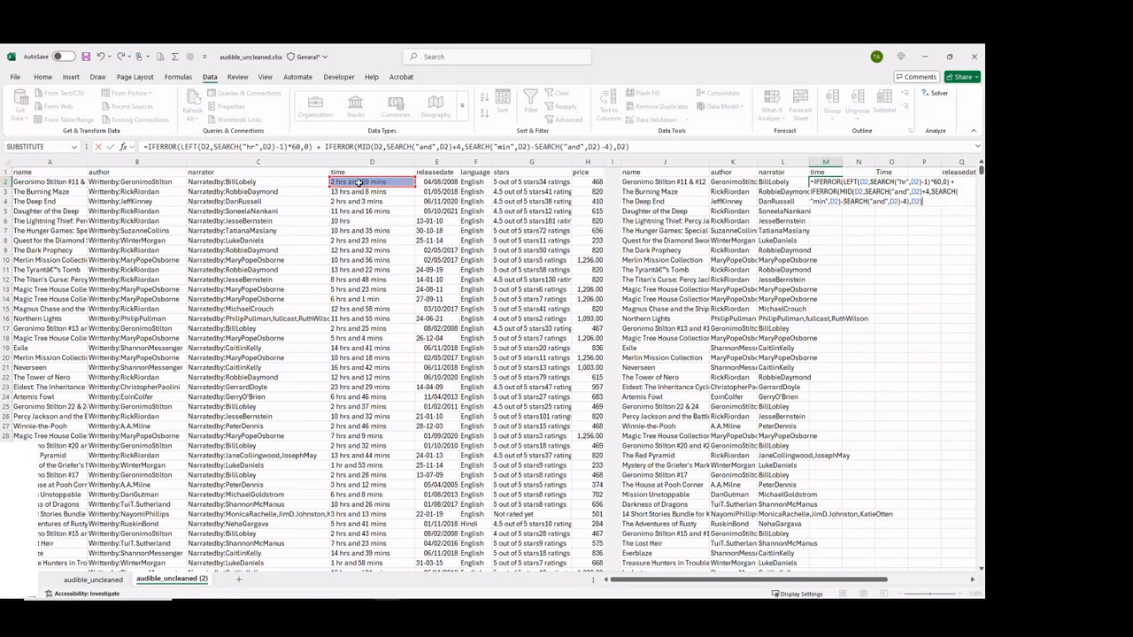
pyautogui.press('Return')
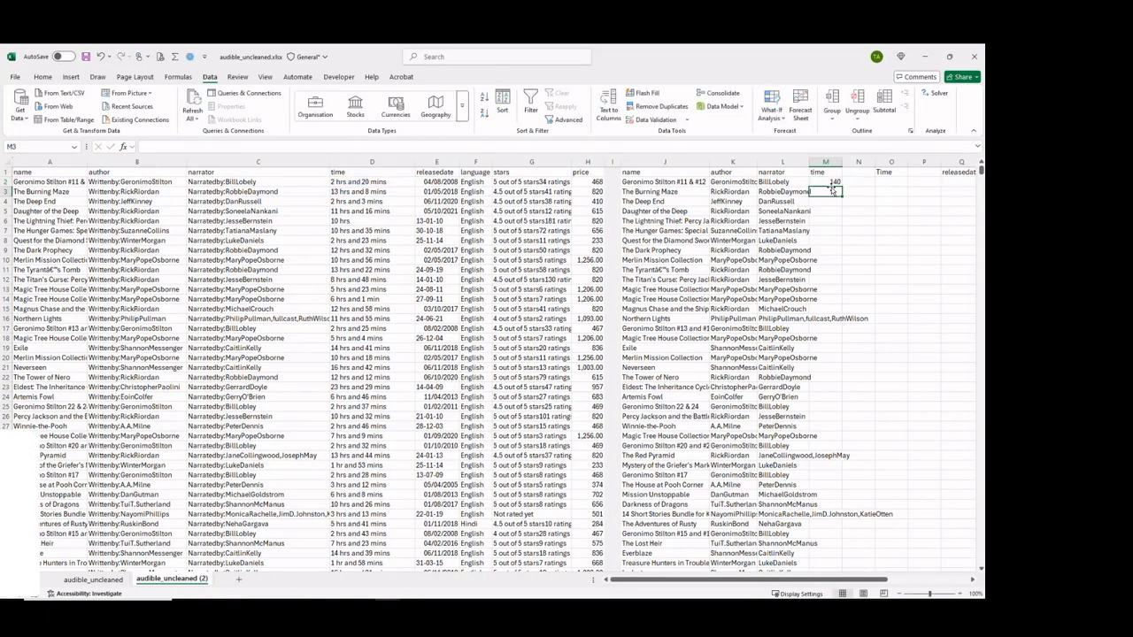
# Fill the M2 minutes formula down the whole new time column and inspect the formula in M6.
pyautogui.press('Up')
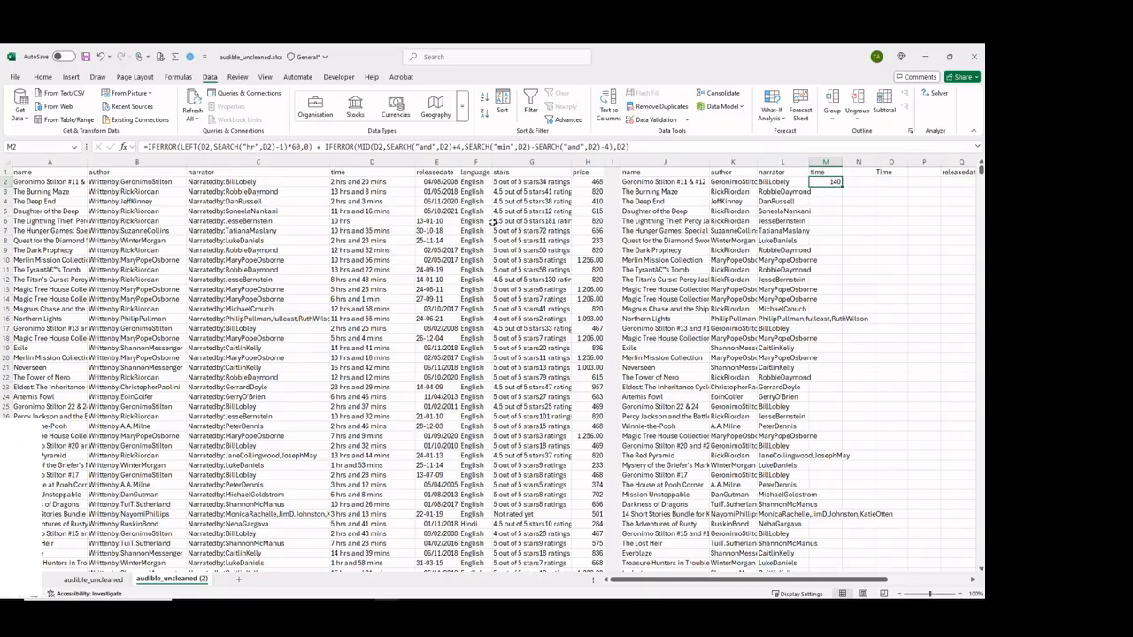
pyautogui.doubleClick(839, 180)
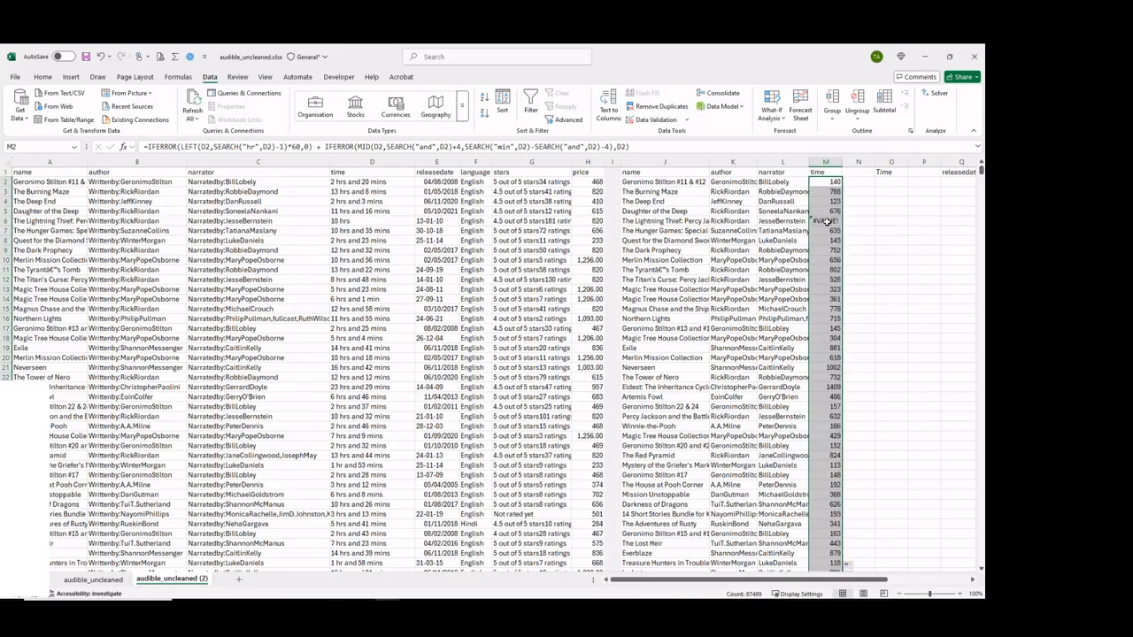
pyautogui.click(827, 221)
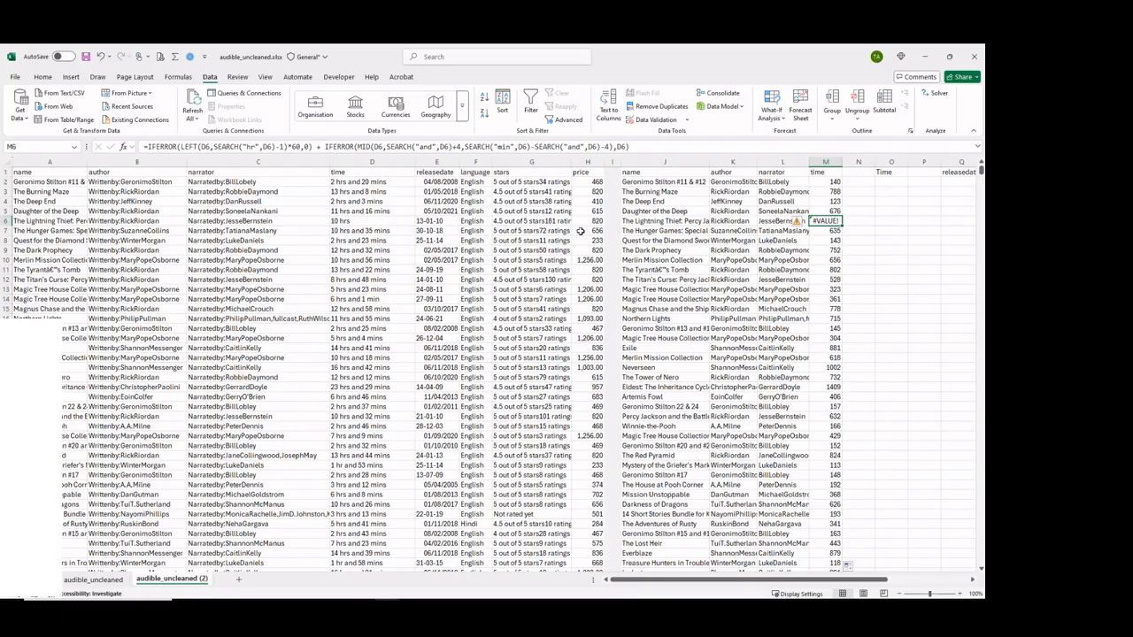
# Add filters to the cleaned table and filter the new time column to show only #VALUE! rows.
pyautogui.click(826, 173)
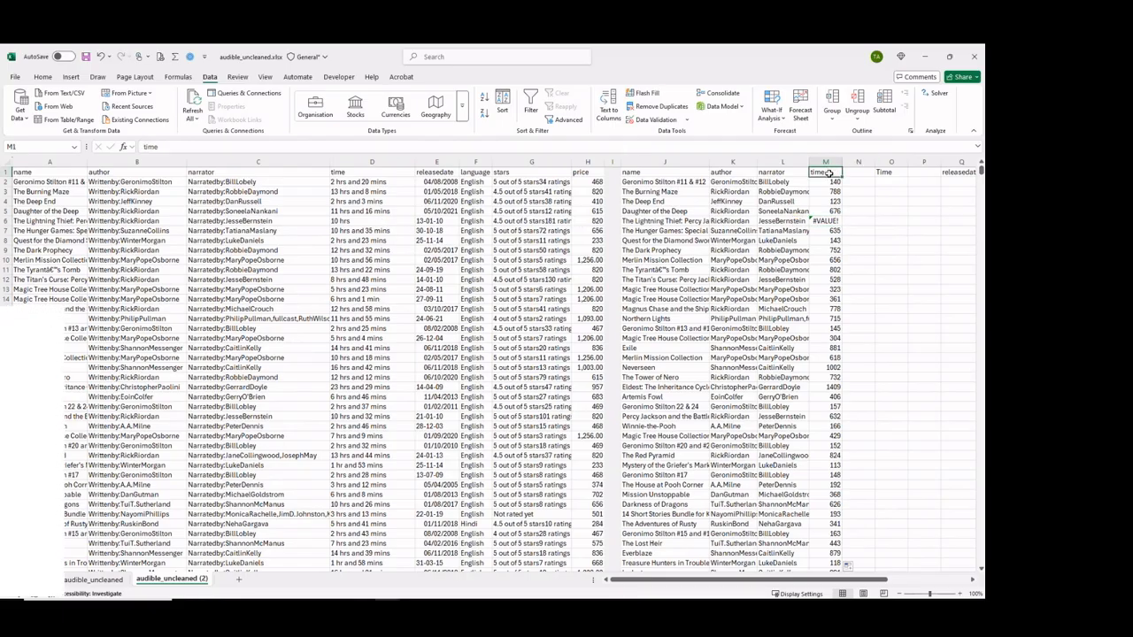
pyautogui.hotkey('ctrl', 'shift', 'l')
pyautogui.click(836, 174)
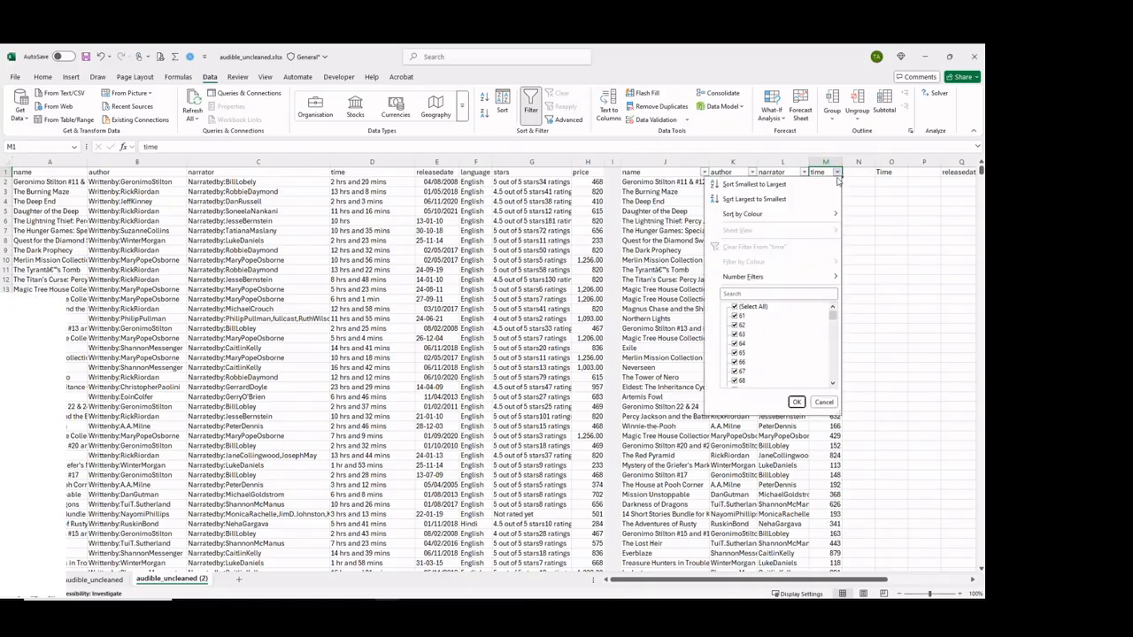
pyautogui.click(733, 309)
pyautogui.moveTo(832, 318); pyautogui.dragTo(832, 385)
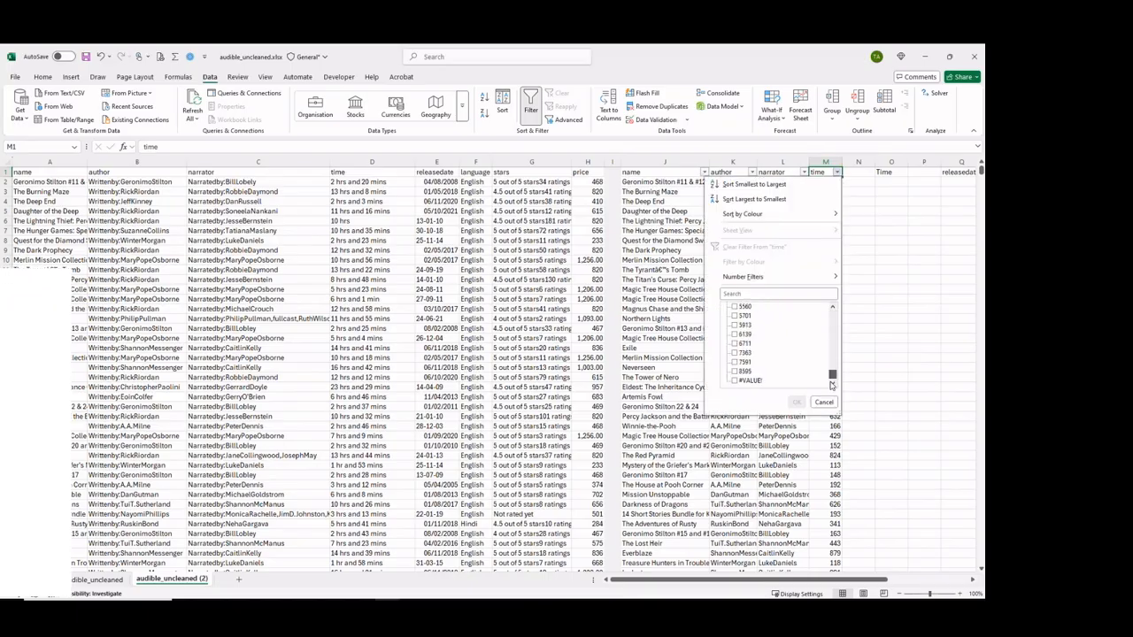
pyautogui.click(733, 381)
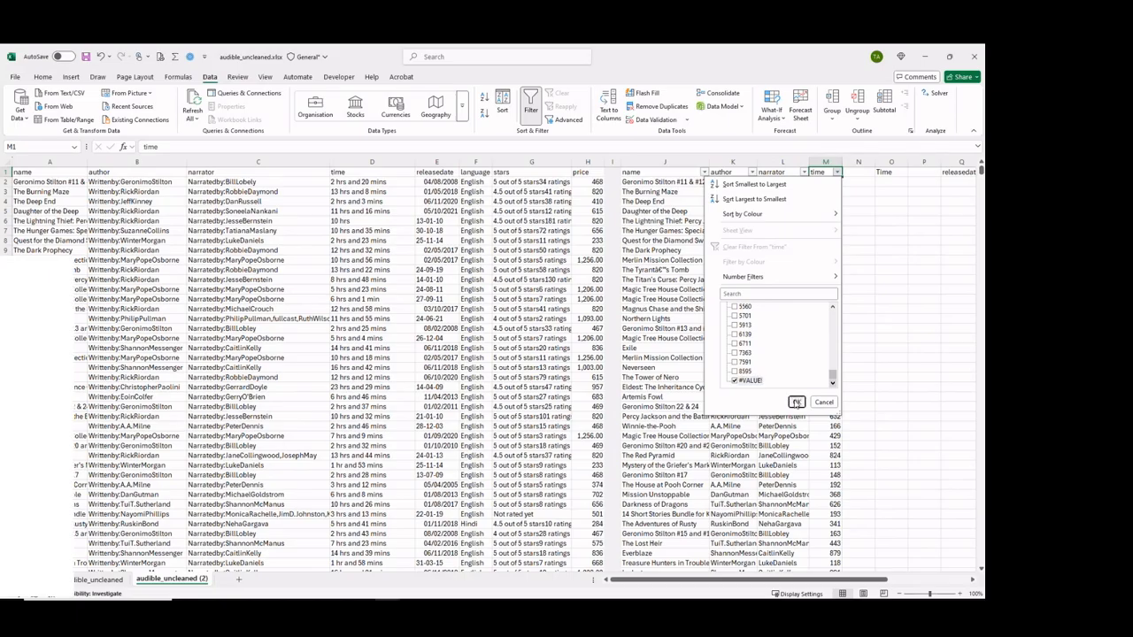
pyautogui.click(796, 403)
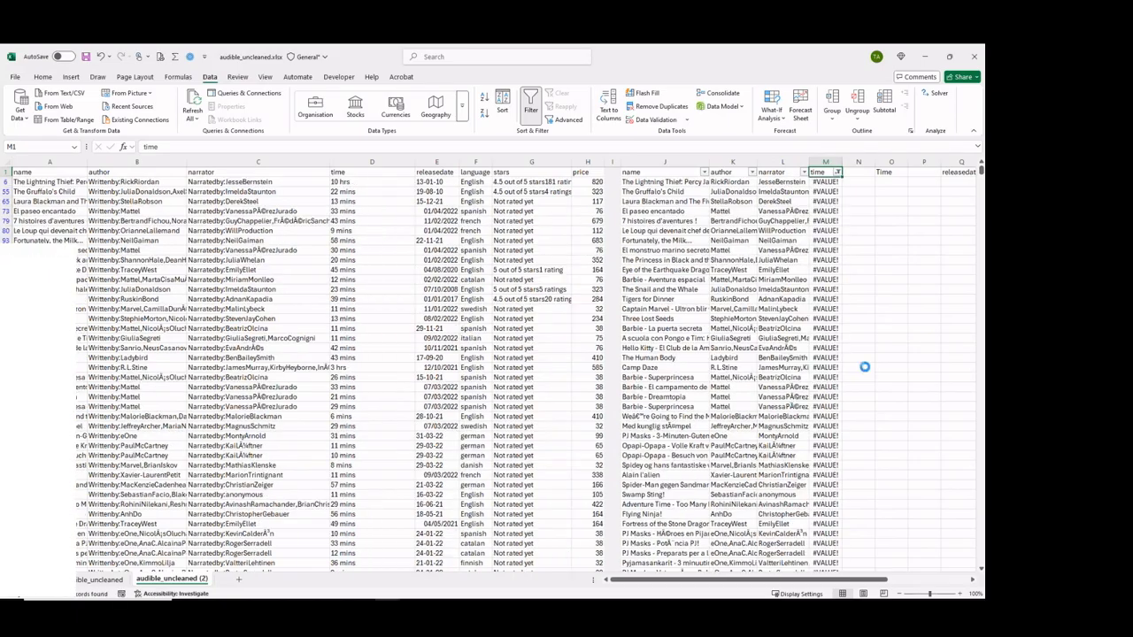
# Compare the first error row's raw duration with its formula, and copy the first four filtered durations from column D.
pyautogui.click(354, 181)
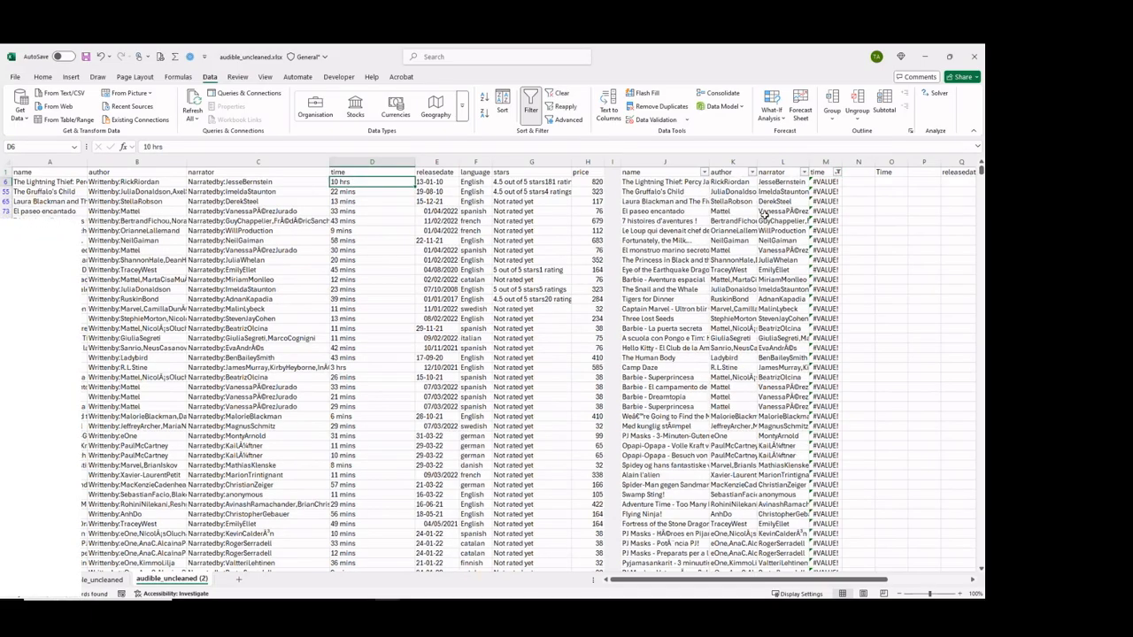
pyautogui.click(823, 182)
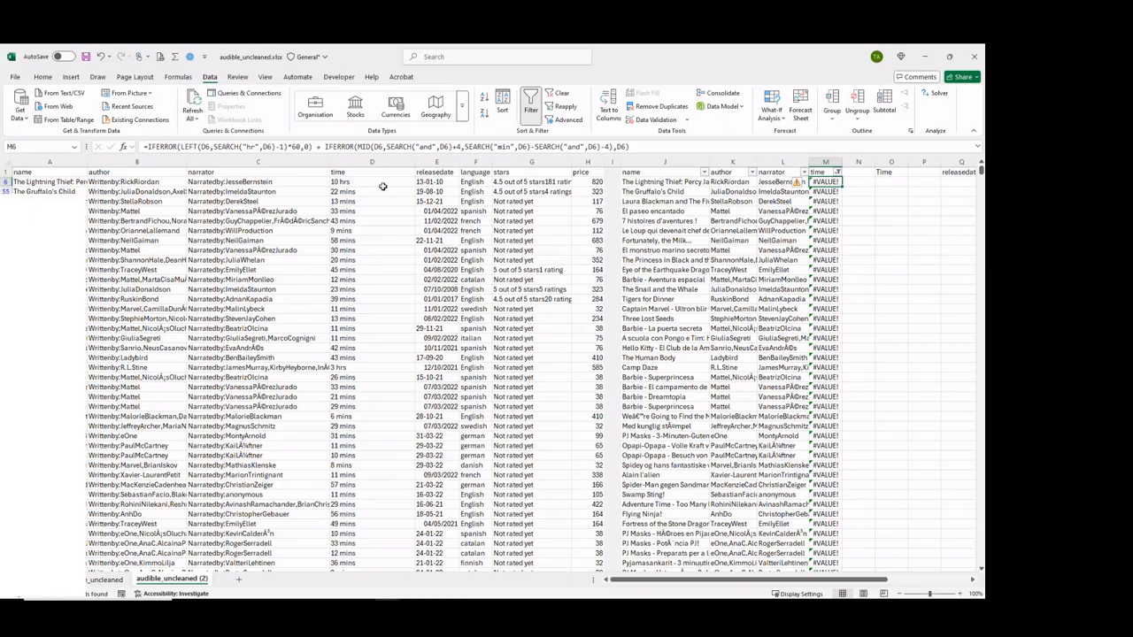
pyautogui.moveTo(358, 182); pyautogui.dragTo(356, 212)
pyautogui.hotkey('ctrl', 'c')
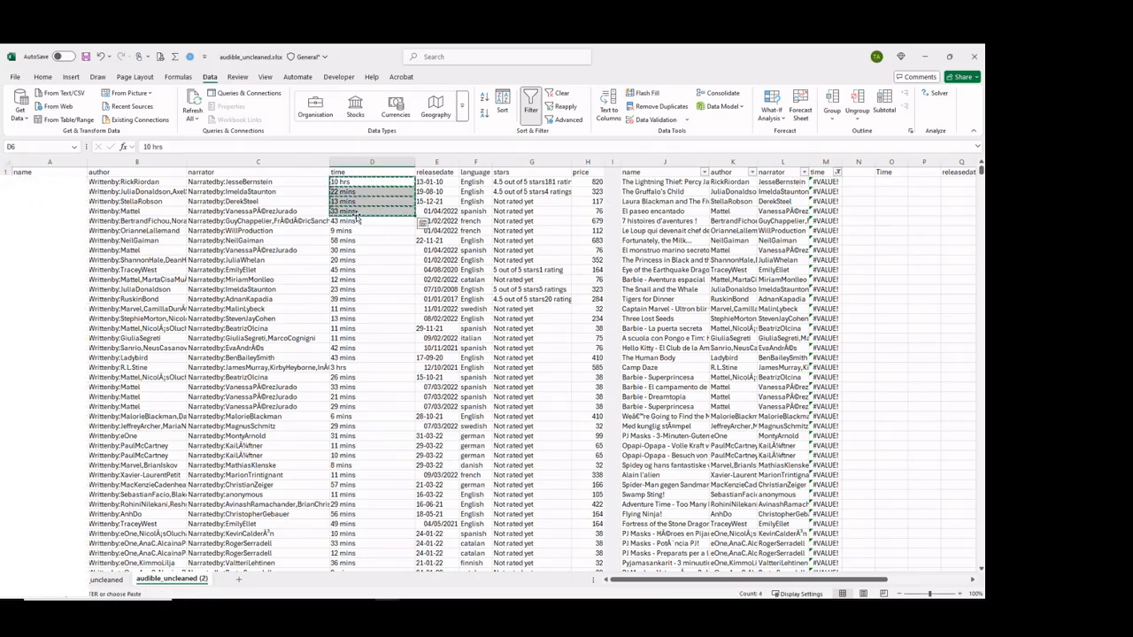
# Switch to ChatGPT and draft "query is return Value in some of the responses. For example these two", followed by the copied durations as plain text.
pyautogui.hotkey('alt', 'Tab')
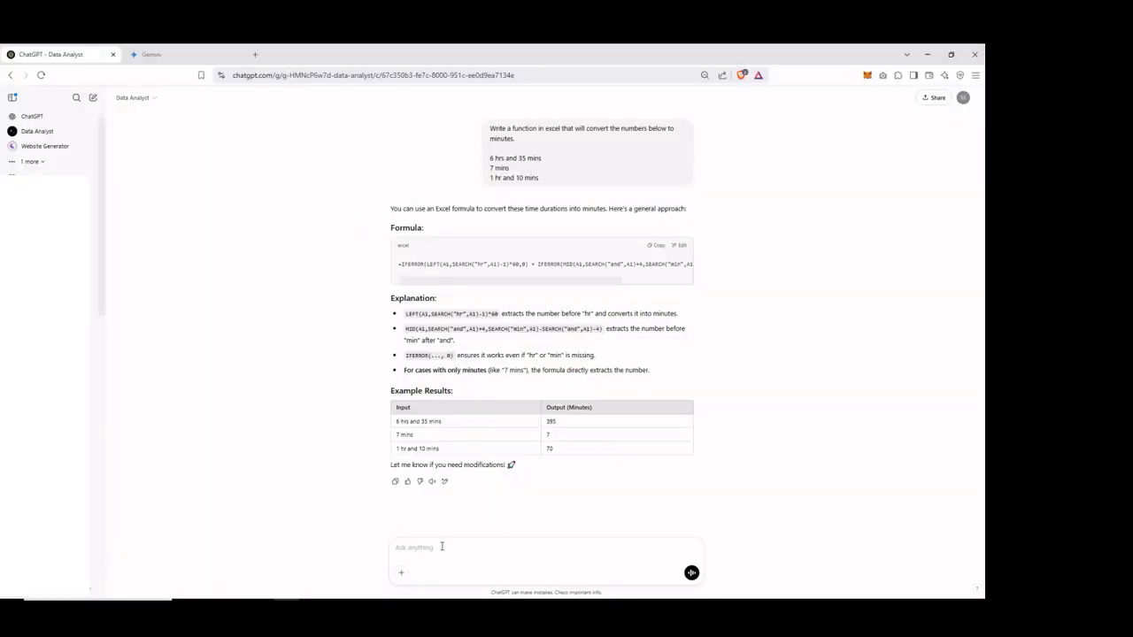
pyautogui.click(435, 551)
pyautogui.write('query is return Value in some of the responses. For example the s')
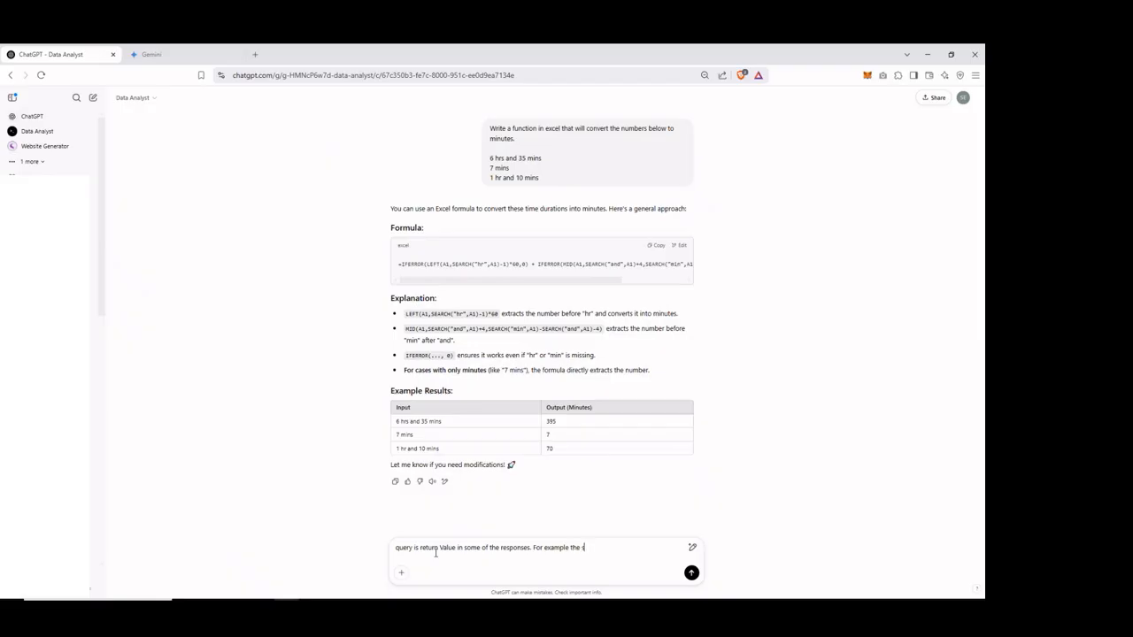
pyautogui.write('e two')
pyautogui.rightClick(619, 546)
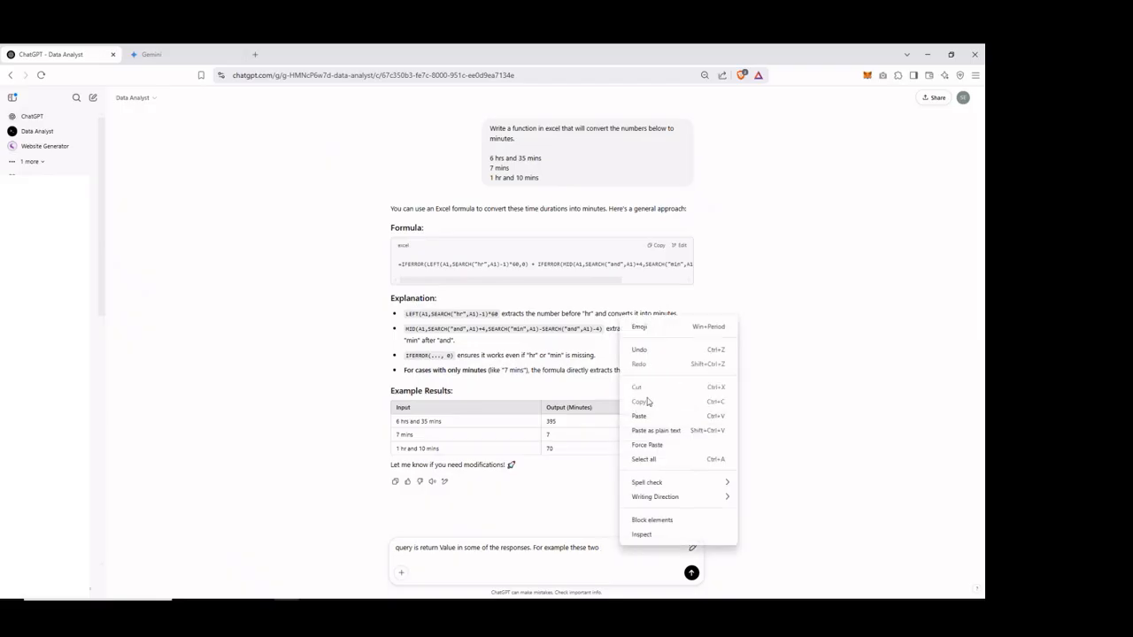
pyautogui.click(651, 431)
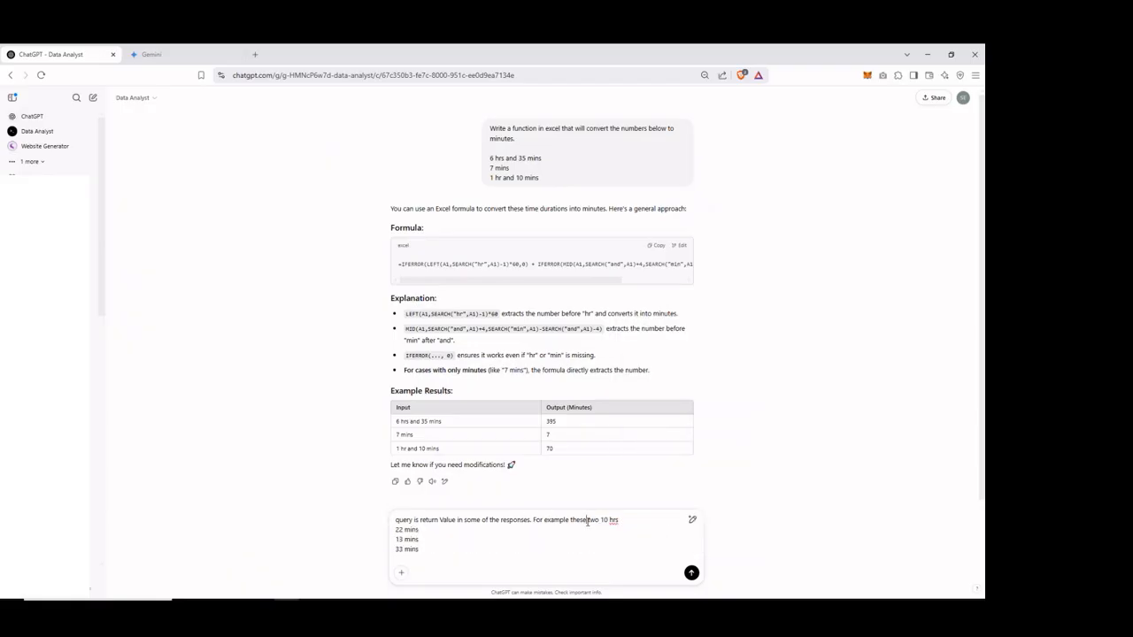
# Reword the example to "when this function was applied to the these below, it returned Value" and remove the leftover "two 10 hrs".
pyautogui.press('BackSpace')
pyautogui.press('BackSpace')
pyautogui.press('BackSpace')
pyautogui.press('BackSpace')
pyautogui.press('BackSpace')
pyautogui.write('when this')
pyautogui.write(' c')
pyautogui.write('unction was a')
pyautogui.write('pplied to the')
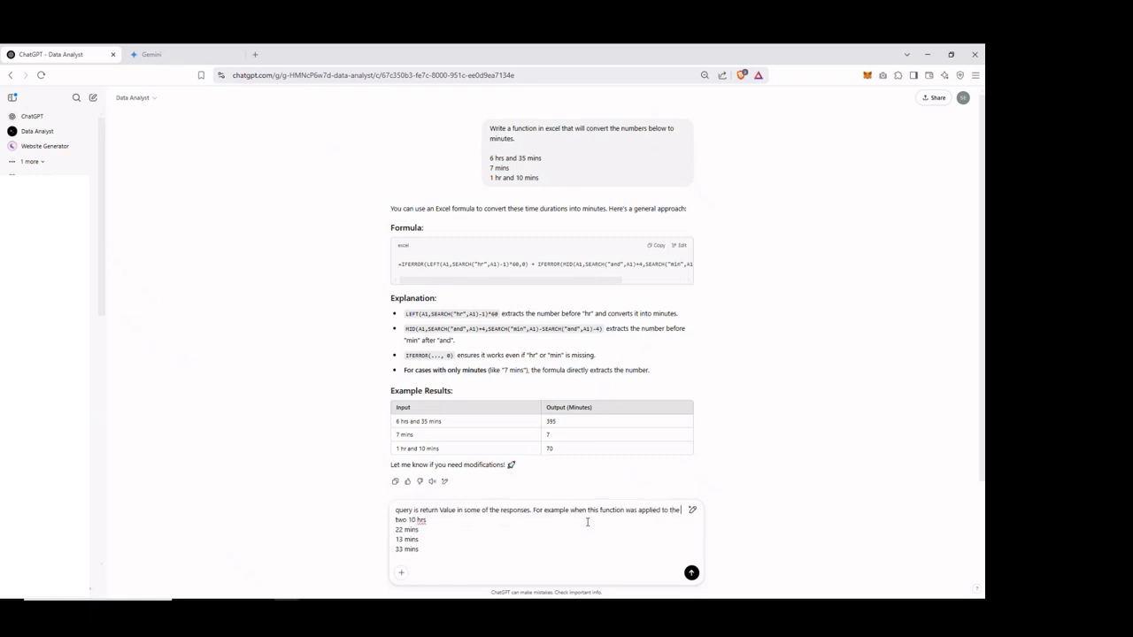
pyautogui.write('these below, it returned Value')
pyautogui.press('Delete')
pyautogui.press('Delete')
pyautogui.press('Delete')
pyautogui.press('Delete')
pyautogui.press('Delete')
pyautogui.press('Delete')
pyautogui.press('Delete')
pyautogui.press('Delete')
pyautogui.press('Delete')
pyautogui.press('Delete')
# Add the request "Rewrite the query to debug this issue." to the follow-up prompt and send it.
pyautogui.write('Rec')
pyautogui.write('rite the query to de')
pyautogui.write('bug')
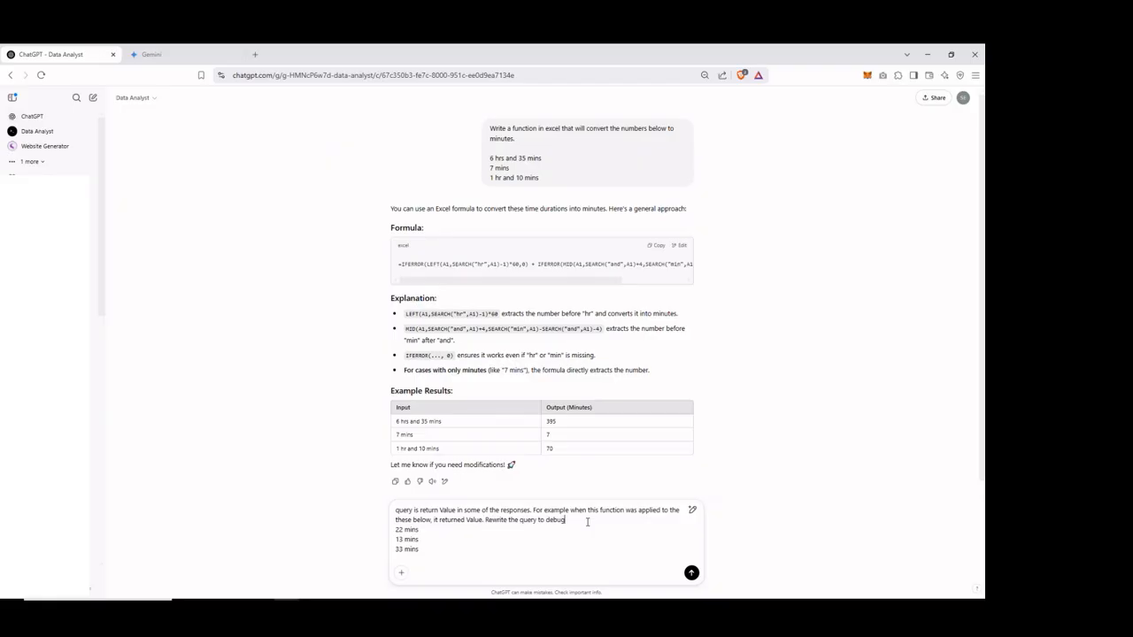
pyautogui.write(' this issue.')
pyautogui.click(691, 573)
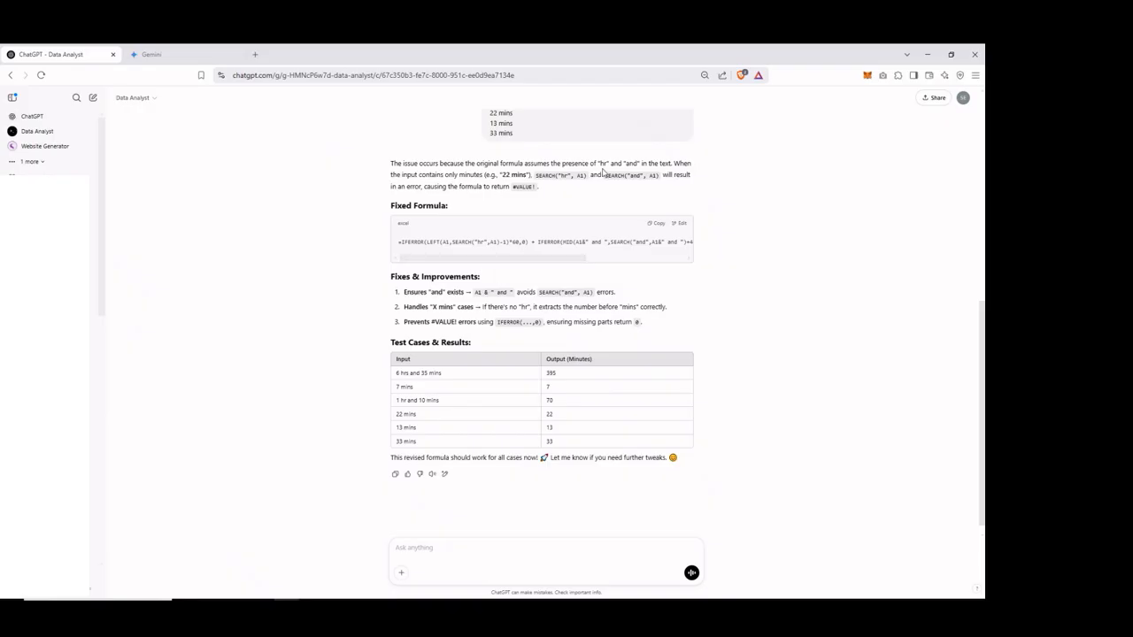
# Review ChatGPT's explanation of the error and its listed fixes, and copy the fixed formula.
pyautogui.doubleClick(565, 175)
pyautogui.moveTo(978, 340); pyautogui.dragTo(978, 249)
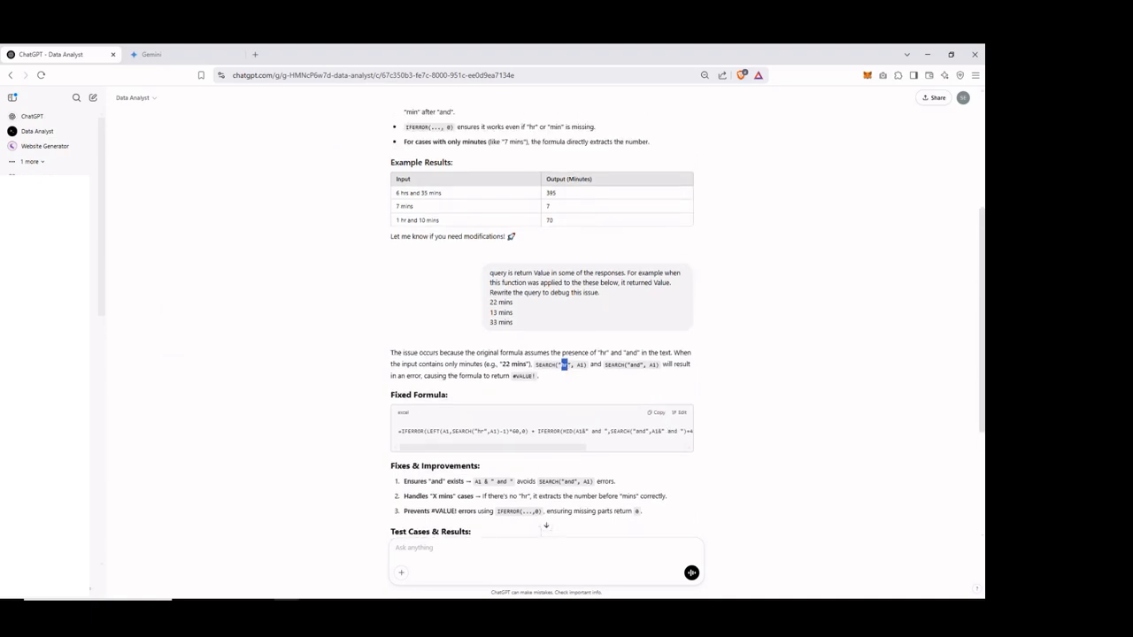
pyautogui.moveTo(981, 284); pyautogui.dragTo(978, 221)
pyautogui.scroll(-2, 978, 222)
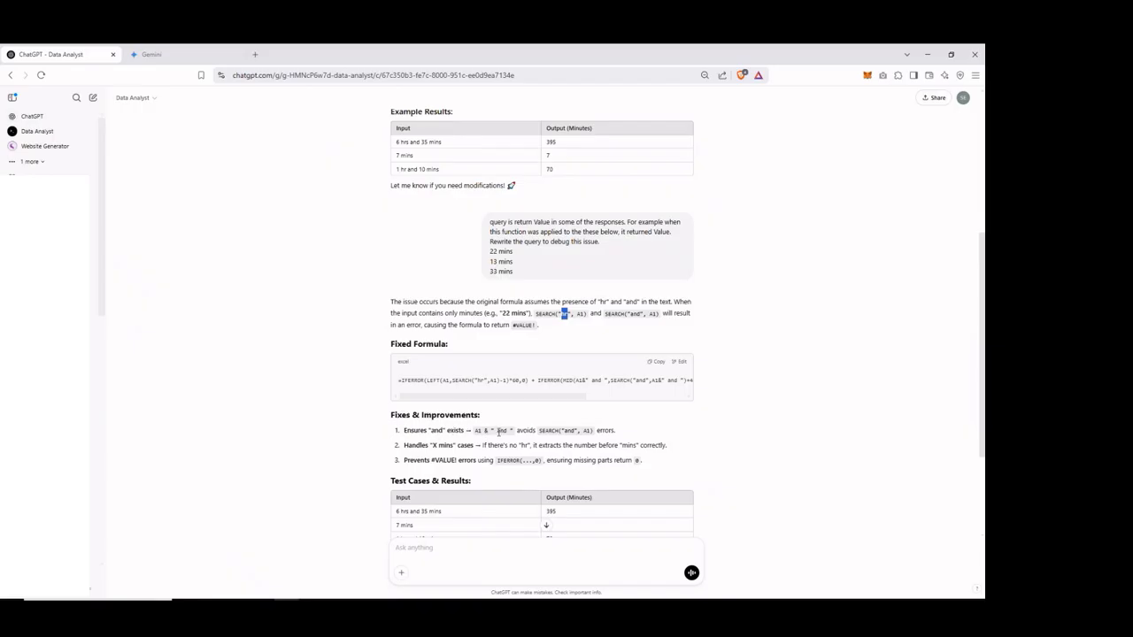
pyautogui.click(498, 432)
pyautogui.doubleClick(570, 431)
pyautogui.click(519, 428)
pyautogui.moveTo(982, 426); pyautogui.dragTo(978, 471)
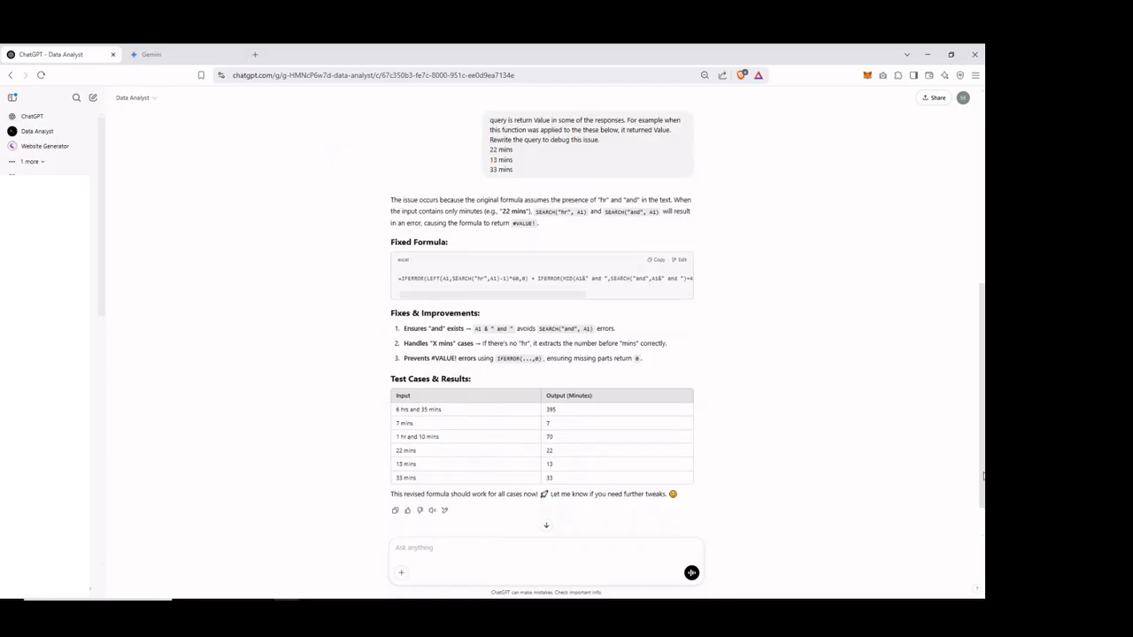
pyautogui.click(654, 271)
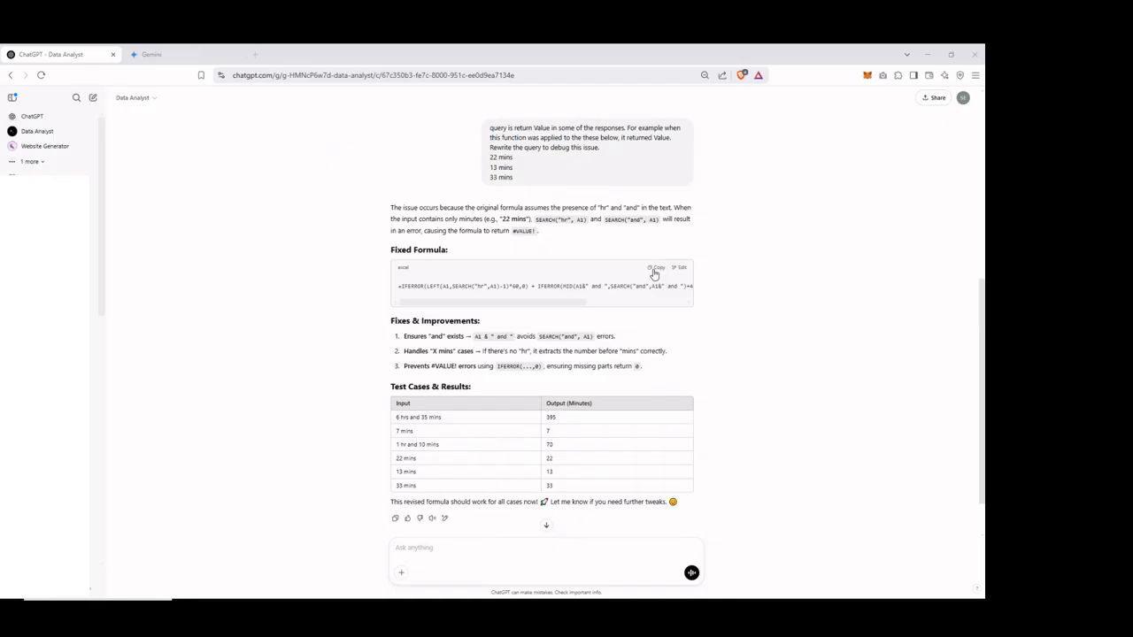
# Switch back to Excel and reselect all values in the new time column's filter.
pyautogui.hotkey('alt', 'Tab')
pyautogui.click(837, 173)
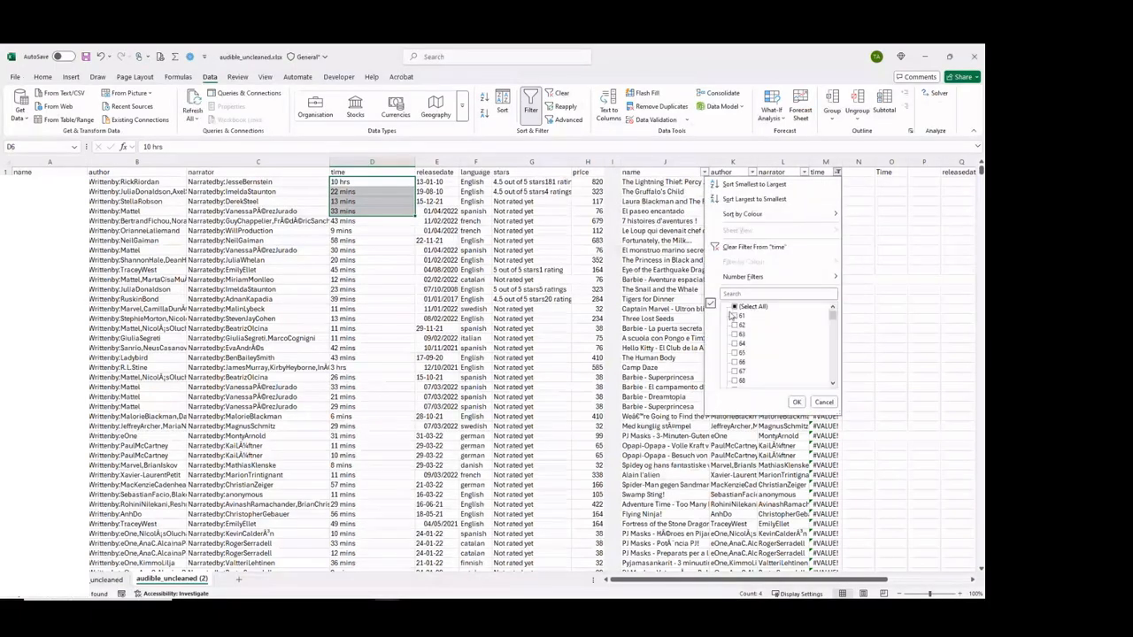
pyautogui.click(735, 306)
pyautogui.click(794, 402)
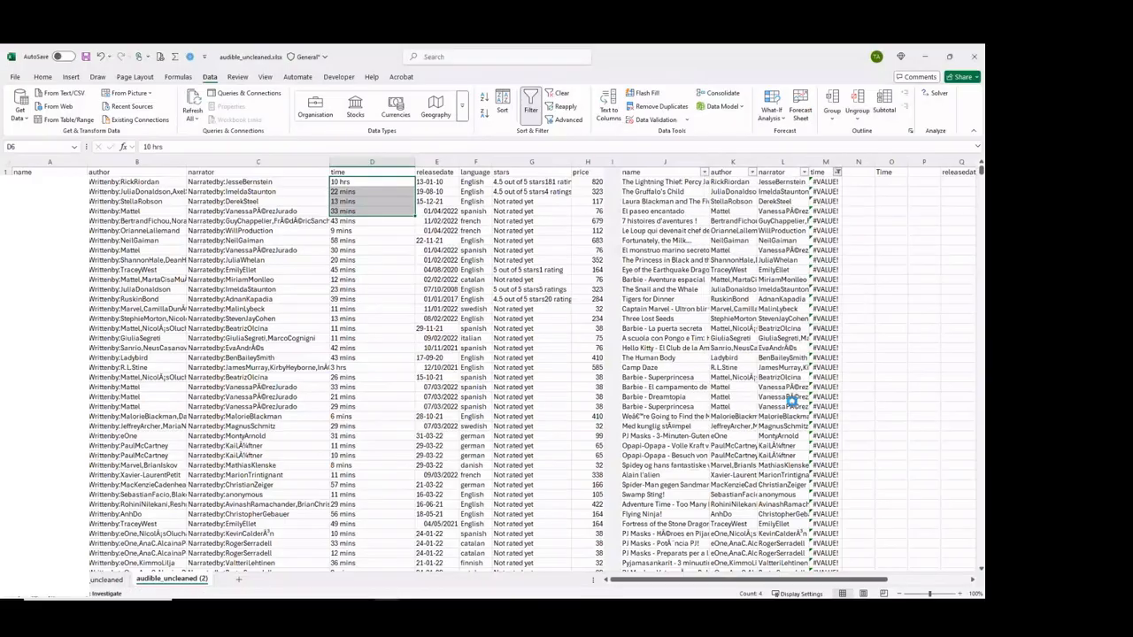
# Replace the formula in cell M2 with the copied fixed formula, accept the suggested correction, and check which cell it references.
pyautogui.click(827, 182)
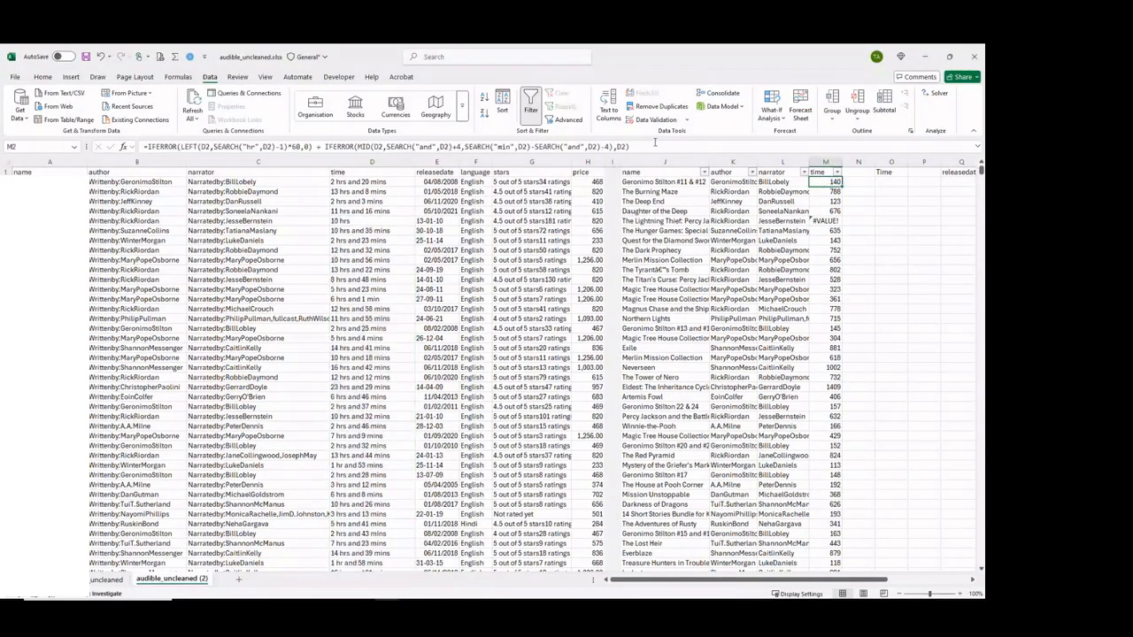
pyautogui.moveTo(655, 144); pyautogui.dragTo(147, 146)
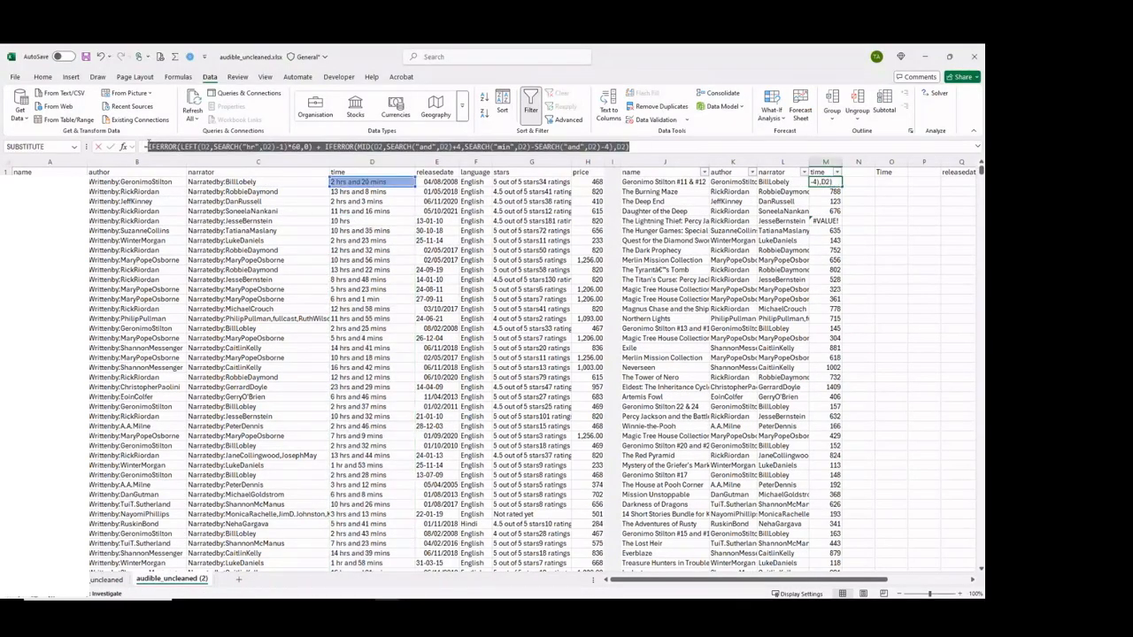
pyautogui.hotkey('ctrl', 'v')
pyautogui.press('Return')
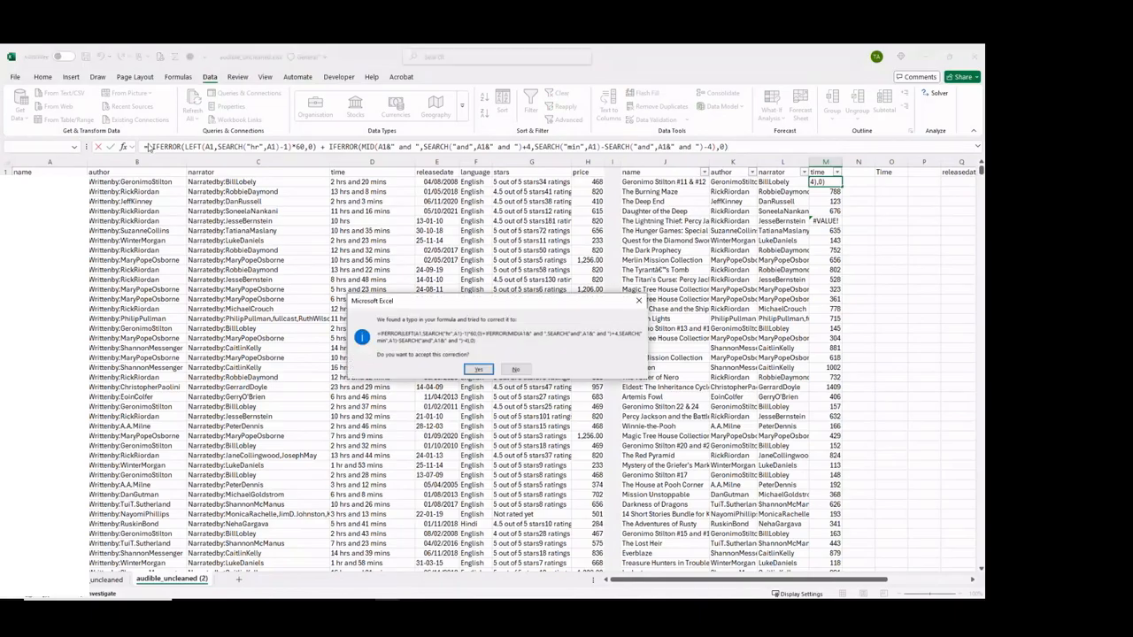
pyautogui.press('Return')
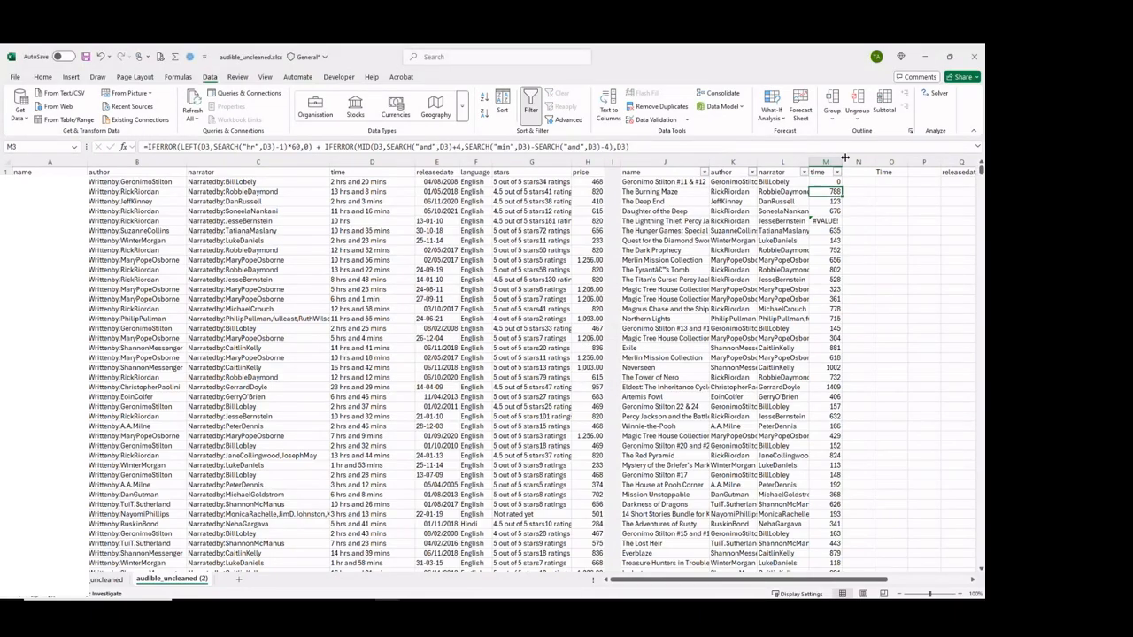
pyautogui.doubleClick(832, 182)
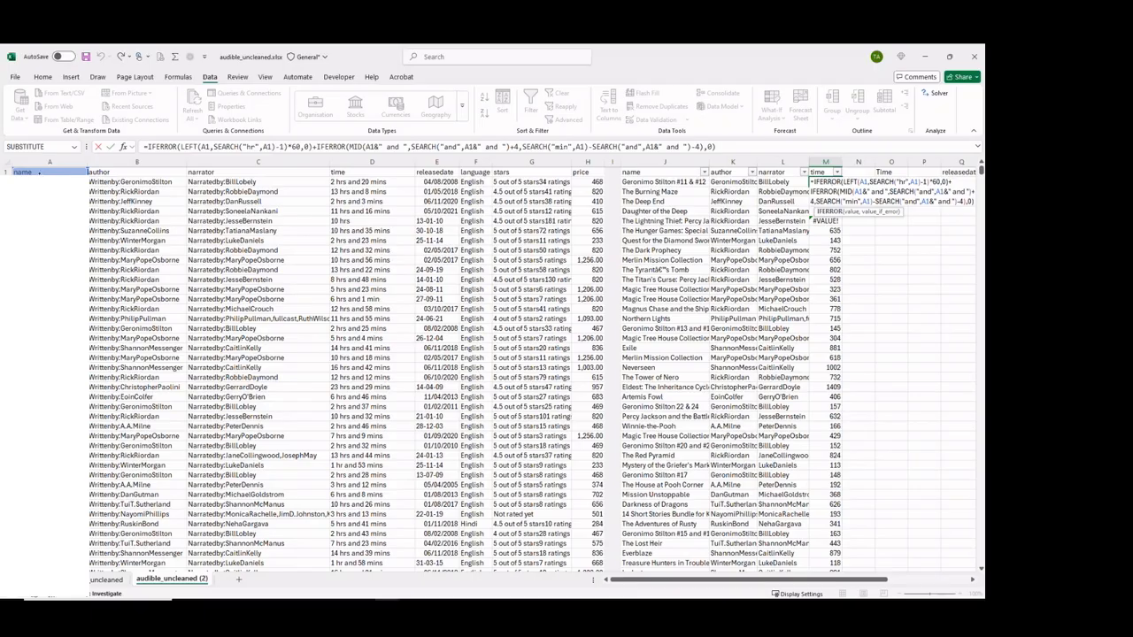
pyautogui.press('Escape')
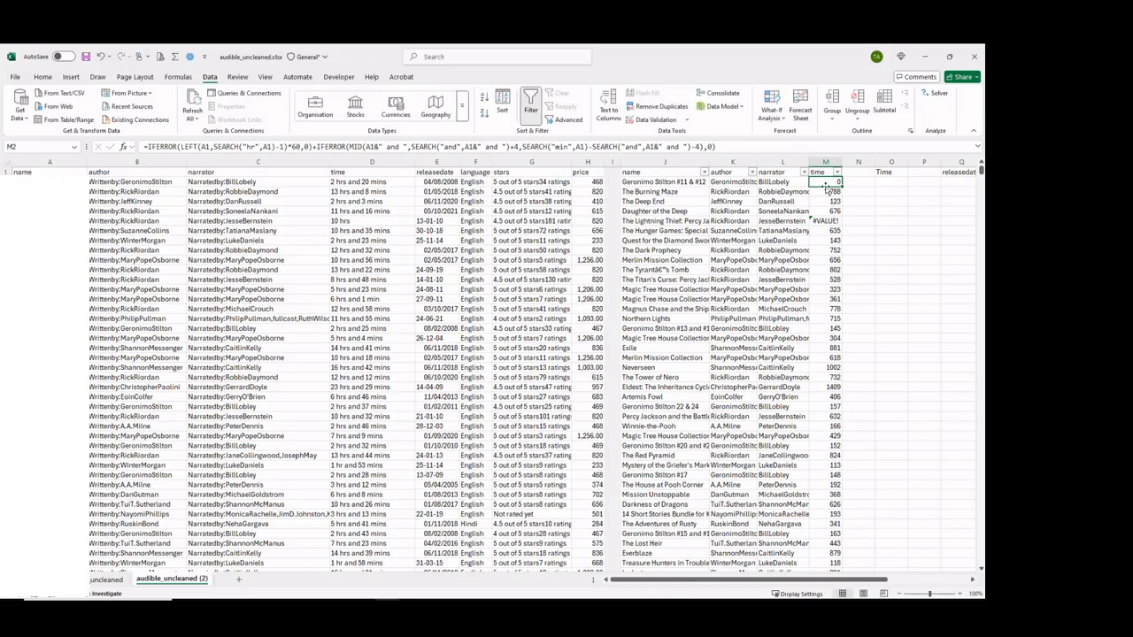
# Replace all occurrences of A1 with D1 throughout the sheet and recheck the cell references in M2's formula.
pyautogui.hotkey('ctrl', 'h')
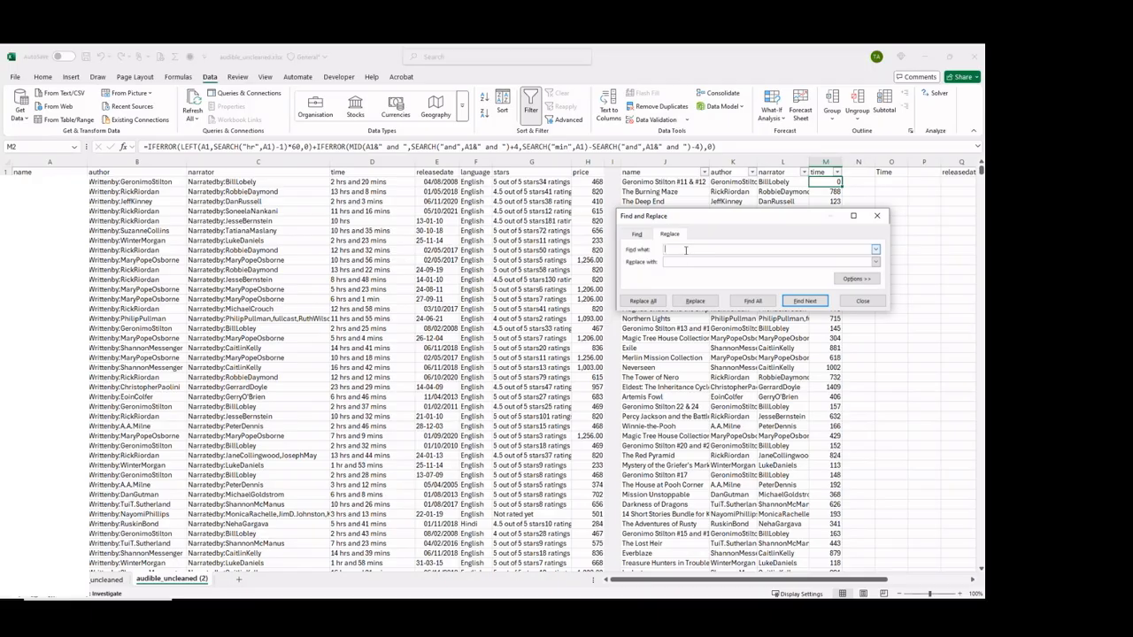
pyautogui.write('A1')
pyautogui.click(680, 261)
pyautogui.write('D1')
pyautogui.click(660, 303)
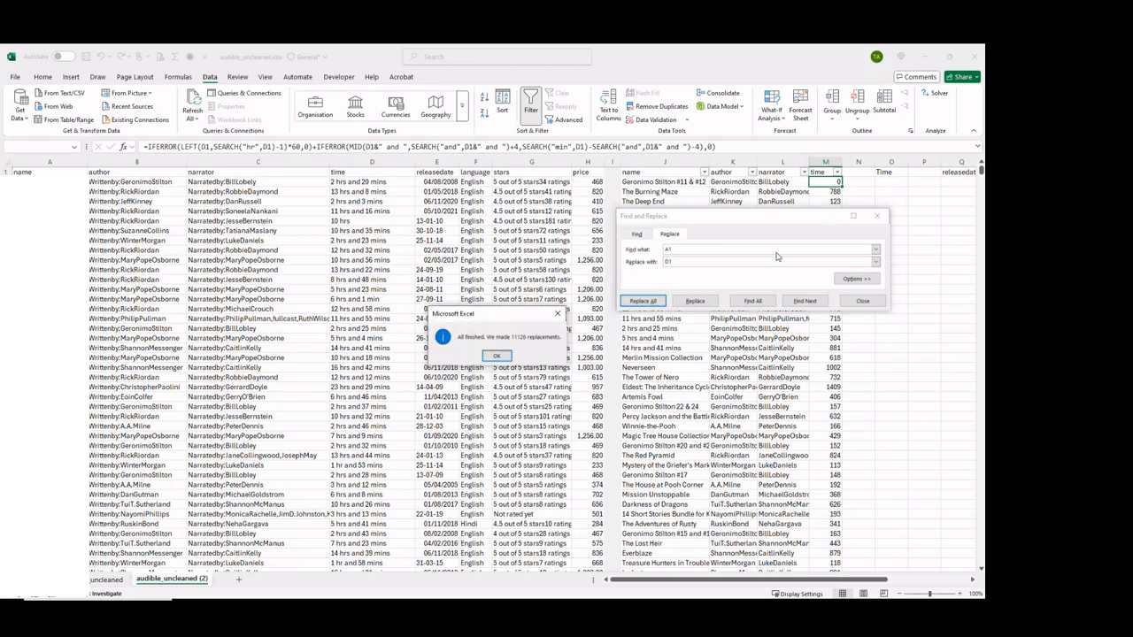
pyautogui.click(498, 357)
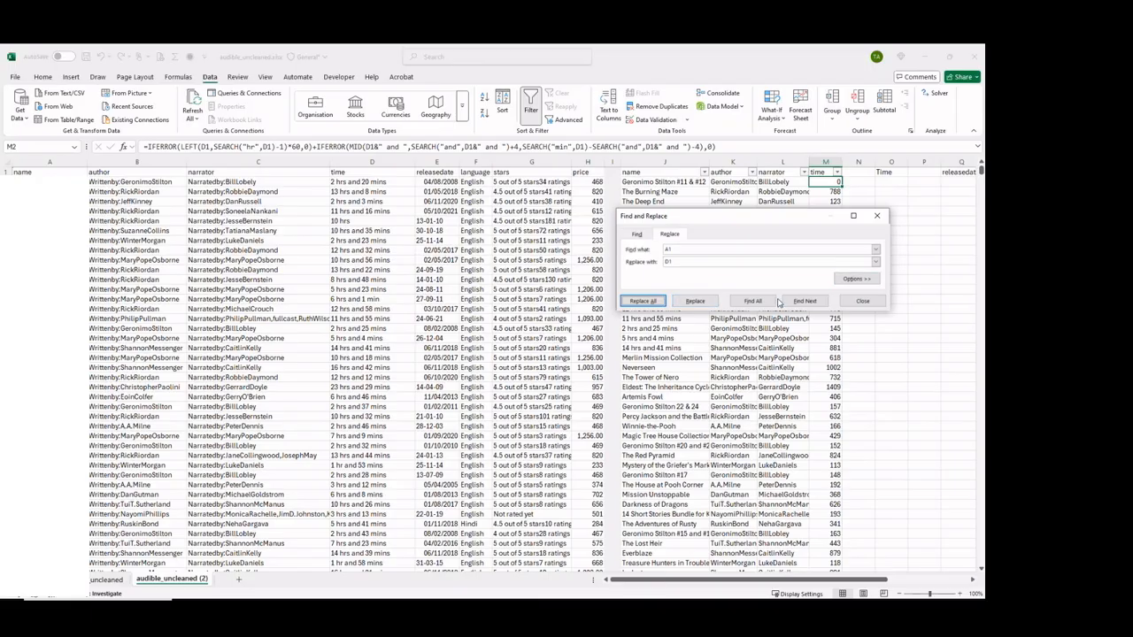
pyautogui.click(850, 302)
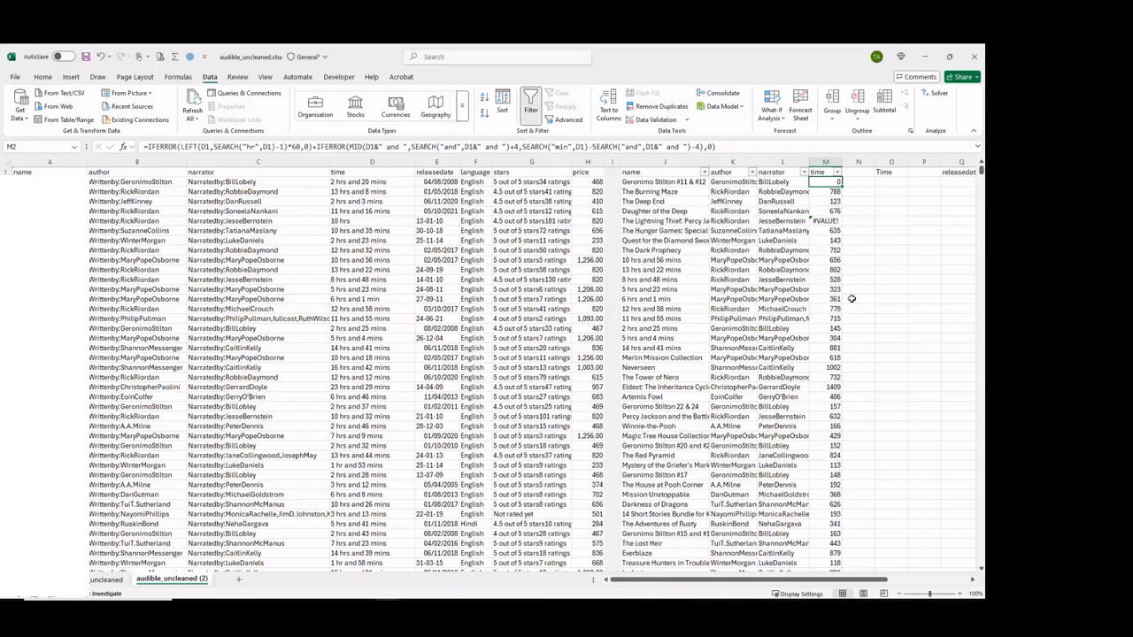
pyautogui.doubleClick(835, 181)
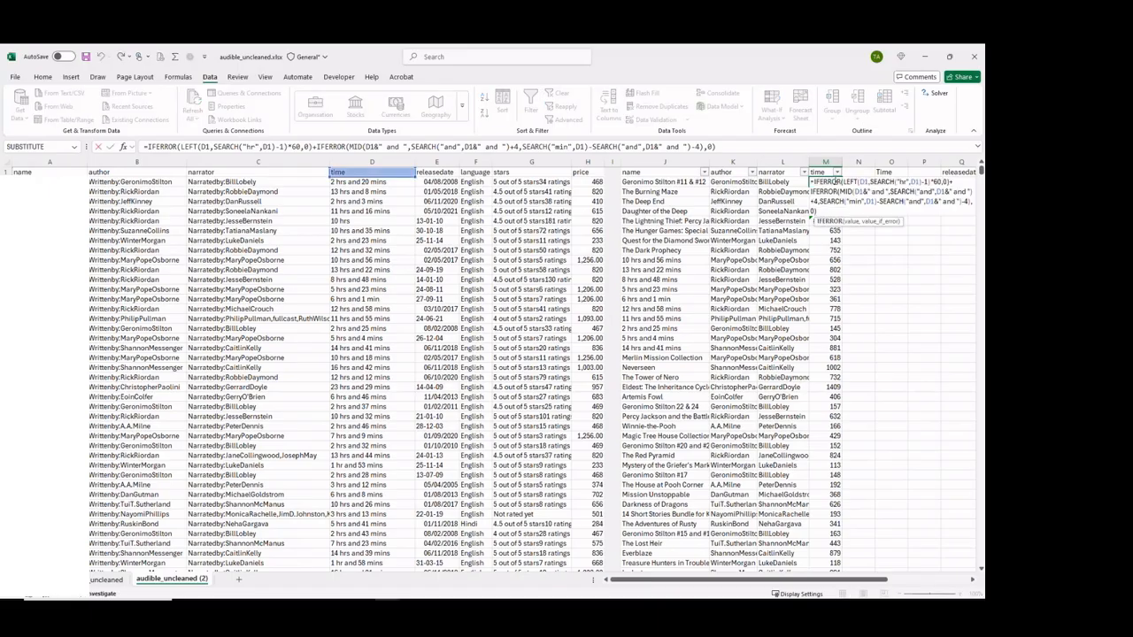
pyautogui.press('Escape')
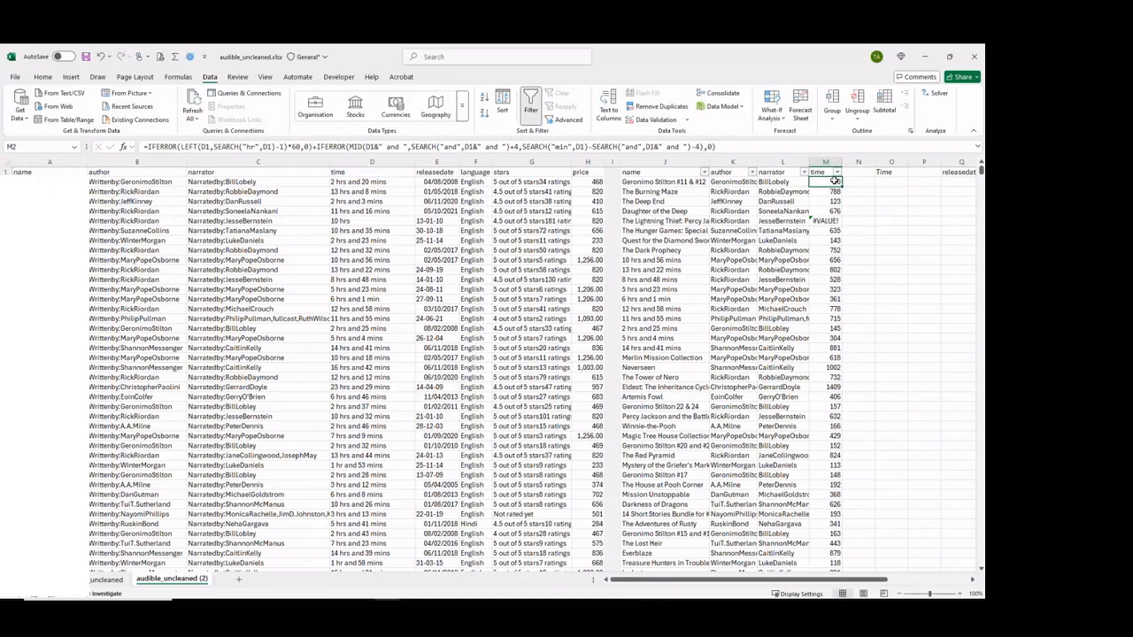
# Replace all occurrences of D1 with D2 in column M.
pyautogui.hotkey('ctrl', 'h')
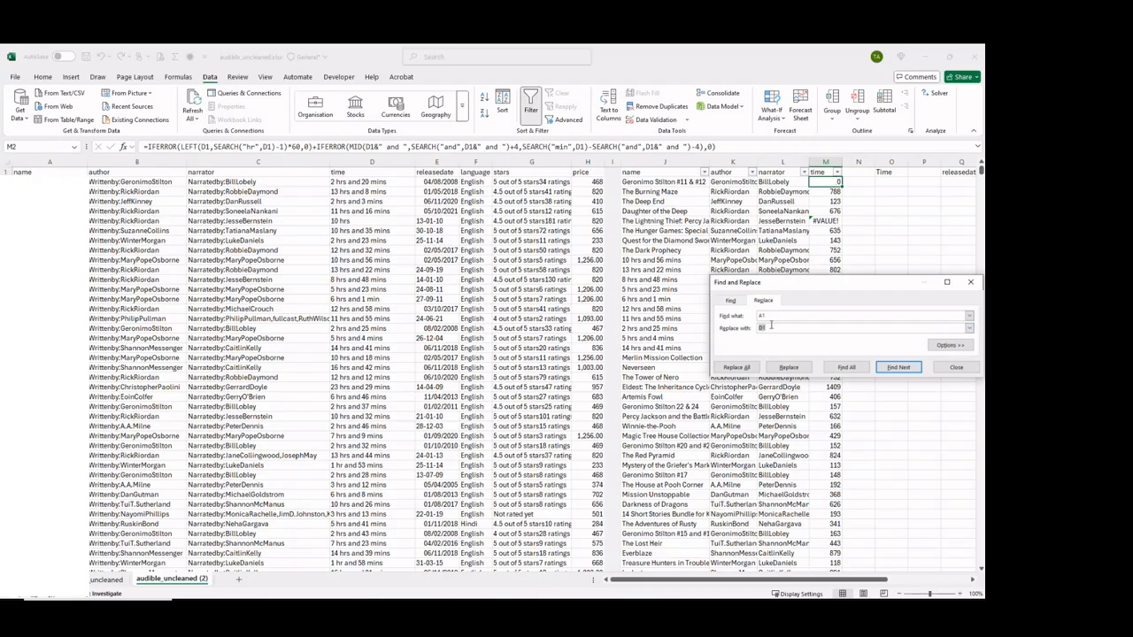
pyautogui.click(769, 315)
pyautogui.write('D1')
pyautogui.press('Tab')
pyautogui.write('D2')
pyautogui.click(825, 162)
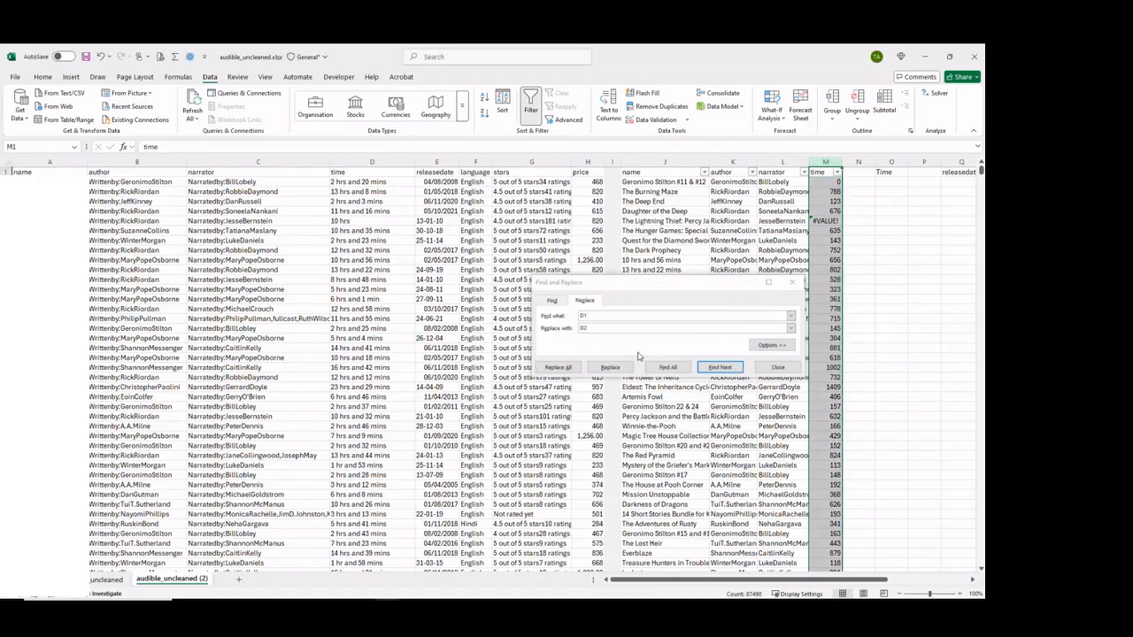
pyautogui.click(559, 368)
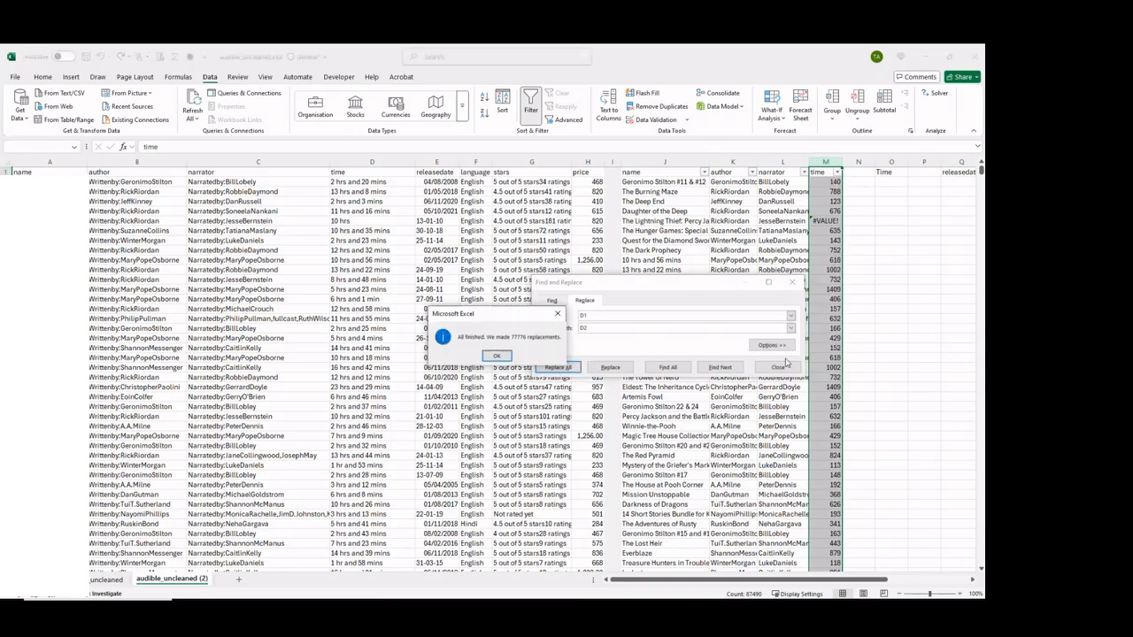
pyautogui.click(497, 356)
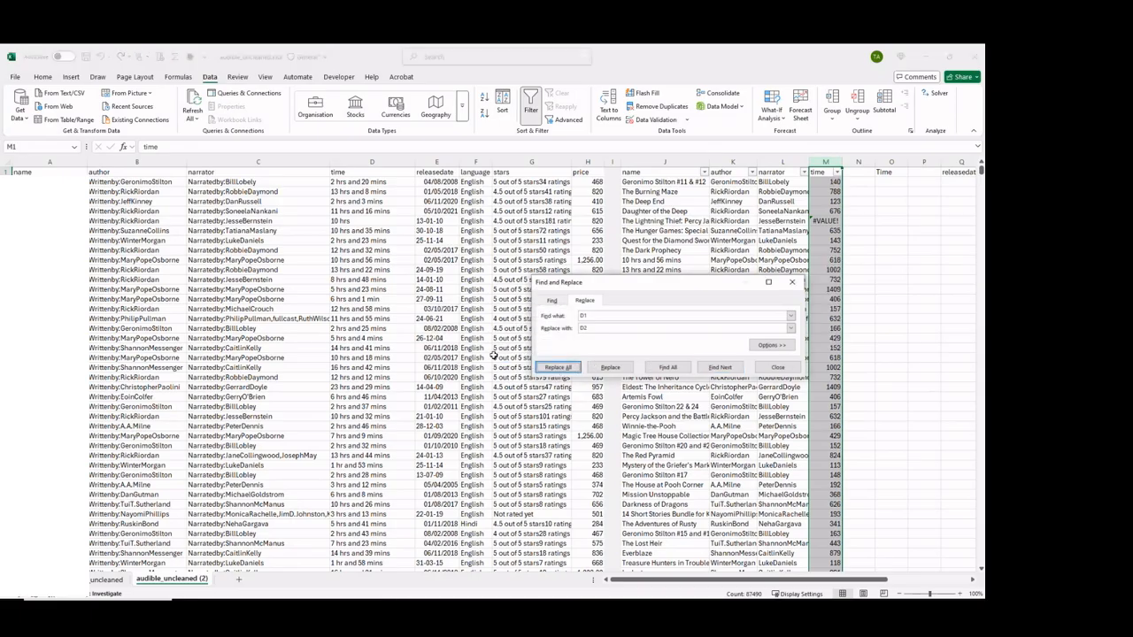
pyautogui.click(772, 365)
# Inspect the formulas in M2 and in M6, the new time cell for the "10 hrs" row.
pyautogui.click(829, 183)
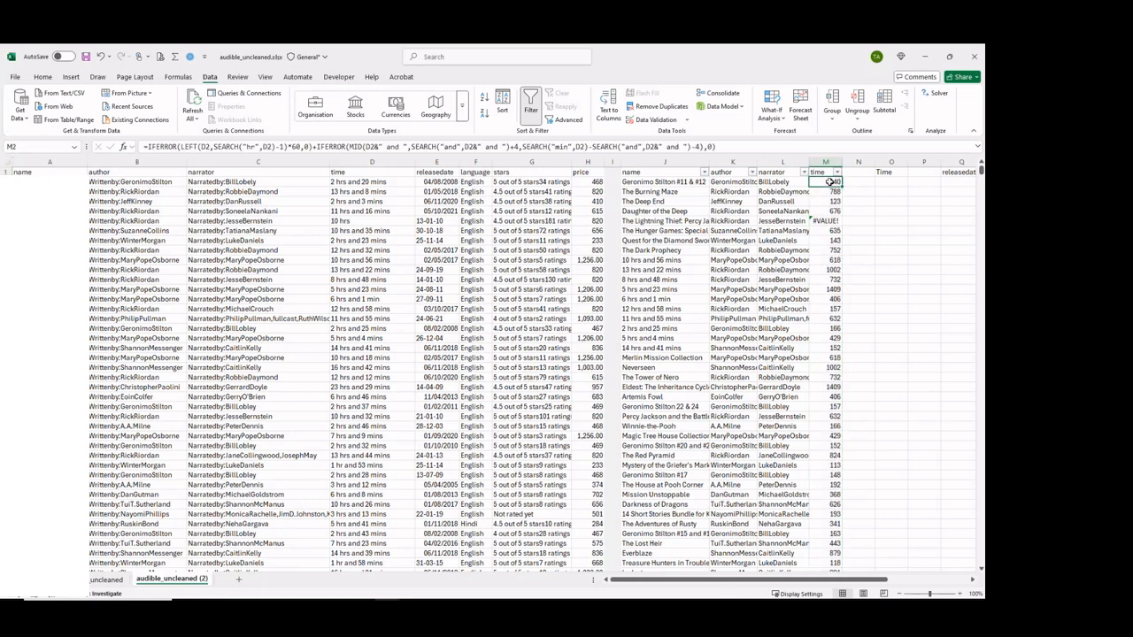
pyautogui.doubleClick(830, 182)
pyautogui.press('Escape')
pyautogui.click(825, 220)
pyautogui.doubleClick(826, 220)
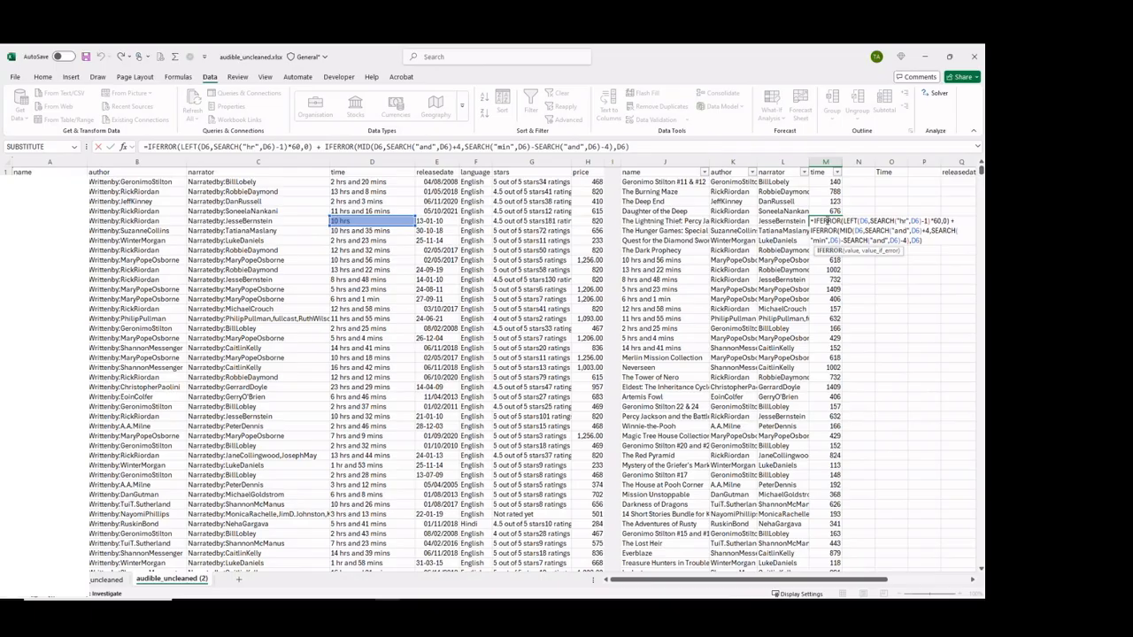
pyautogui.press('Escape')
pyautogui.doubleClick(832, 220)
pyautogui.click(255, 148)
pyautogui.press('Escape')
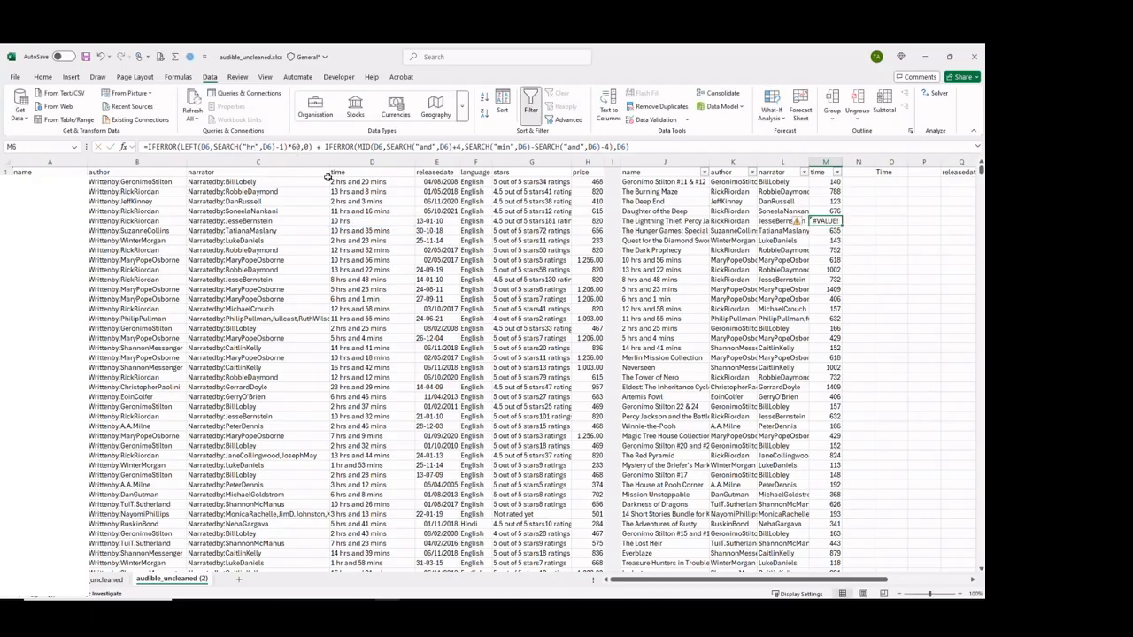
# Switch to ChatGPT and start a follow-up prompt reading "ANOTHER scenario is where 10 hrs", checking the wording against the Excel data.
pyautogui.hotkey('alt', 'Tab')
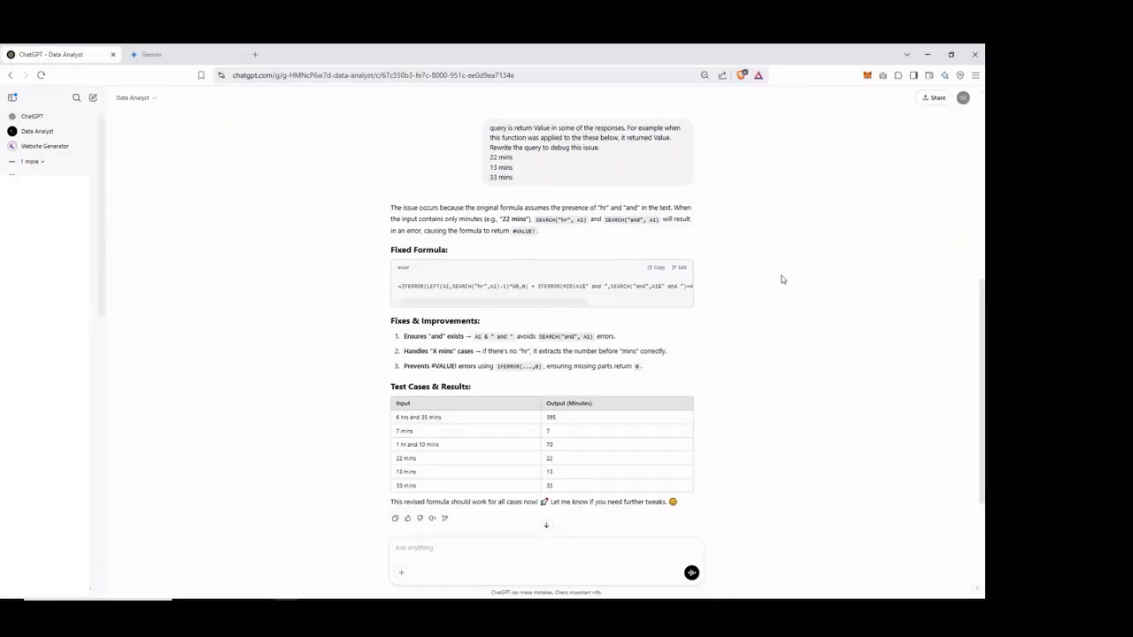
pyautogui.moveTo(983, 347); pyautogui.dragTo(984, 382)
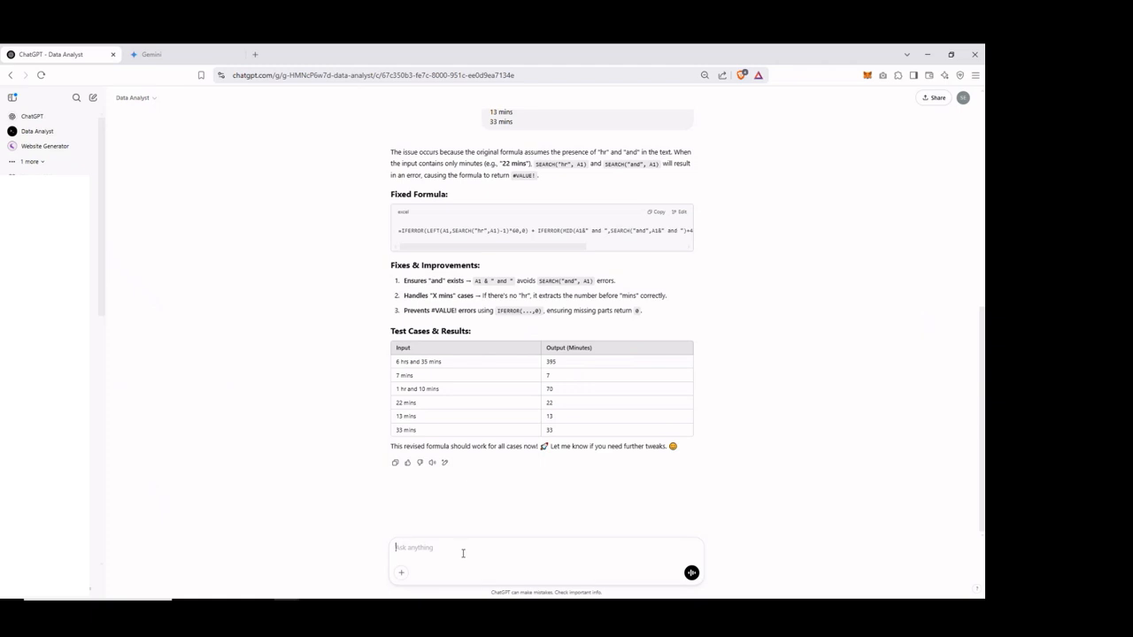
pyautogui.write('ANOTHER scnea')
pyautogui.press('BackSpace')
pyautogui.press('BackSpace')
pyautogui.press('BackSpace')
pyautogui.write('enario is where 10h')
pyautogui.hotkey('alt', 'Tab')
pyautogui.hotkey('alt', 'Tab')
# Complete the prompt with "factor this into the new function that was written" and send it.
pyautogui.write('s. factor this into the new que')
pyautogui.press('BackSpace')
pyautogui.press('BackSpace')
pyautogui.press('BackSpace')
pyautogui.write('function fhat was written')
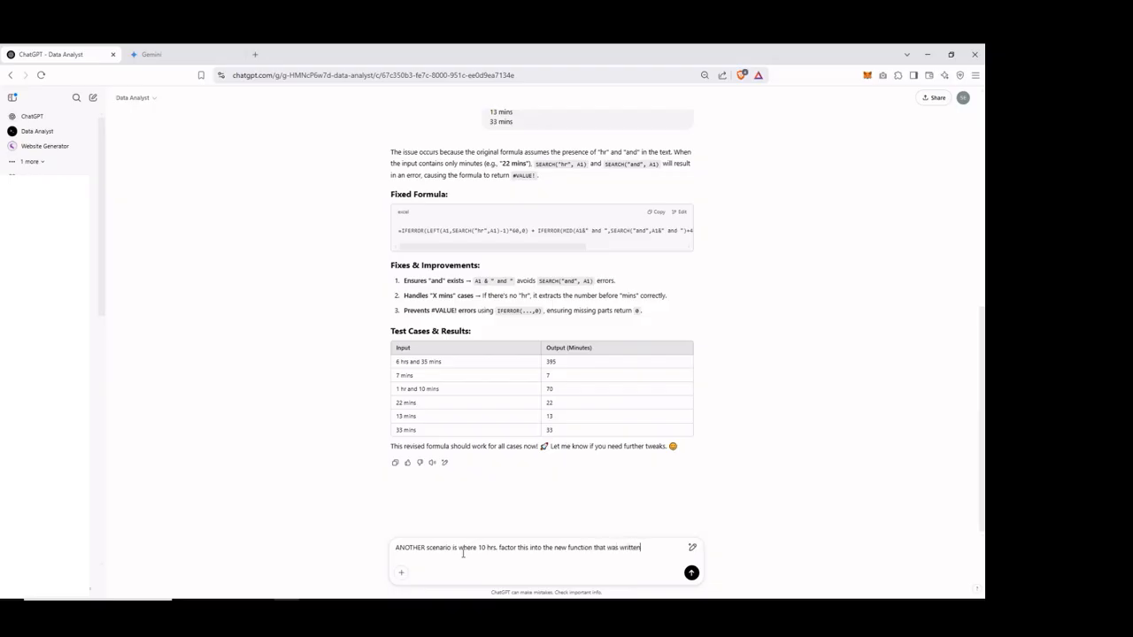
pyautogui.press('Return')
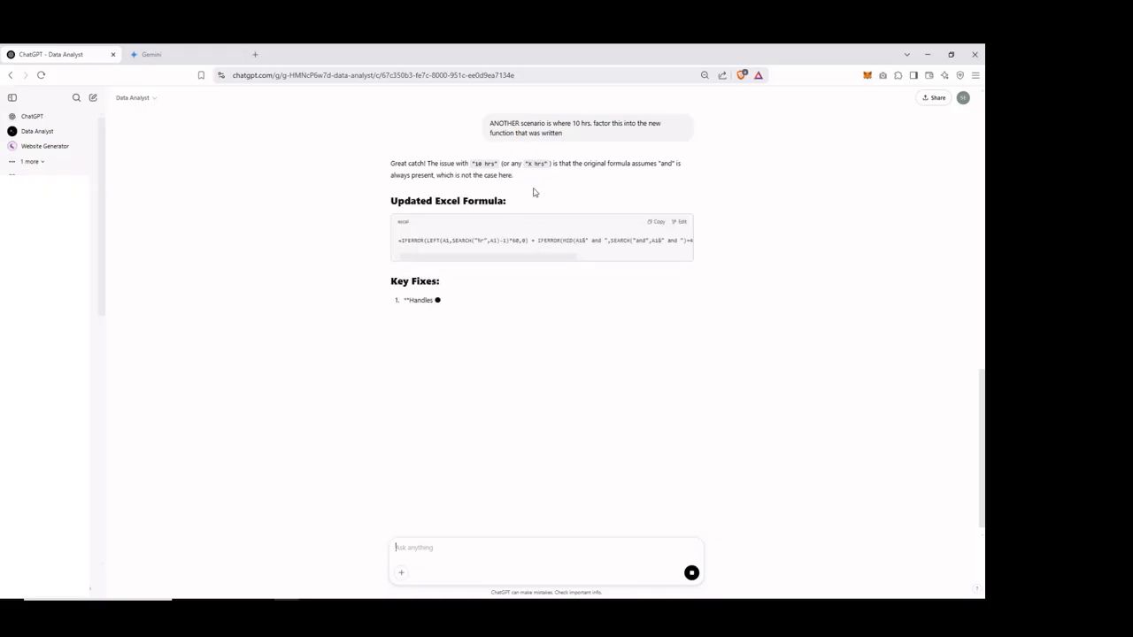
# Copy ChatGPT's updated formula, paste it over M2's formula in Excel accepting the suggested correction, and check its references.
pyautogui.click(657, 223)
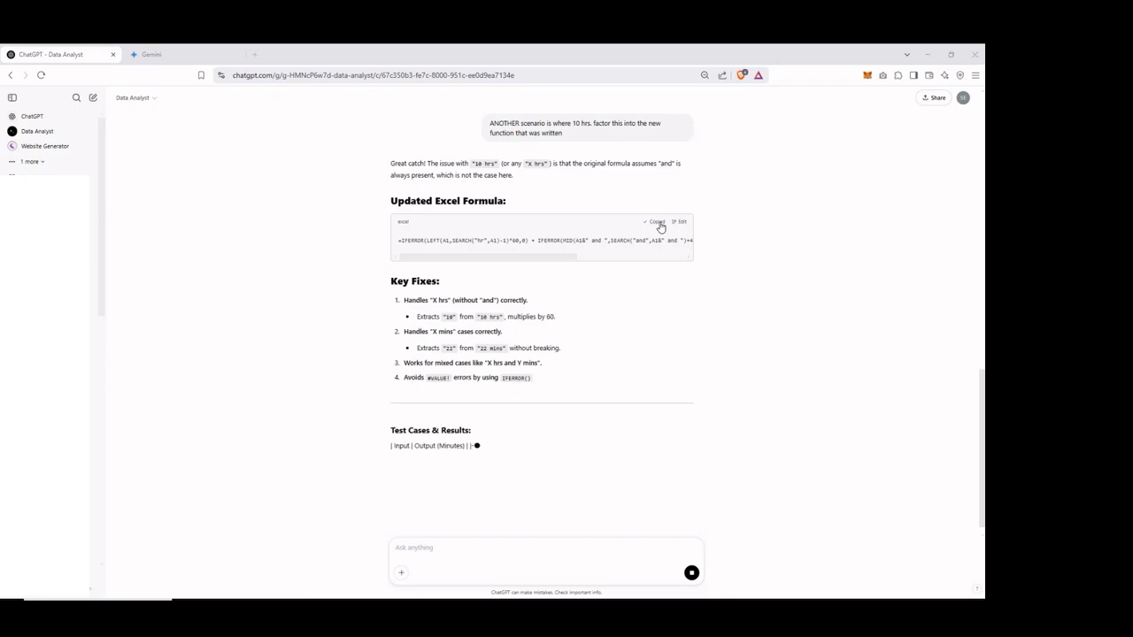
pyautogui.hotkey('alt', 'Tab')
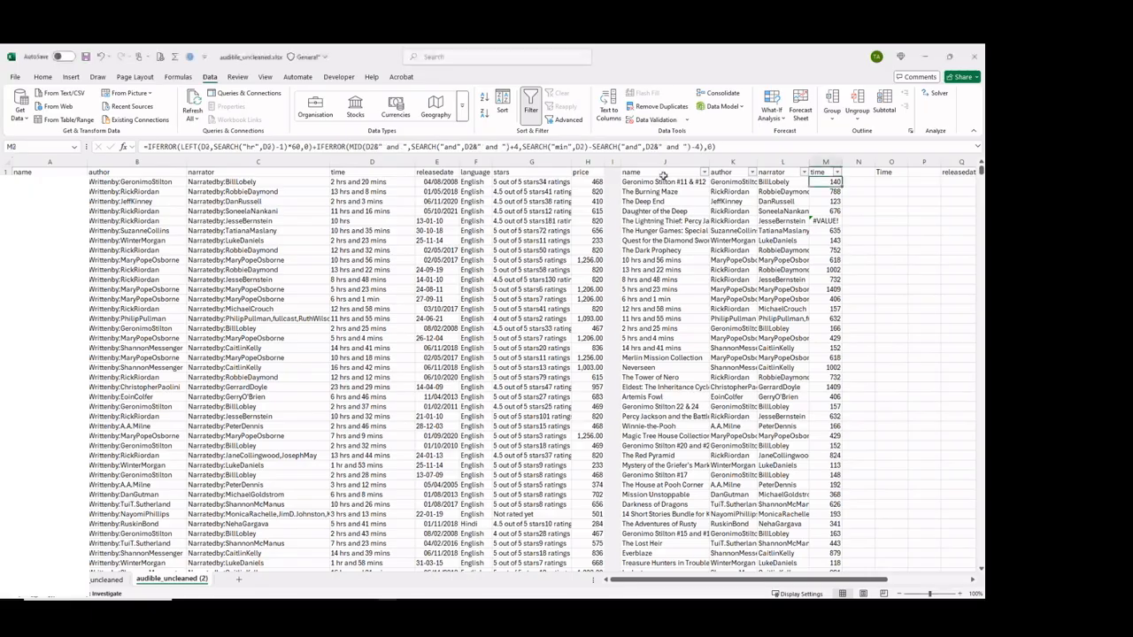
pyautogui.click(547, 144)
pyautogui.hotkey('ctrl', 'a')
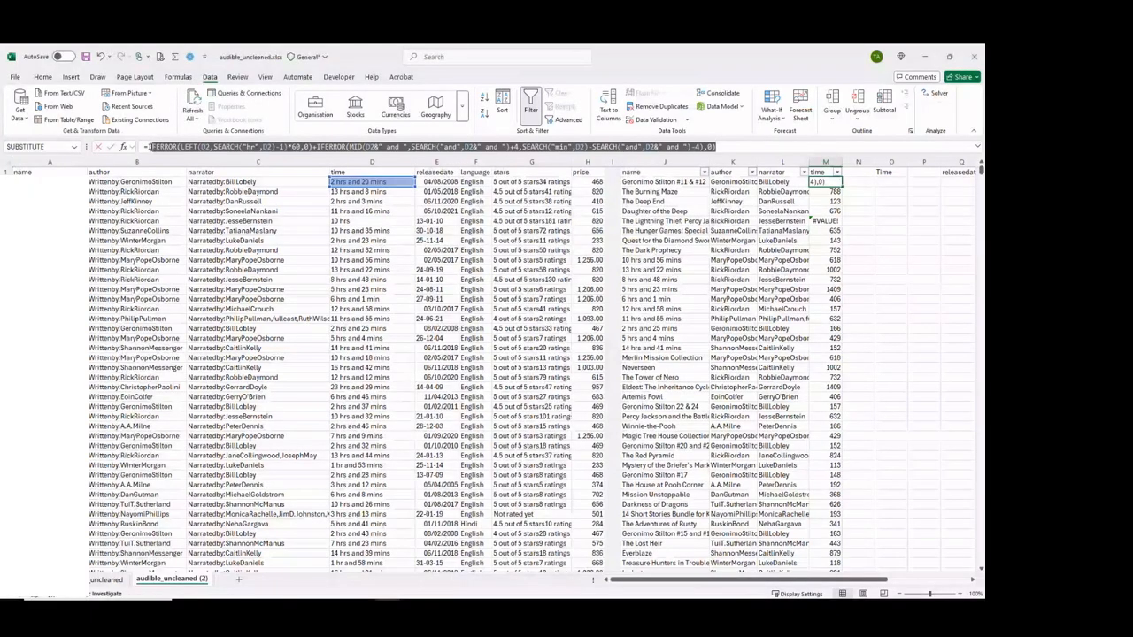
pyautogui.hotkey('ctrl', 'v')
pyautogui.press('Return')
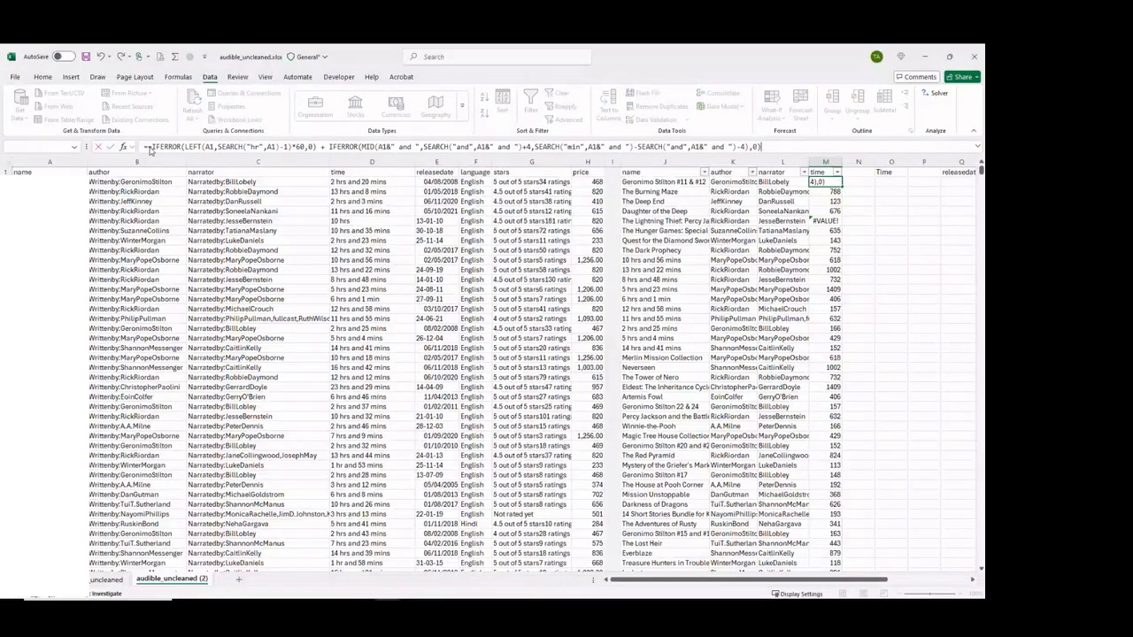
pyautogui.press('Return')
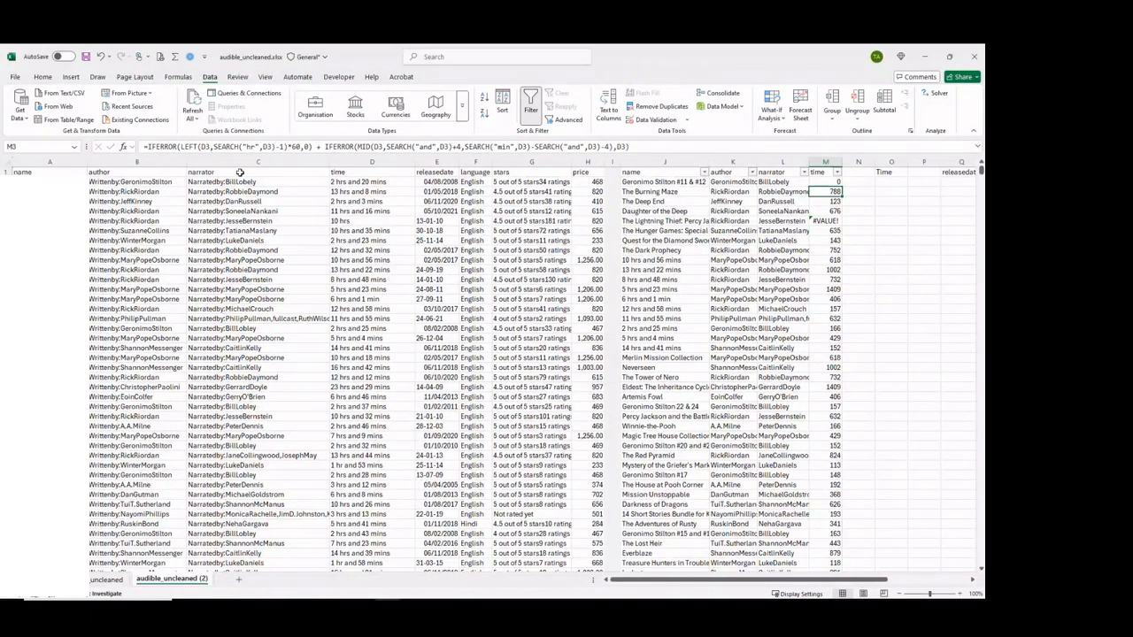
pyautogui.doubleClick(826, 181)
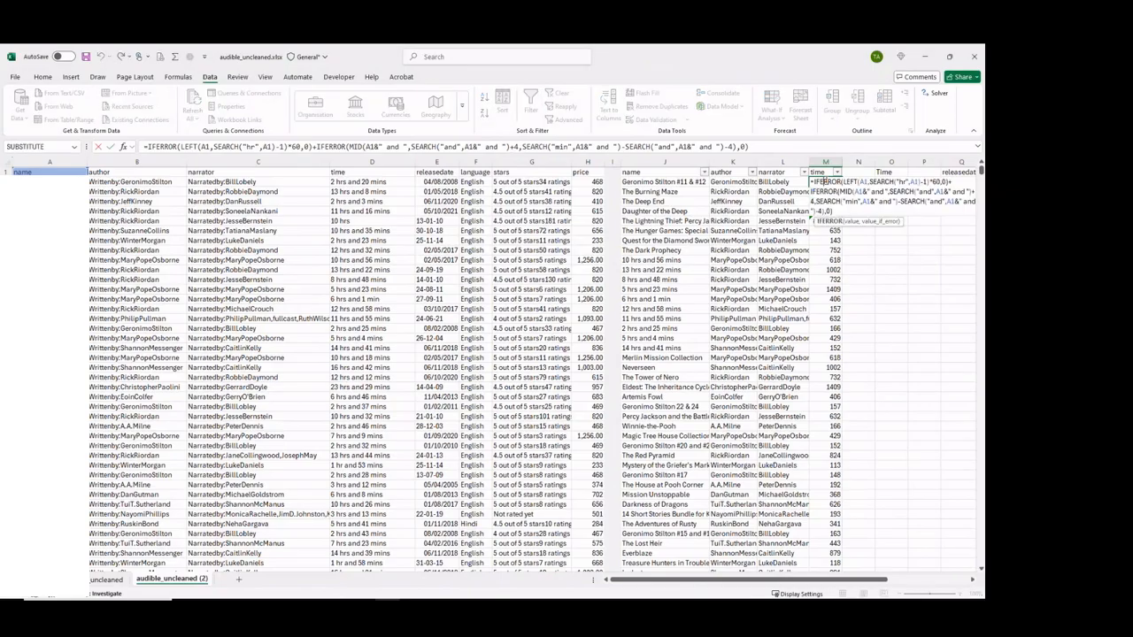
pyautogui.press('Escape')
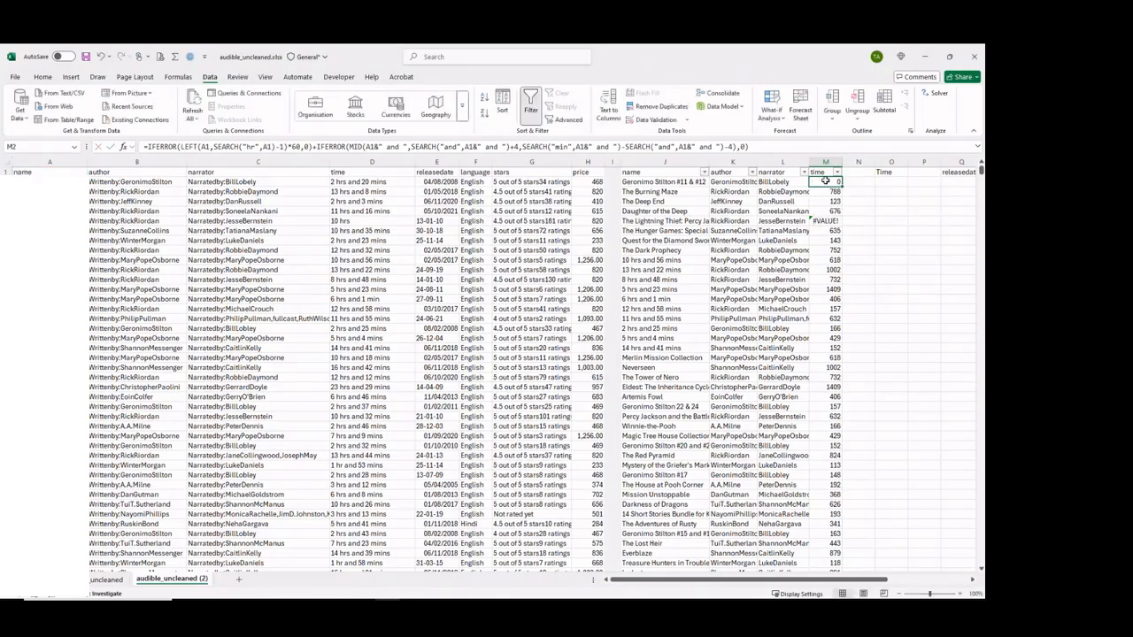
# Try to replace all occurrences of A2 with D2 in column M and check M2's formula.
pyautogui.hotkey('ctrl', 'h')
pyautogui.click(749, 398)
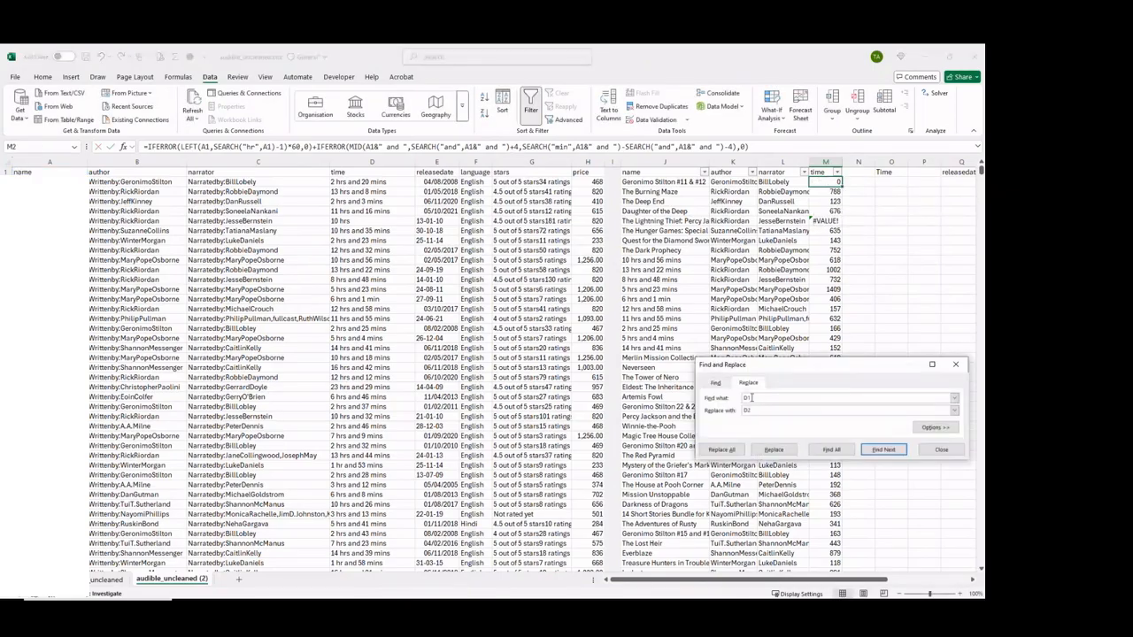
pyautogui.press('BackSpace')
pyautogui.press('BackSpace')
pyautogui.write('A1')
pyautogui.click(832, 161)
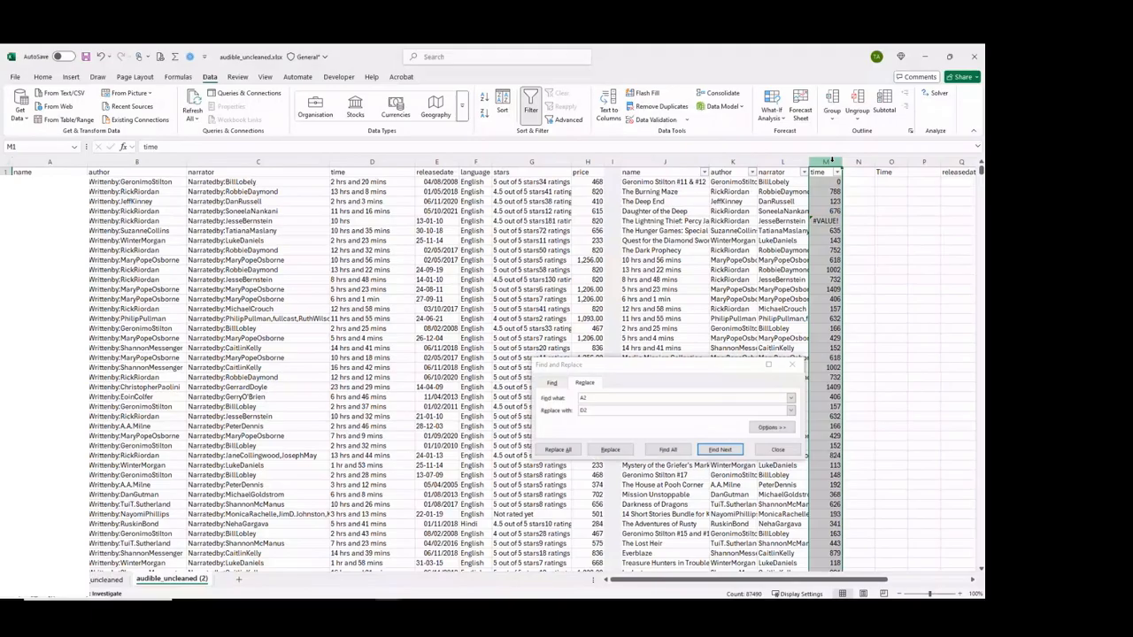
pyautogui.click(557, 449)
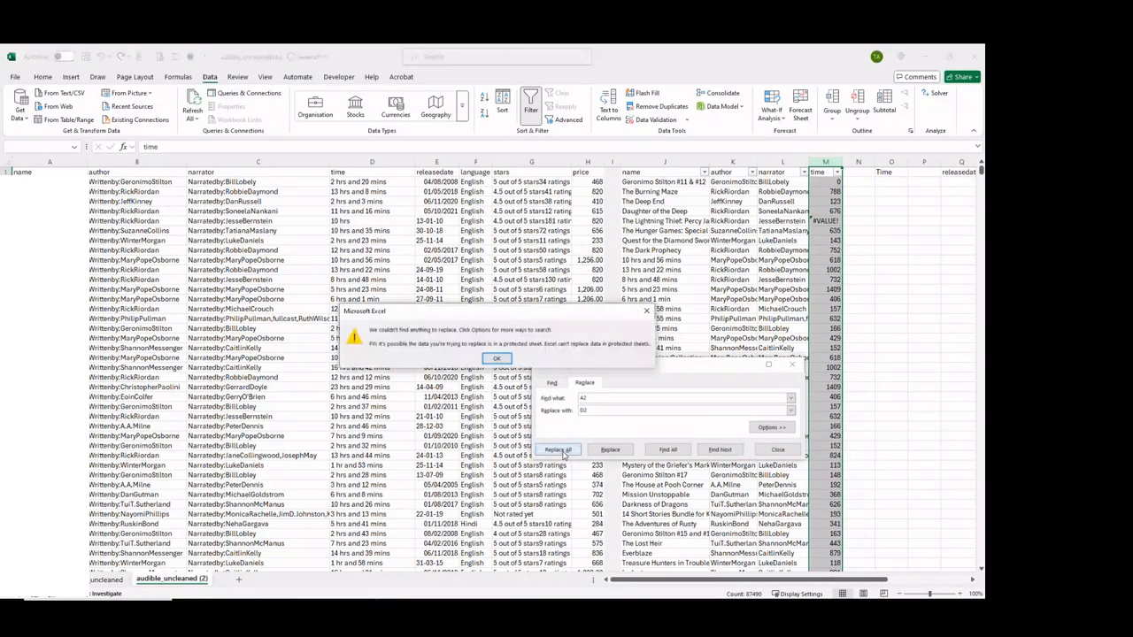
pyautogui.click(498, 359)
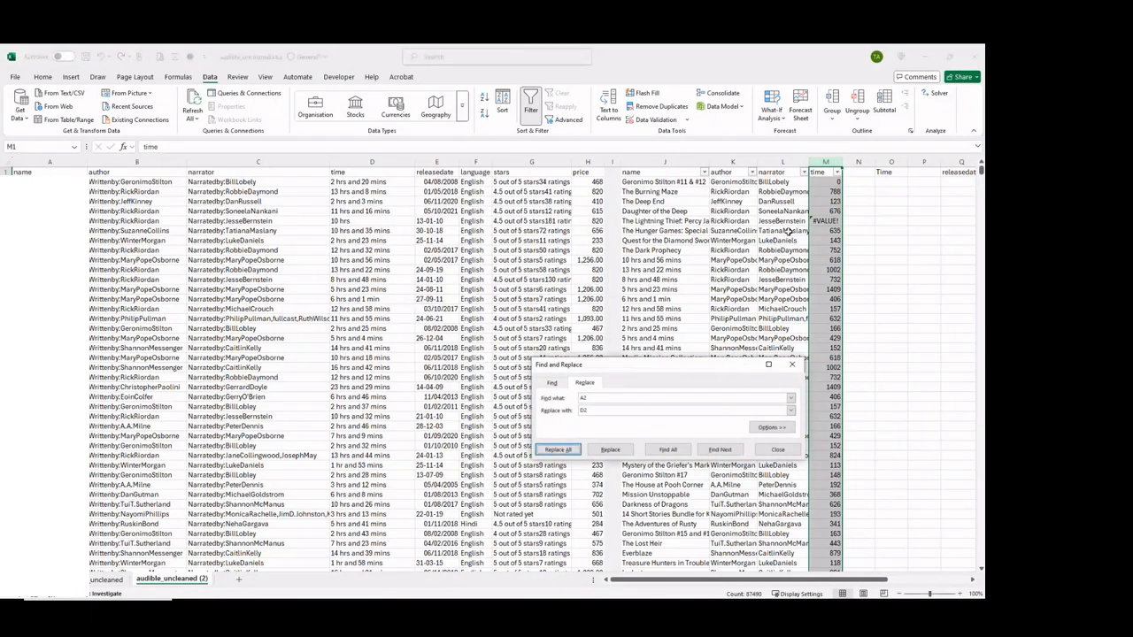
pyautogui.click(833, 182)
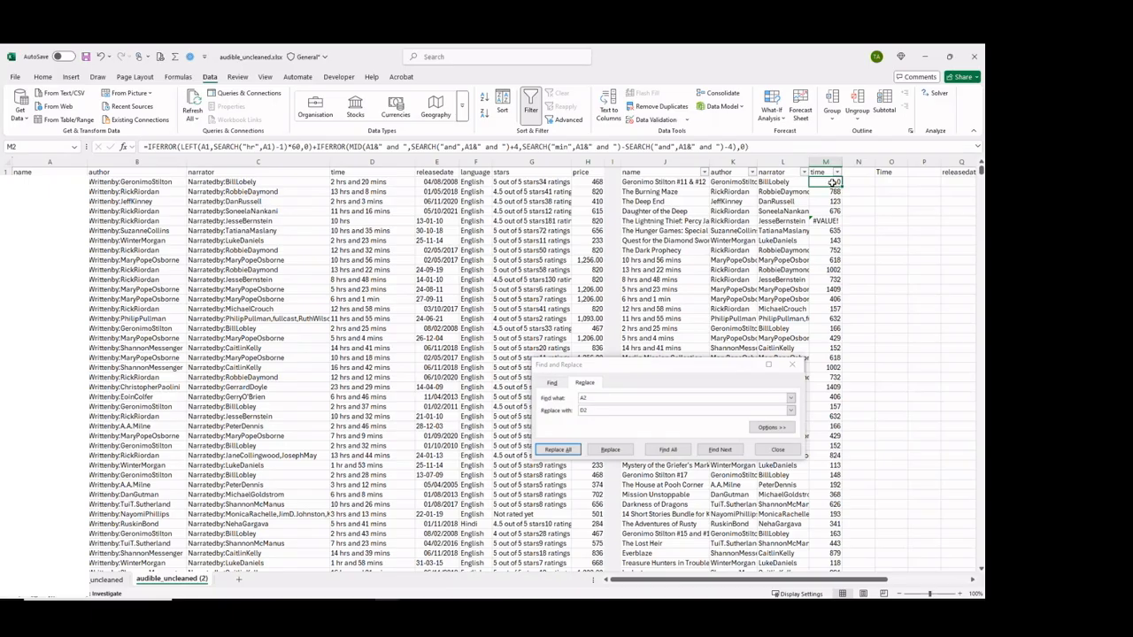
# Replace A1 with D2 in M2's formula and fill the corrected formula down the cleaned time column.
pyautogui.click(591, 399)
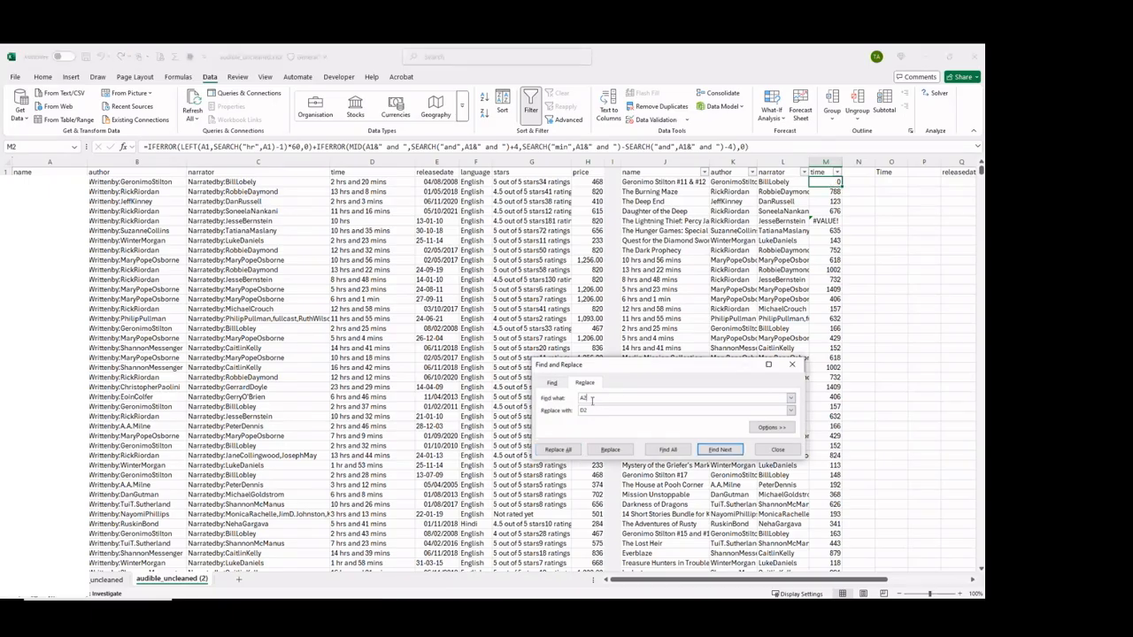
pyautogui.press('BackSpace')
pyautogui.write('1')
pyautogui.click(608, 453)
pyautogui.click(609, 452)
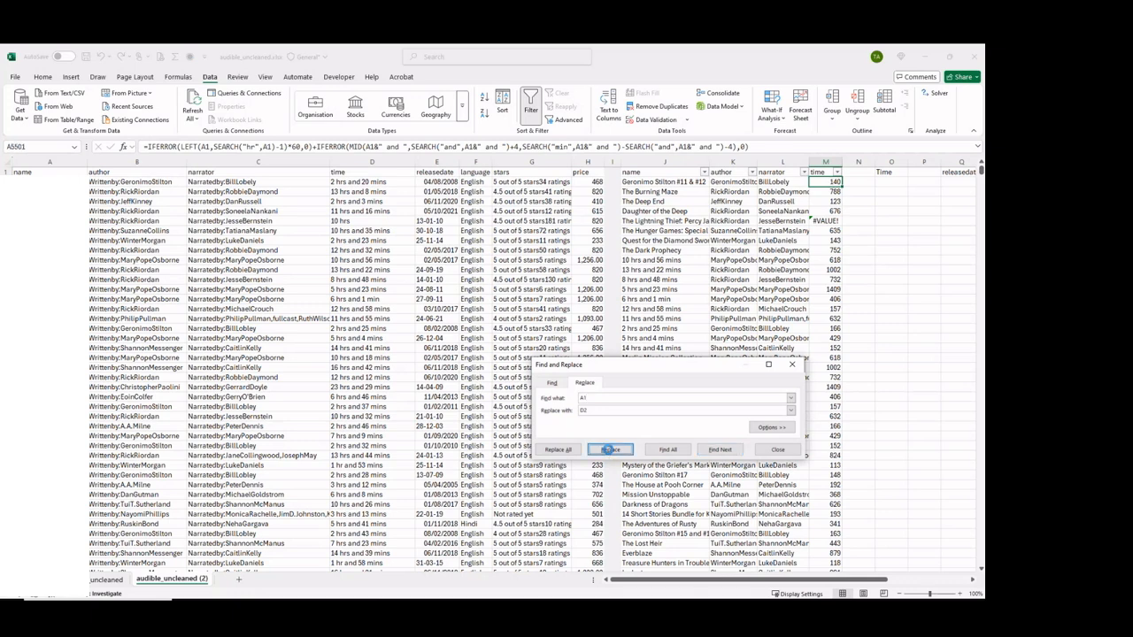
pyautogui.click(793, 365)
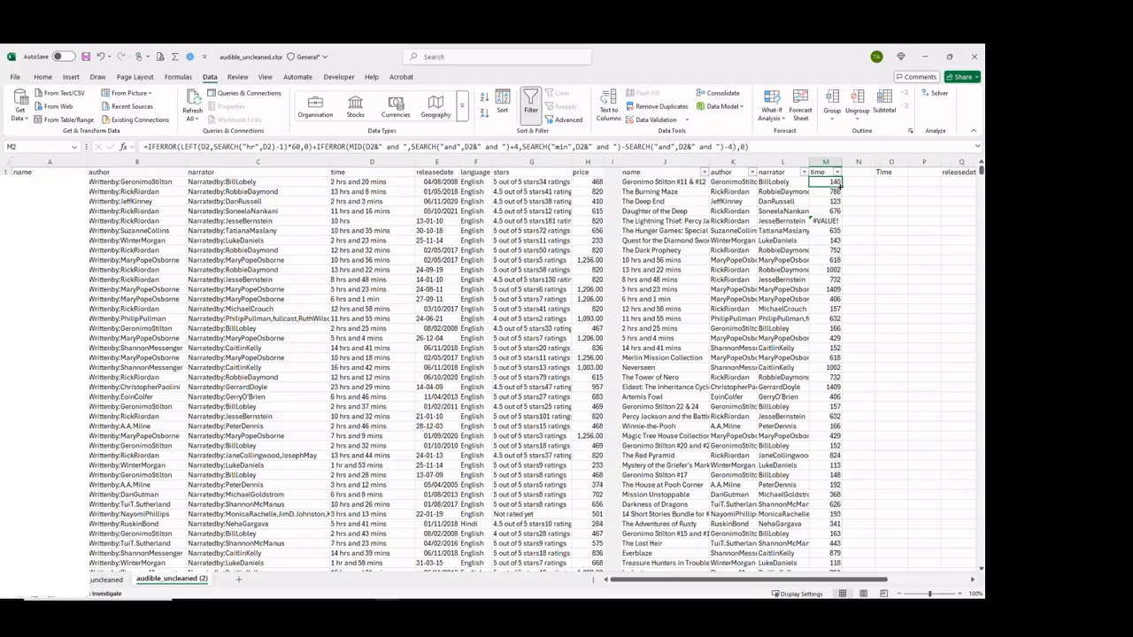
pyautogui.doubleClick(841, 186)
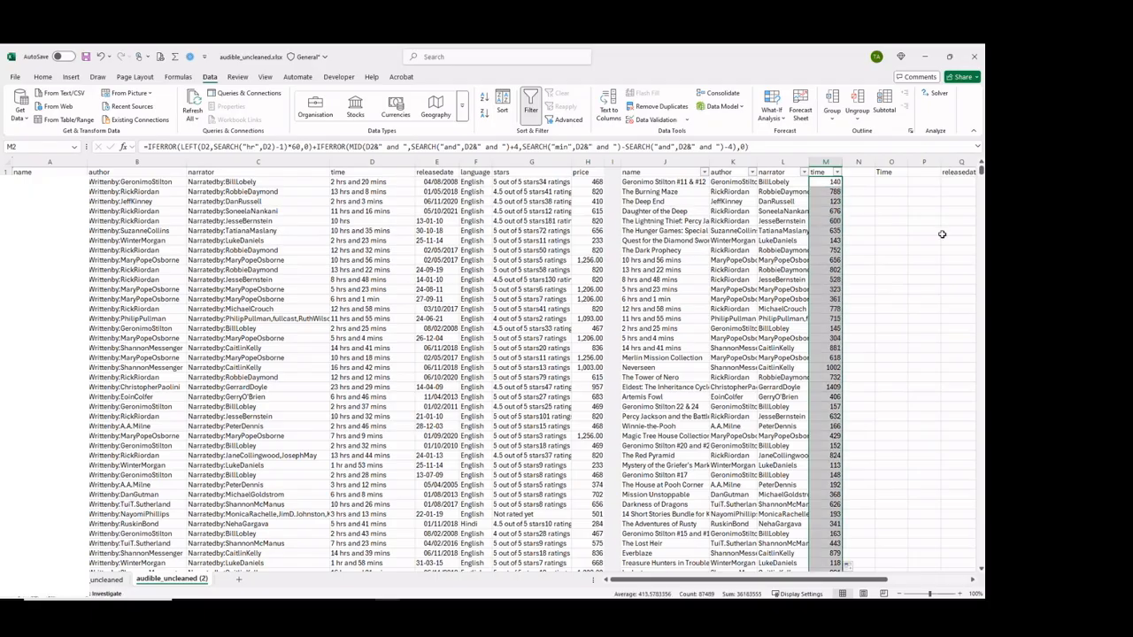
# Copy the two differently formatted release dates in E5:E6 and paste them into a new ChatGPT prompt.
pyautogui.moveTo(981, 171); pyautogui.dragTo(957, 148)
pyautogui.moveTo(808, 580); pyautogui.dragTo(824, 580)
pyautogui.click(339, 181)
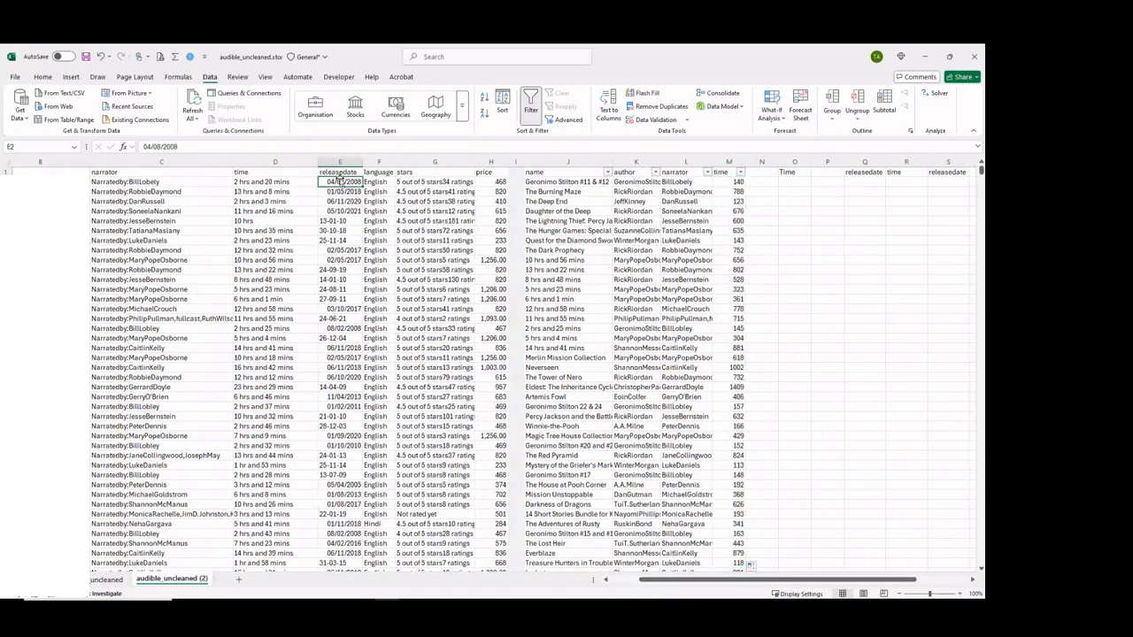
pyautogui.click(761, 172)
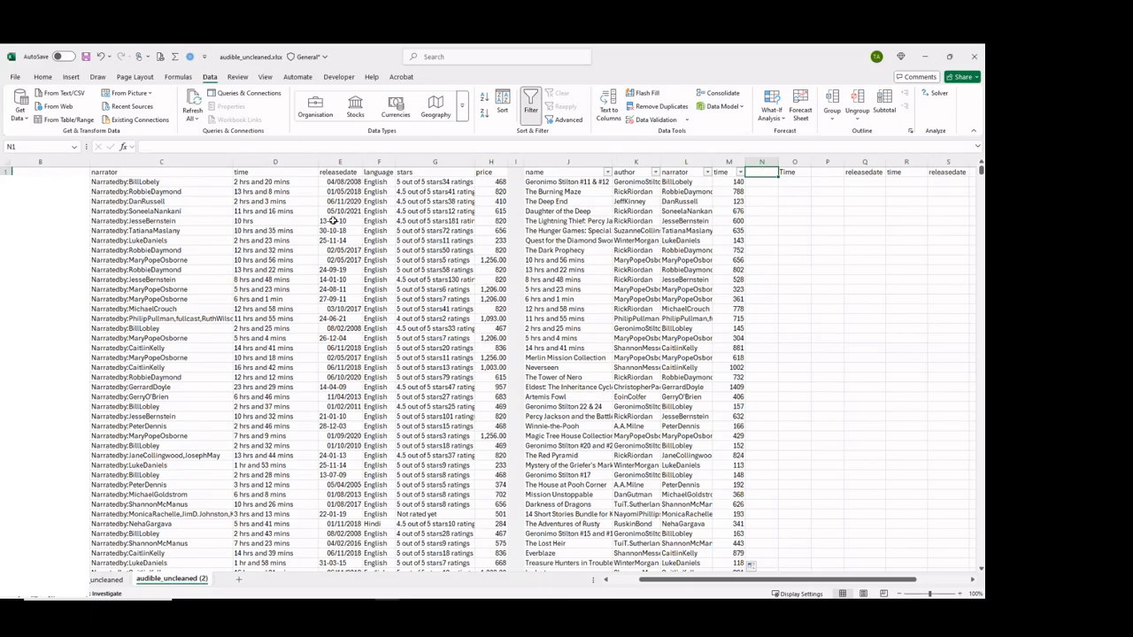
pyautogui.moveTo(341, 215); pyautogui.dragTo(341, 213)
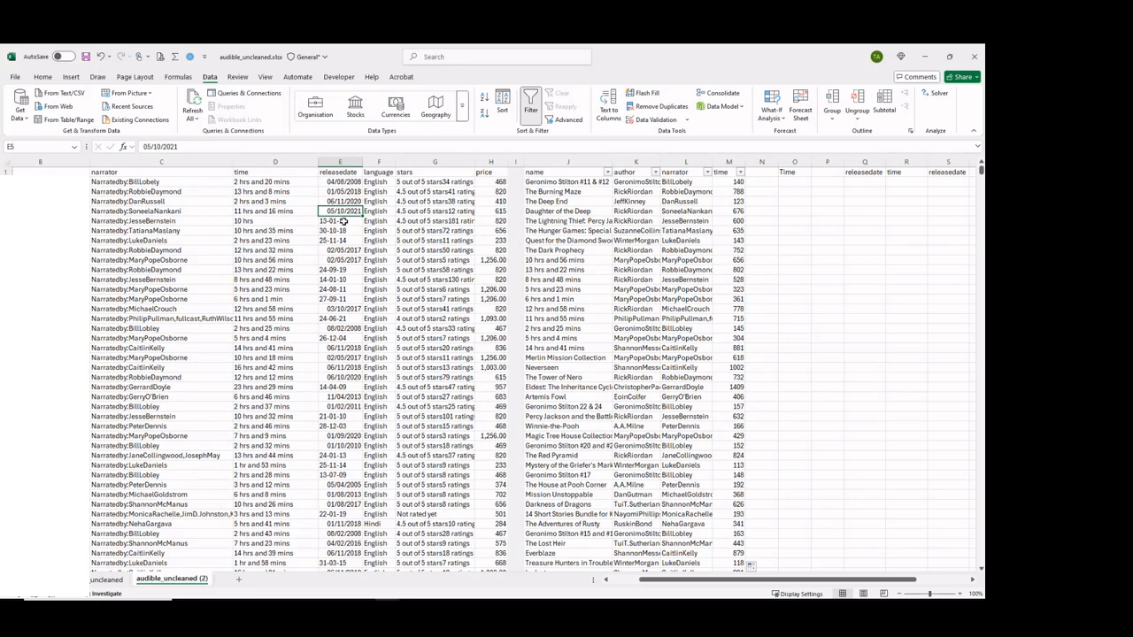
pyautogui.click(344, 221)
pyautogui.moveTo(345, 210); pyautogui.dragTo(345, 221)
pyautogui.hotkey('ctrl', 'c')
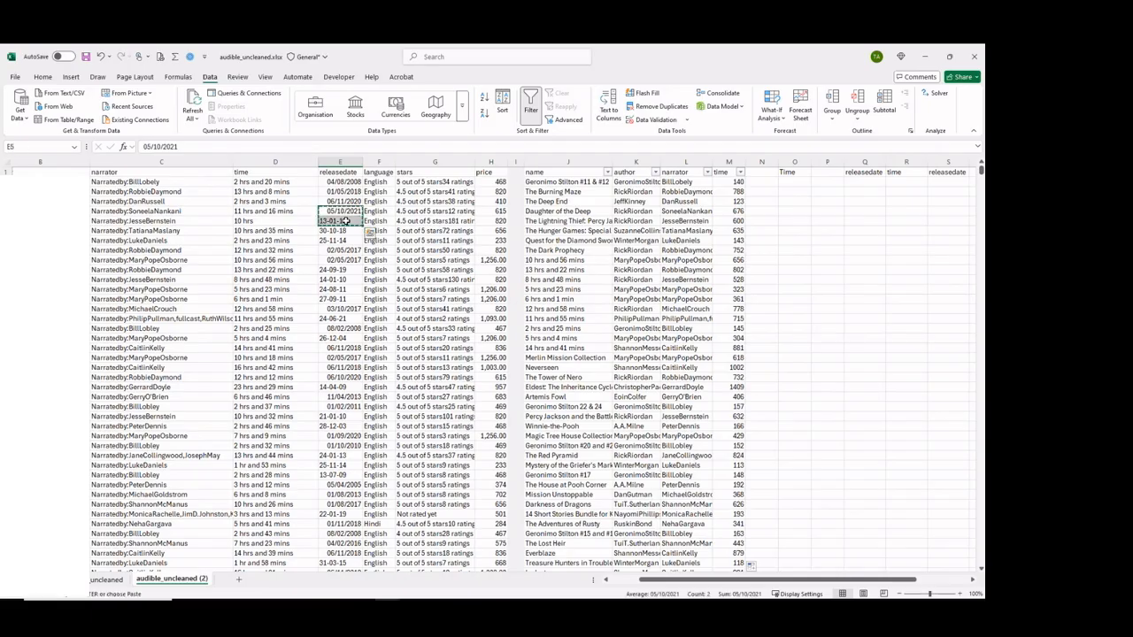
pyautogui.hotkey('alt', 'Tab')
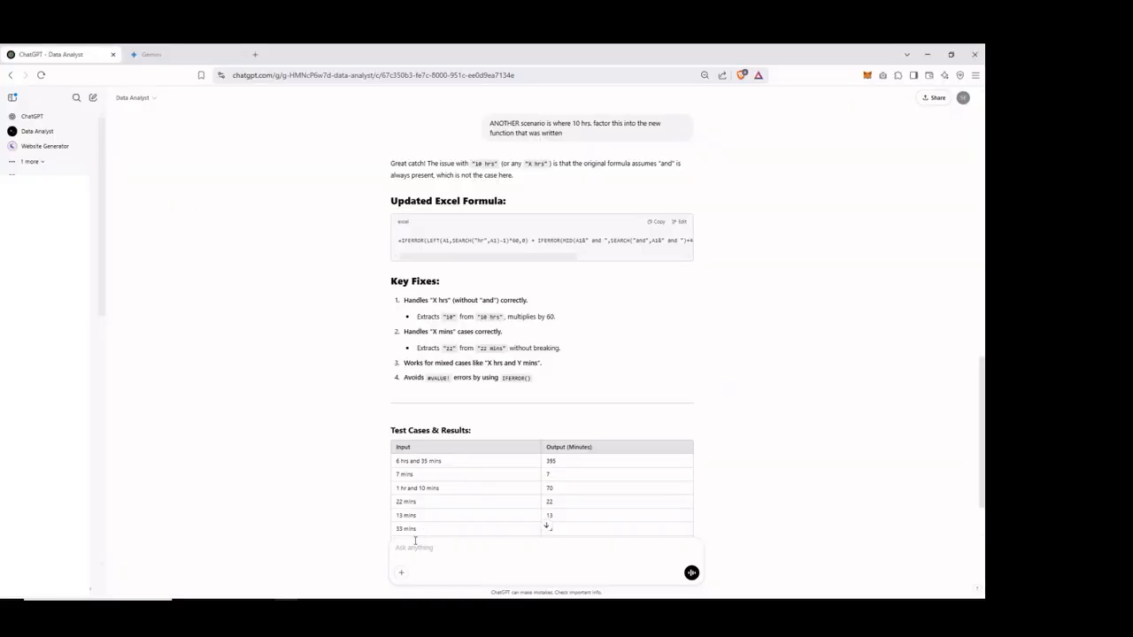
pyautogui.rightClick(413, 547)
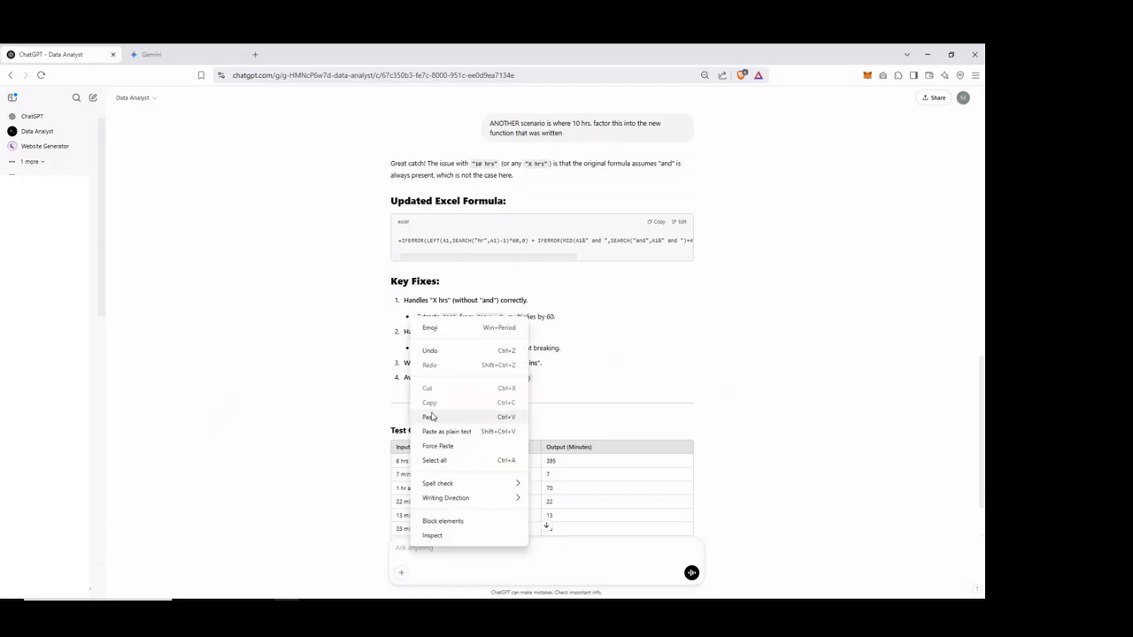
pyautogui.click(430, 417)
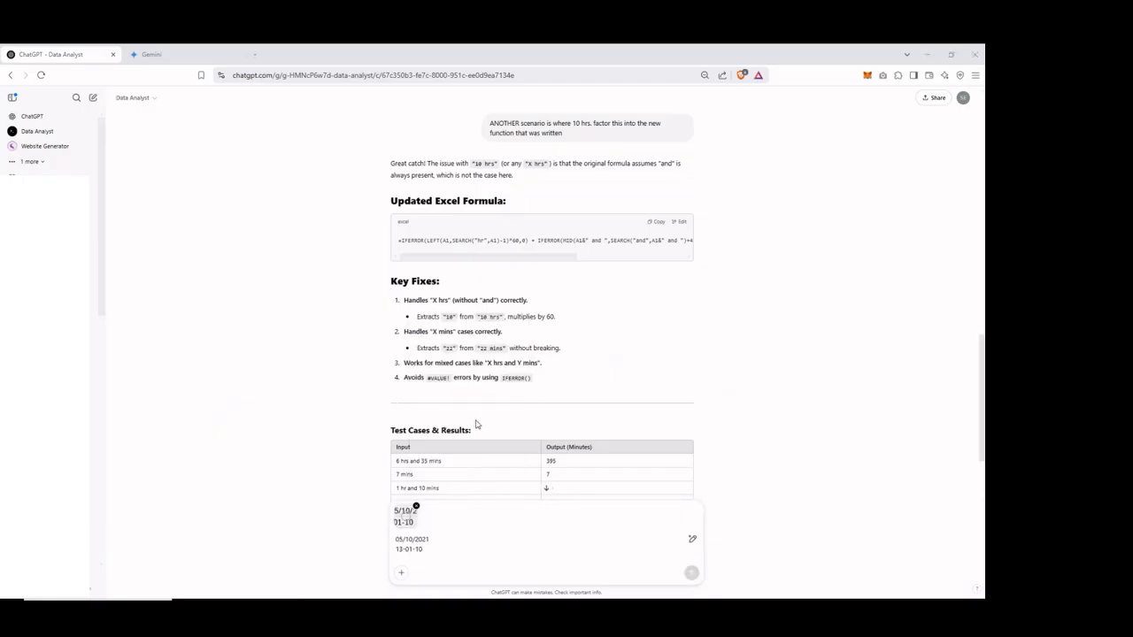
# Switch back to Excel, look through the release dates, and move the filters onto the raw data's header row.
pyautogui.hotkey('alt', 'Tab')
pyautogui.moveTo(981, 170); pyautogui.dragTo(980, 204)
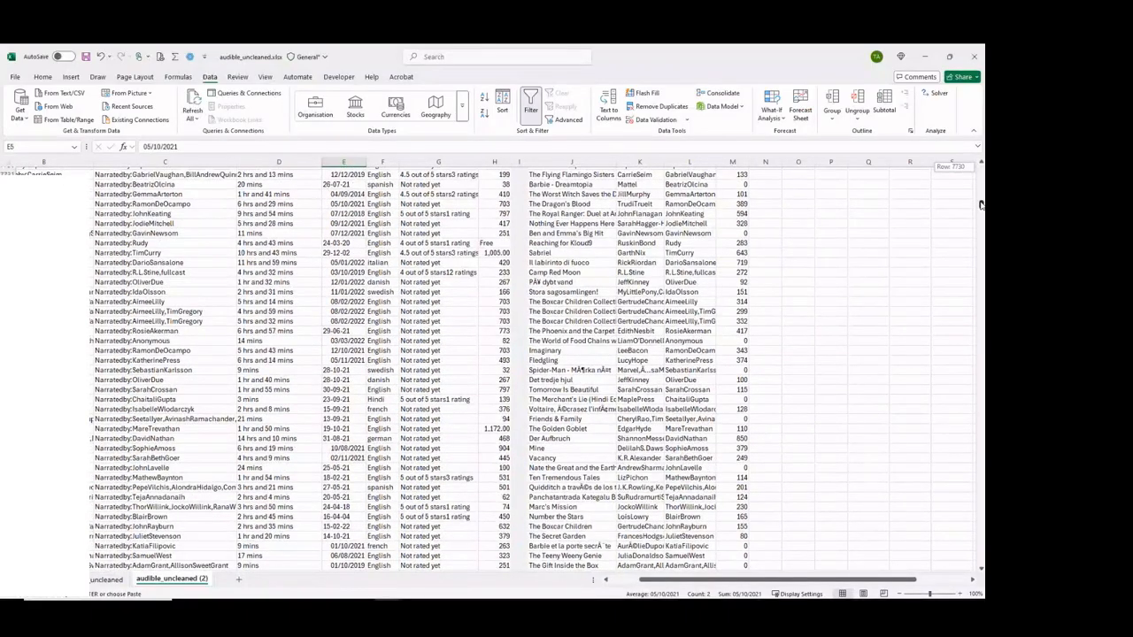
pyautogui.moveTo(981, 205); pyautogui.dragTo(956, 170)
pyautogui.click(338, 172)
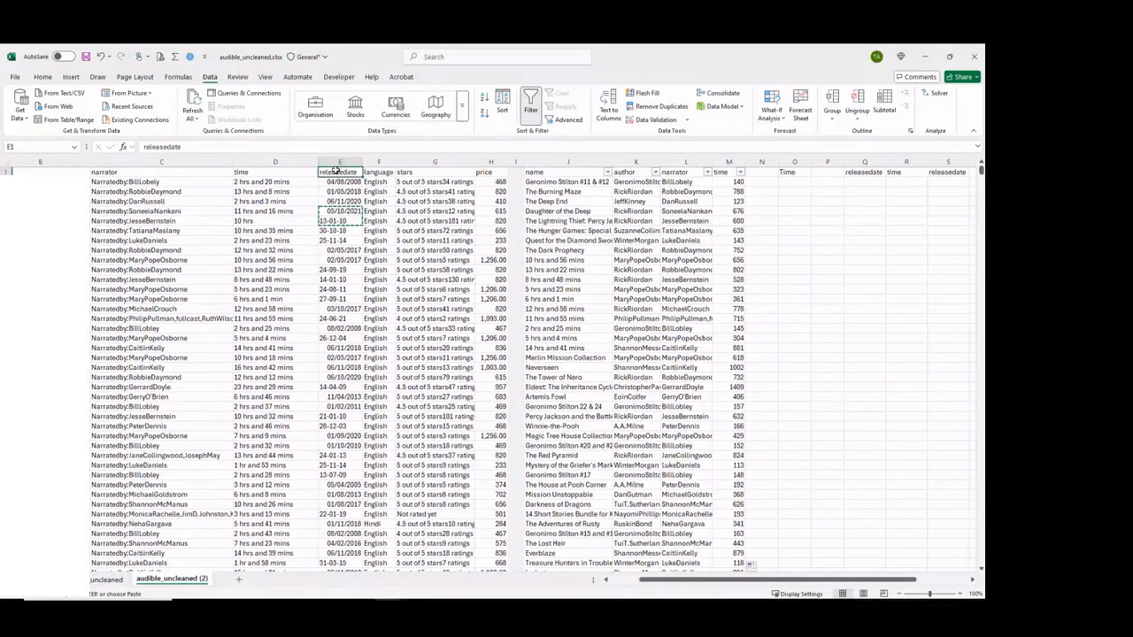
pyautogui.press('Escape')
pyautogui.hotkey('ctrl', 'shift', 'l')
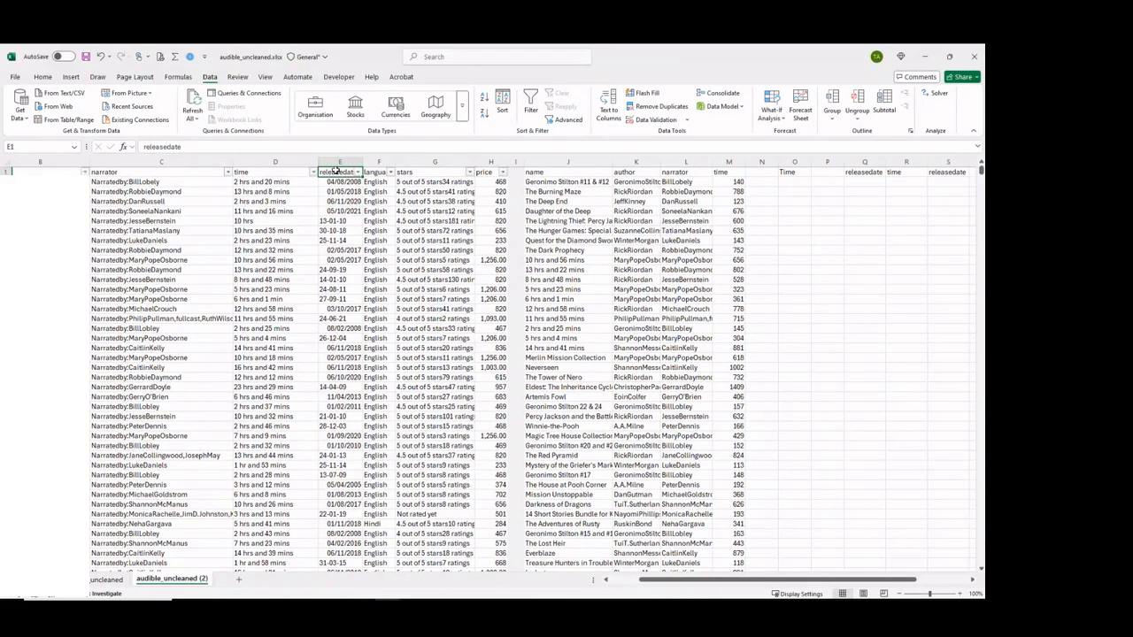
# Review the date variants offered by the releasedate filter and filter the column to 1999.
pyautogui.click(355, 172)
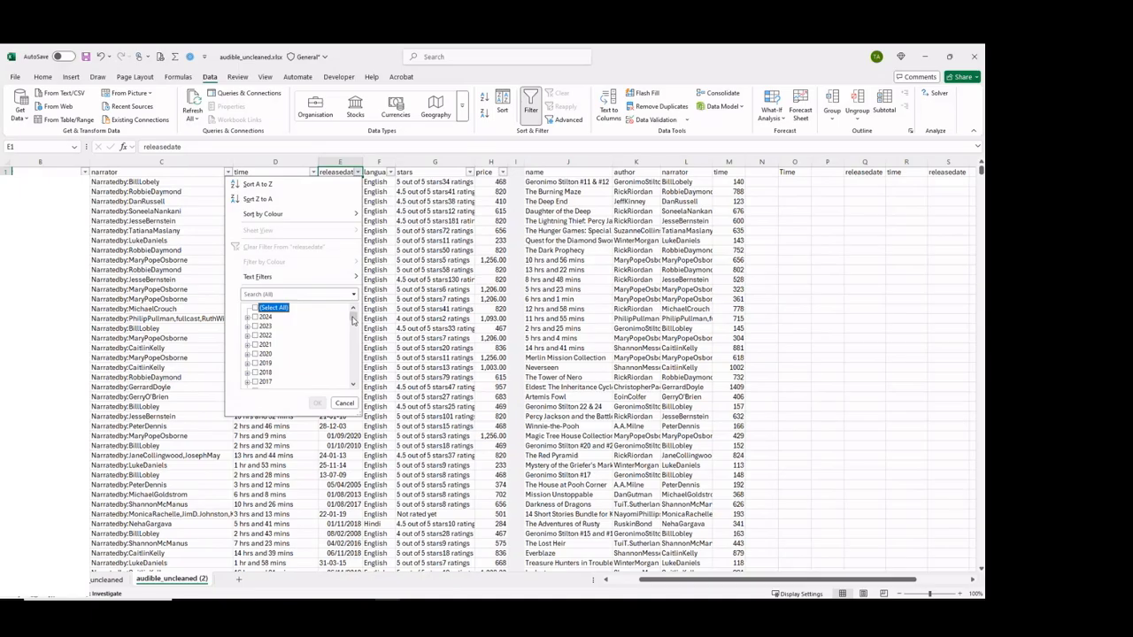
pyautogui.moveTo(353, 318)
pyautogui.mouseDown()
pyautogui.moveTo(352, 385)
pyautogui.moveTo(351, 328)
pyautogui.mouseUp()
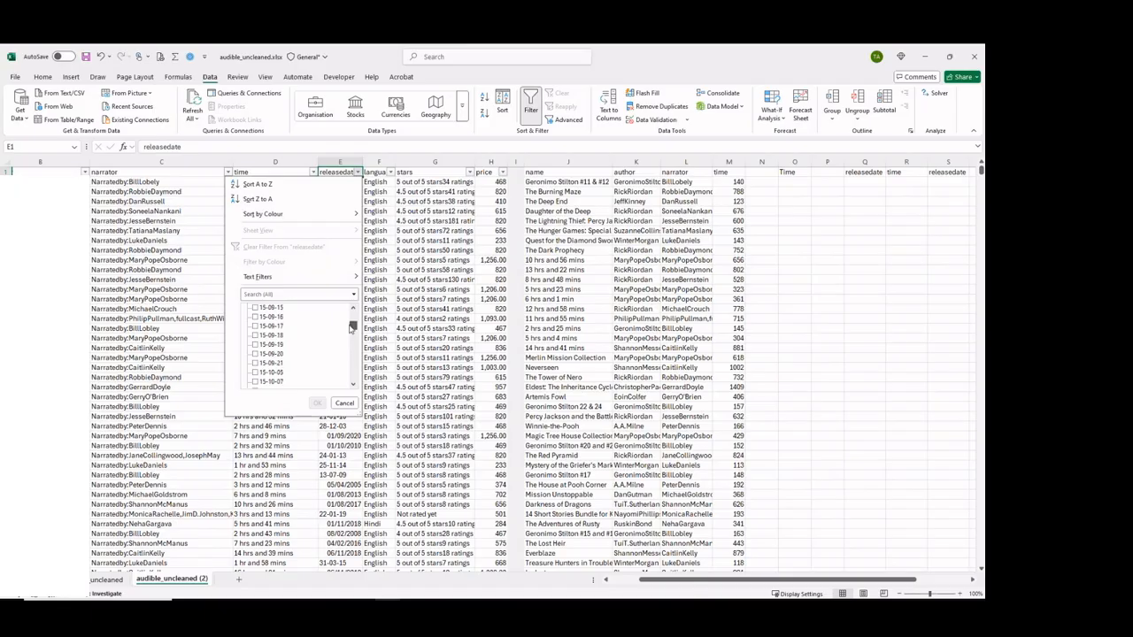
pyautogui.moveTo(351, 327); pyautogui.dragTo(351, 311)
pyautogui.click(352, 385)
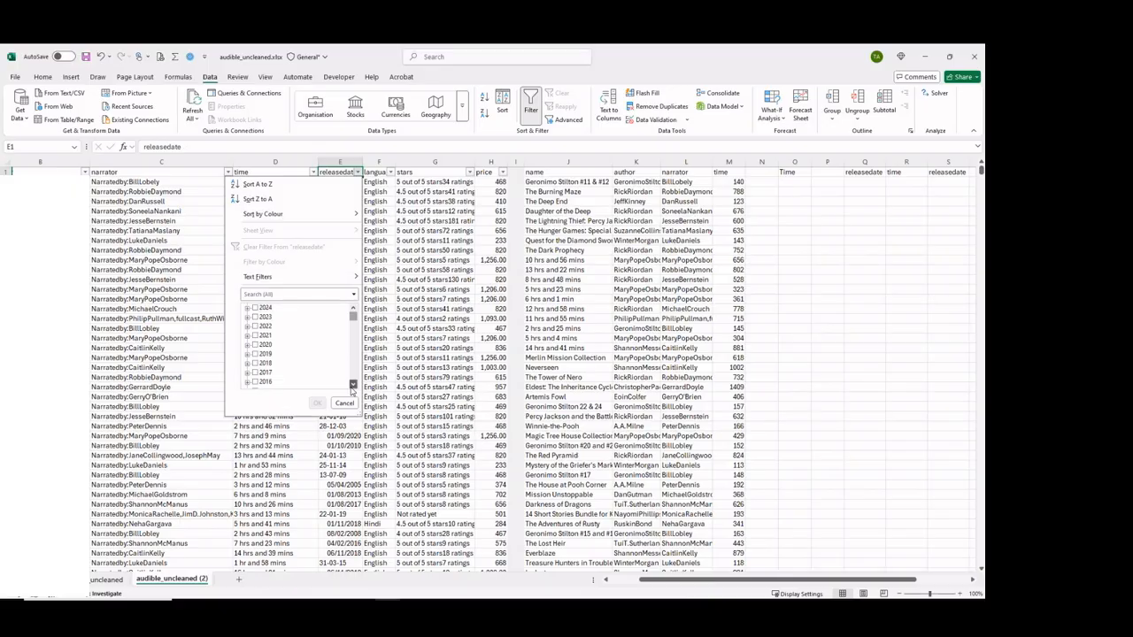
pyautogui.click(352, 385)
pyautogui.click(352, 385)
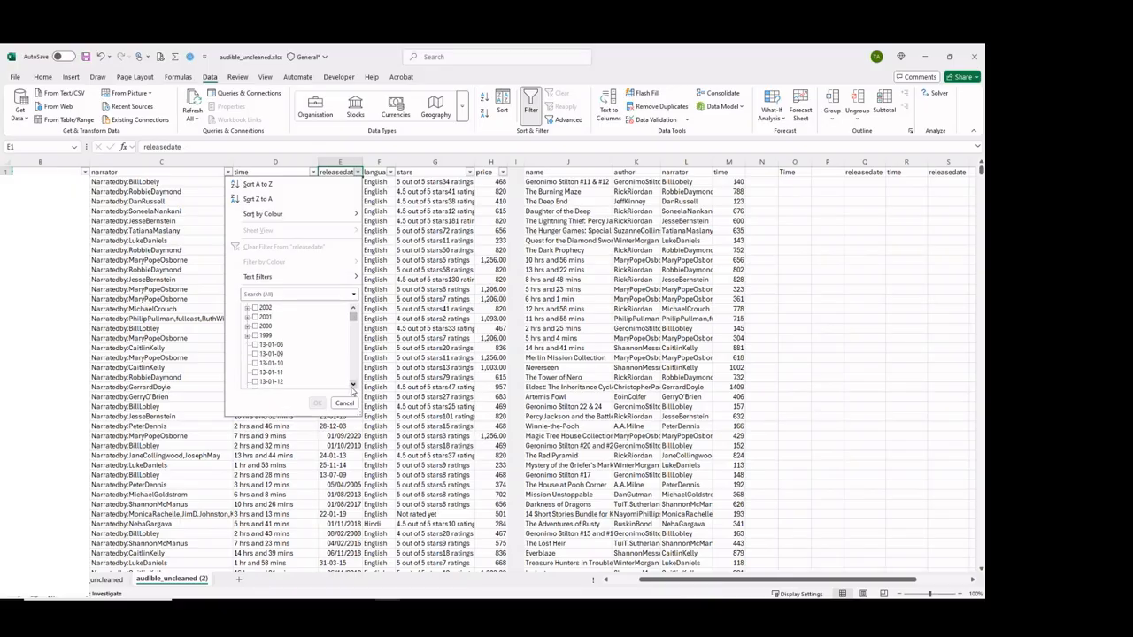
pyautogui.click(255, 336)
pyautogui.click(318, 403)
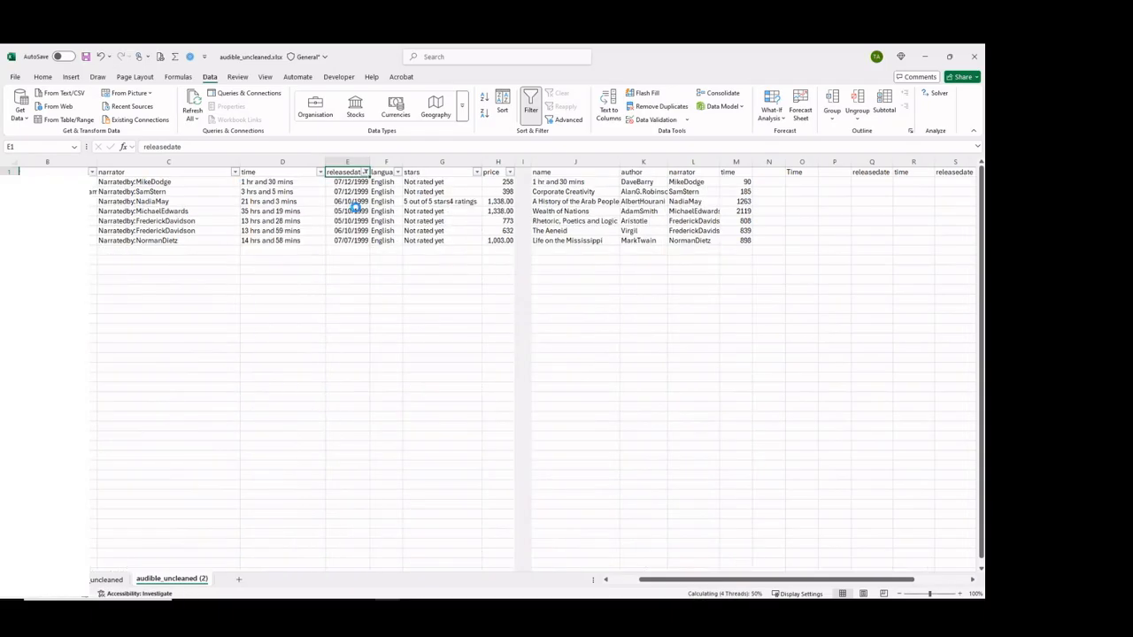
# Check the stored value of the first filtered release date and restore all the release dates.
pyautogui.click(356, 181)
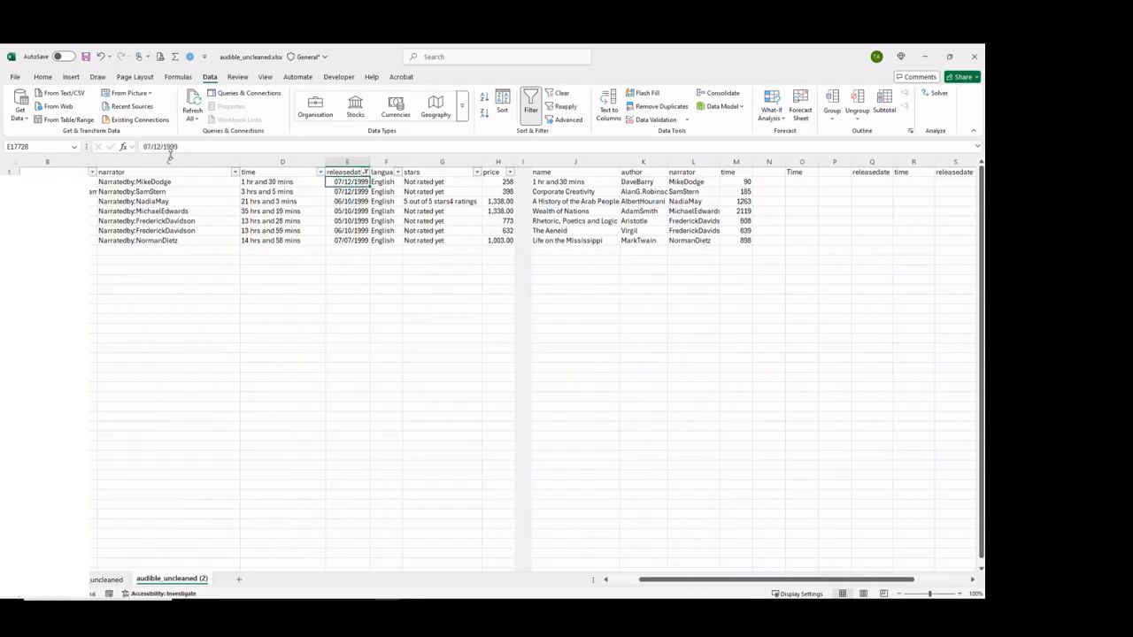
pyautogui.moveTo(178, 147); pyautogui.dragTo(139, 148)
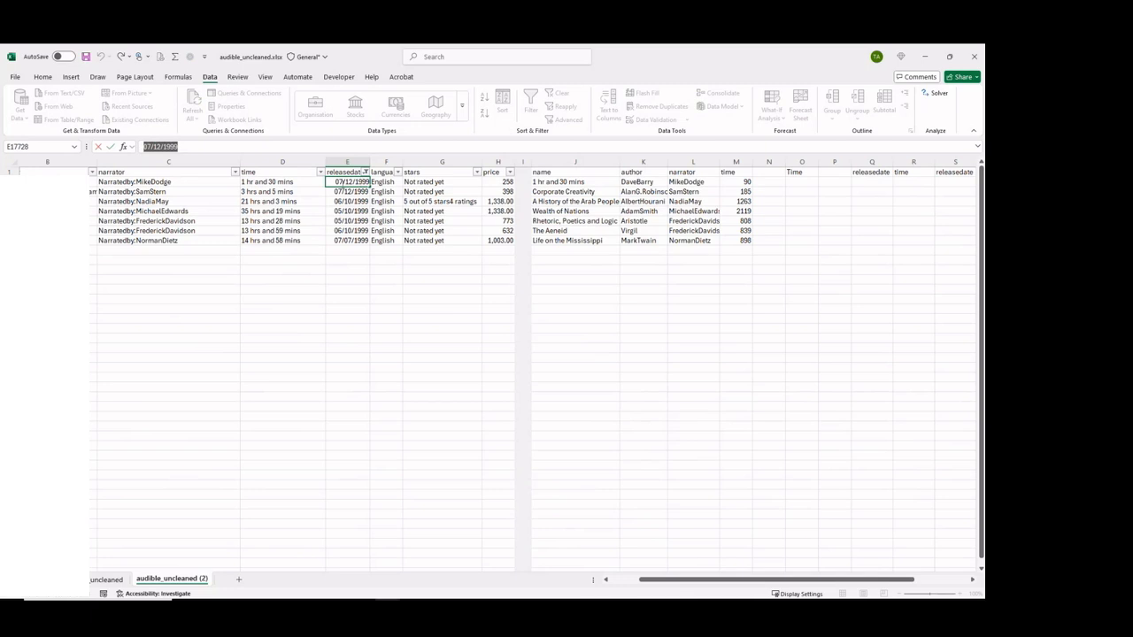
pyautogui.click(364, 172)
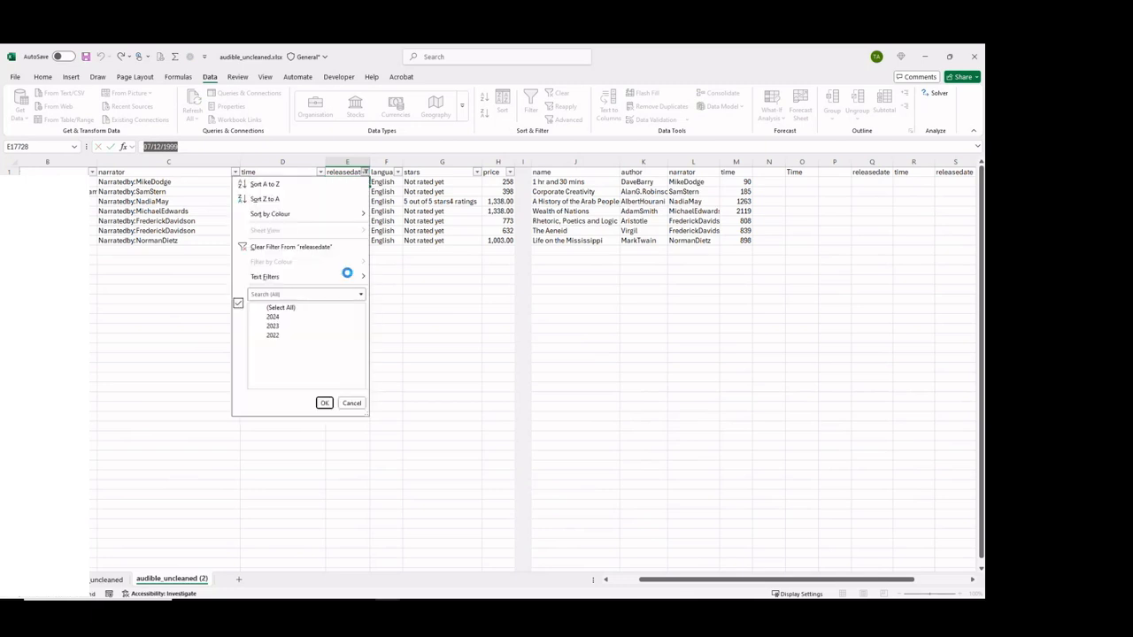
pyautogui.click(324, 404)
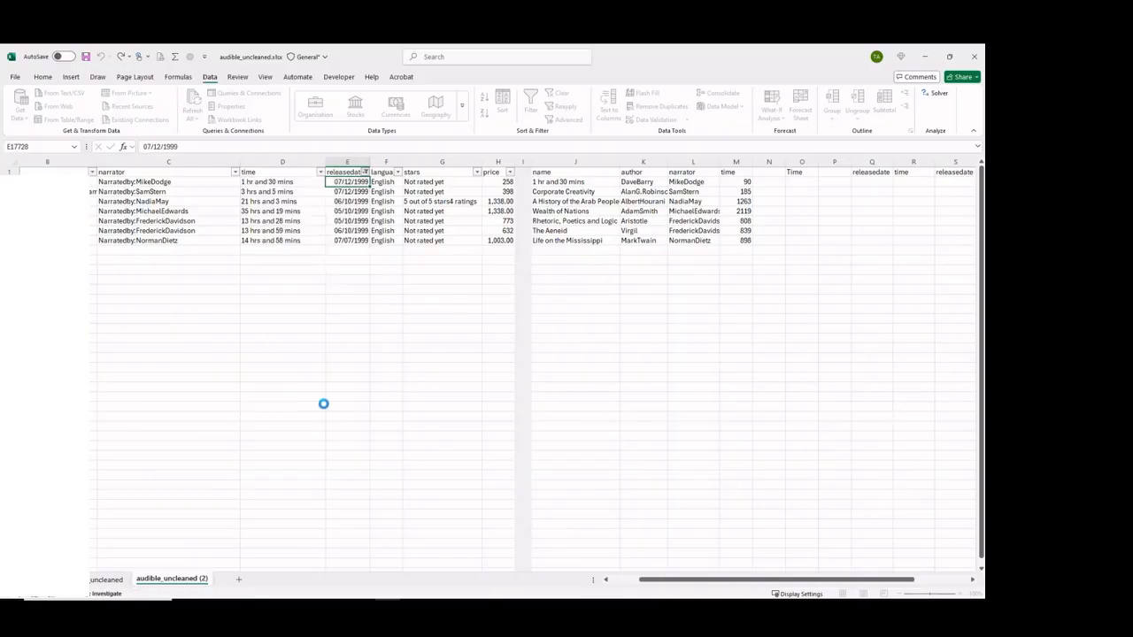
# Switch to ChatGPT, remove the pasted image attachment from the prompt, and insert an empty line above the two dates.
pyautogui.hotkey('alt', 'Tab')
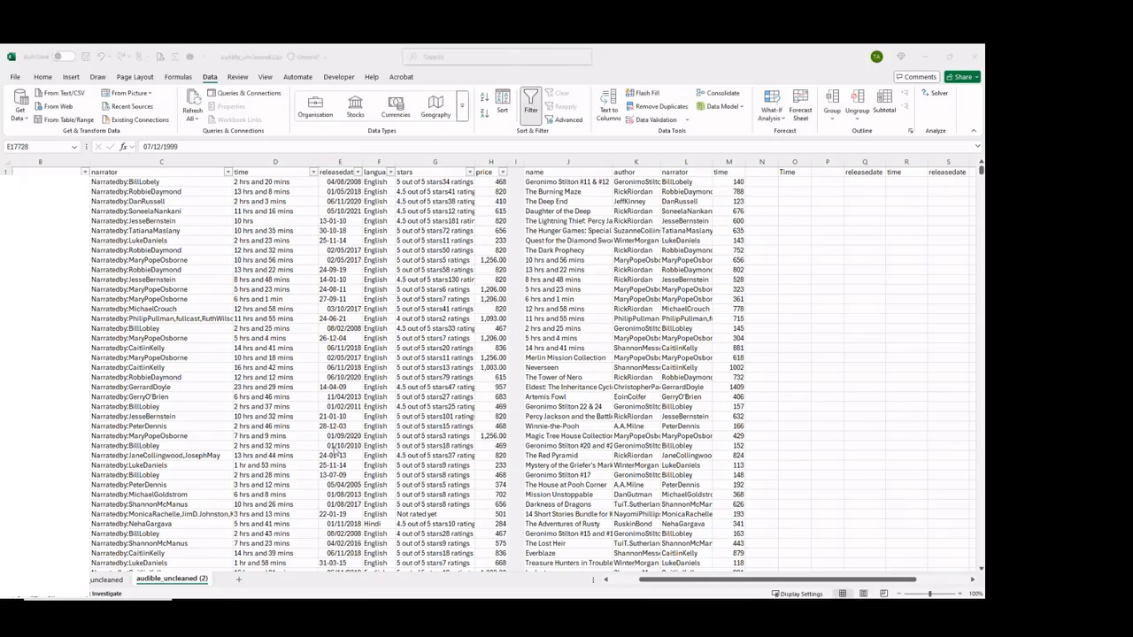
pyautogui.click(415, 507)
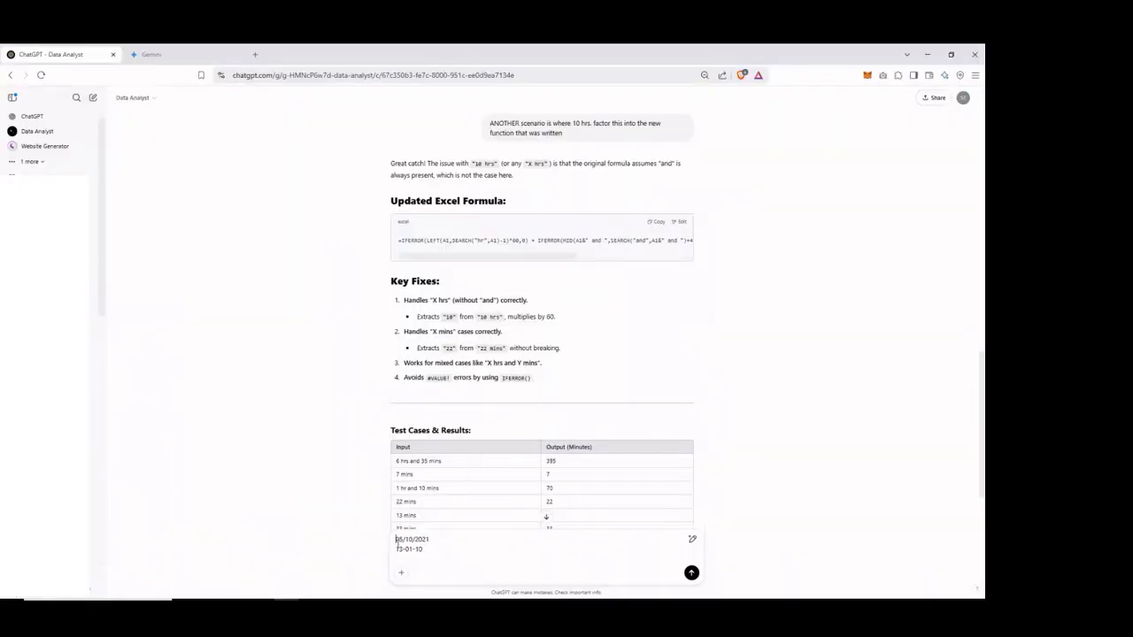
pyautogui.hotkey('shift', 'Return')
# Start the prompt above the dates with "Write a function to standardise the dates in the release date column in excel".
pyautogui.write('Wh')
pyautogui.write('ite a function to s')
pyautogui.write('tandardi')
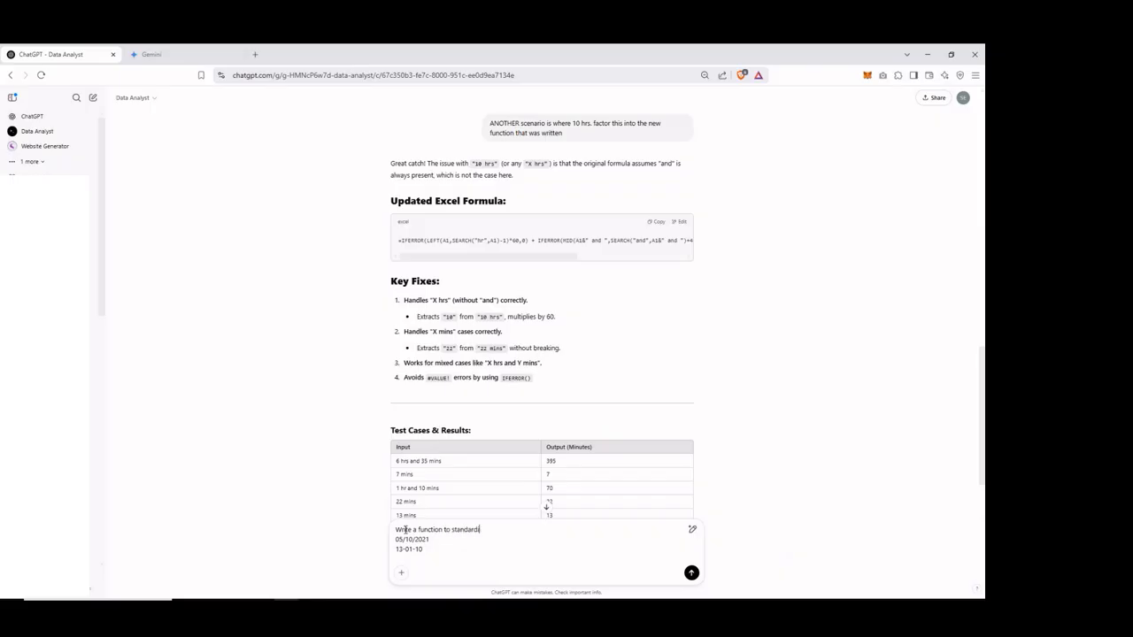
pyautogui.write('se the dates in the release date column in excel')
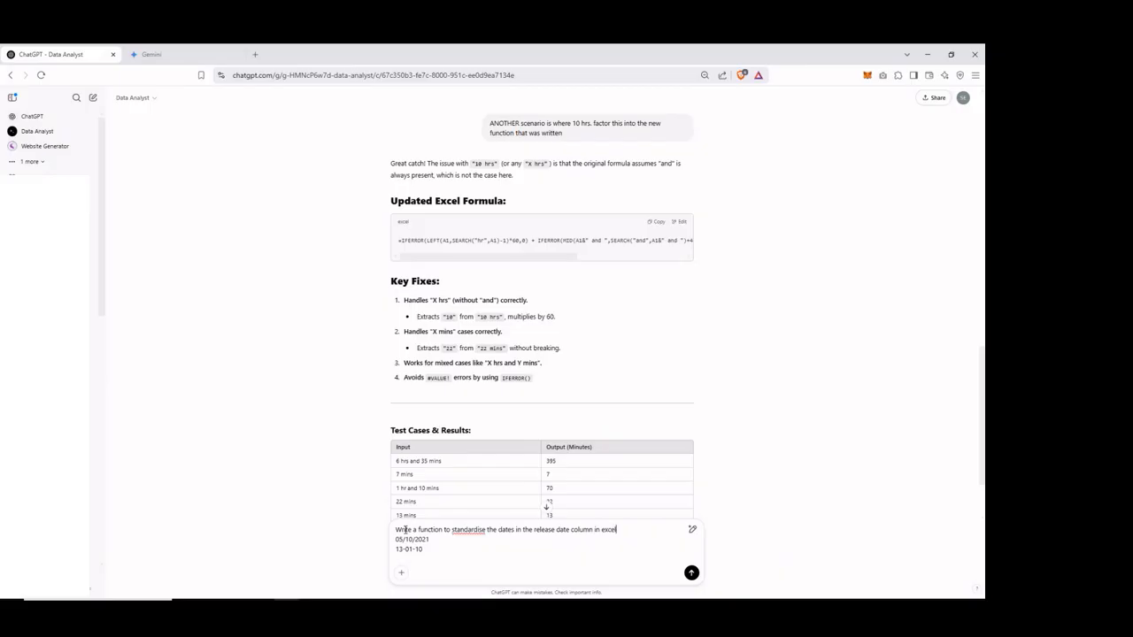
pyautogui.write('. The two date variants are below')
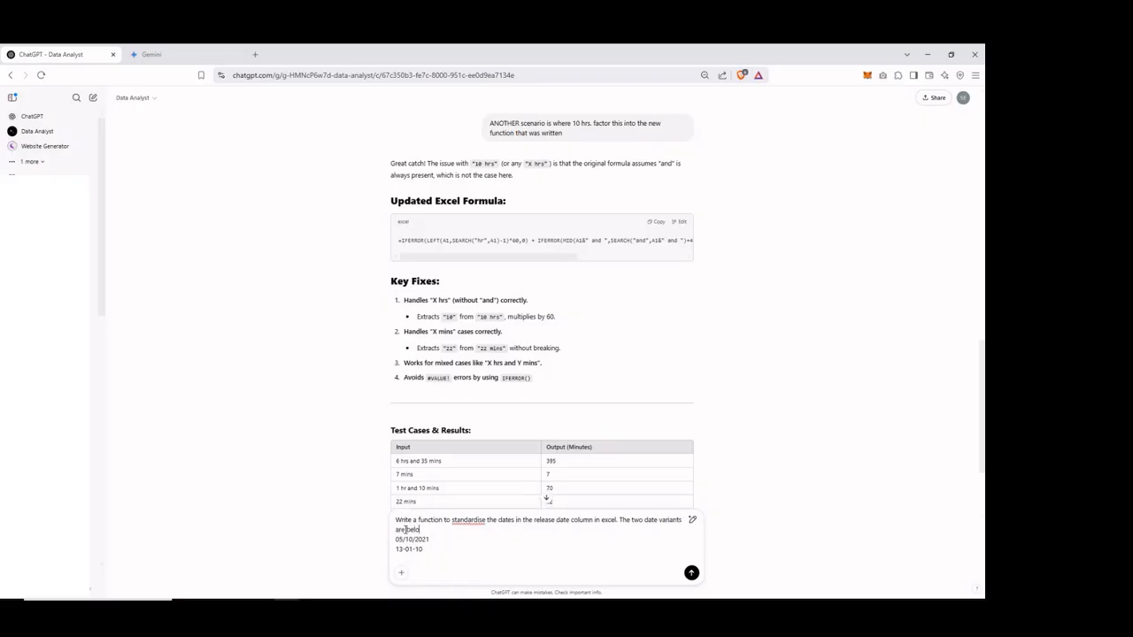
pyautogui.write(' which need to be standardised to day/m')
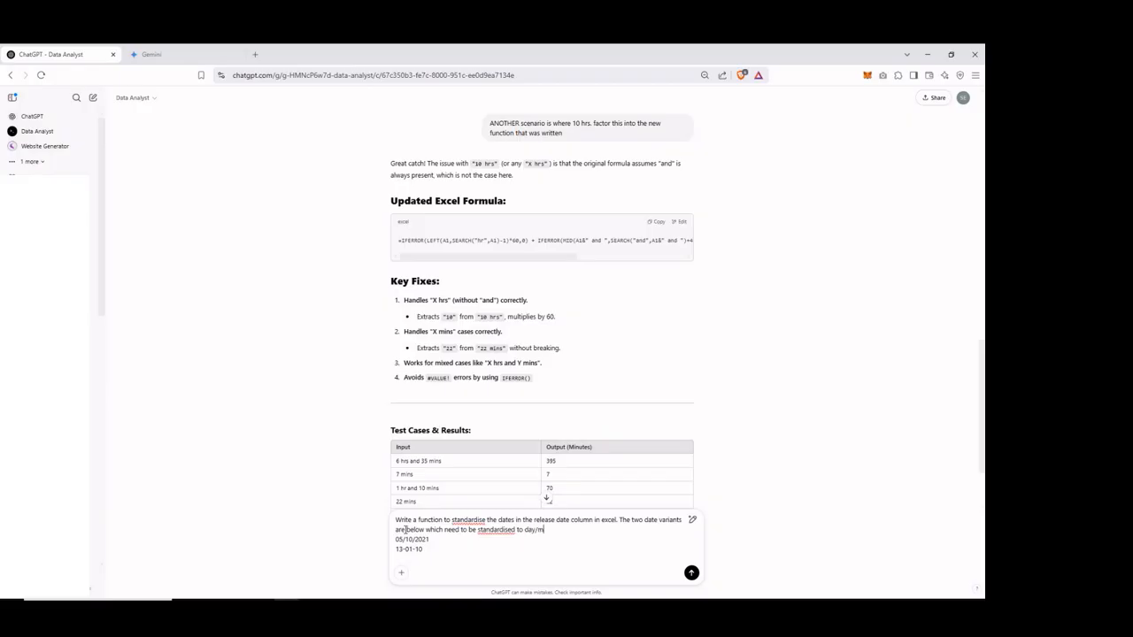
pyautogui.write('onth/year.')
# Complete the prompt with "The two date variants are below which need to be standardised to day/month/year" and send it.
pyautogui.click(691, 572)
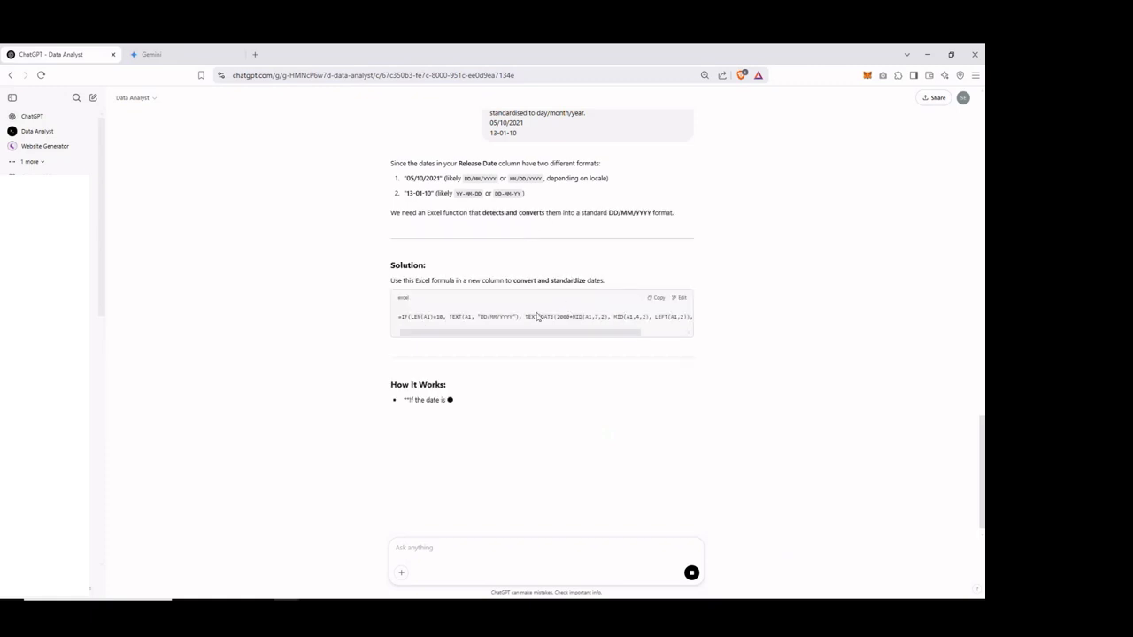
# Copy ChatGPT's date-standardising formula, paste it into N2 in Excel, and check its cell references.
pyautogui.moveTo(493, 333); pyautogui.dragTo(458, 341)
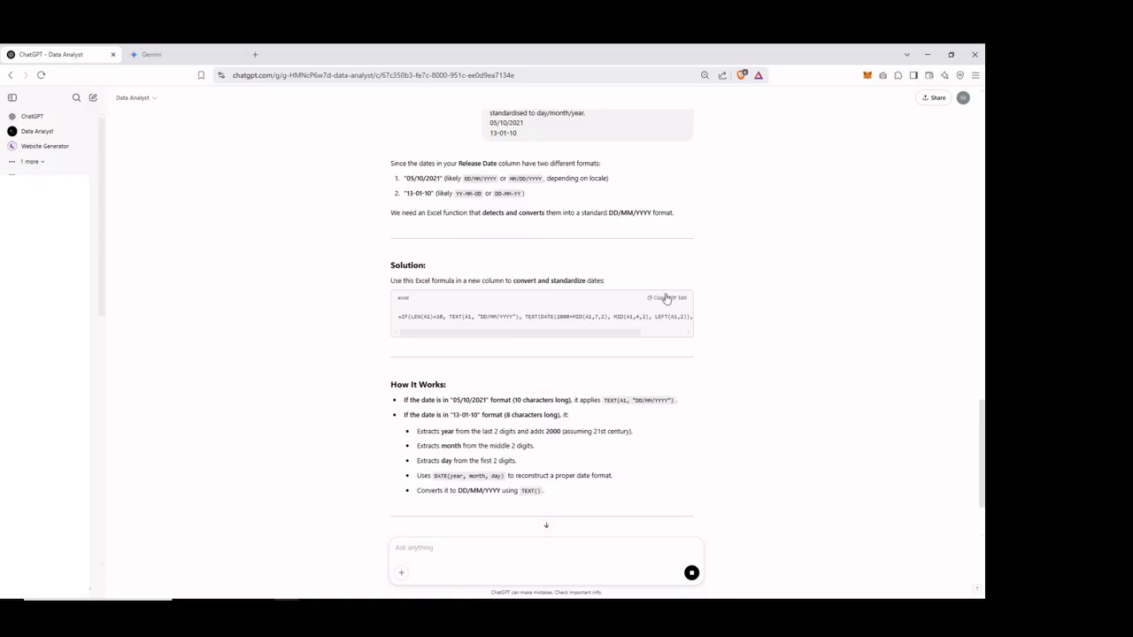
pyautogui.hotkey('alt', 'Tab')
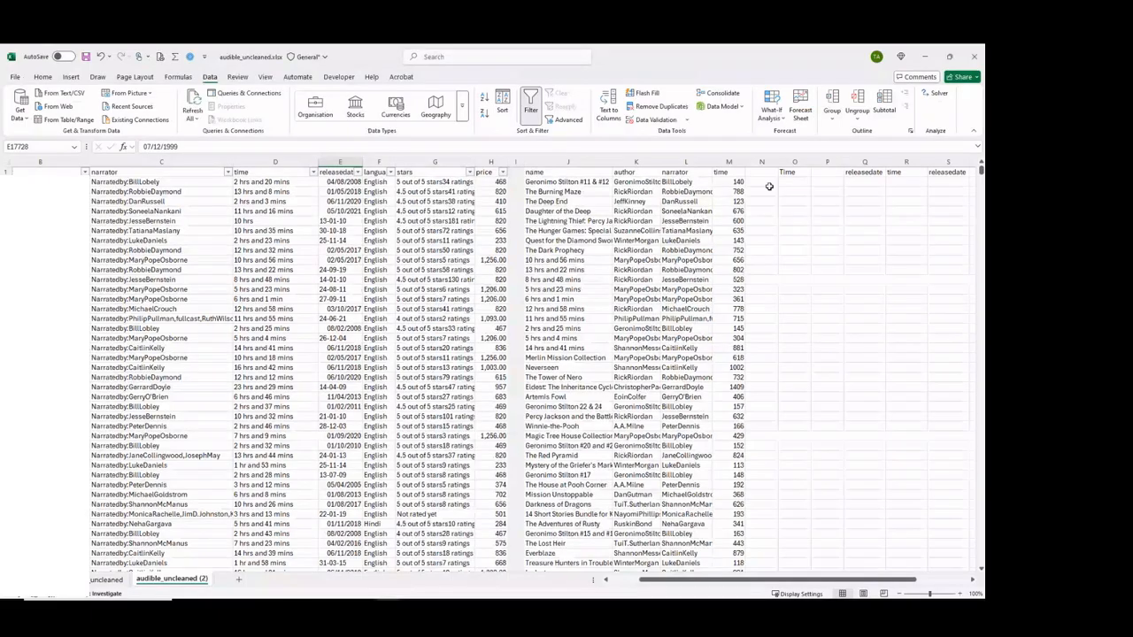
pyautogui.click(768, 182)
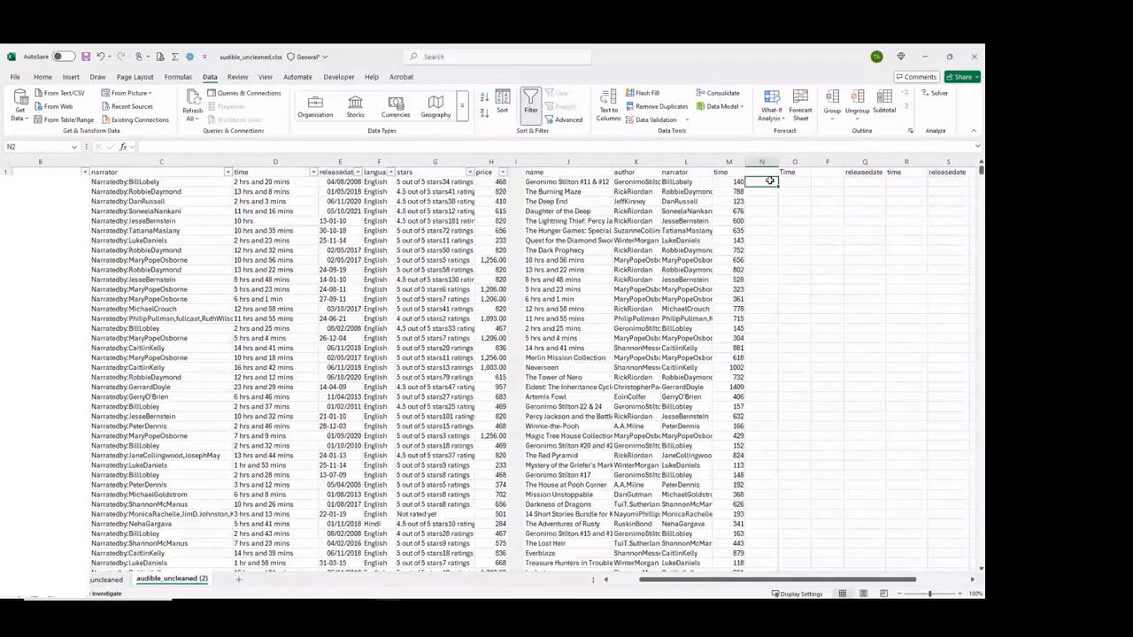
pyautogui.rightClick(770, 181)
pyautogui.click(796, 241)
pyautogui.doubleClick(761, 182)
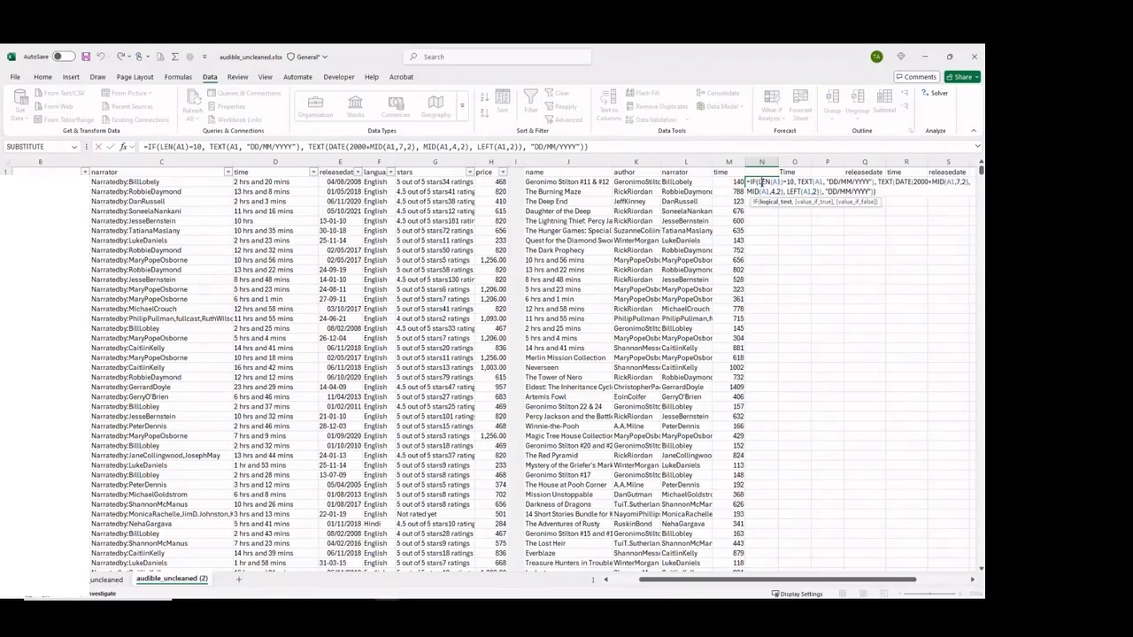
pyautogui.press('Escape')
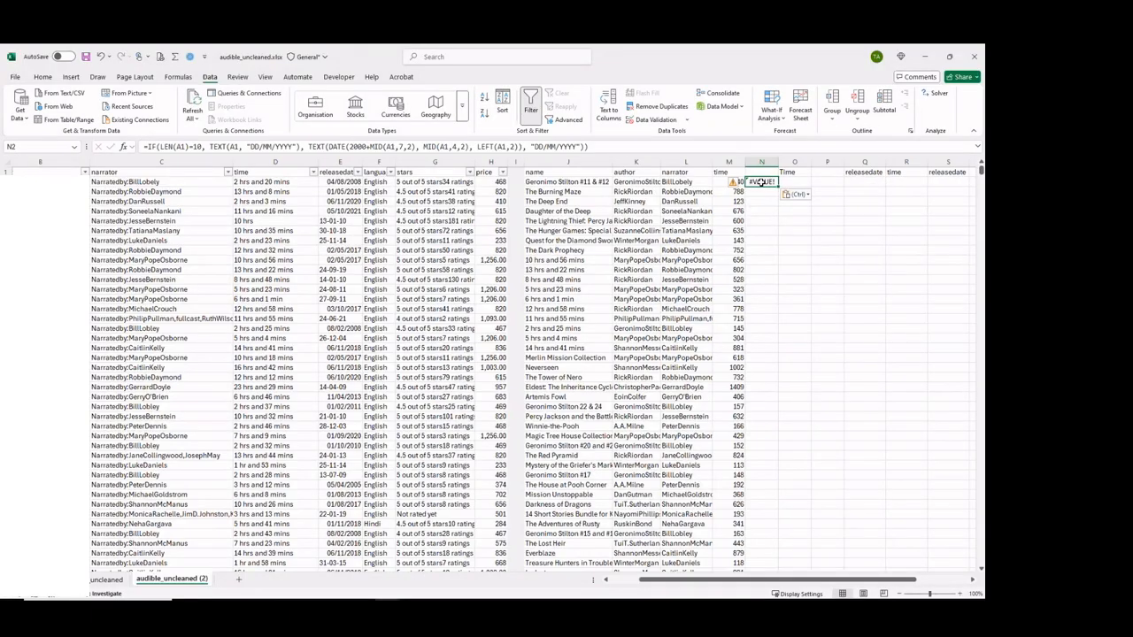
# Replace the A1 references with E2 in the date formula in N2, check them, and move the formula to P2.
pyautogui.hotkey('ctrl', 'h')
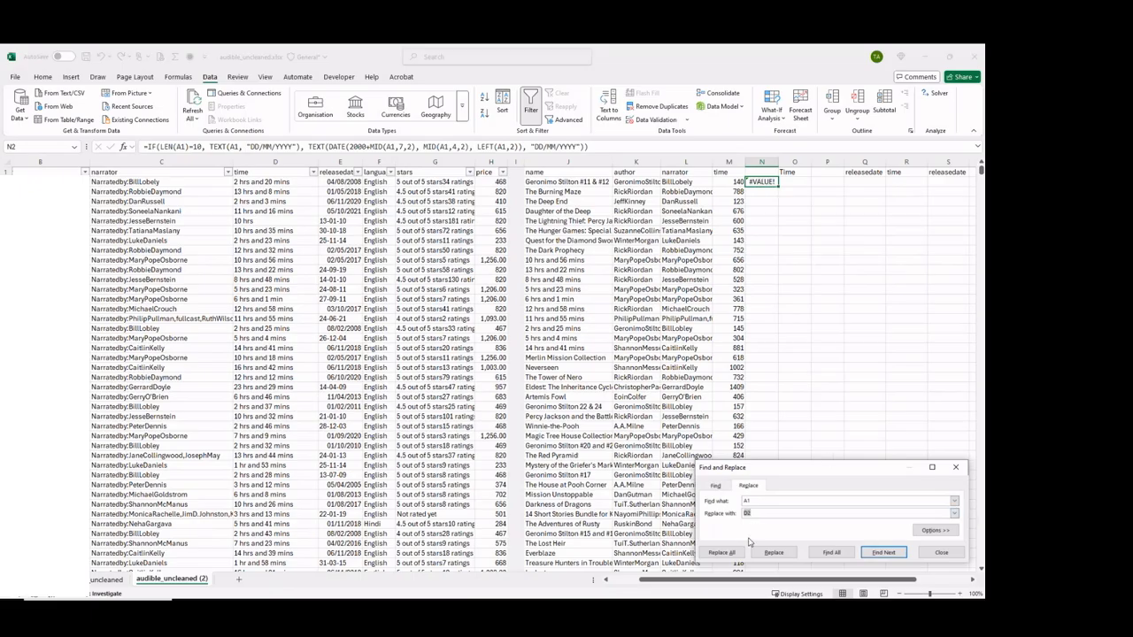
pyautogui.write('E')
pyautogui.click(773, 551)
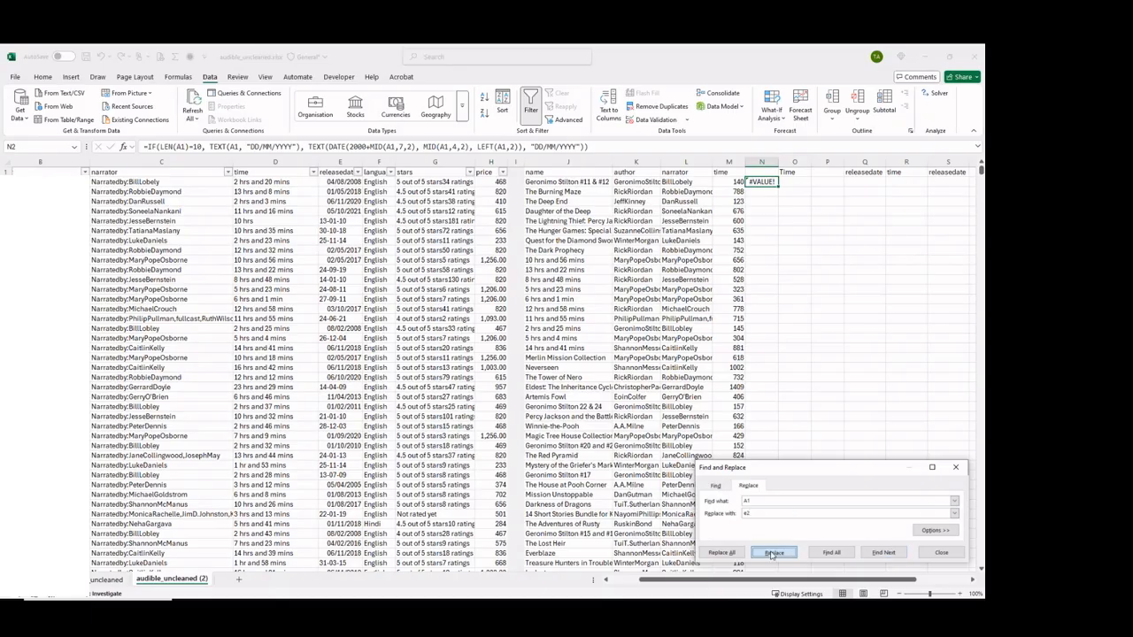
pyautogui.doubleClick(765, 182)
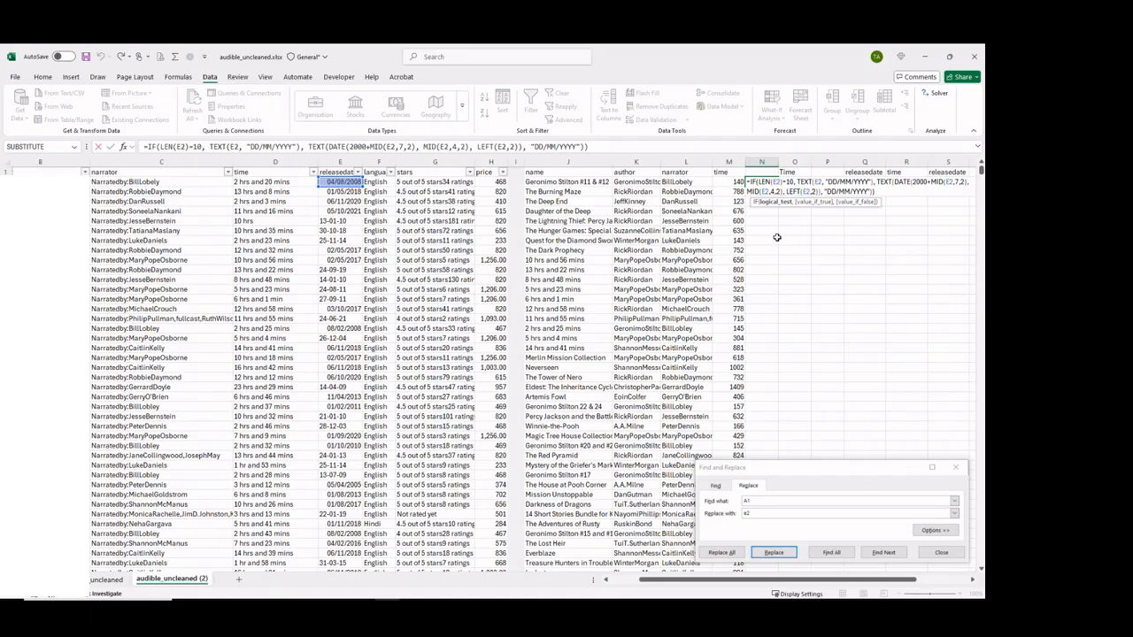
pyautogui.click(956, 468)
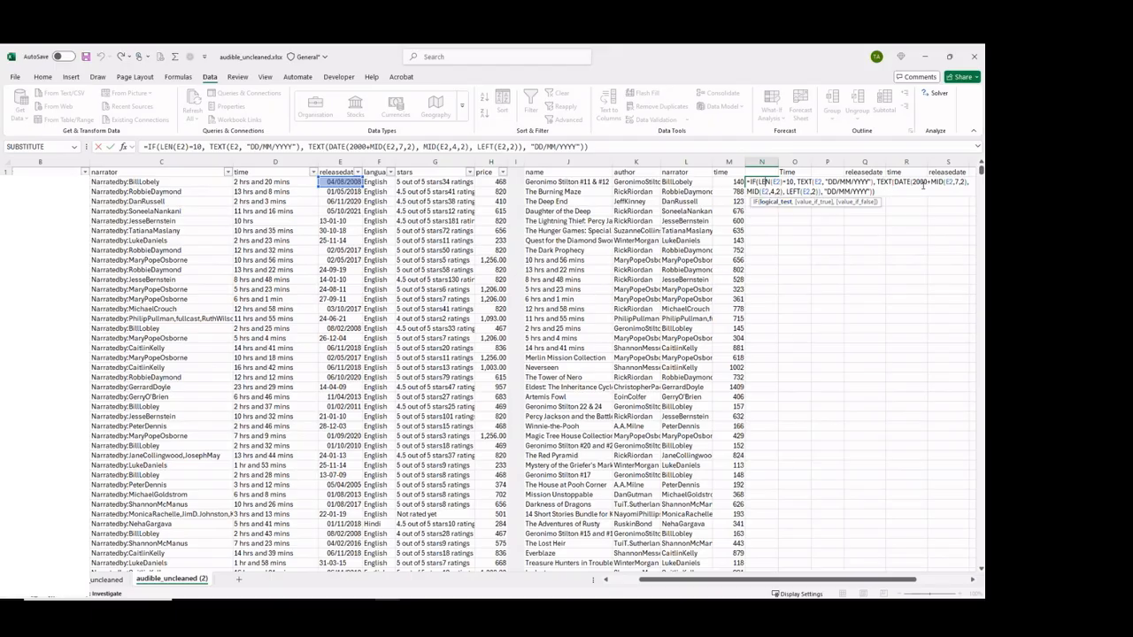
pyautogui.hotkey('ctrl', 'Return')
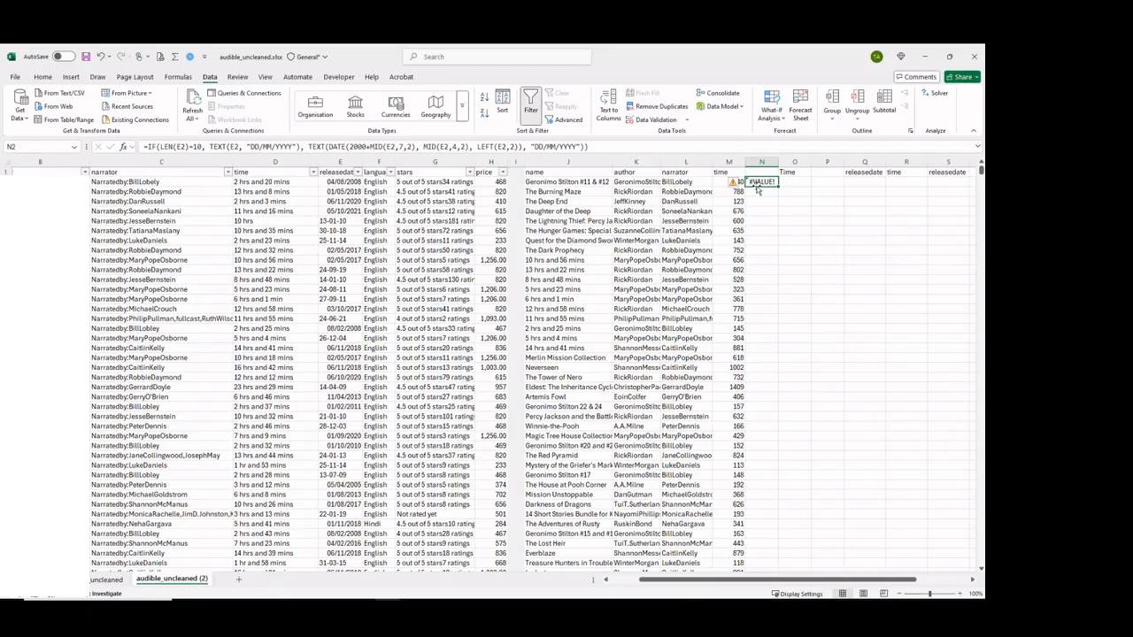
pyautogui.moveTo(757, 188); pyautogui.dragTo(821, 181)
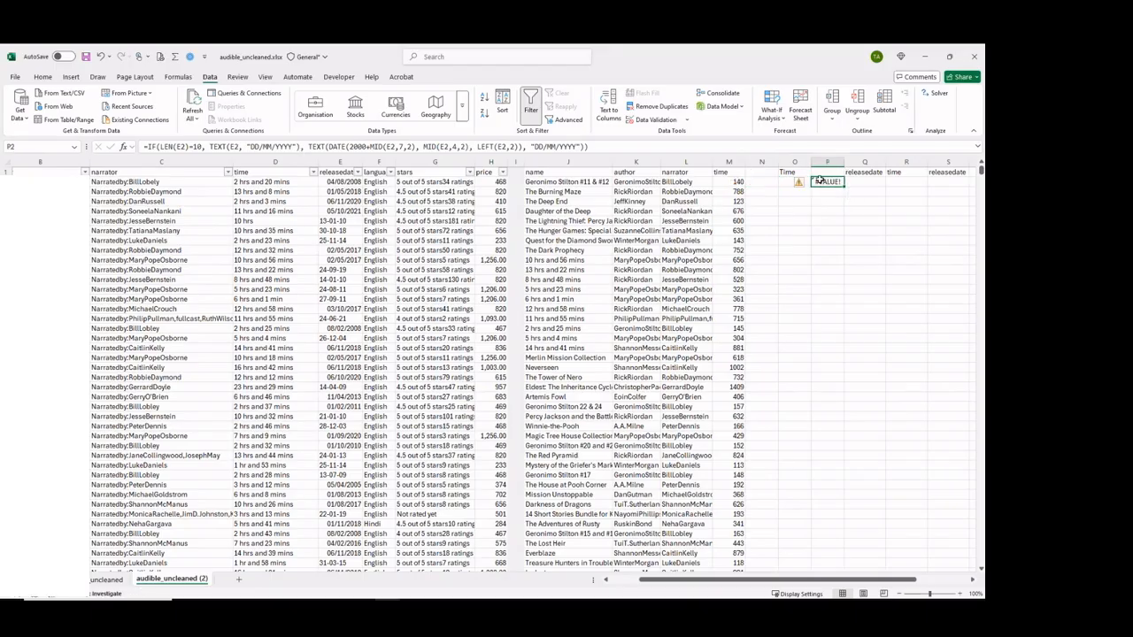
# Enter =ISNUMBER(E2) in N2 to test whether the first release date is stored as a number.
pyautogui.click(763, 181)
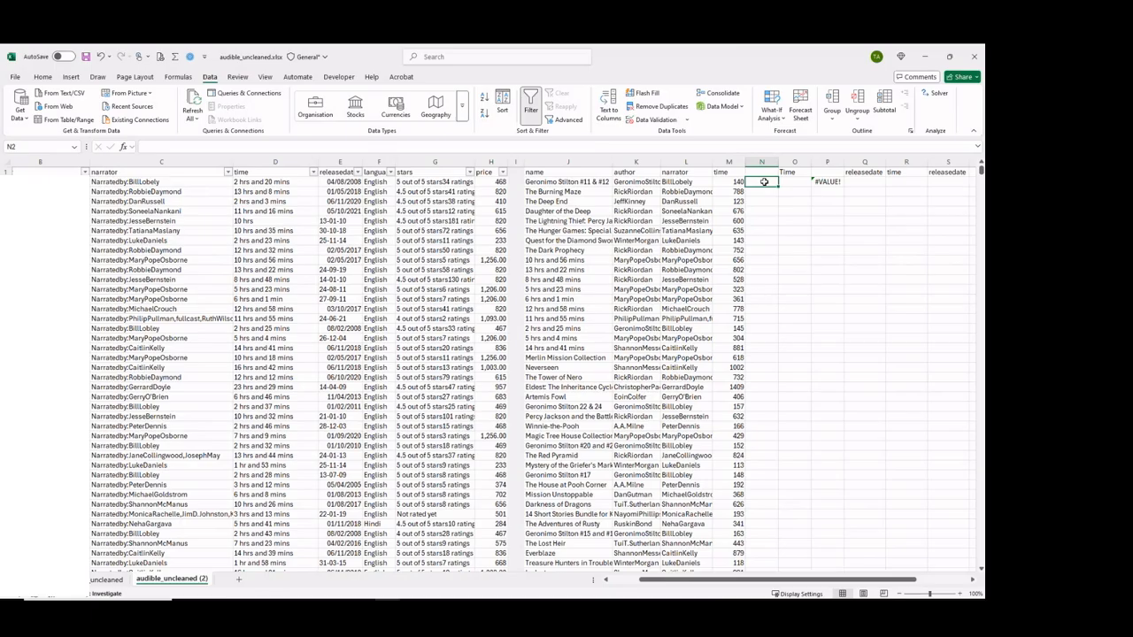
pyautogui.write('=isnumber')
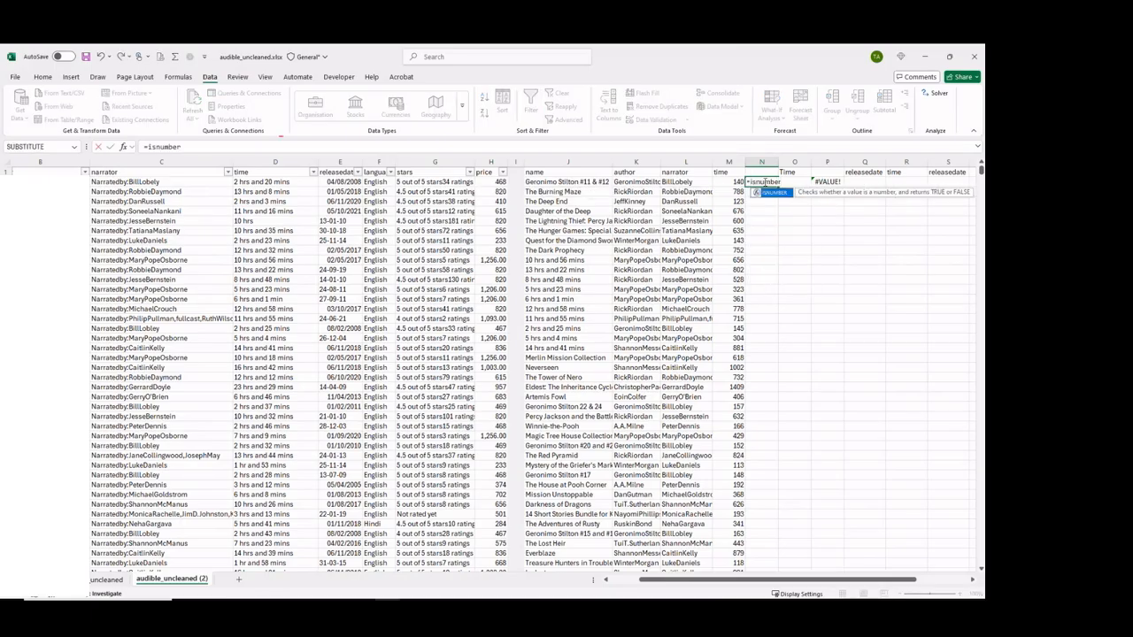
pyautogui.write('(')
pyautogui.click(348, 180)
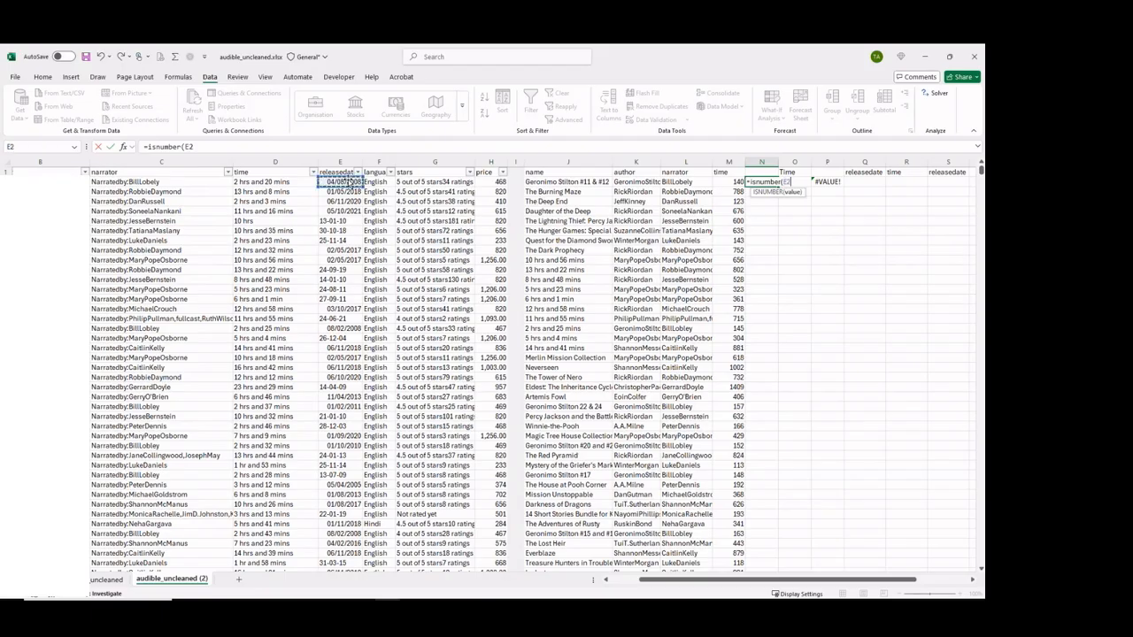
pyautogui.press('Return')
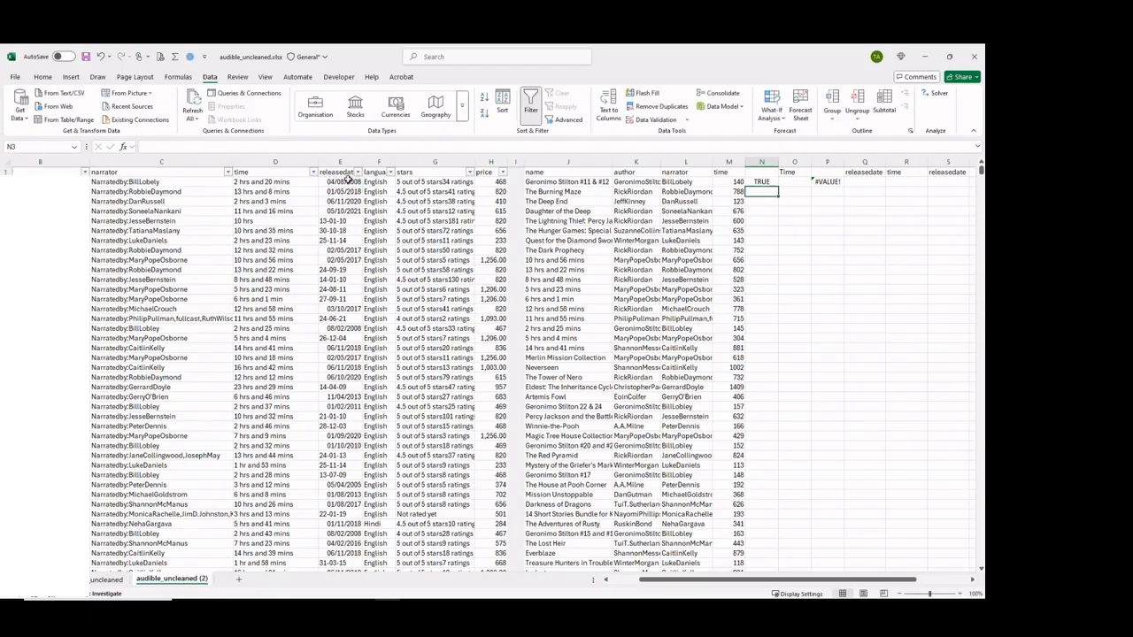
# Review the ISNUMBER formula in N2 and inspect the hyphenated release date in E6.
pyautogui.click(761, 181)
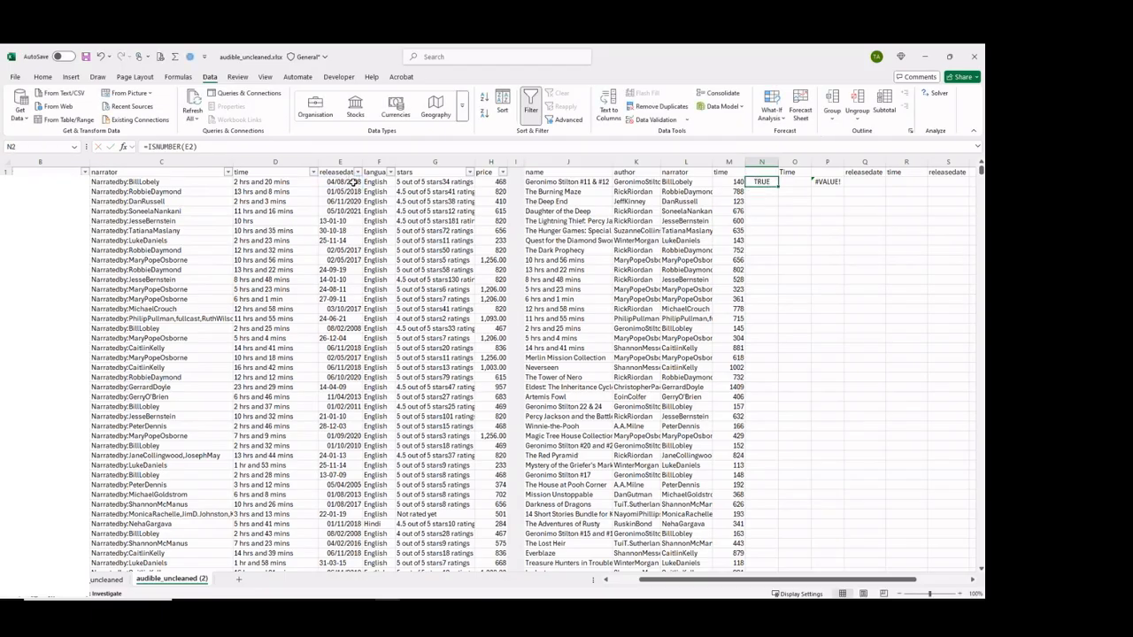
pyautogui.click(148, 146)
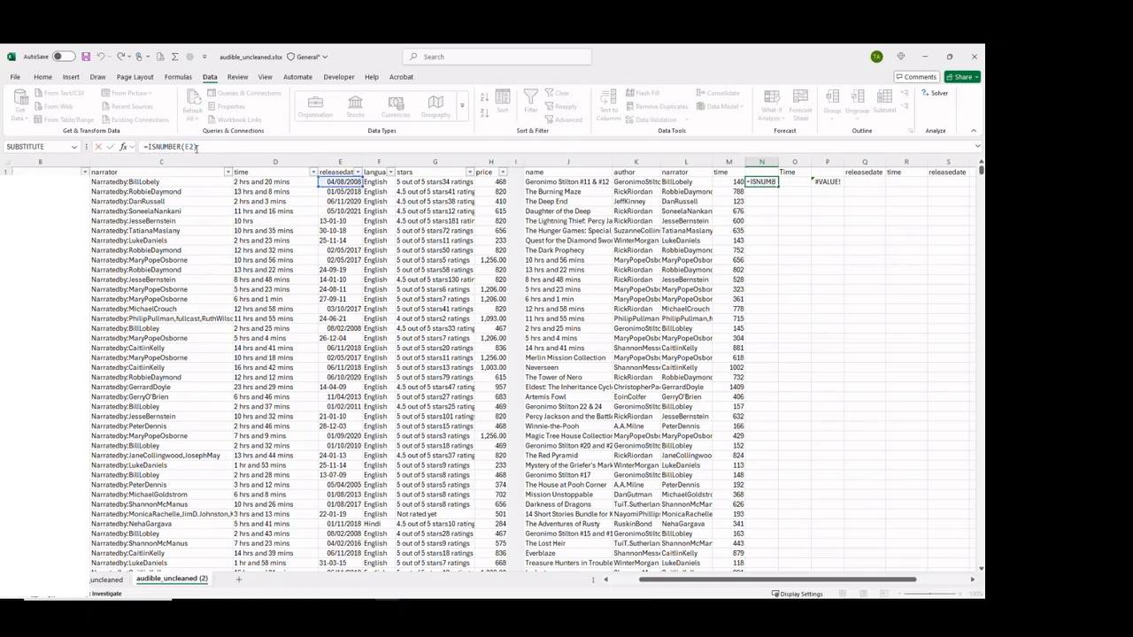
pyautogui.press('Escape')
pyautogui.click(330, 222)
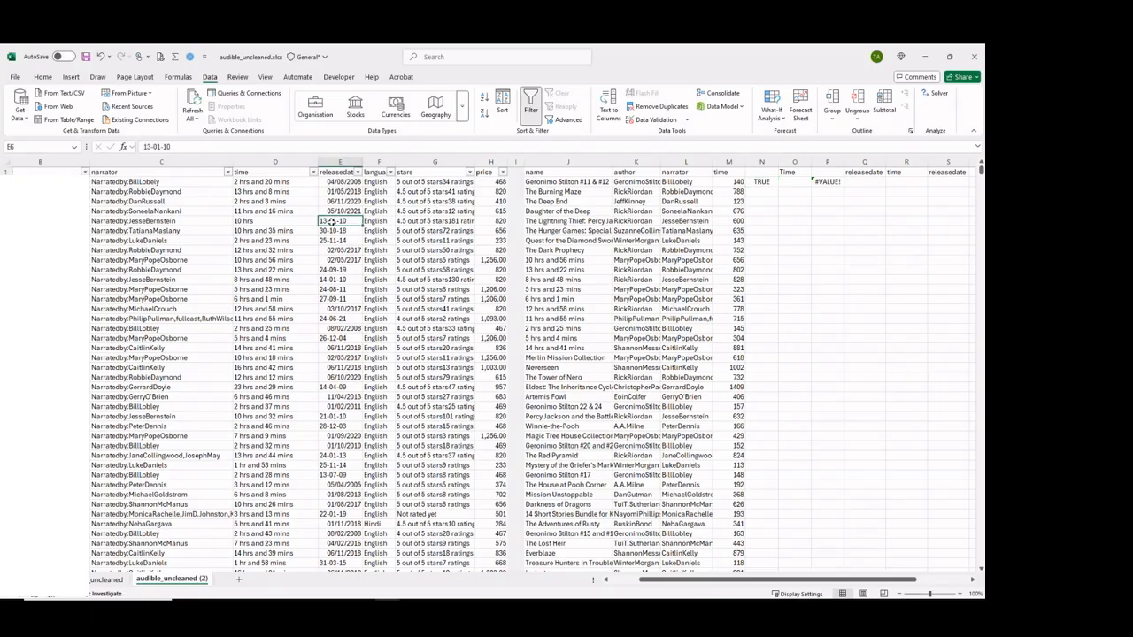
pyautogui.click(758, 220)
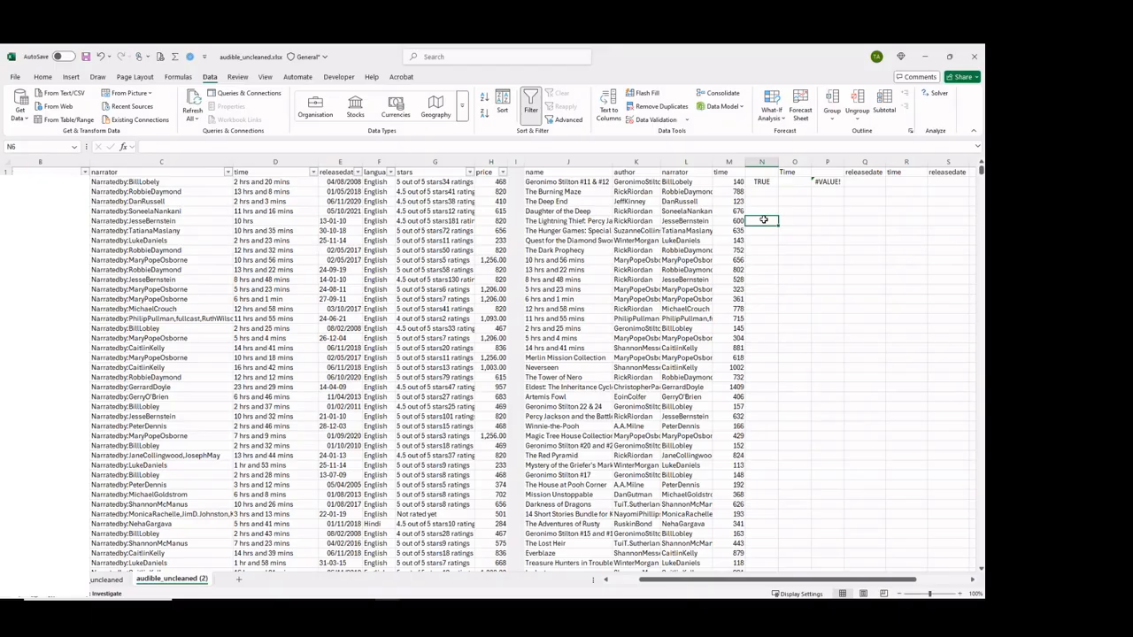
pyautogui.click(344, 220)
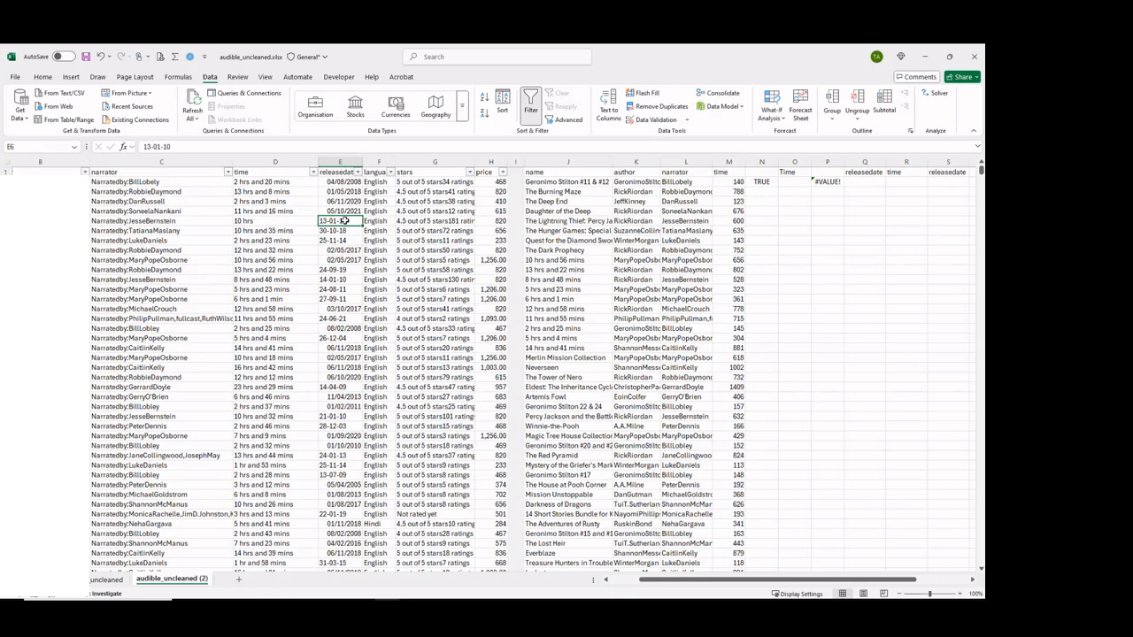
# Enter =TEXTBEFORE(E6,"-") in N7 to extract the day from the hyphenated release date.
pyautogui.click(763, 231)
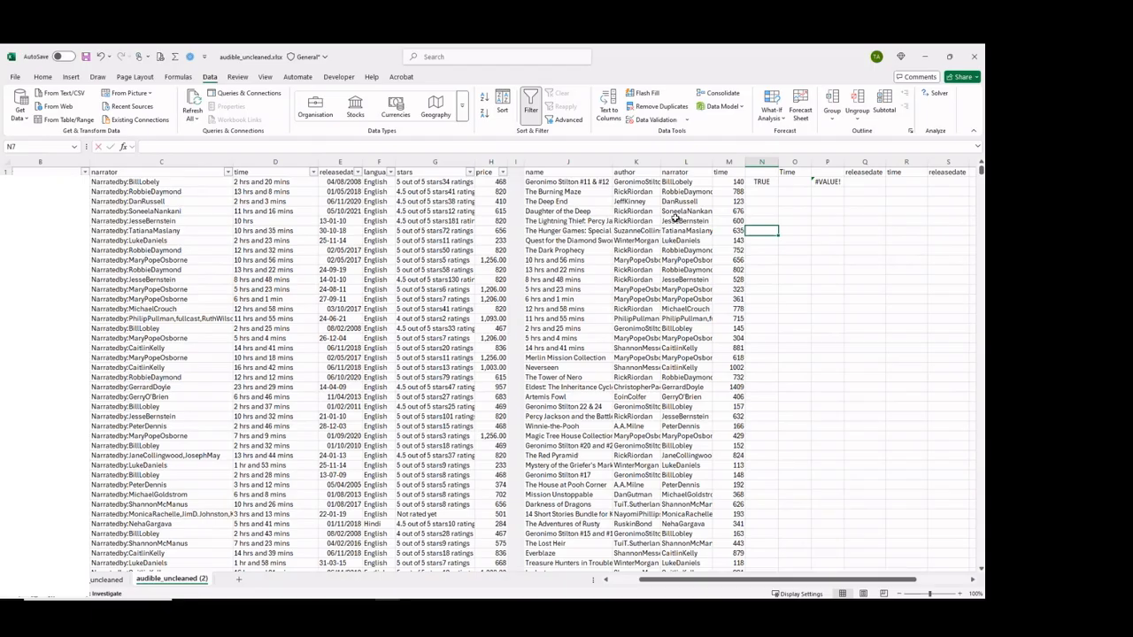
pyautogui.write('=')
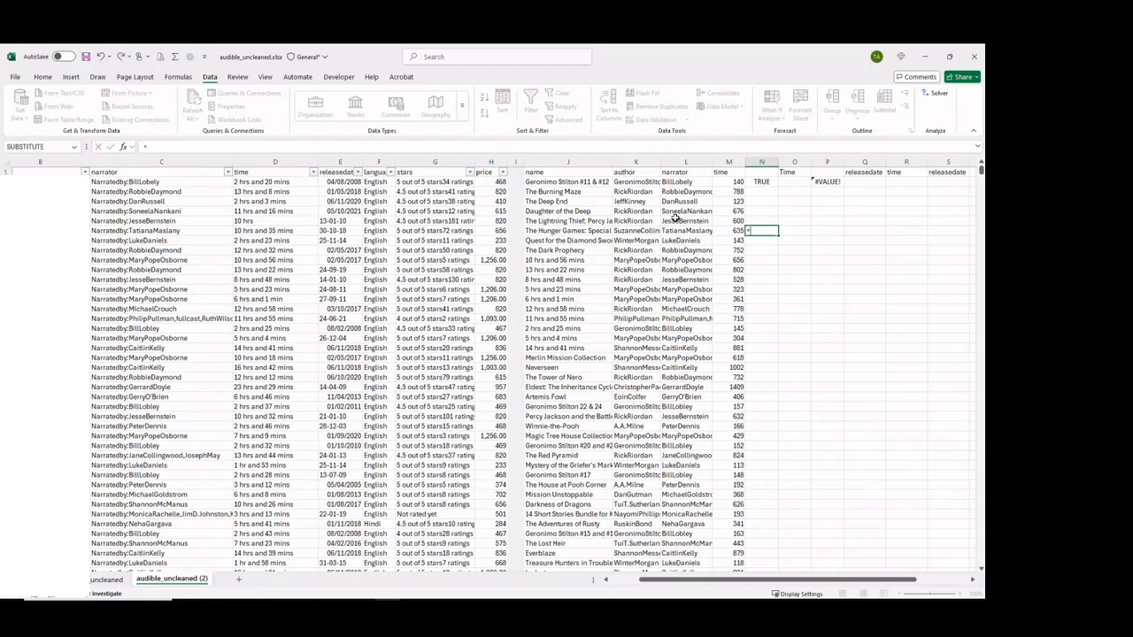
pyautogui.write('te')
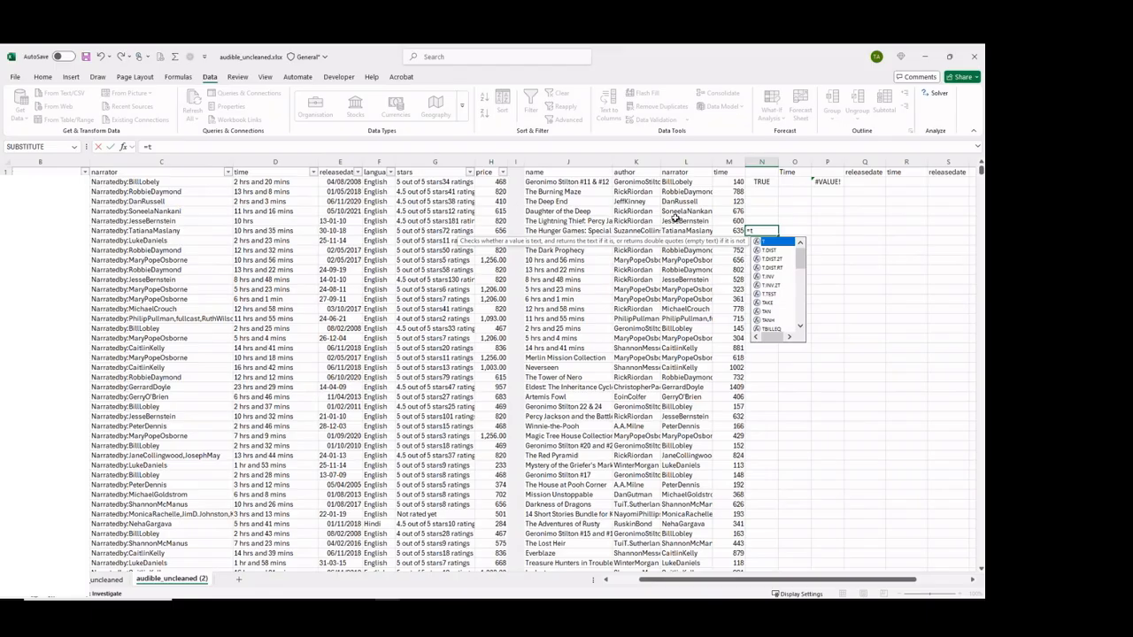
pyautogui.press('Down')
pyautogui.press('Down')
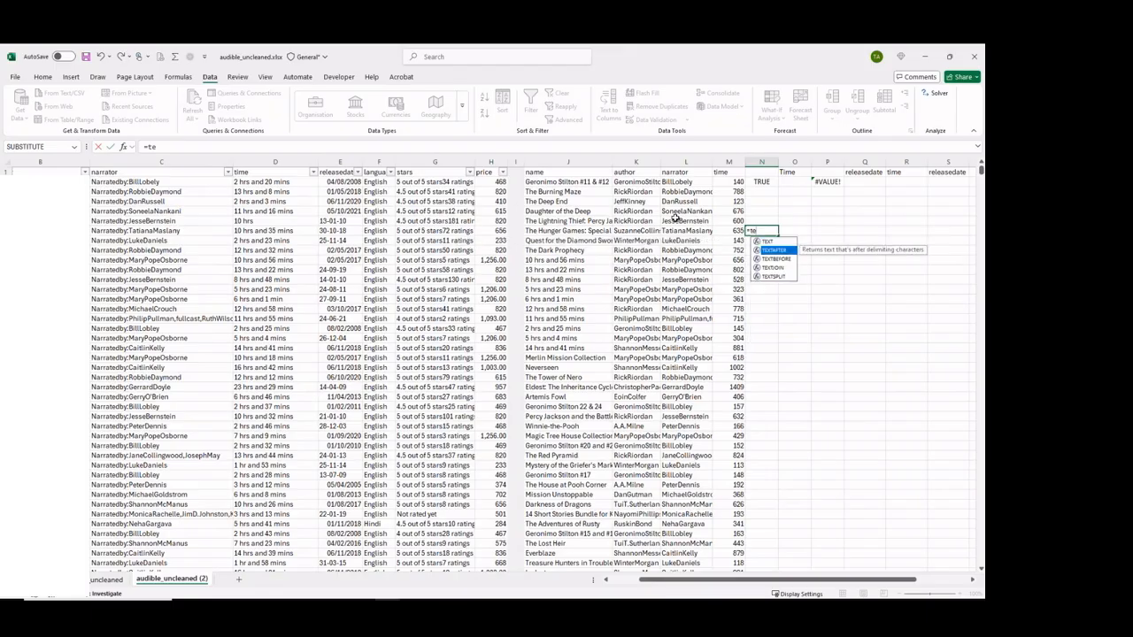
pyautogui.press('Tab')
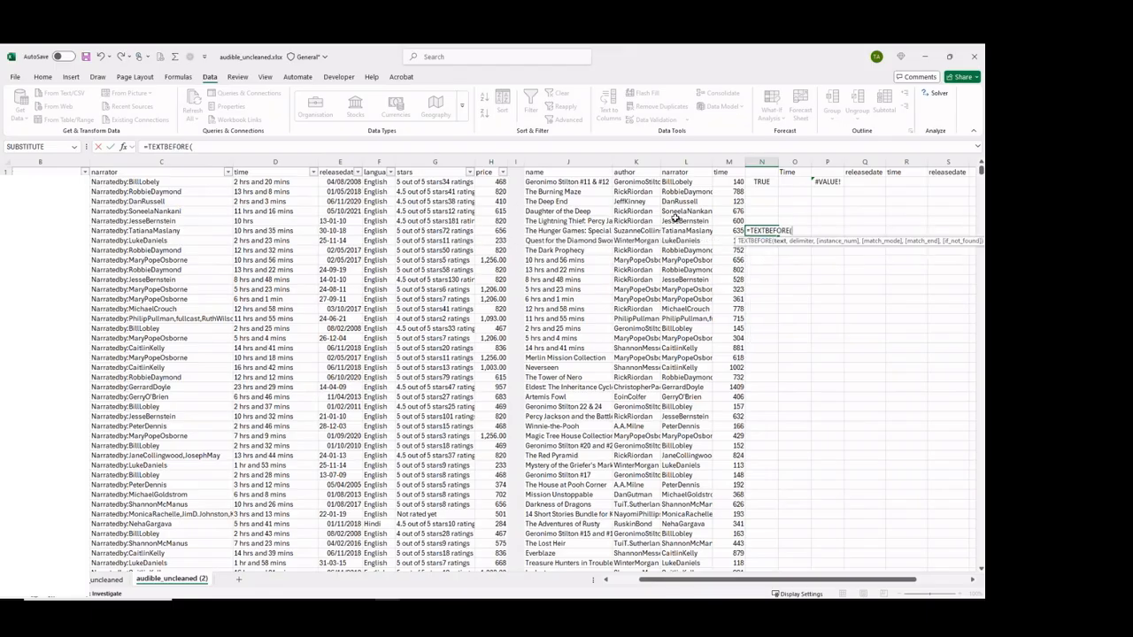
pyautogui.click(347, 220)
pyautogui.write(',')
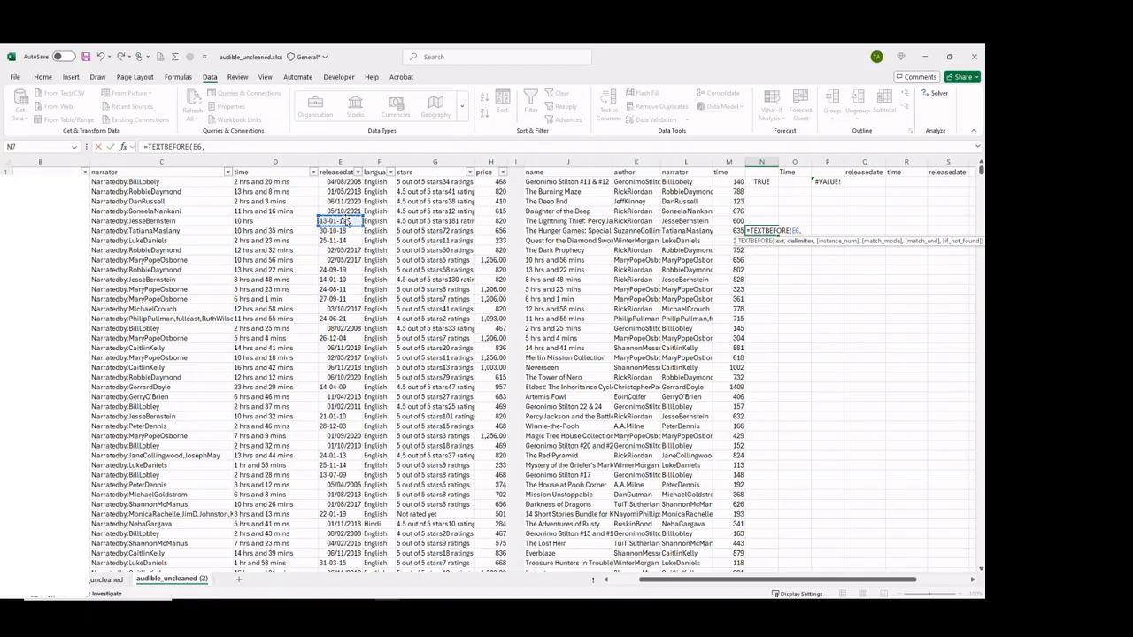
pyautogui.write('"-')
pyautogui.press('Return')
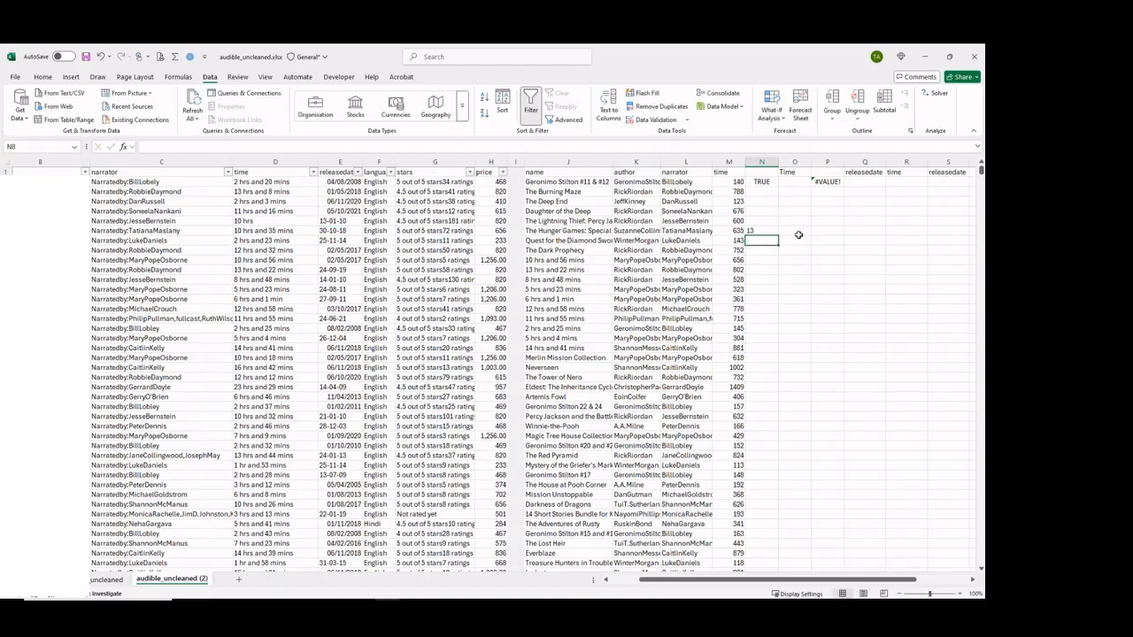
# Enter =TEXTAFTER(E6,"-") in O7 to extract everything after the first hyphen of the release date.
pyautogui.click(790, 234)
pyautogui.write('=')
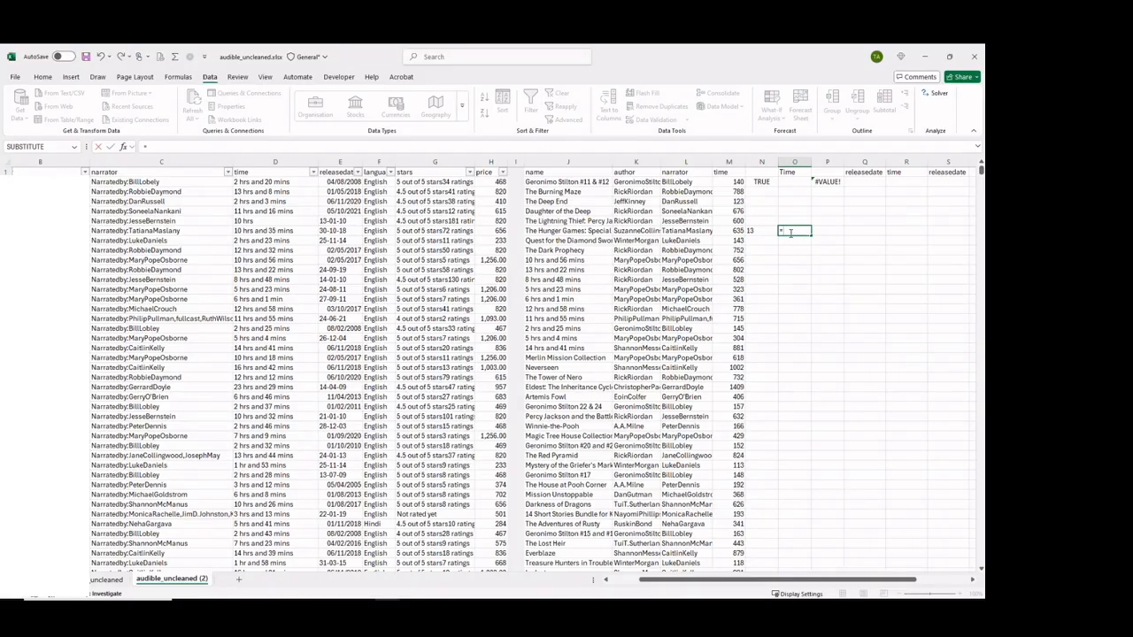
pyautogui.write('texte')
pyautogui.press('BackSpace')
pyautogui.write('be')
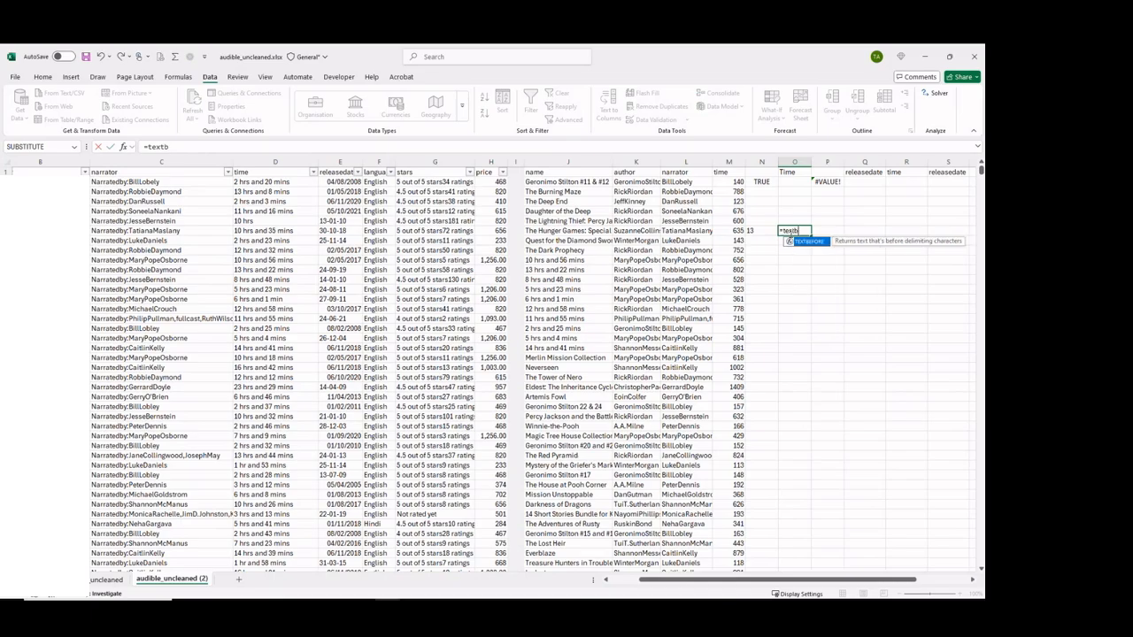
pyautogui.press('BackSpace')
pyautogui.press('BackSpace')
pyautogui.write('after')
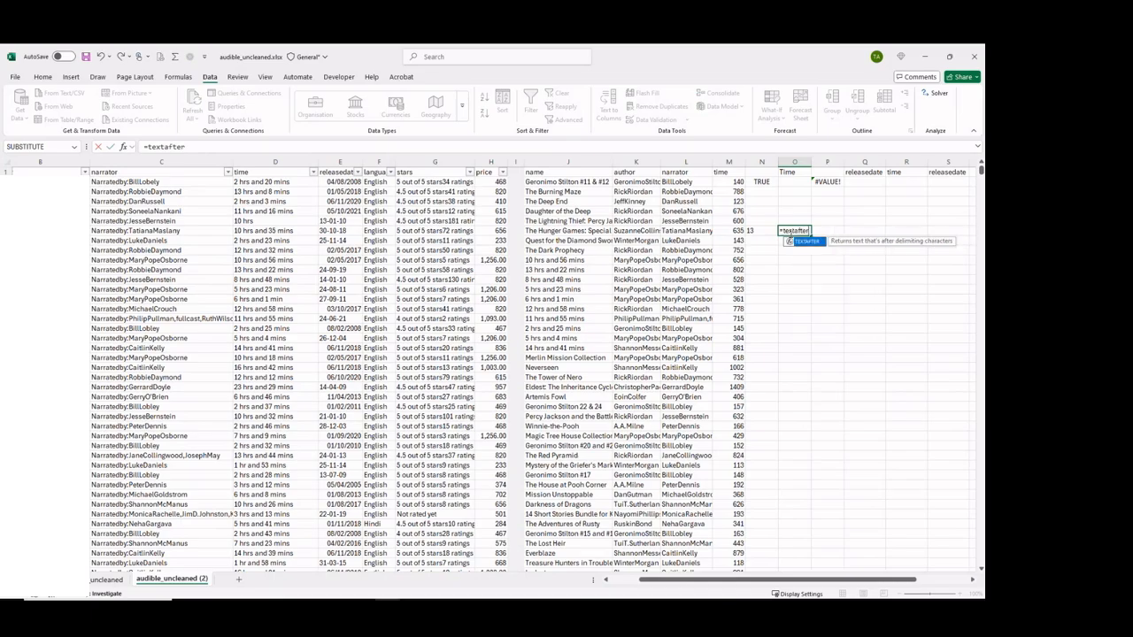
pyautogui.write('(')
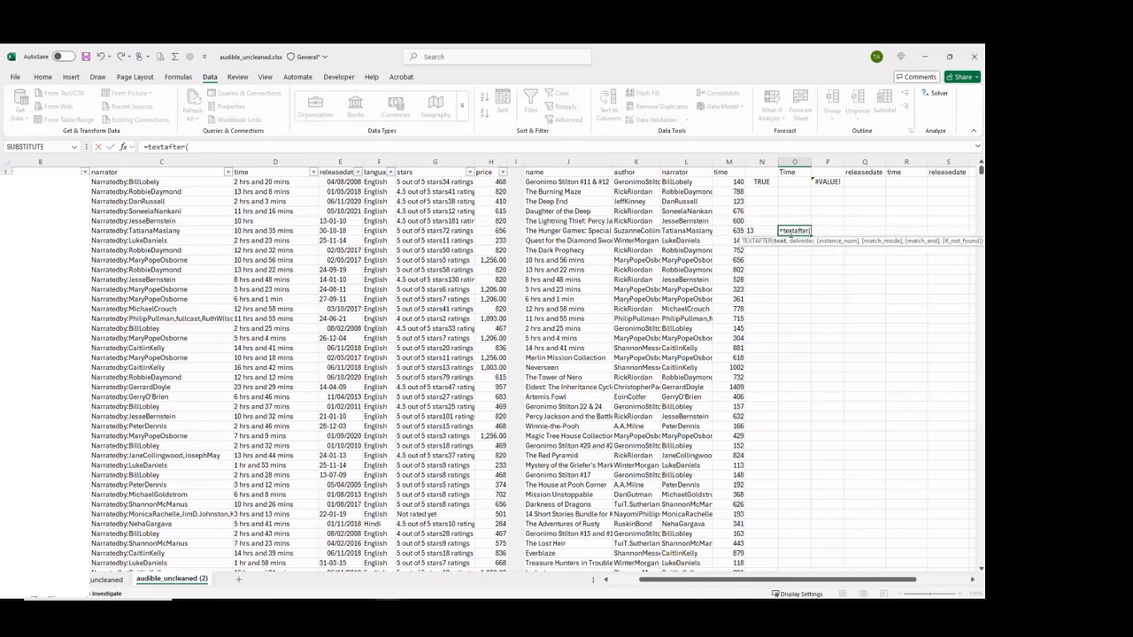
pyautogui.click(347, 220)
pyautogui.write(',')
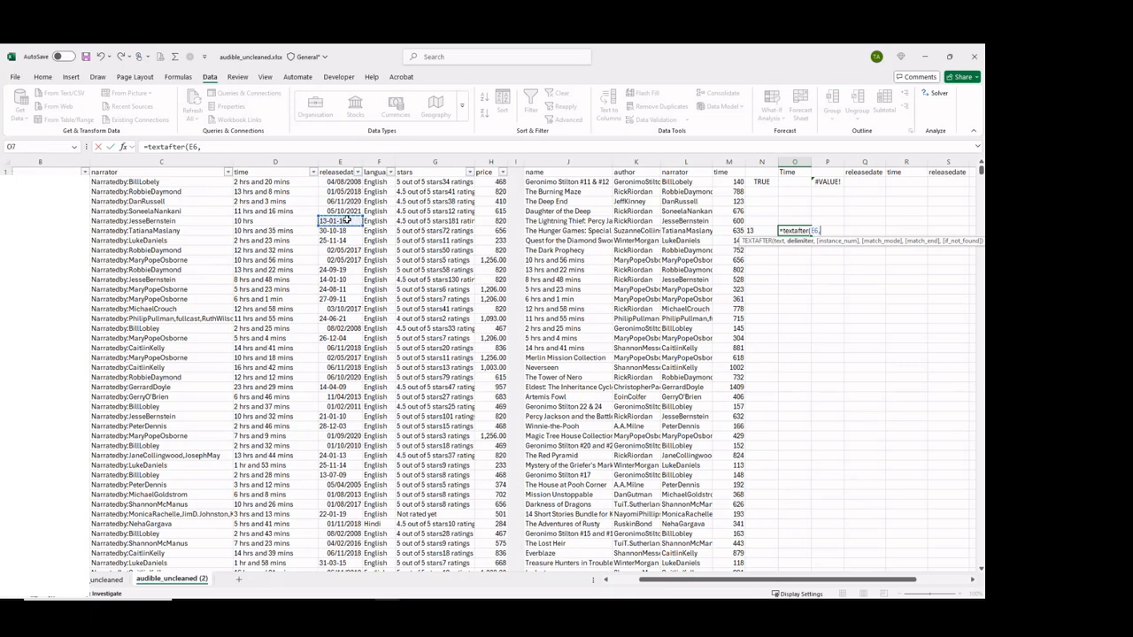
pyautogui.write('"-"')
pyautogui.press('Return')
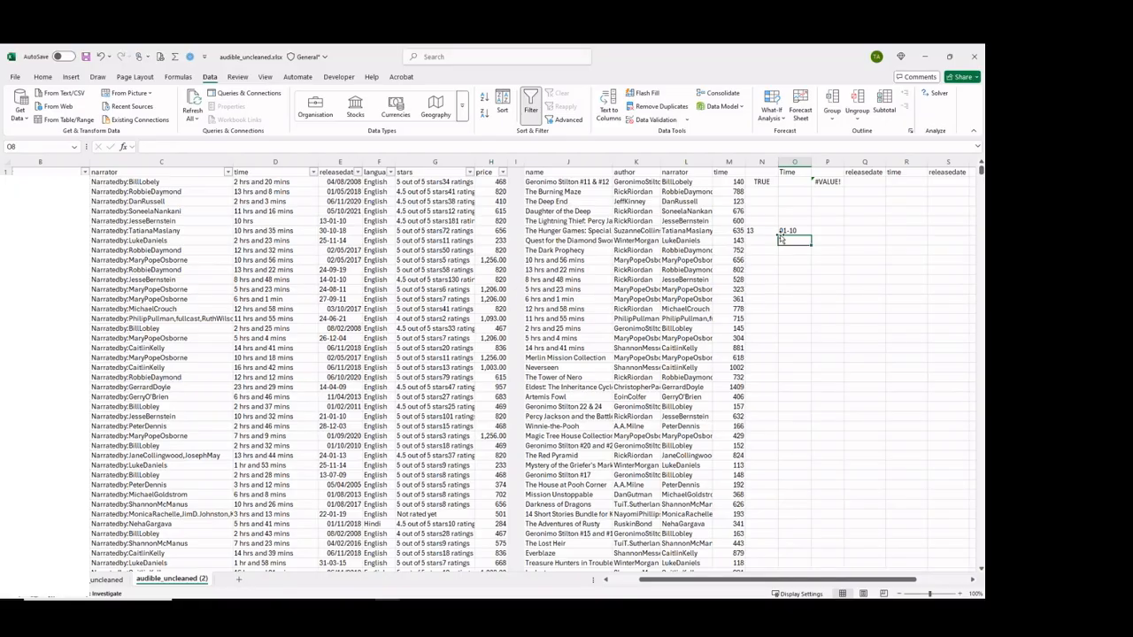
# Wrap the O7 formula in TEXTBEFORE, making it =TEXTBEFORE(TEXTAFTER(E6,"-"),"-"), to isolate the month.
pyautogui.click(792, 231)
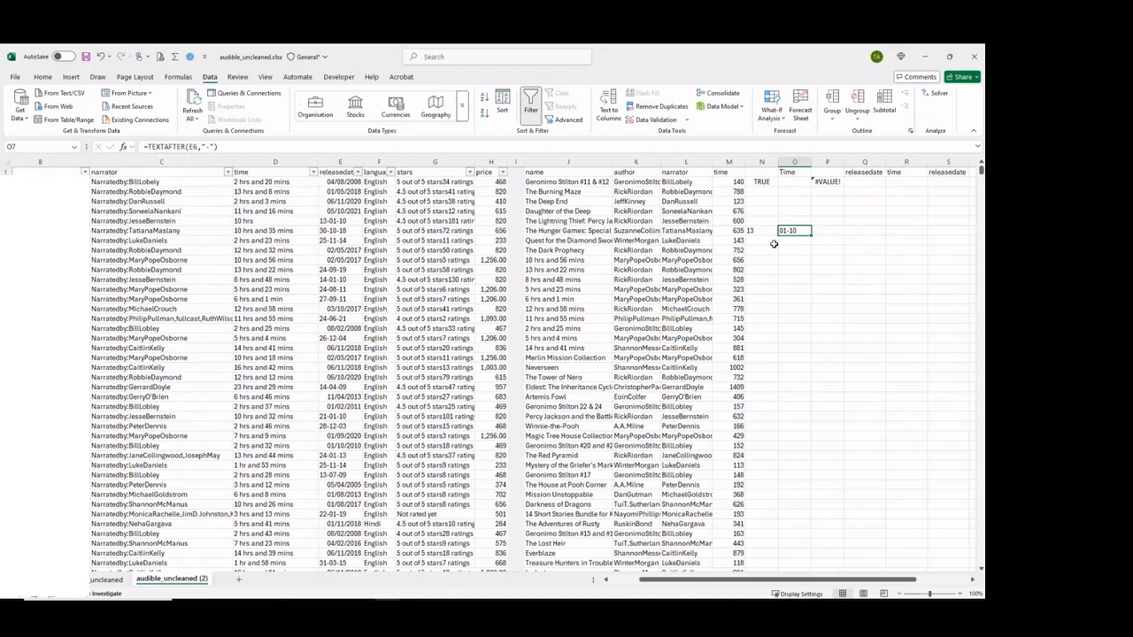
pyautogui.click(149, 147)
pyautogui.write('textbe')
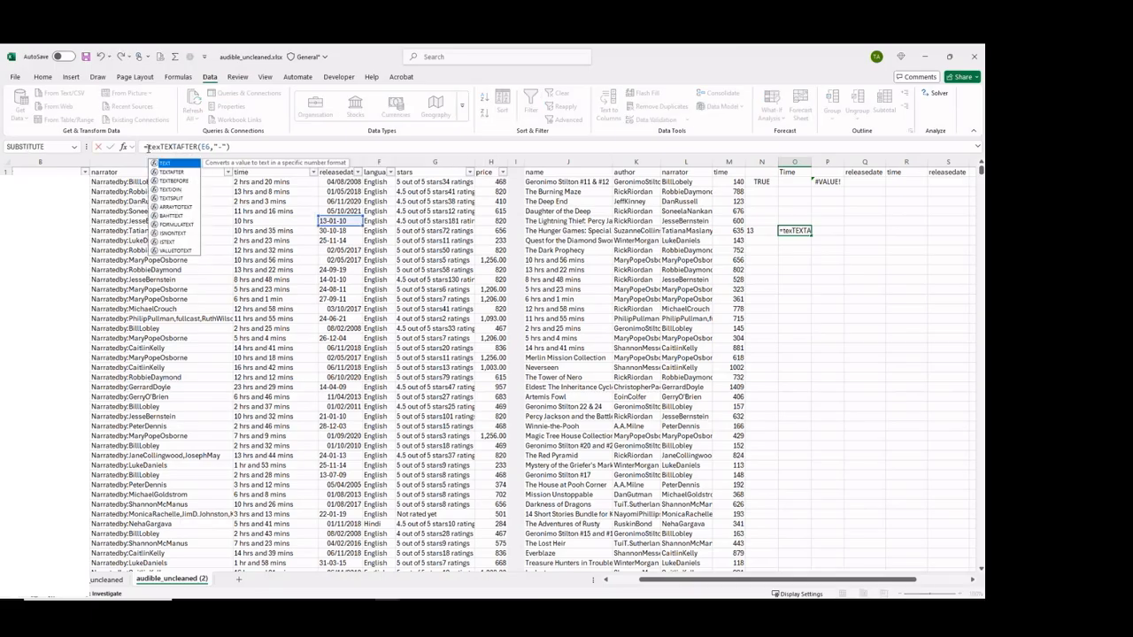
pyautogui.write('fore(')
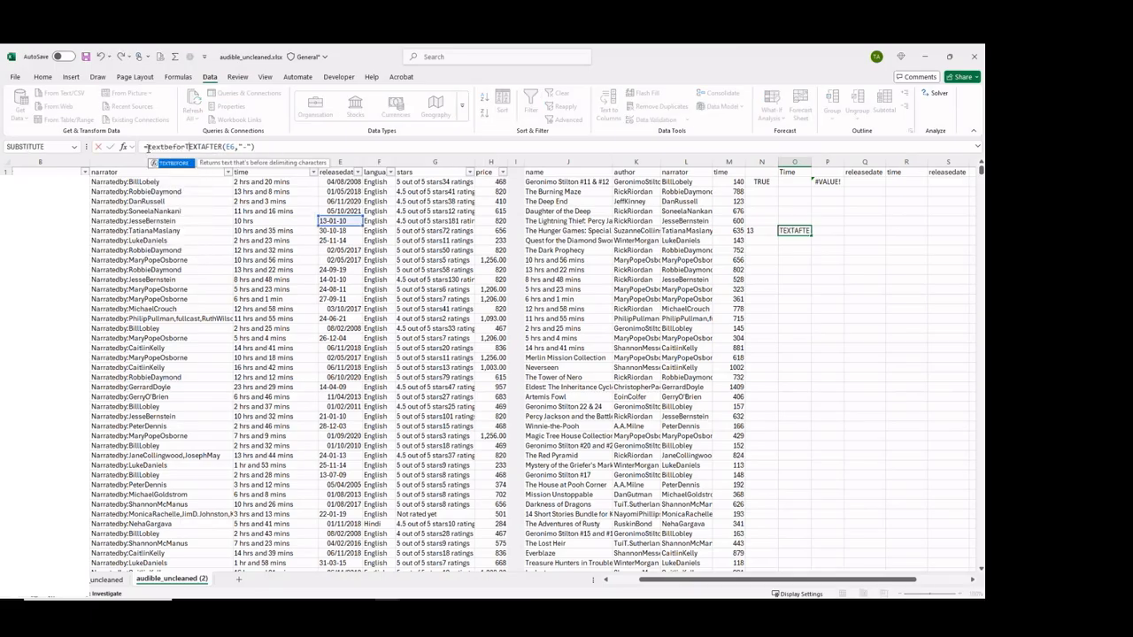
pyautogui.click(269, 148)
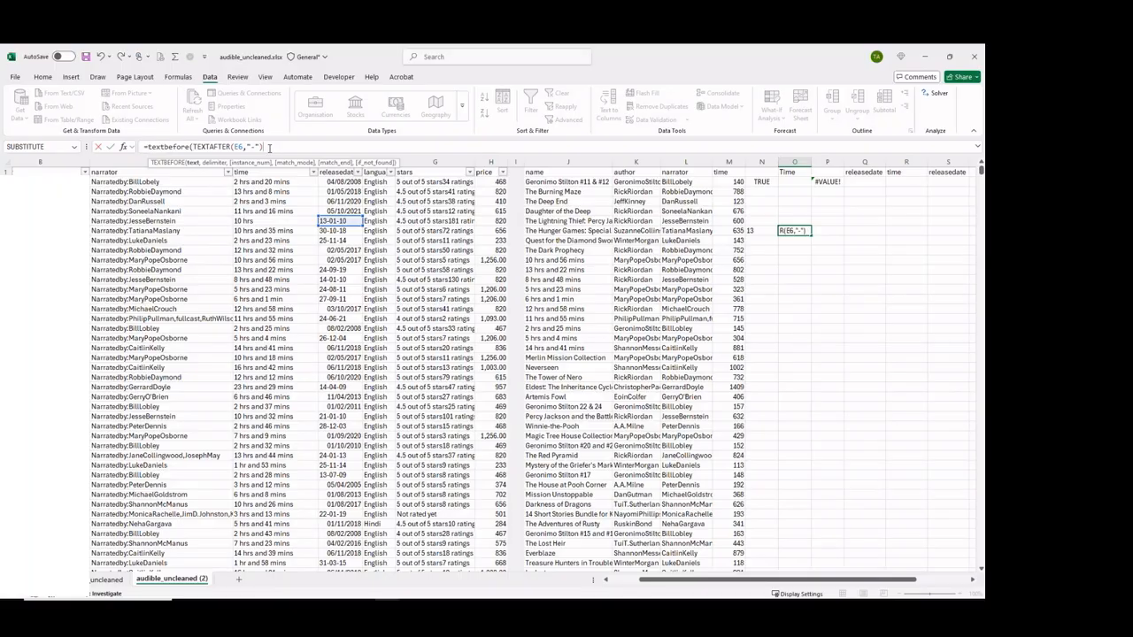
pyautogui.write(',"-")')
pyautogui.press('Return')
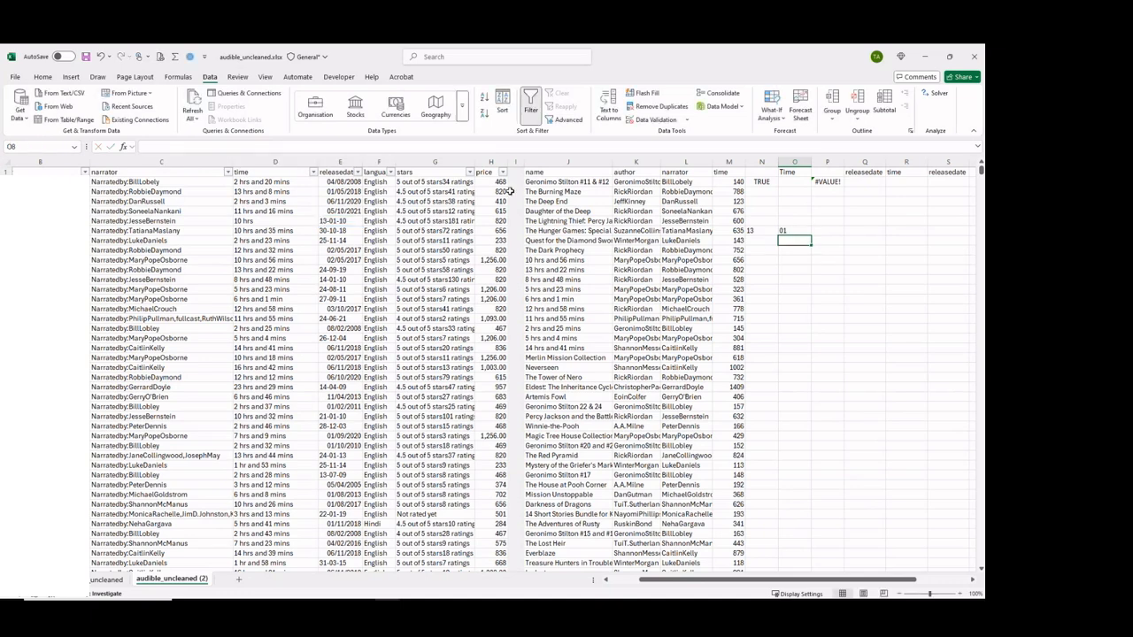
# Enter =TEXTAFTER(E6,"-",2) in P7 to extract the two-digit year after the second hyphen.
pyautogui.click(785, 230)
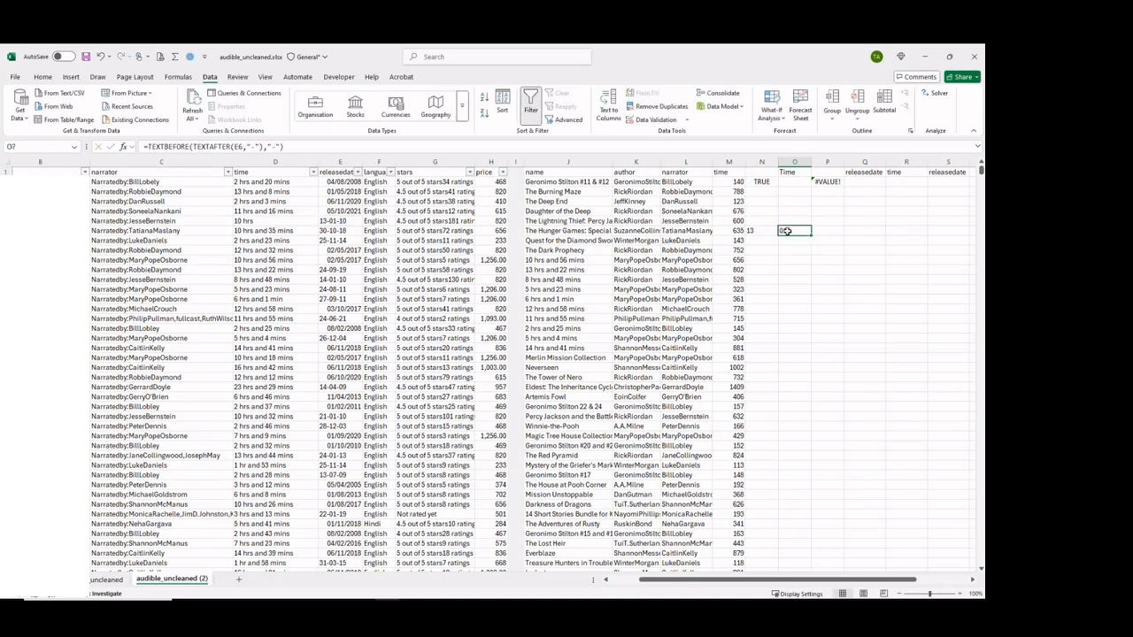
pyautogui.click(819, 229)
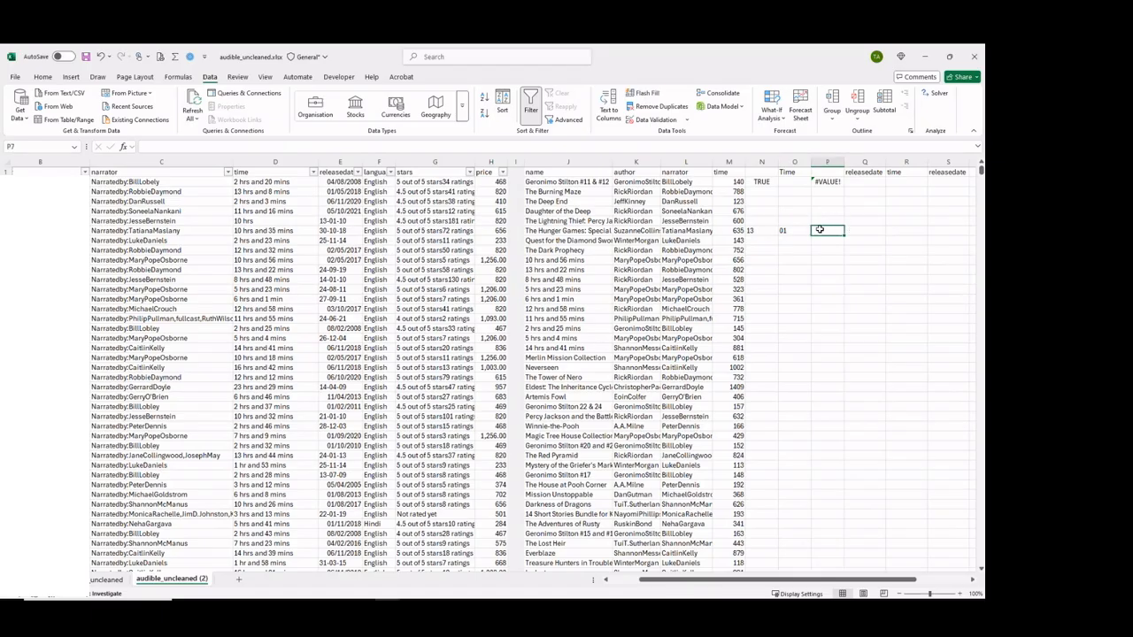
pyautogui.write('=text')
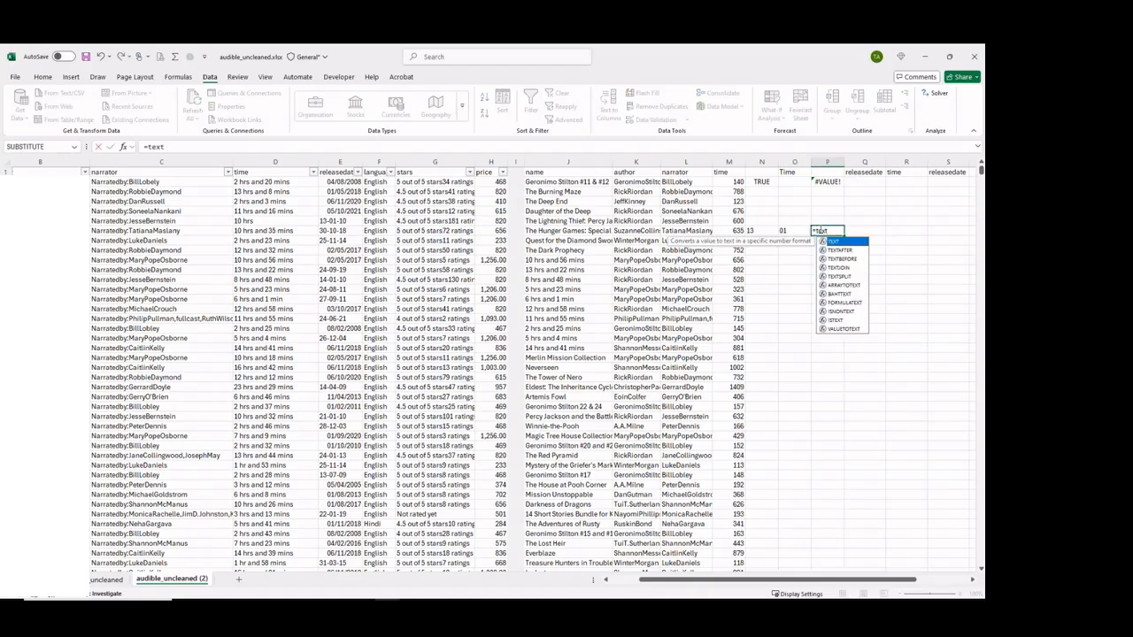
pyautogui.press('Down')
pyautogui.press('Tab')
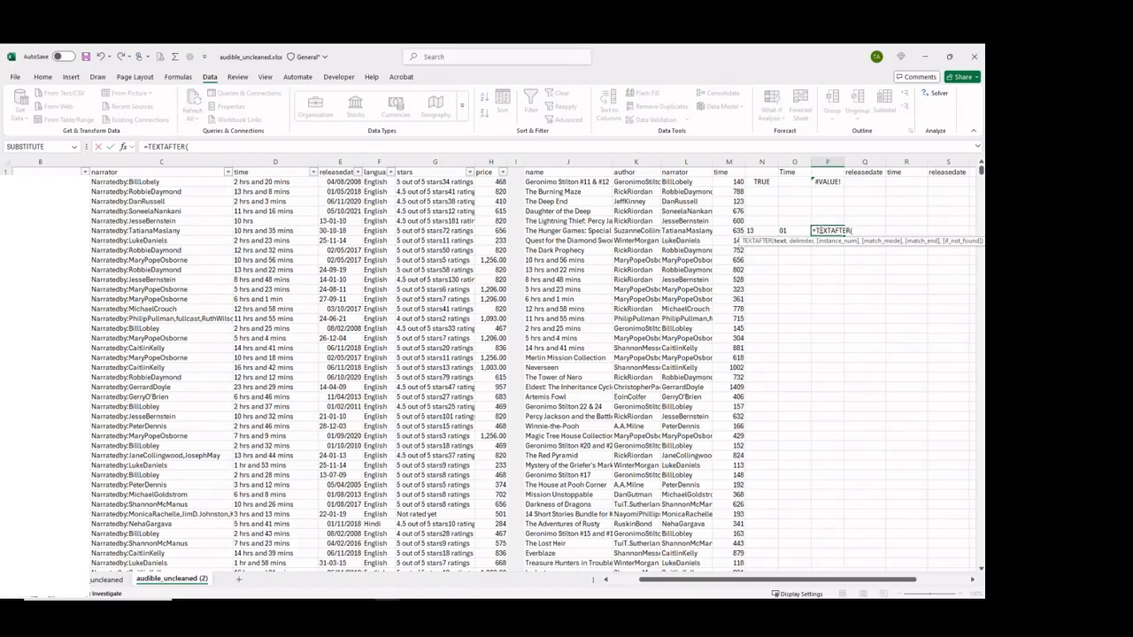
pyautogui.click(329, 218)
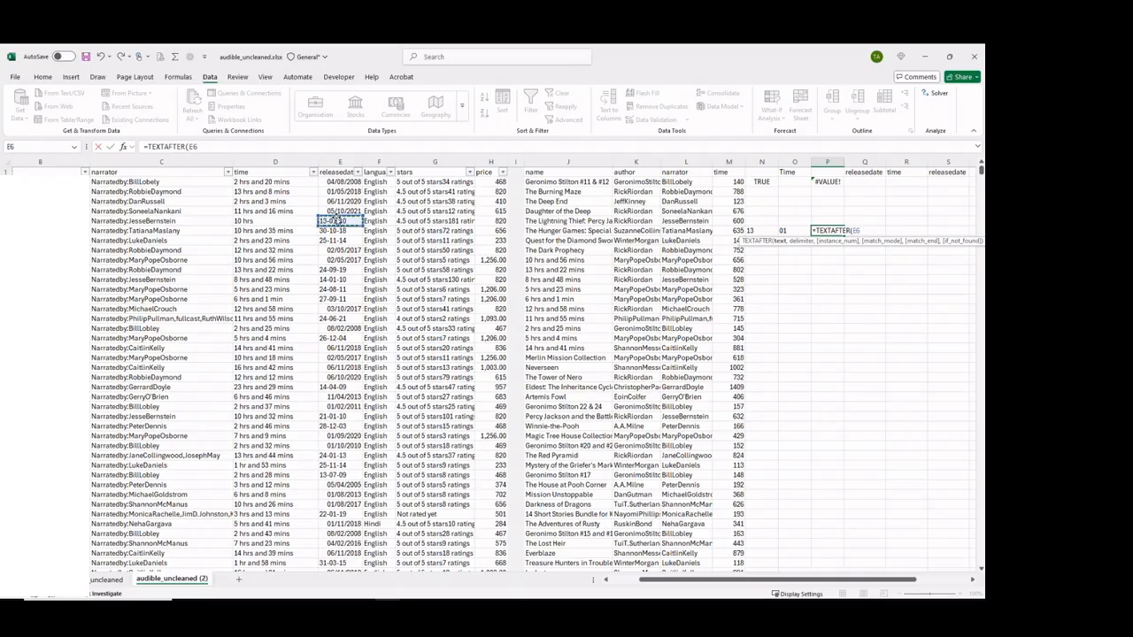
pyautogui.write(',"-",')
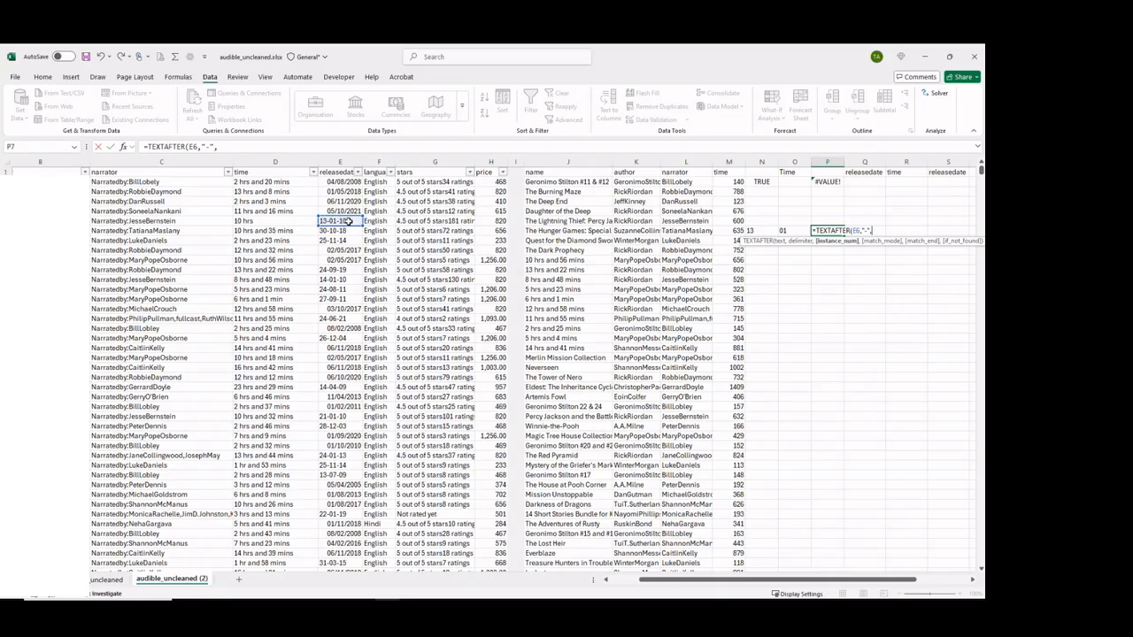
pyautogui.write('2)')
pyautogui.press('Return')
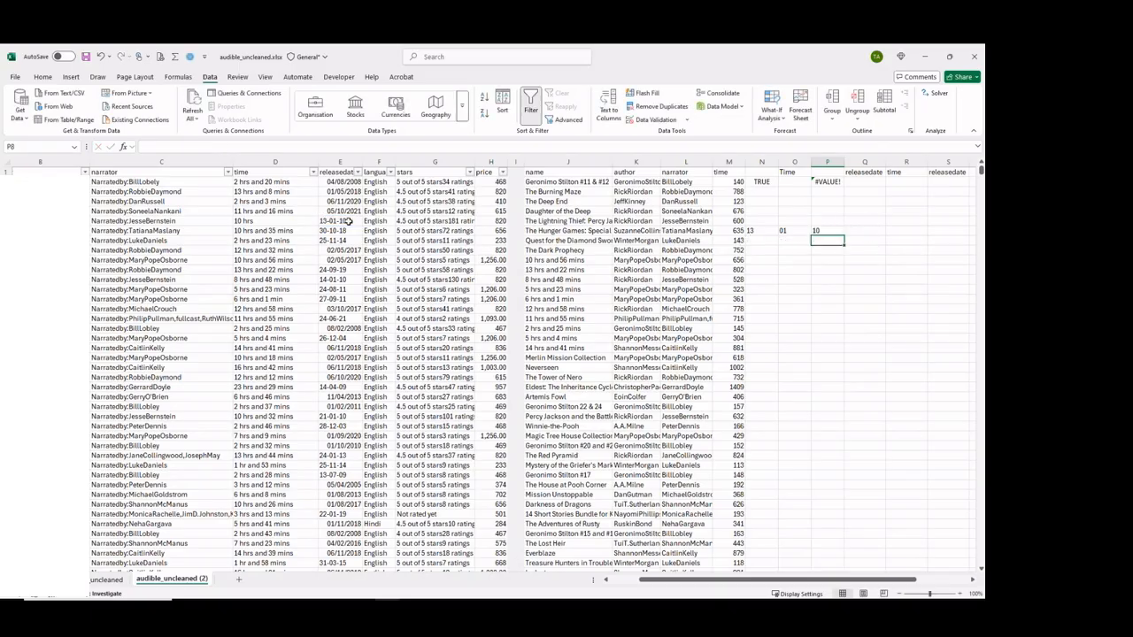
# Add +2000 to the TEXTAFTER formula in P7 to turn the result into a four-digit year.
pyautogui.click(826, 230)
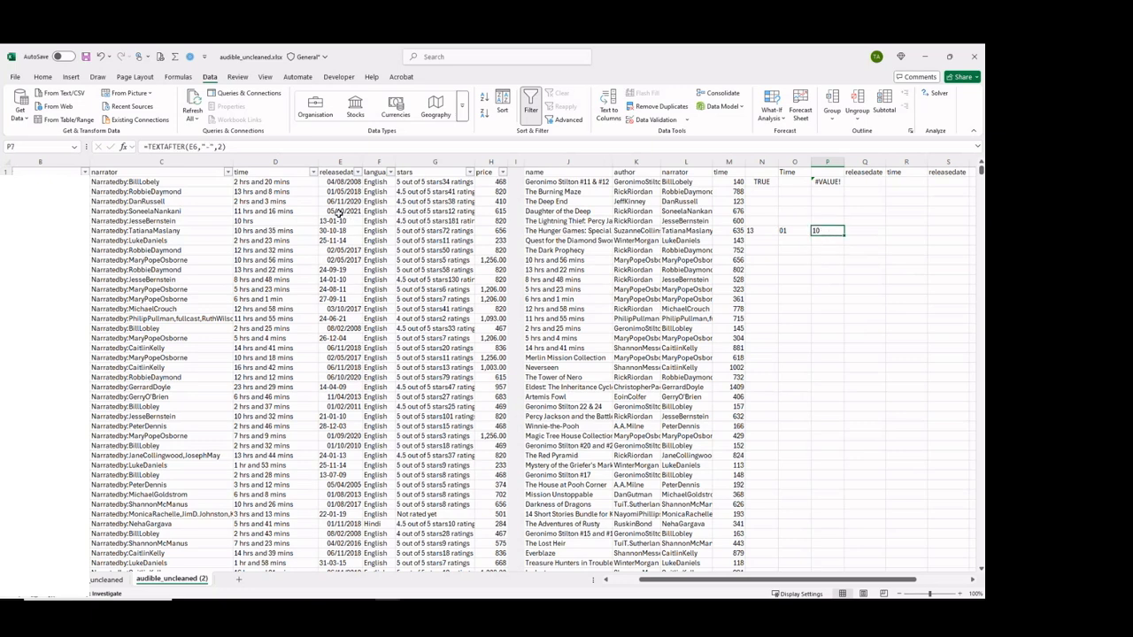
pyautogui.click(245, 146)
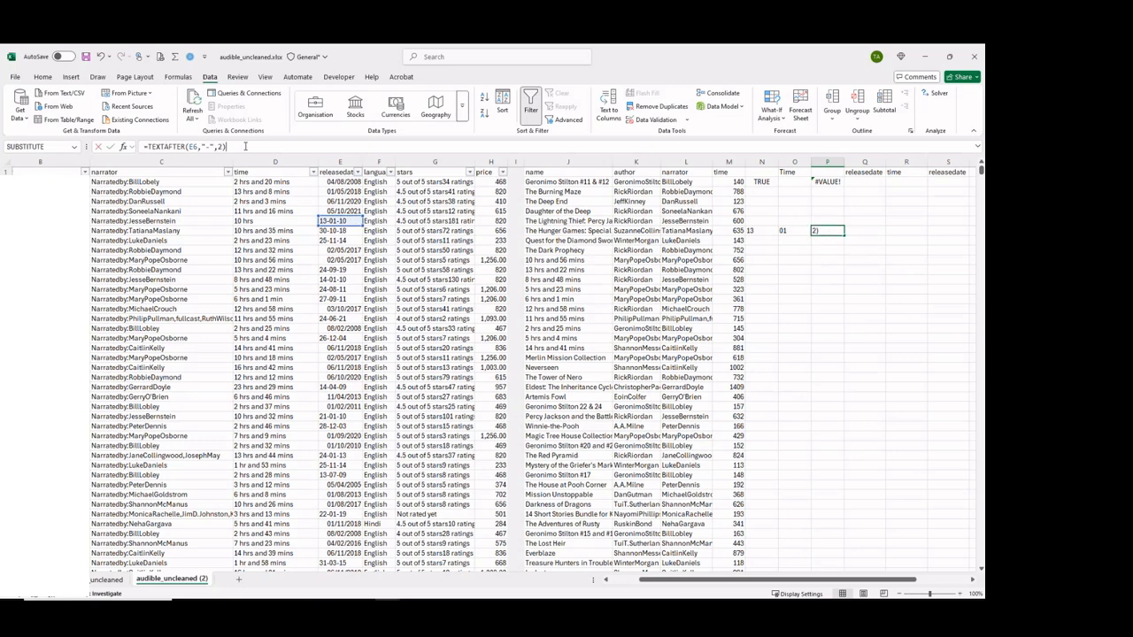
pyautogui.write('+2')
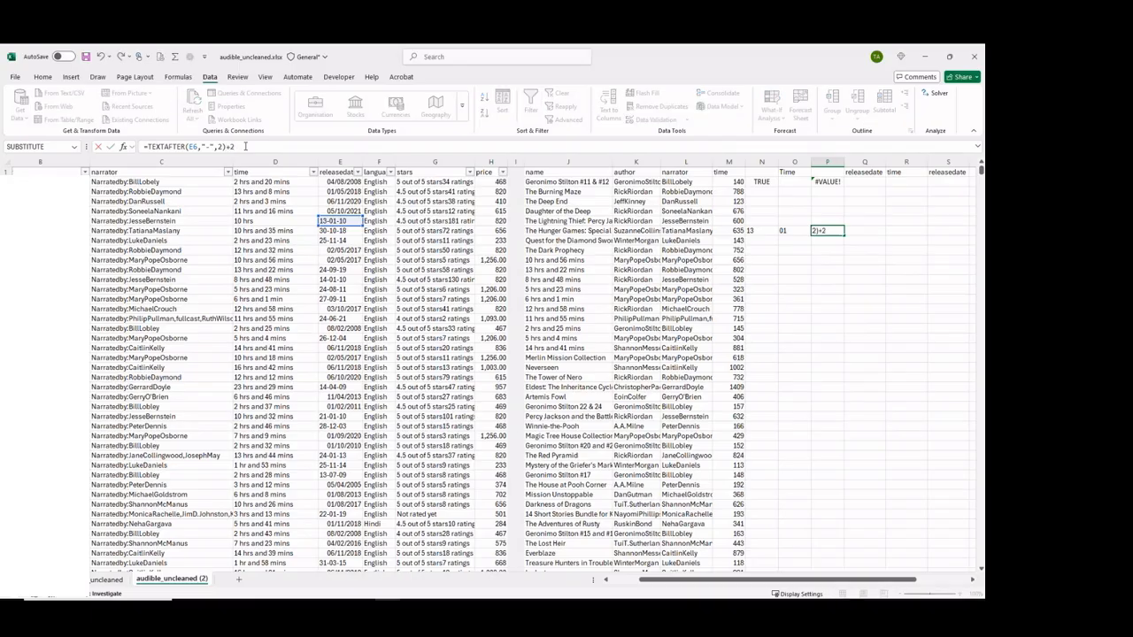
pyautogui.write('000')
pyautogui.press('Return')
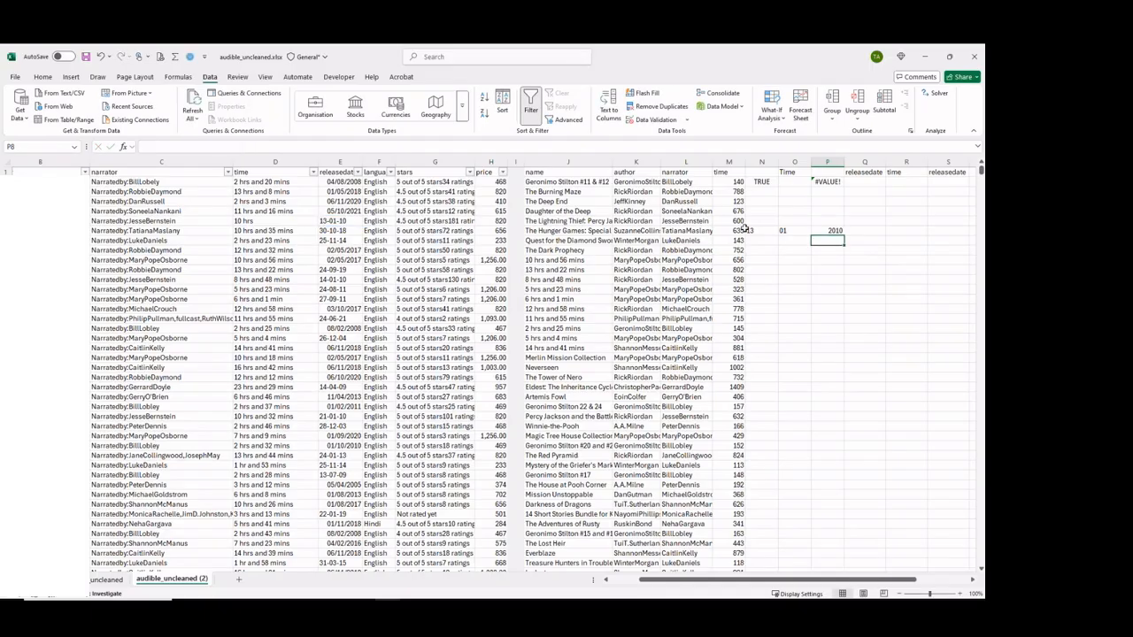
pyautogui.click(851, 230)
pyautogui.write('=')
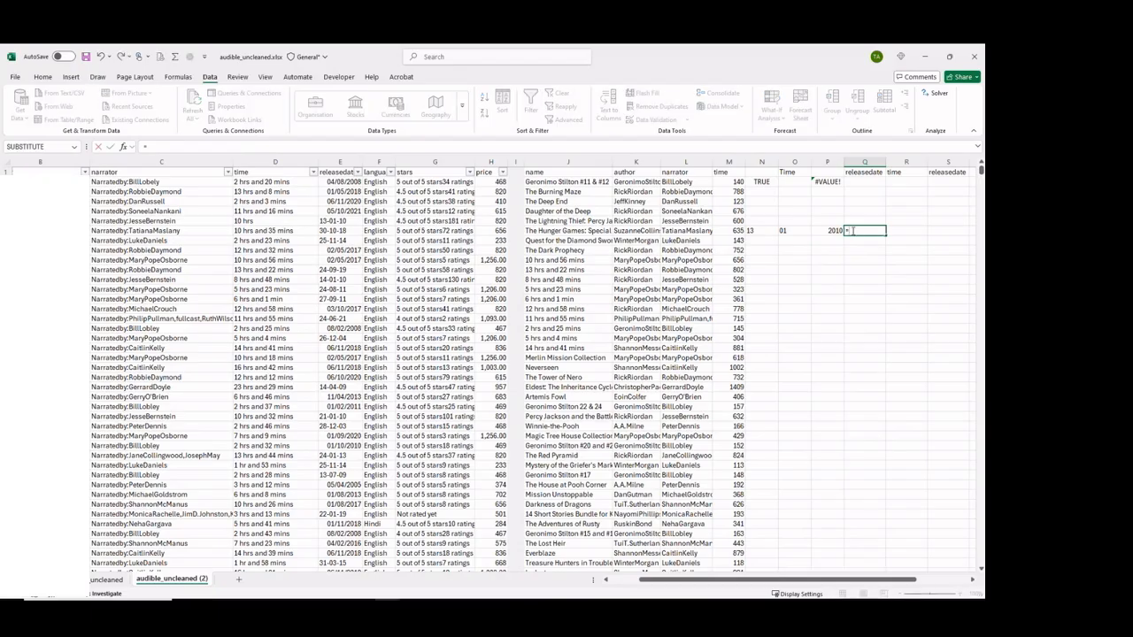
pyautogui.write('date')
pyautogui.press('Tab')
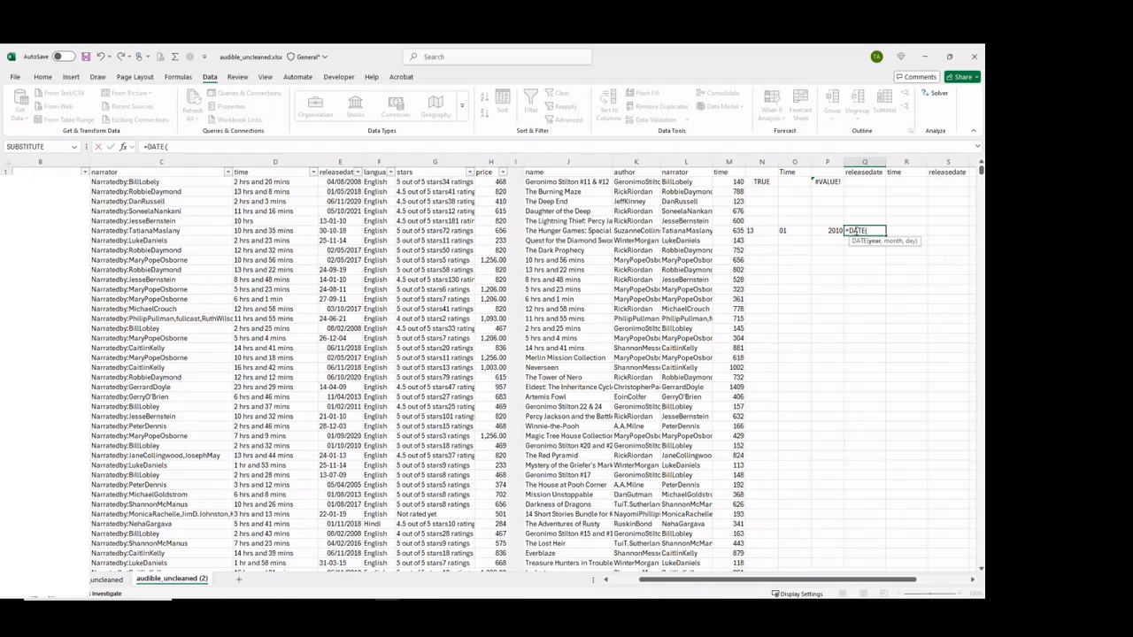
pyautogui.press('Escape')
# Try to copy the year expression TEXTAFTER(E6,"-",2)+2000 from P7 into Q7 as plain text.
pyautogui.press('Left')
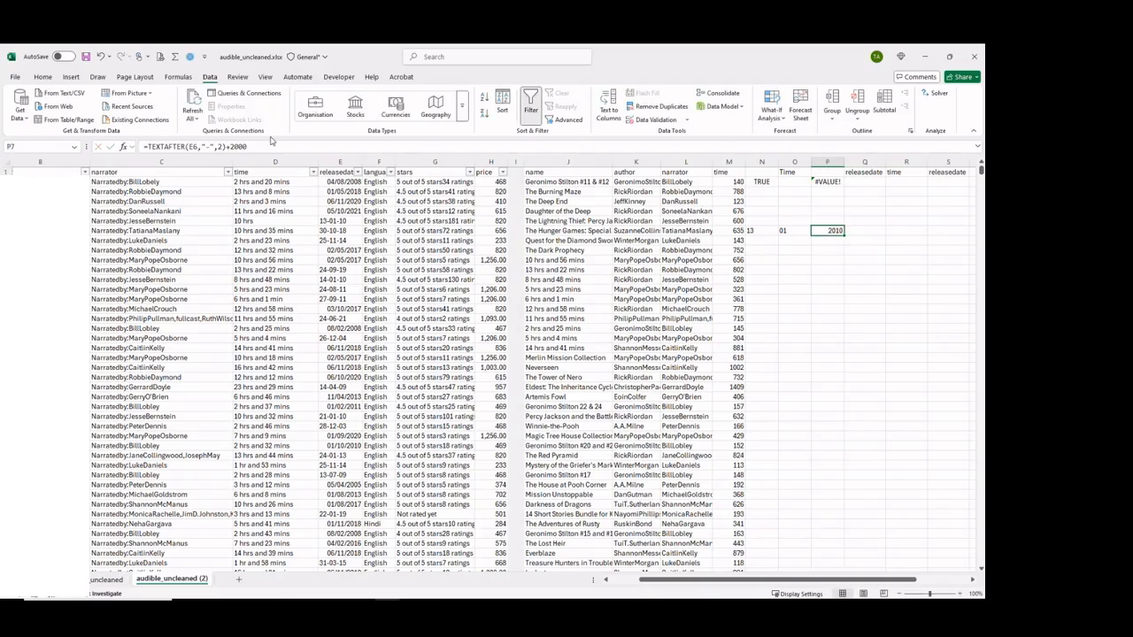
pyautogui.moveTo(256, 146); pyautogui.dragTo(147, 147)
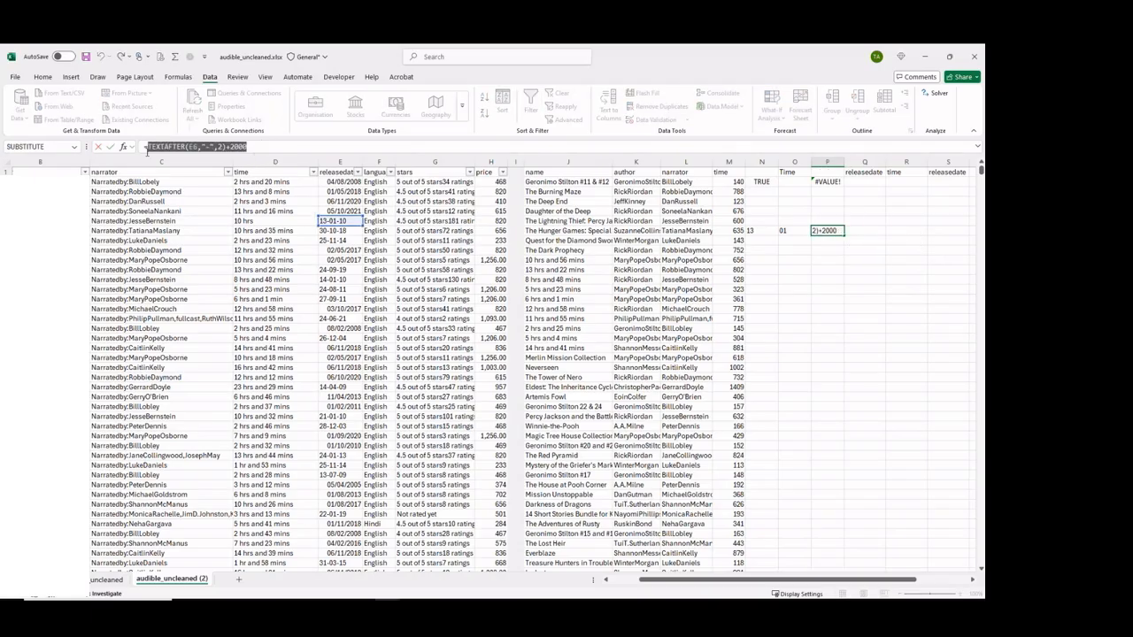
pyautogui.press('Escape')
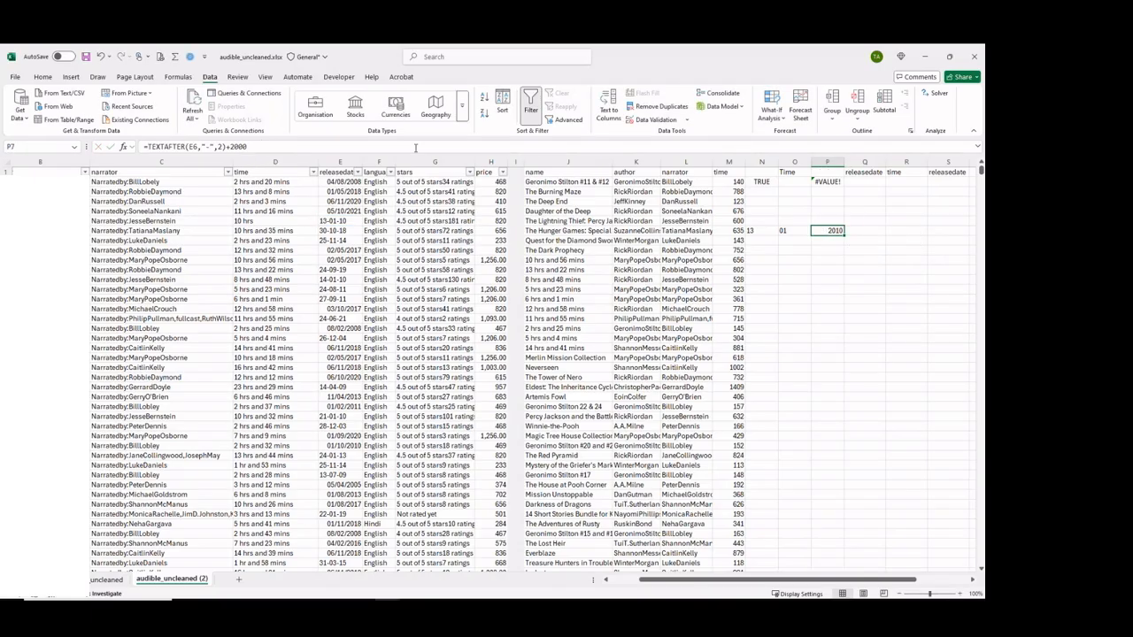
pyautogui.click(855, 230)
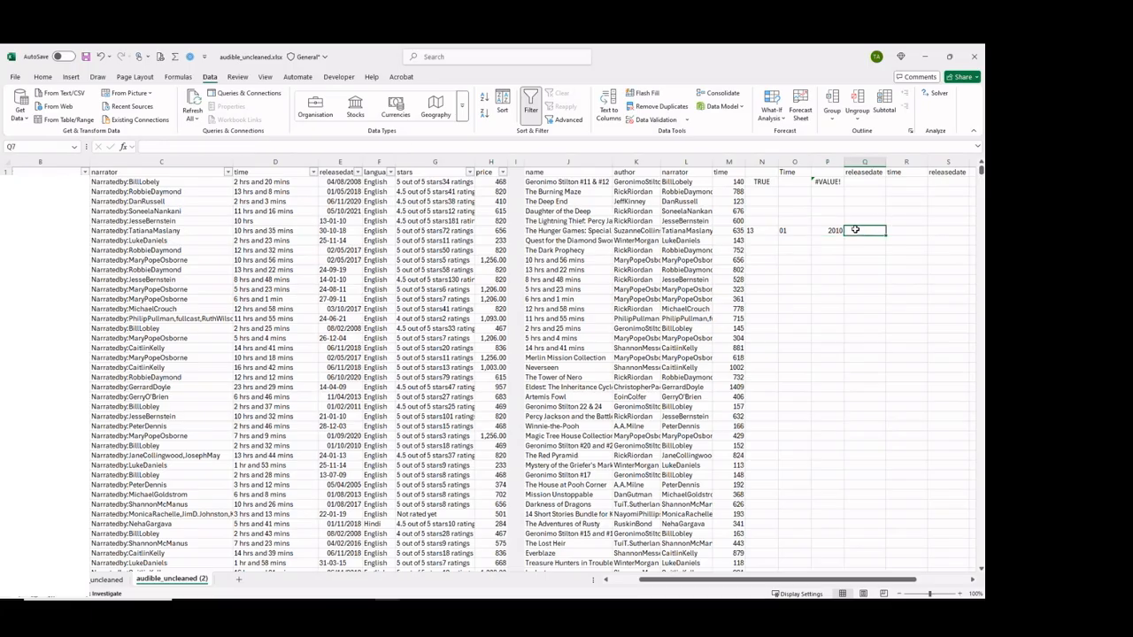
pyautogui.hotkey('ctrl', 'v')
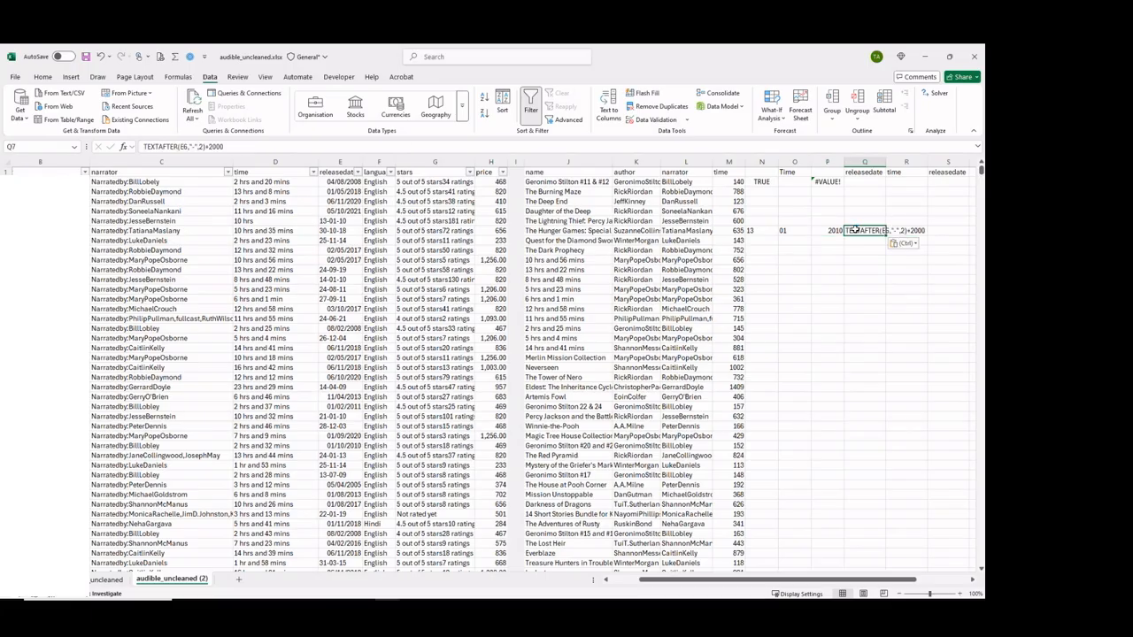
# Enter a comma in Q7 followed by O7's month expression as text, giving ,TEXTBEFORE(TEXTAFTER(E6,"-"),"-").
pyautogui.write('=')
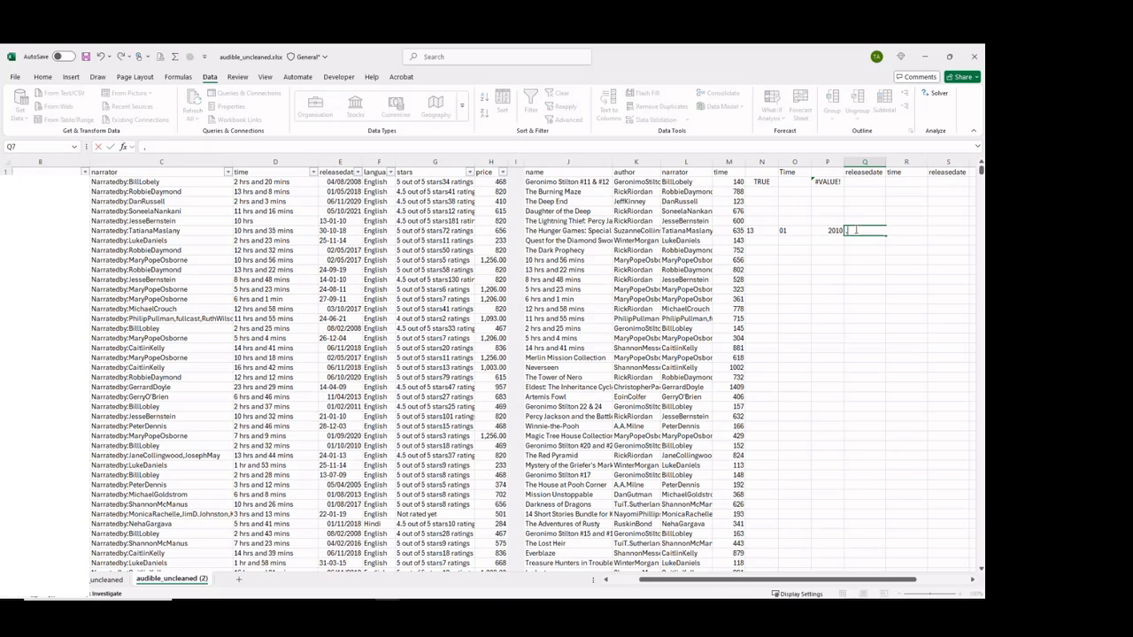
pyautogui.press('Escape')
pyautogui.click(832, 231)
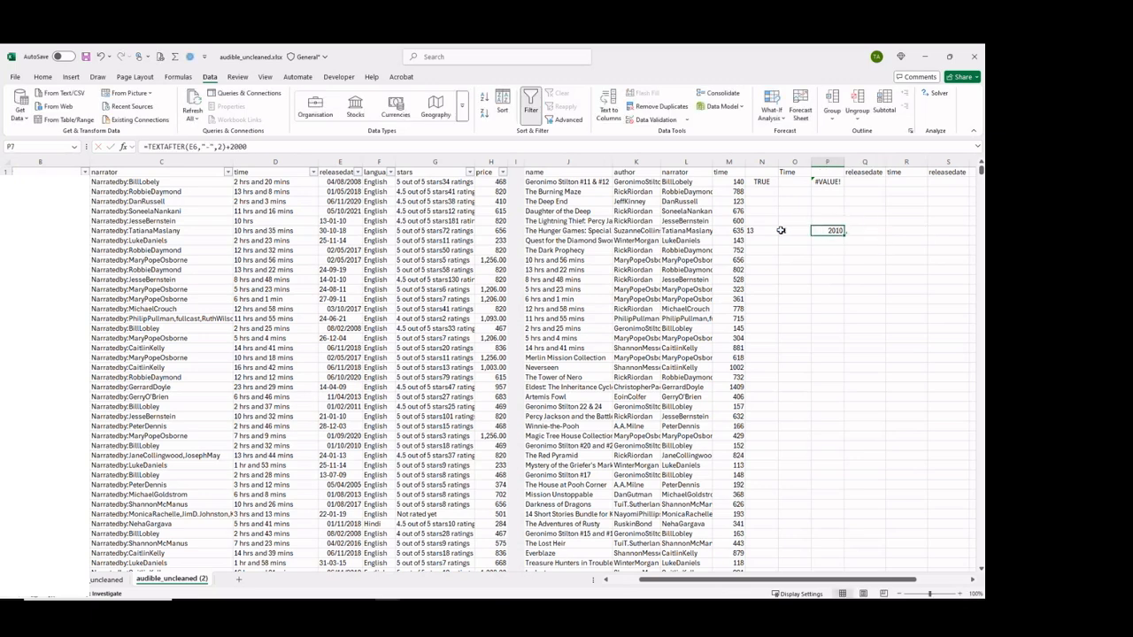
pyautogui.click(781, 230)
pyautogui.moveTo(301, 146); pyautogui.dragTo(147, 146)
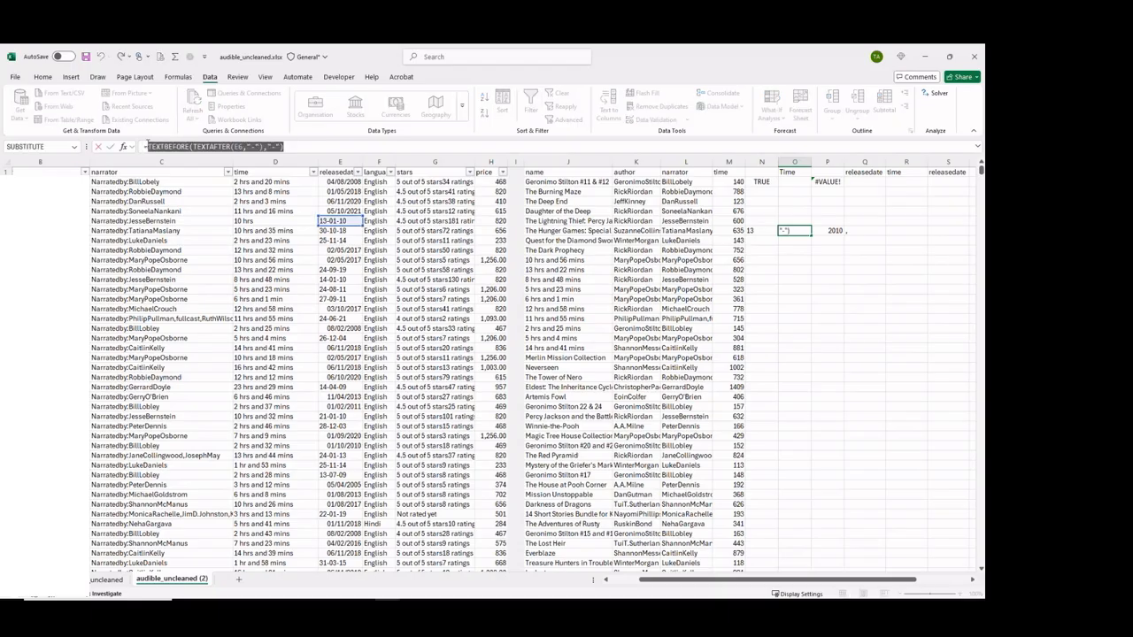
pyautogui.press('Return')
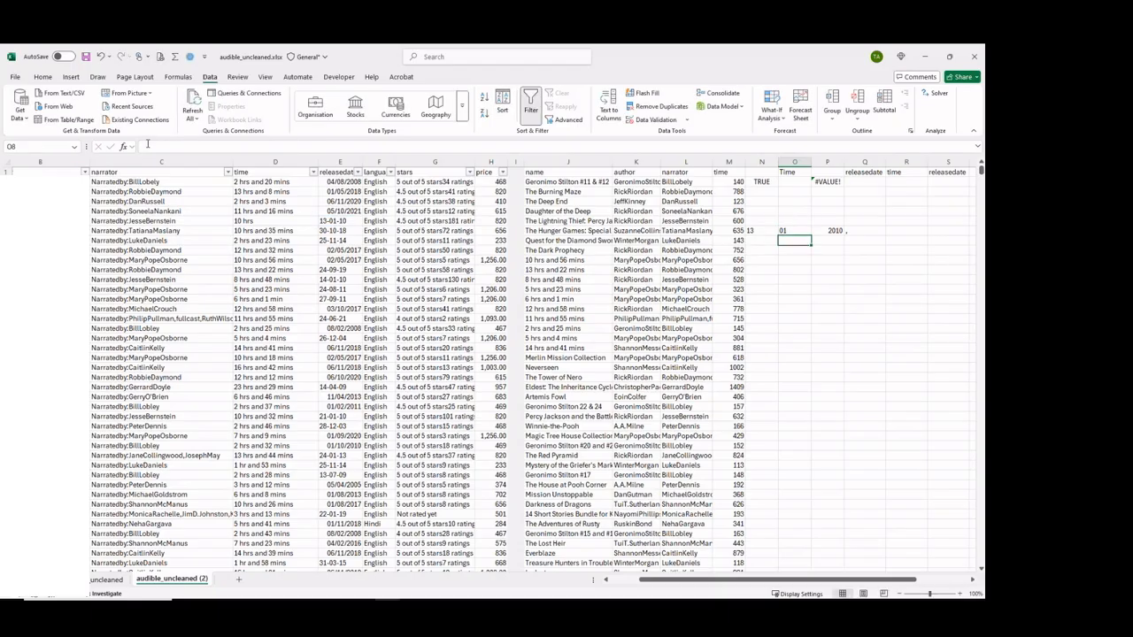
pyautogui.click(873, 230)
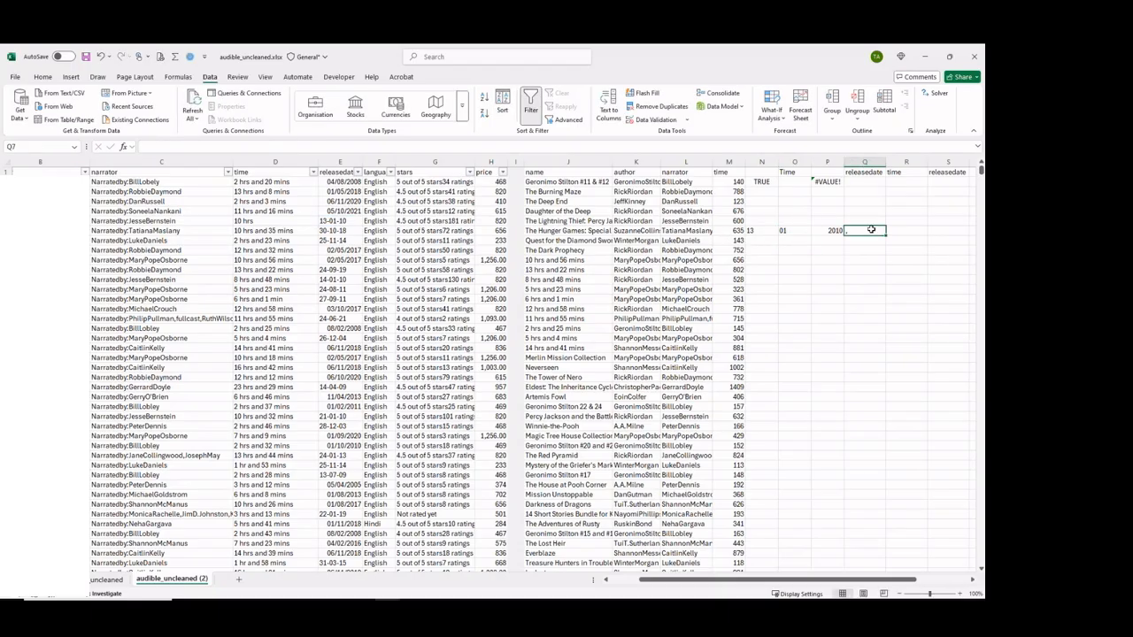
pyautogui.click(977, 147)
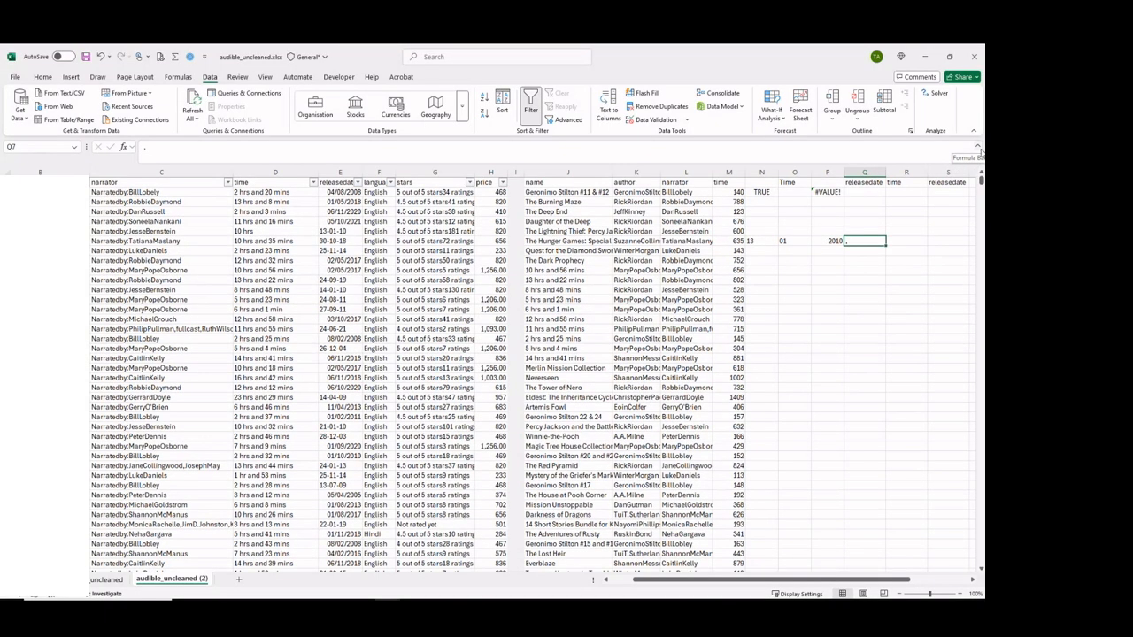
pyautogui.click(167, 151)
pyautogui.write(',')
pyautogui.hotkey('ctrl', 'v')
pyautogui.press('Return')
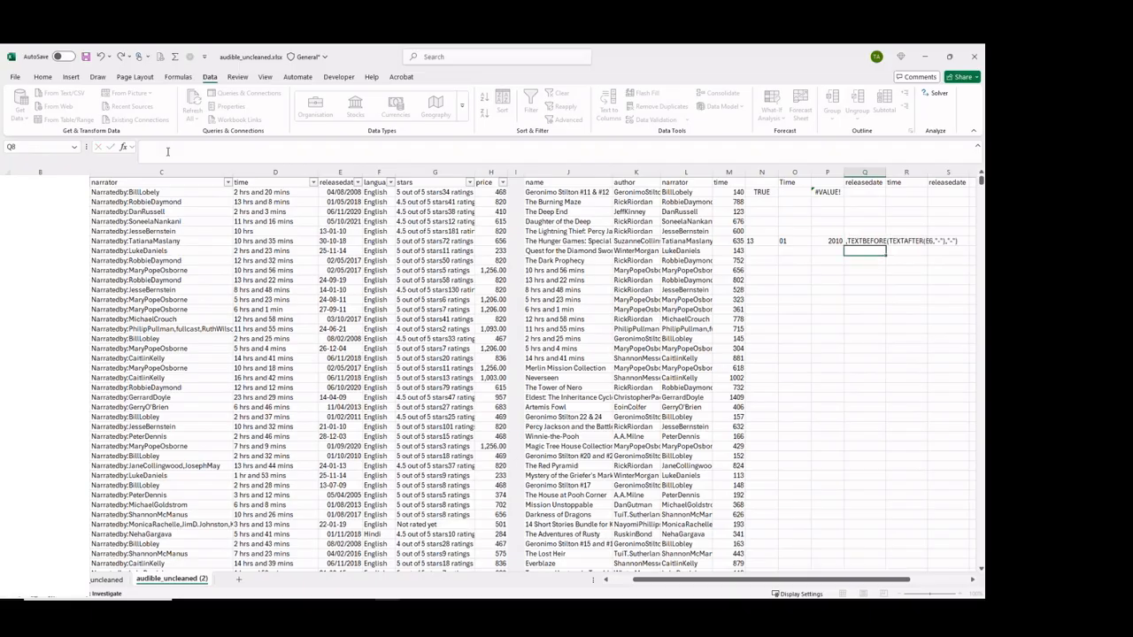
# Copy P7's year expression TEXTAFTER(E6,"-",2)+2000 and insert it in front of the comma in Q7.
pyautogui.click(825, 241)
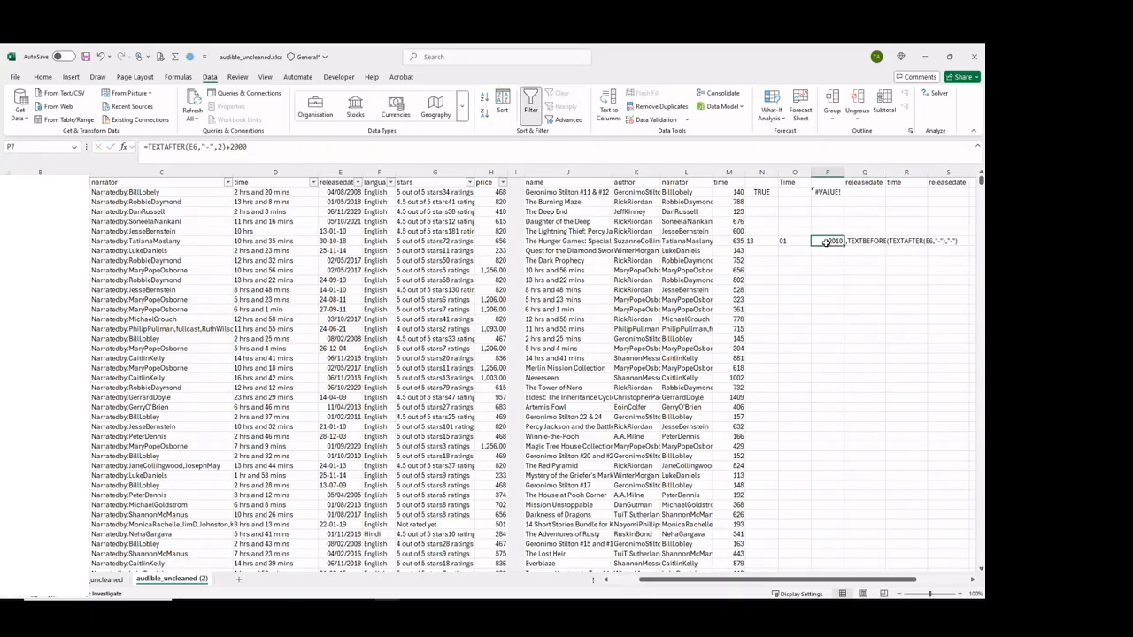
pyautogui.moveTo(248, 146); pyautogui.dragTo(148, 144)
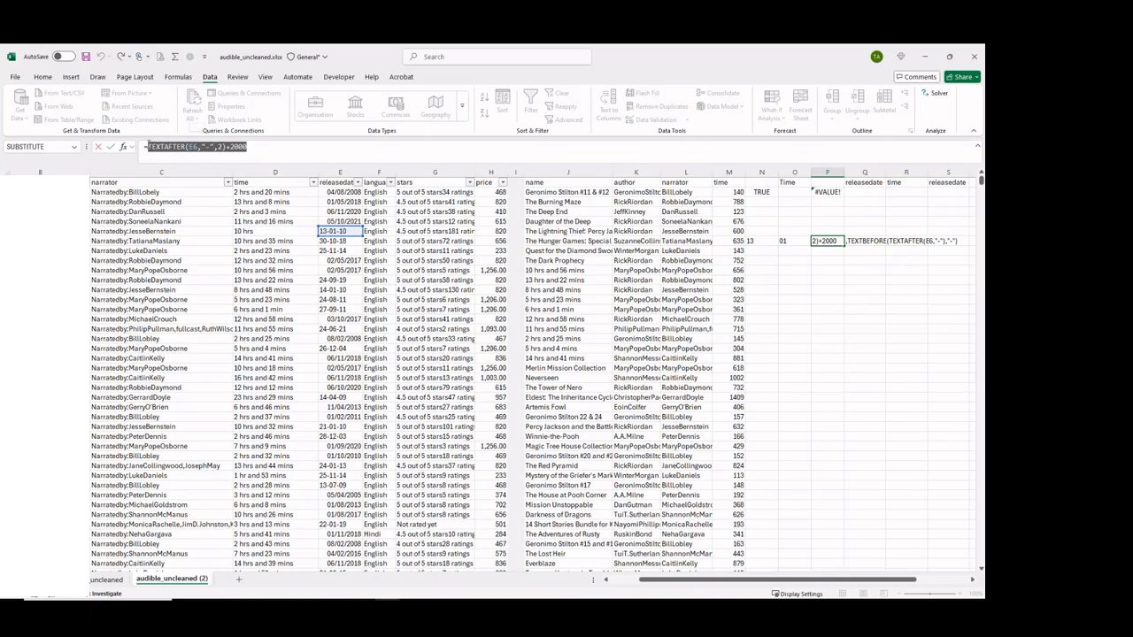
pyautogui.press('Escape')
pyautogui.click(855, 239)
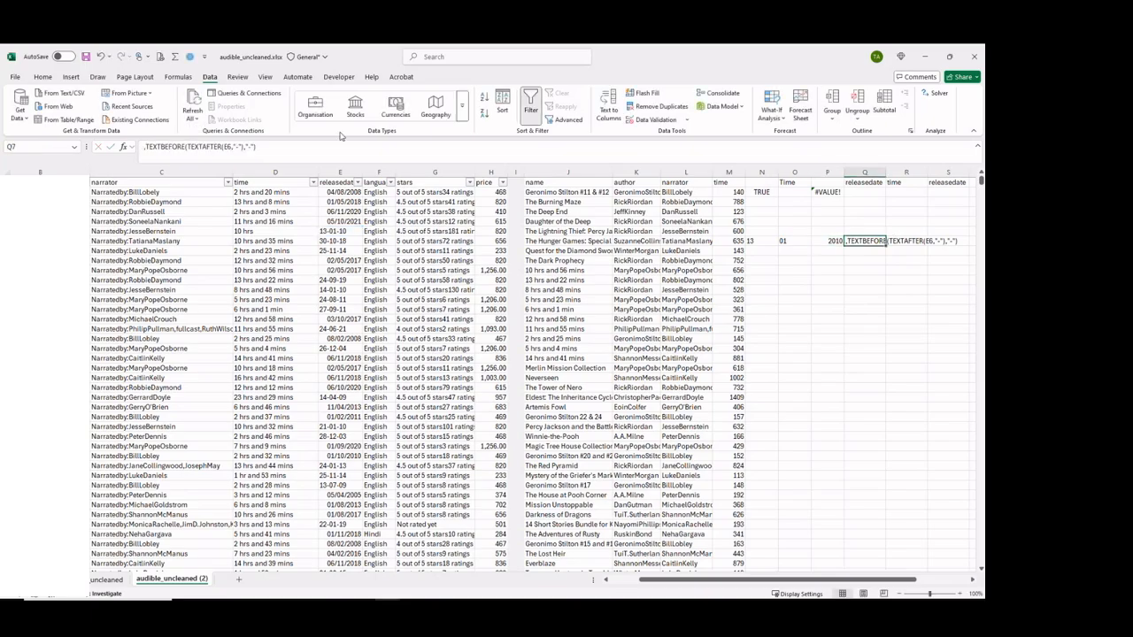
pyautogui.click(142, 147)
pyautogui.hotkey('ctrl', 'v')
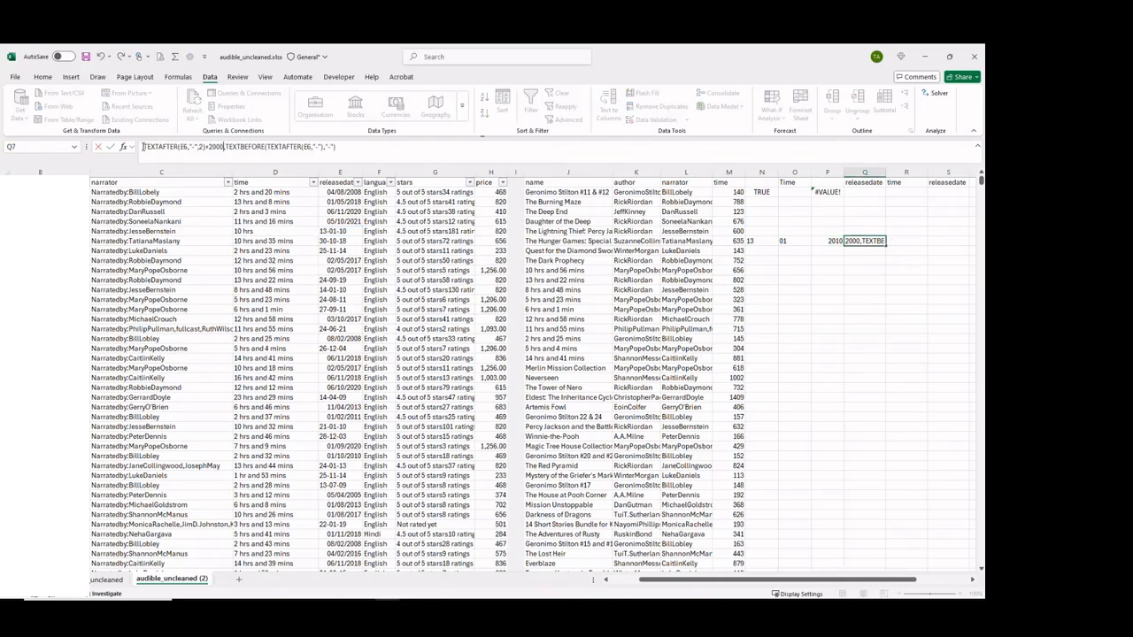
pyautogui.press('Return')
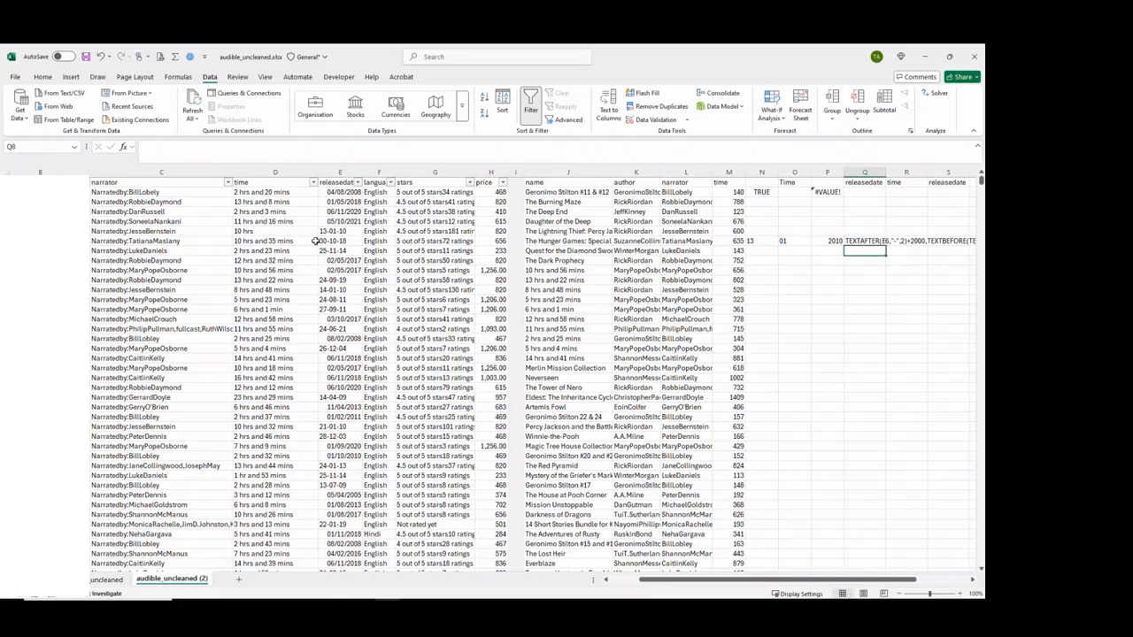
# Copy N7's day expression TEXTBEFORE(E6,"-") and append it to the text in Q7 after a comma.
pyautogui.click(754, 241)
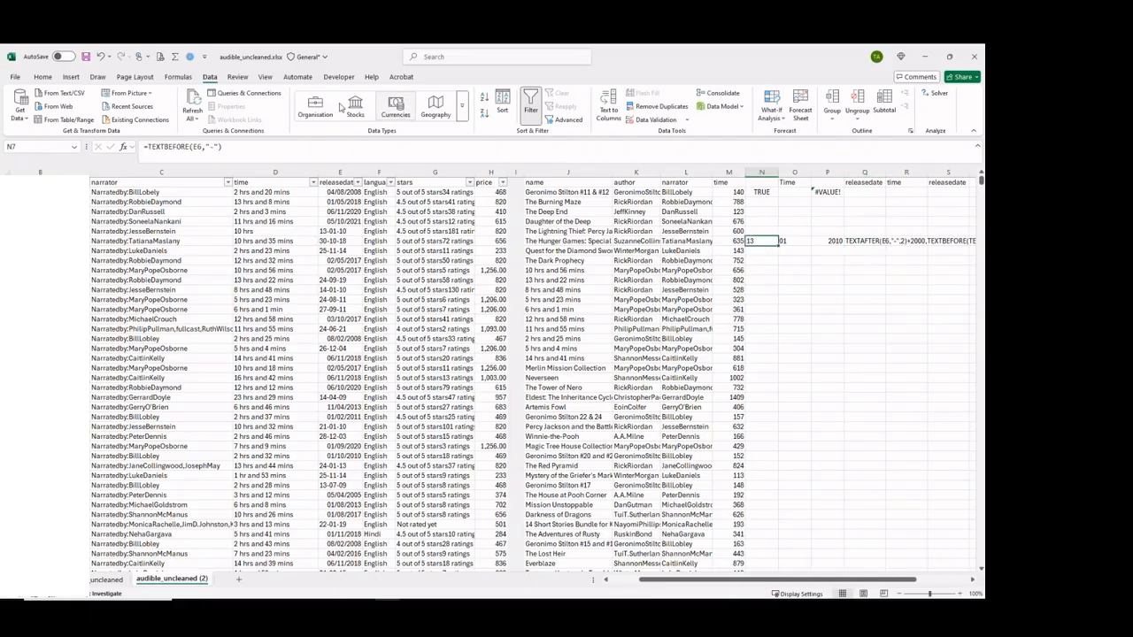
pyautogui.moveTo(236, 148); pyautogui.dragTo(148, 148)
pyautogui.hotkey('ctrl', 'c')
pyautogui.press('Return')
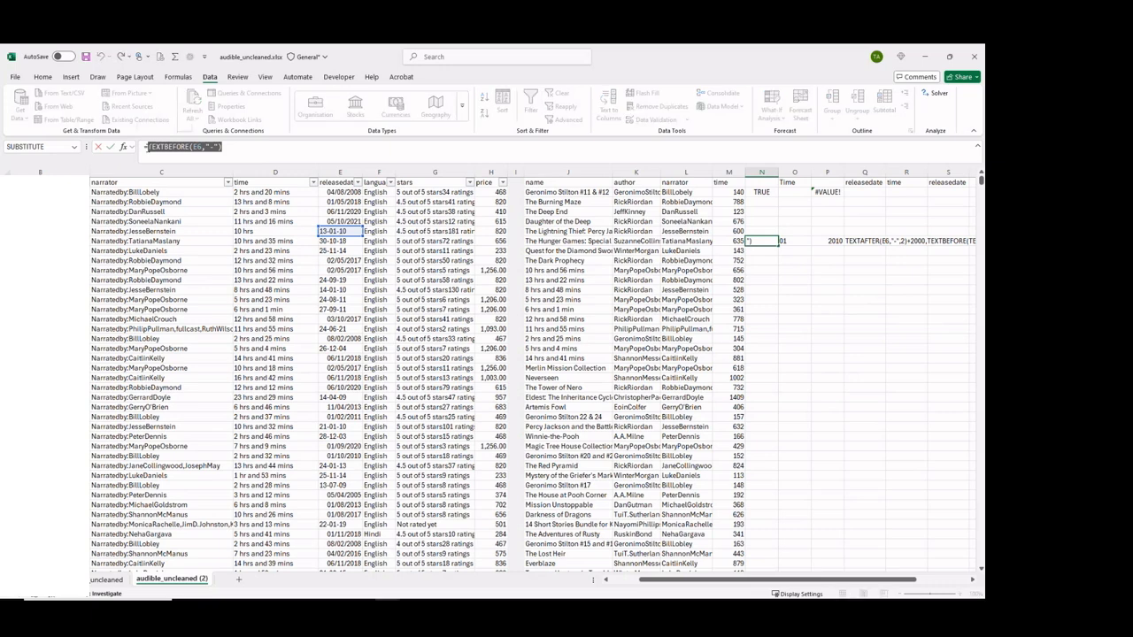
pyautogui.click(852, 239)
pyautogui.click(346, 147)
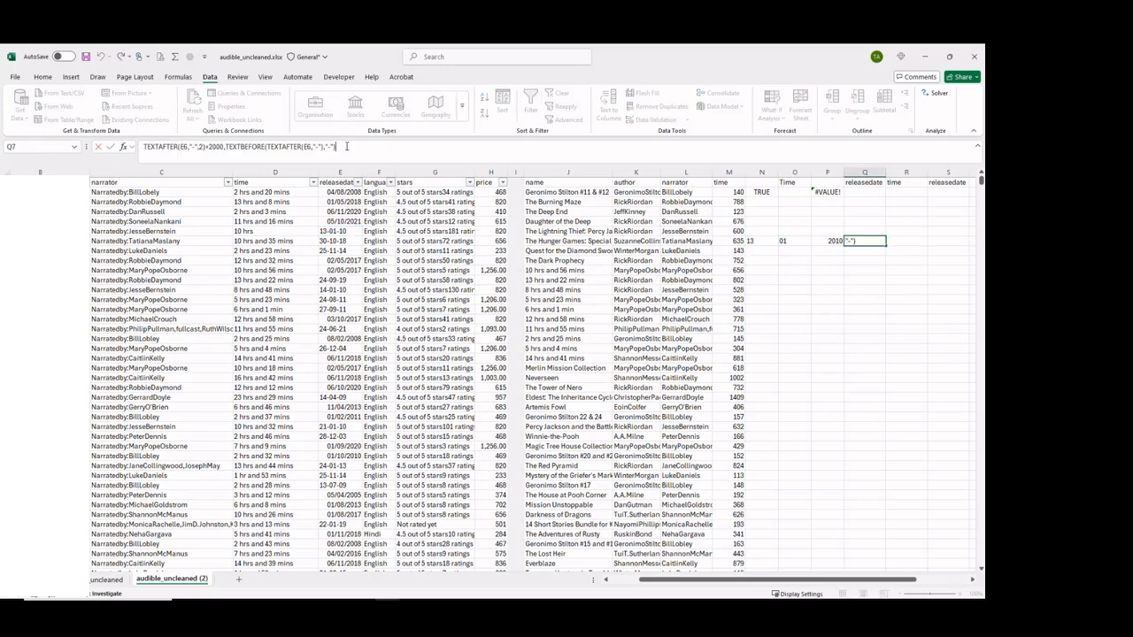
pyautogui.write(',')
pyautogui.hotkey('ctrl', 'v')
# Wrap the Q7 text in DATE, making it =DATE(TEXTAFTER(E6,"-",2)+2000,TEXTBEFORE(TEXTAFTER(E6,"-"),"-"),TEXTBEFORE(E6,"-")).
pyautogui.click(141, 147)
pyautogui.write('=DATE(')
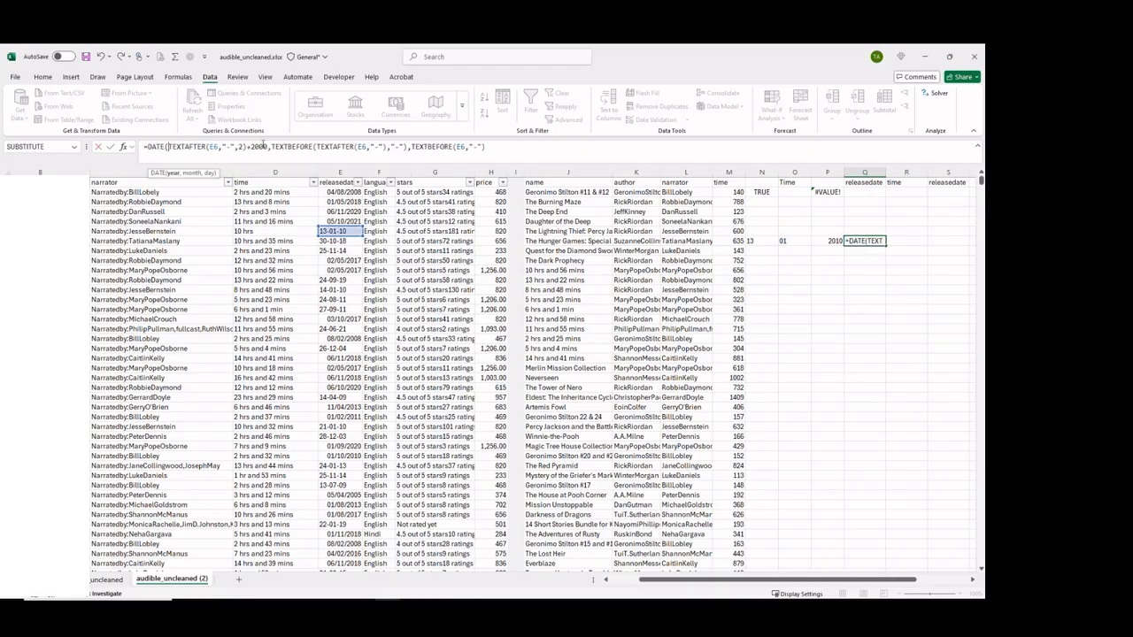
pyautogui.click(268, 146)
pyautogui.click(405, 147)
pyautogui.click(489, 146)
pyautogui.press('Return')
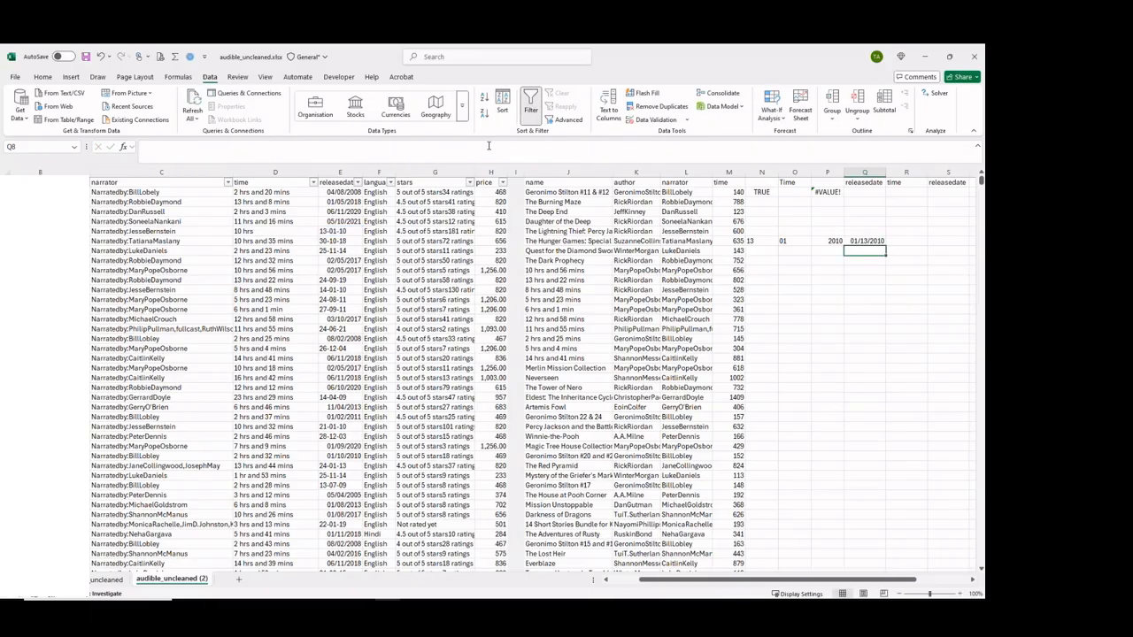
# Copy the complete DATE expression from Q7 without its equals sign, leaving the cell's formula as it is.
pyautogui.click(761, 191)
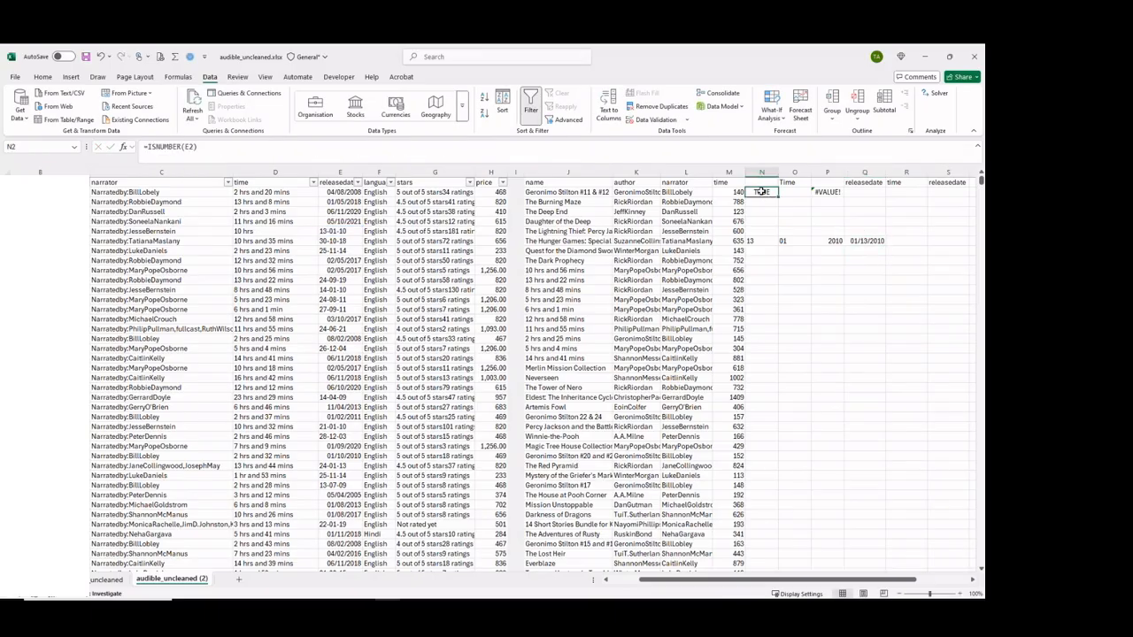
pyautogui.click(867, 240)
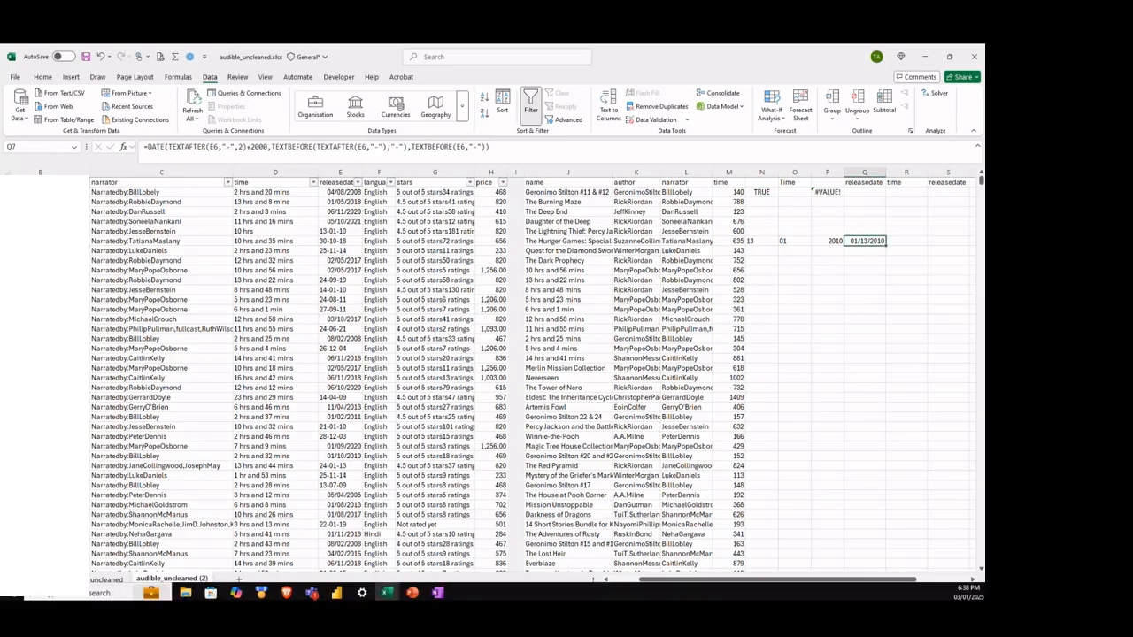
pyautogui.click(763, 190)
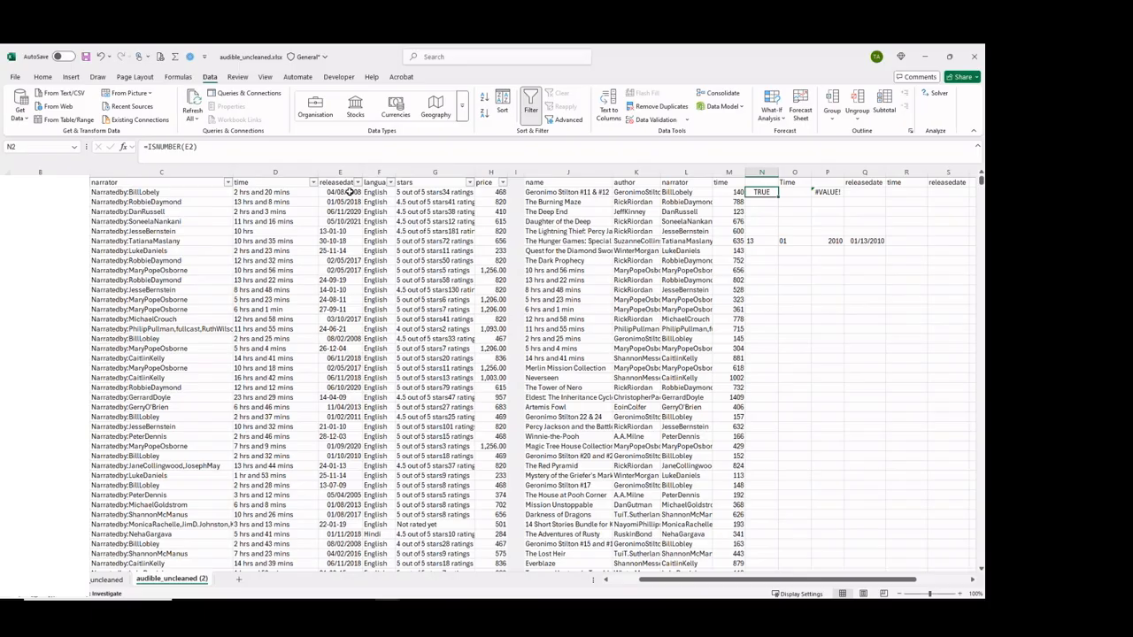
pyautogui.click(864, 241)
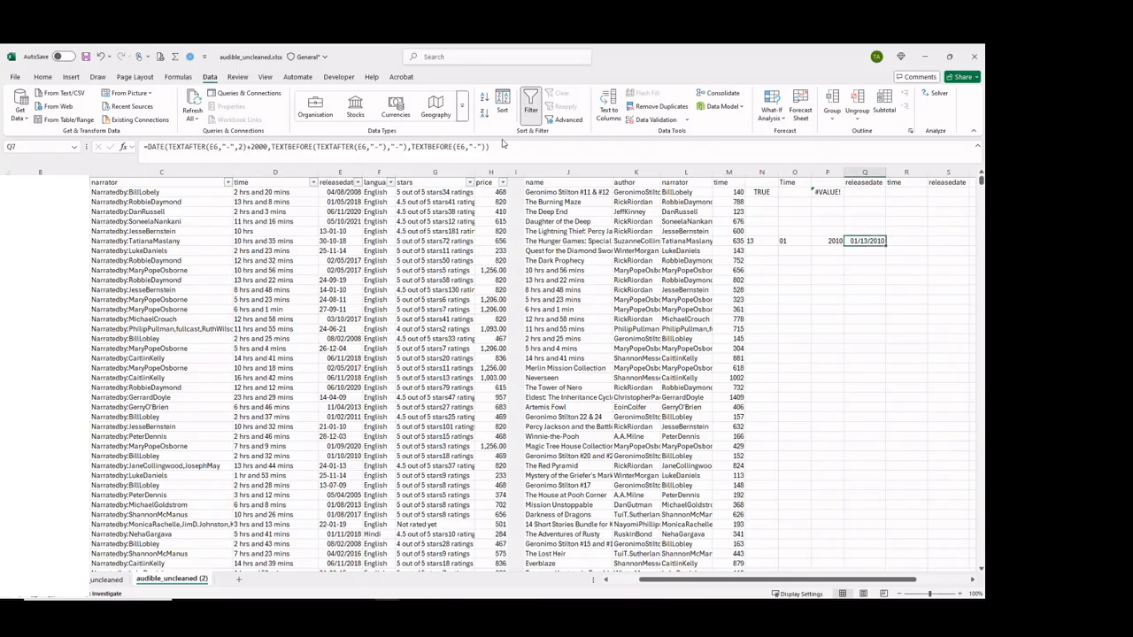
pyautogui.moveTo(501, 146); pyautogui.dragTo(172, 143)
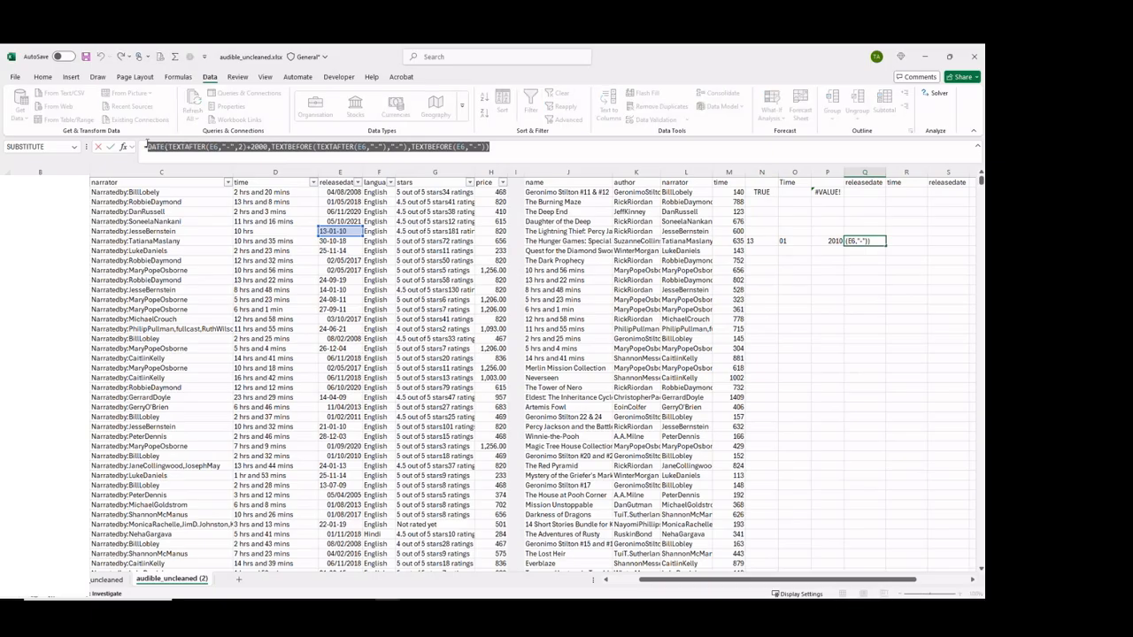
pyautogui.press('Escape')
# Wrap N2's ISNUMBER(E2) test in IF, returning E2 when true and the copied DATE expression when false.
pyautogui.click(757, 192)
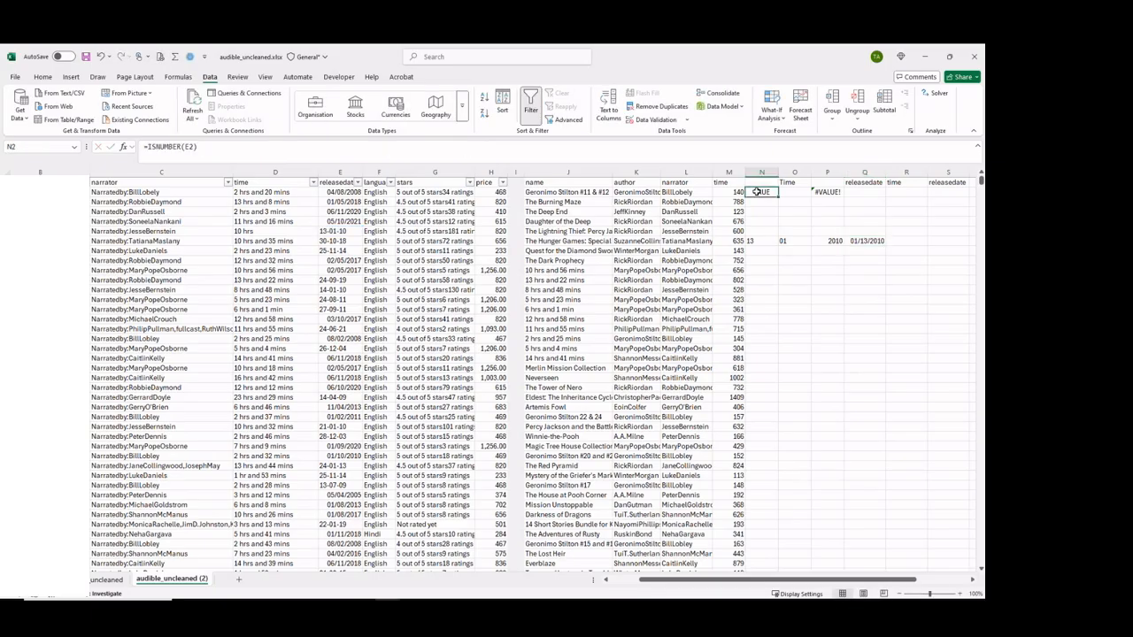
pyautogui.click(148, 146)
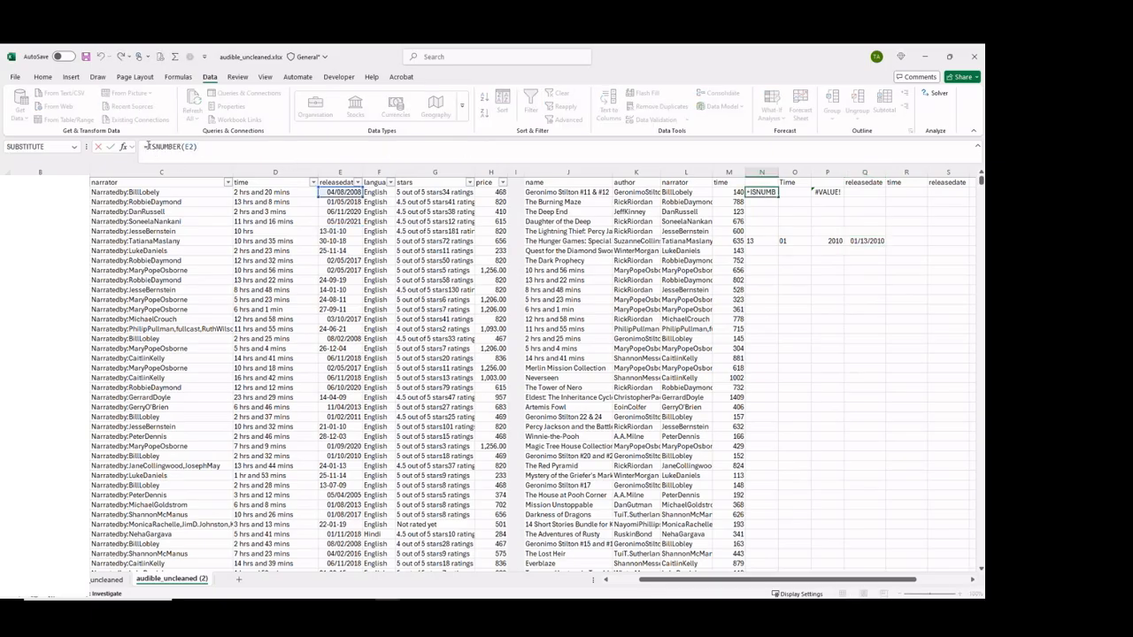
pyautogui.write('IF(')
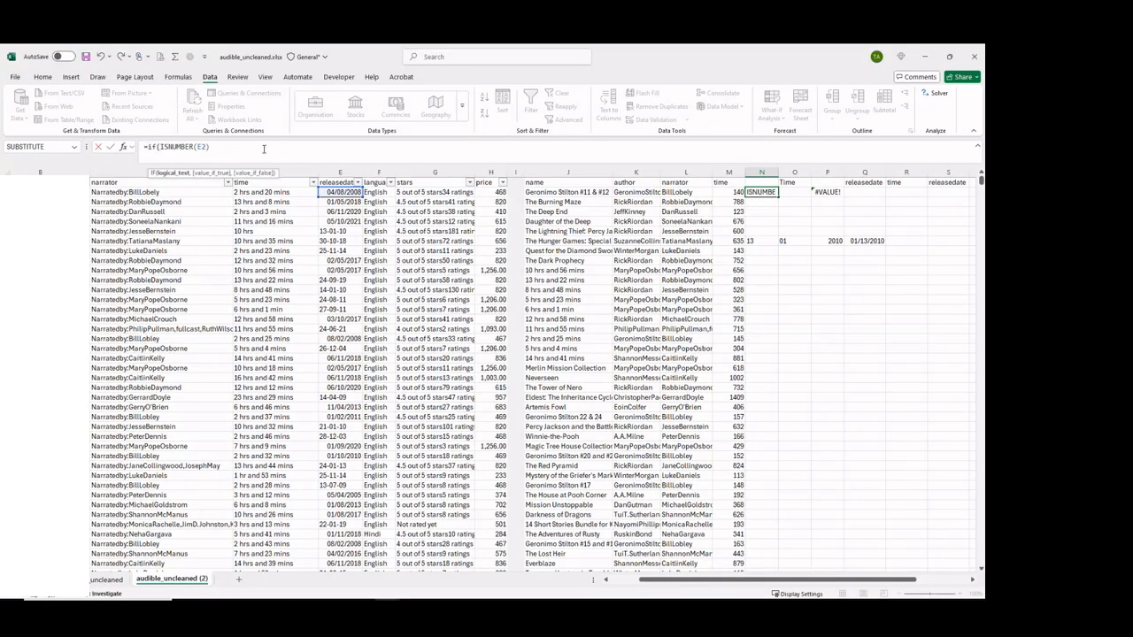
pyautogui.write(',')
pyautogui.click(343, 192)
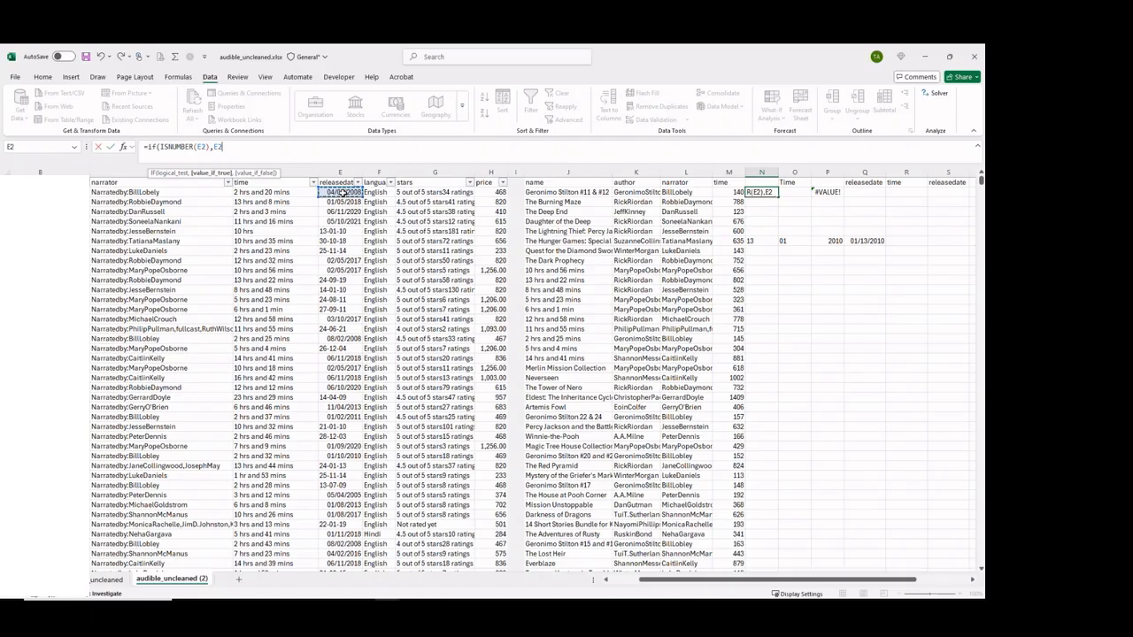
pyautogui.write(',')
pyautogui.hotkey('ctrl', 'v')
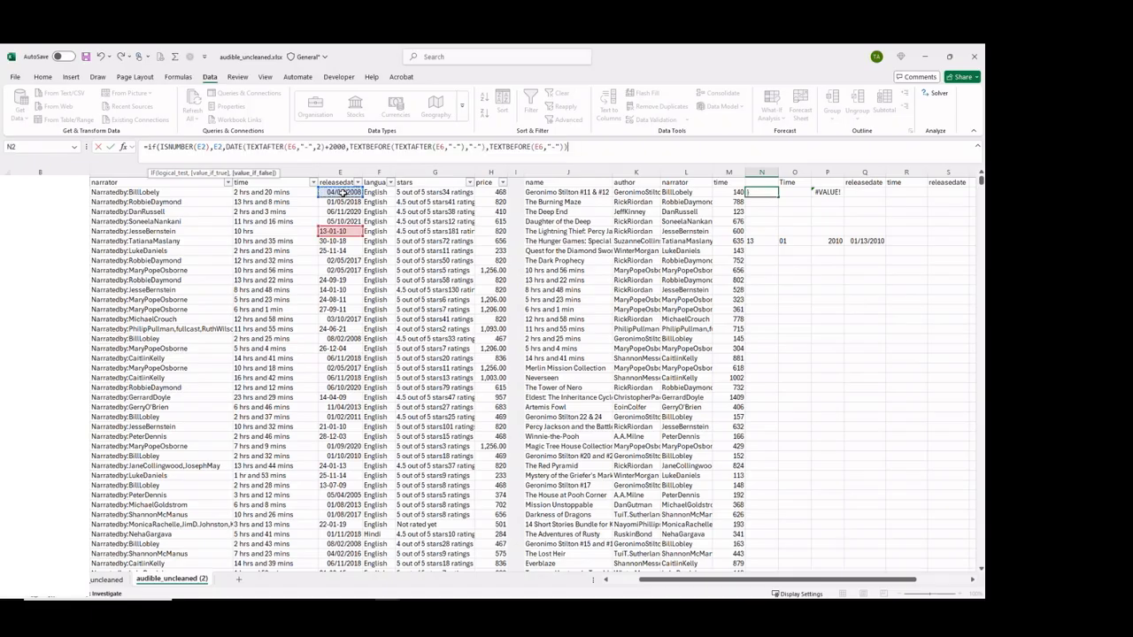
pyautogui.write(')')
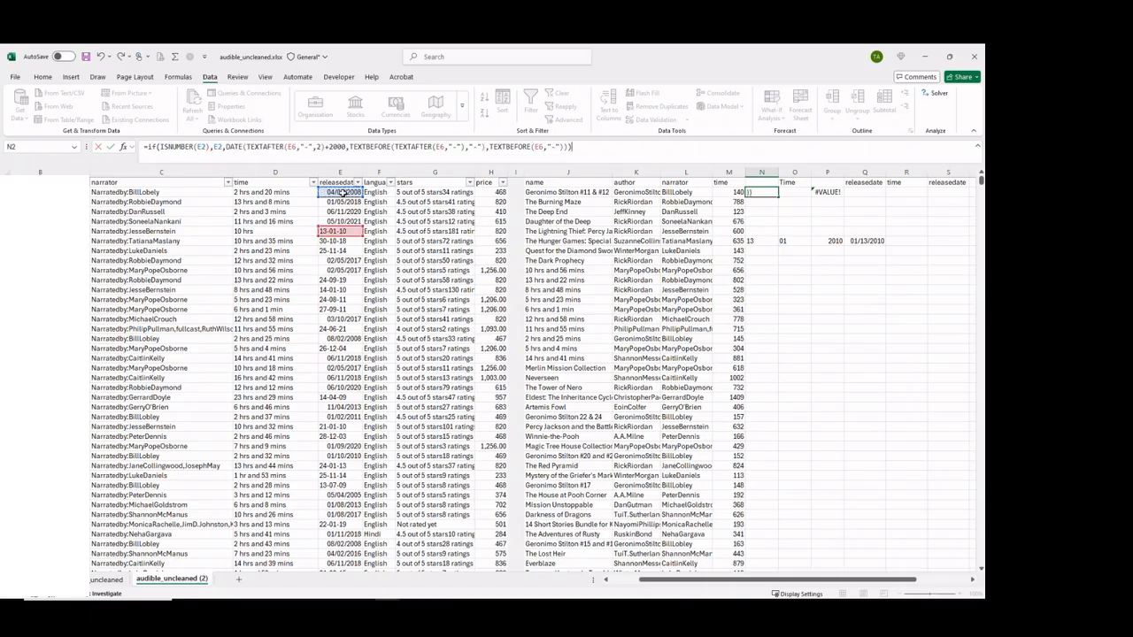
pyautogui.press('Return')
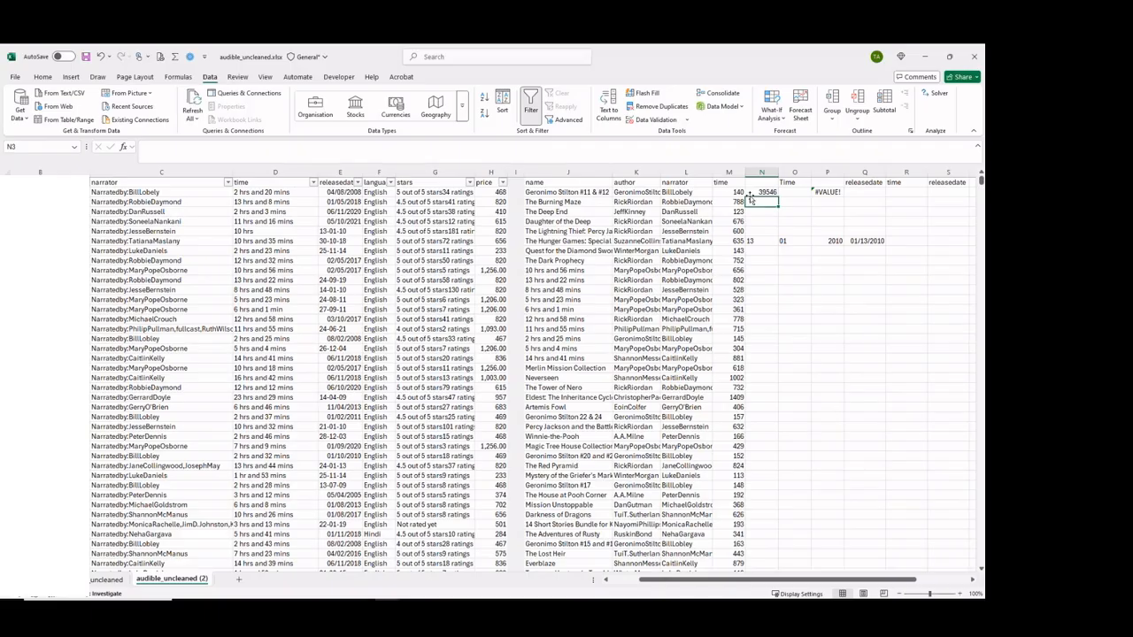
pyautogui.click(765, 193)
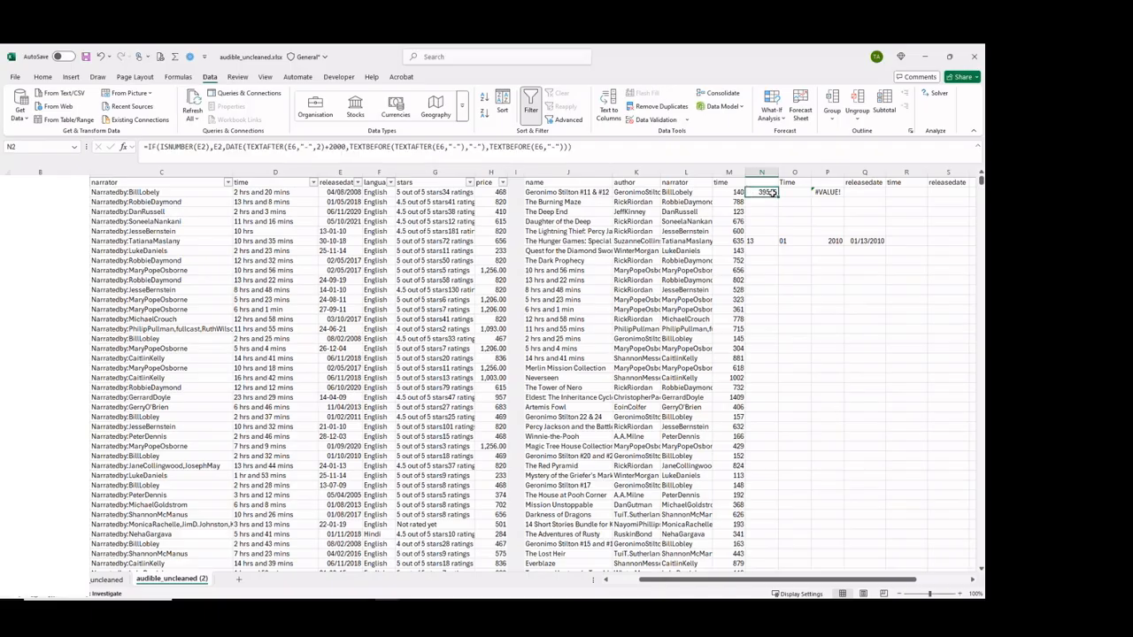
# Apply the Date number format to the formula result in N2.
pyautogui.hotkey('ctrl', '1')
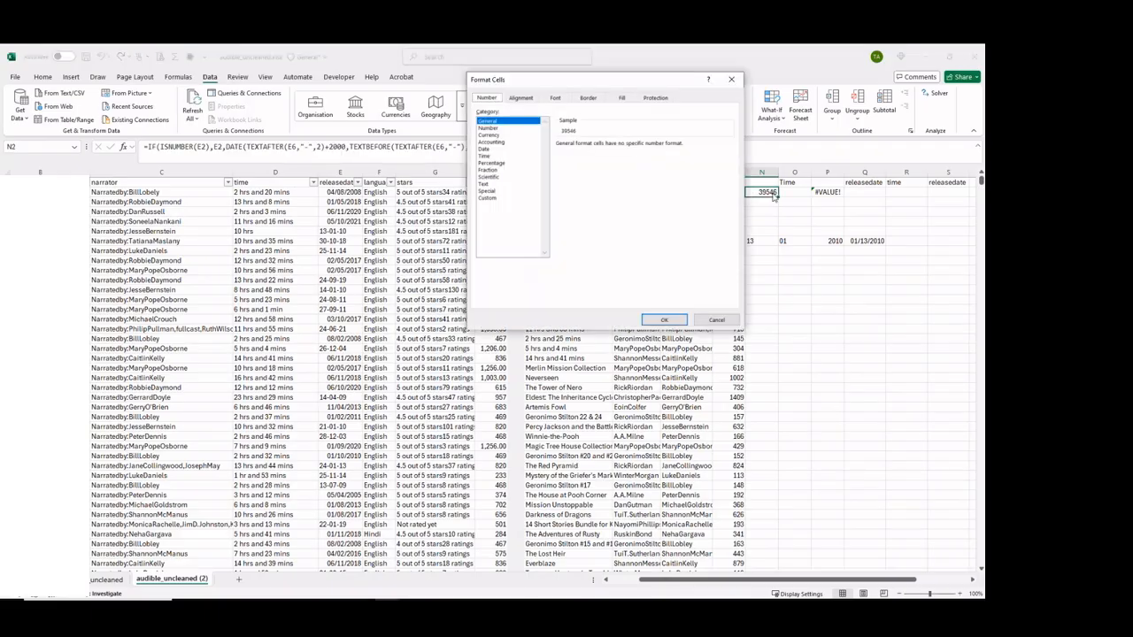
pyautogui.click(486, 150)
pyautogui.click(664, 319)
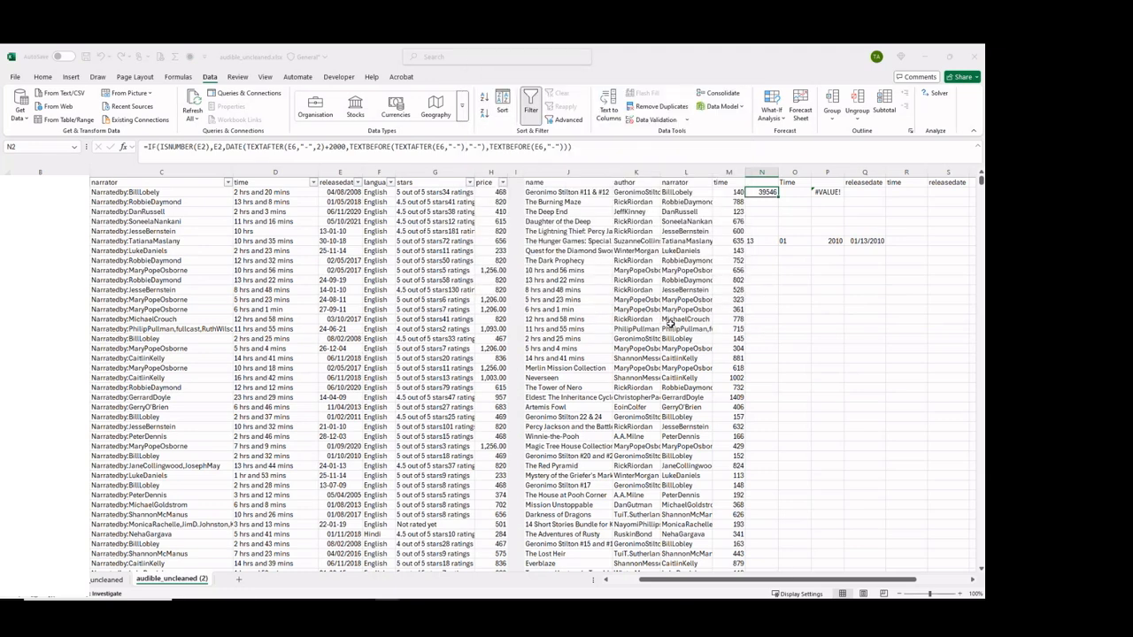
# Fill N2's formula down to N6 and inspect the cell references in N6 and N5.
pyautogui.moveTo(782, 196); pyautogui.dragTo(783, 232)
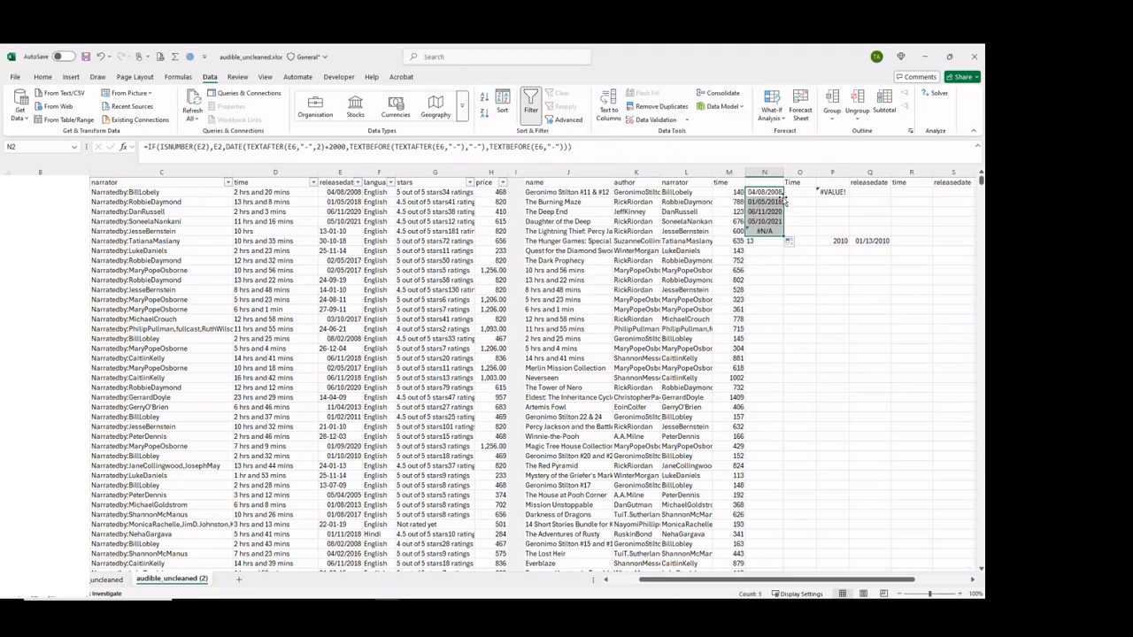
pyautogui.doubleClick(763, 231)
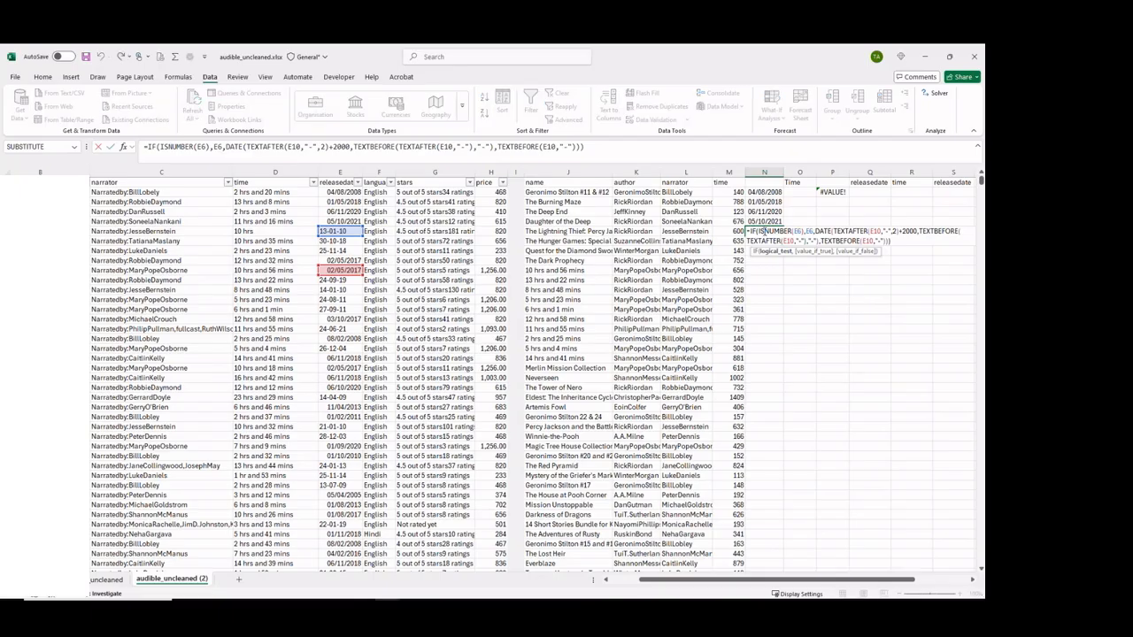
pyautogui.press('Escape')
pyautogui.doubleClick(766, 221)
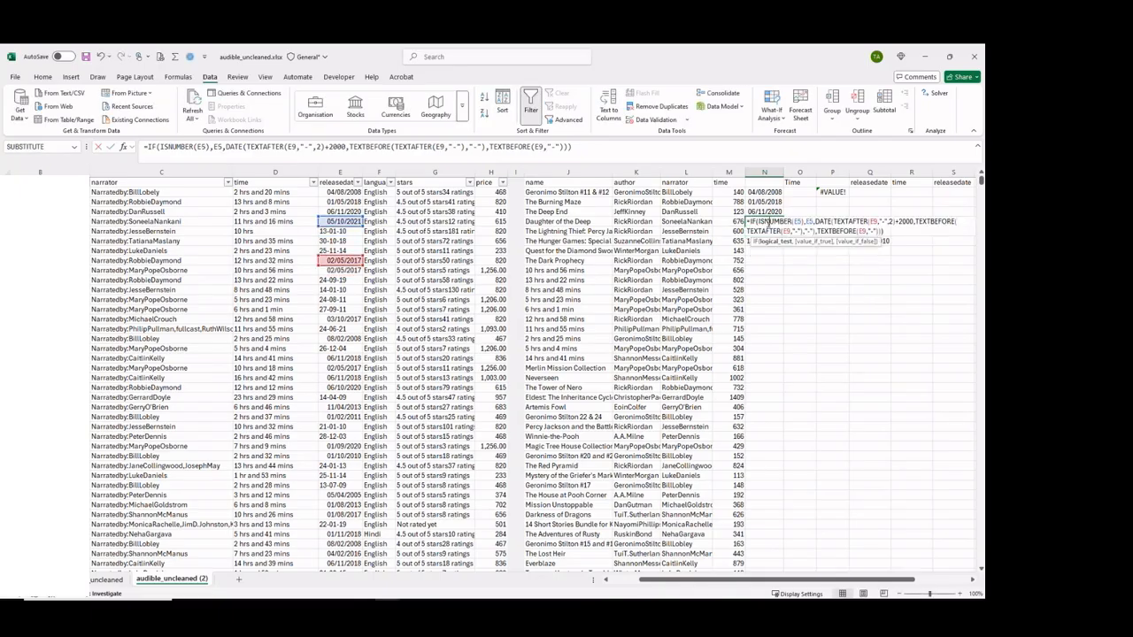
pyautogui.press('Escape')
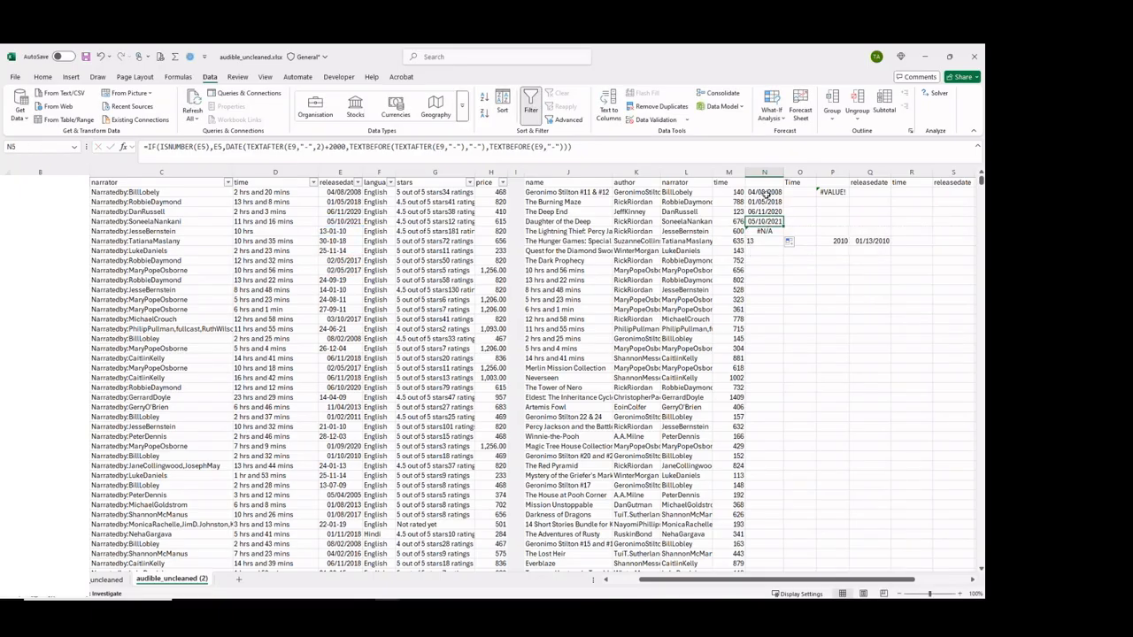
# Change every E6 reference inside N2's DATE expression to E2, leaving the IF and ISNUMBER parts as they are.
pyautogui.doubleClick(766, 192)
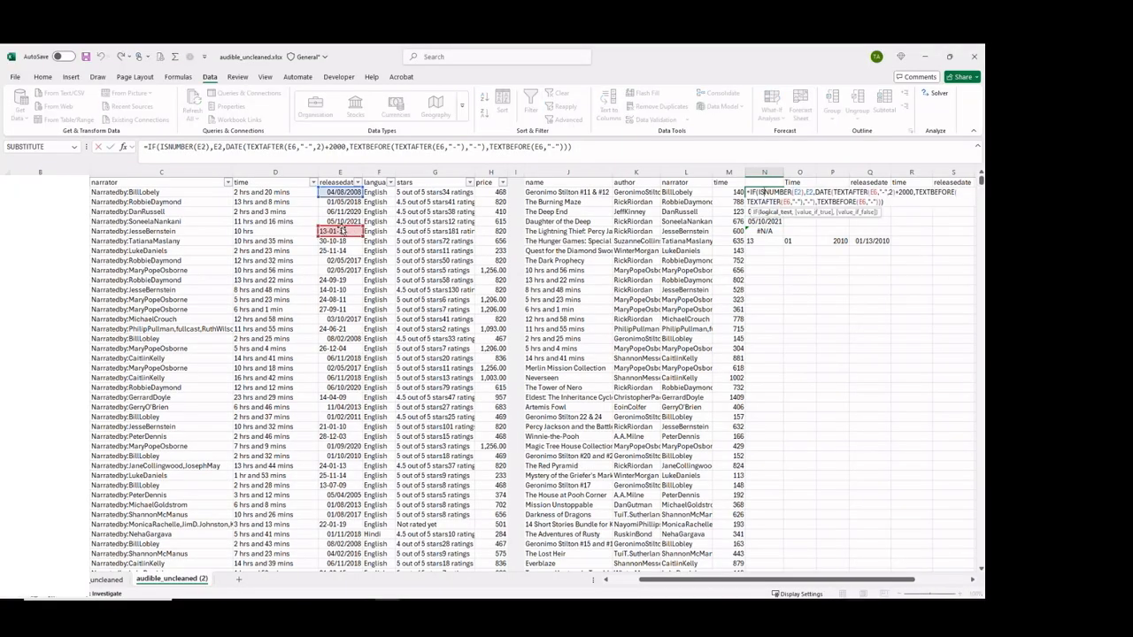
pyautogui.press('Up')
pyautogui.press('Up')
pyautogui.press('Up')
pyautogui.press('Up')
pyautogui.press('Up')
pyautogui.press('Up')
pyautogui.press('Up')
pyautogui.press('Up')
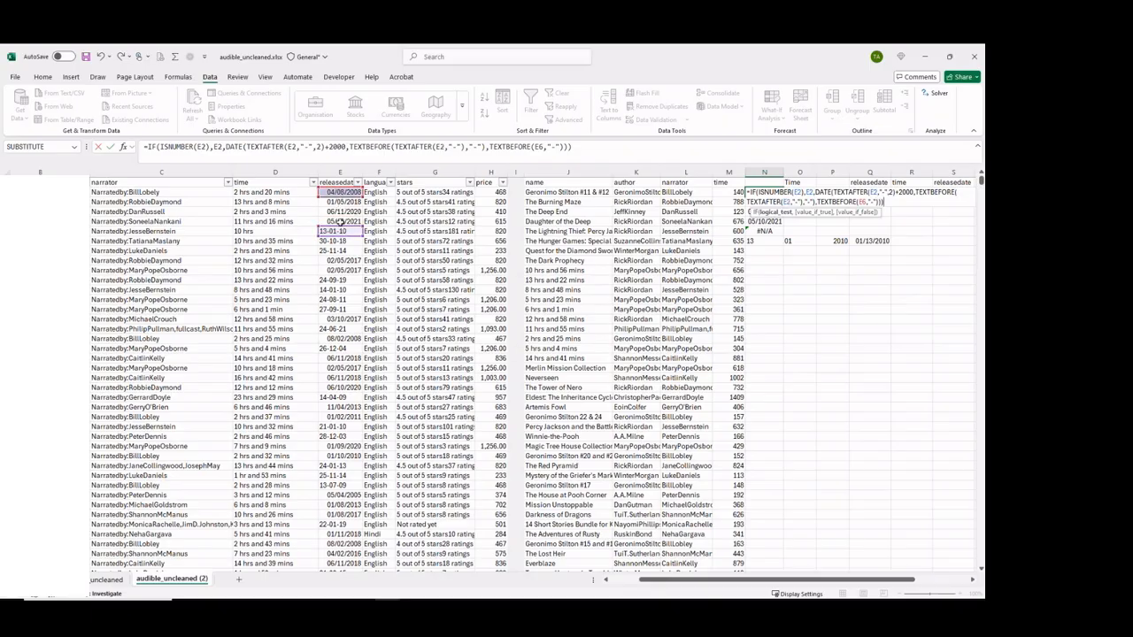
pyautogui.click(336, 191)
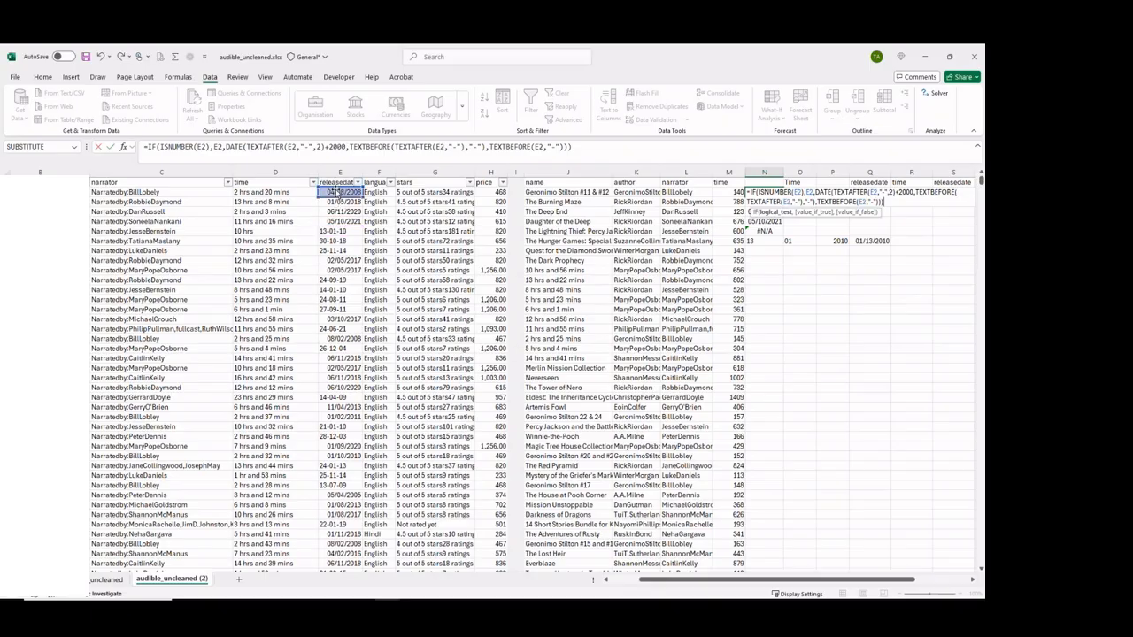
pyautogui.press('Return')
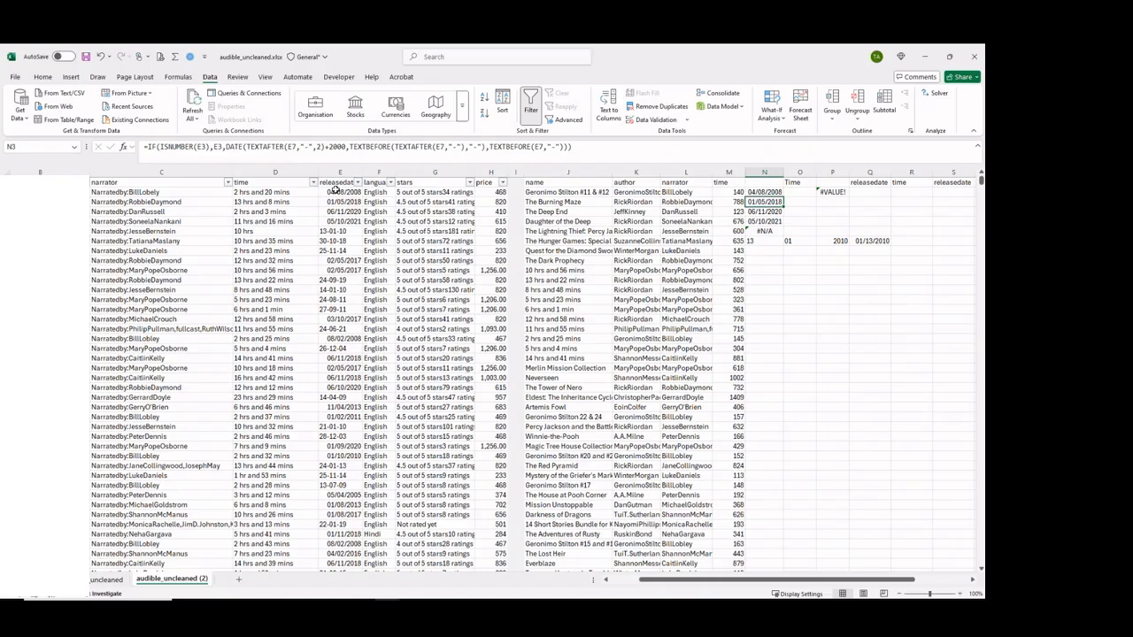
# Clear N6:N7, fill N5's formula down column N, and inspect the references in N13.
pyautogui.click(764, 231)
pyautogui.press('Delete')
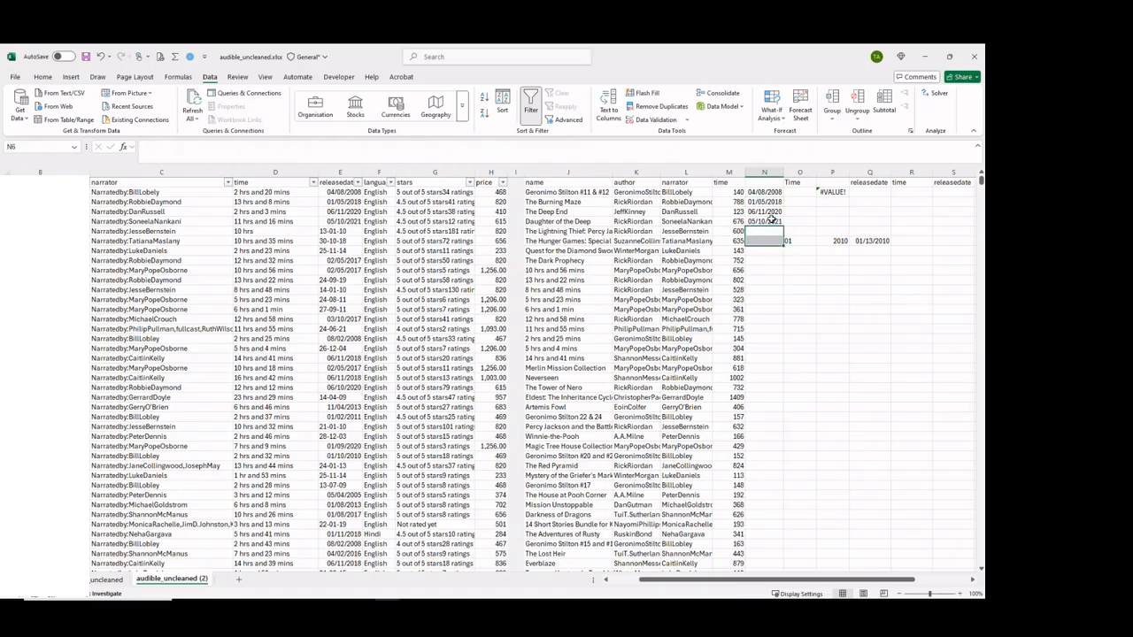
pyautogui.click(766, 221)
pyautogui.doubleClick(784, 226)
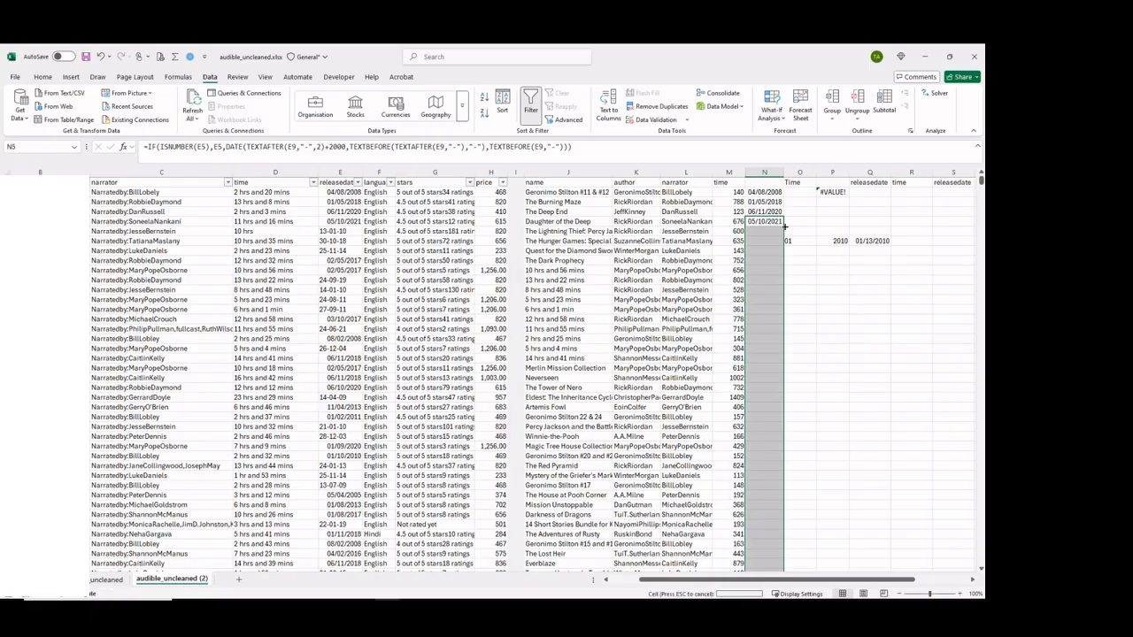
pyautogui.doubleClick(767, 299)
pyautogui.press('Escape')
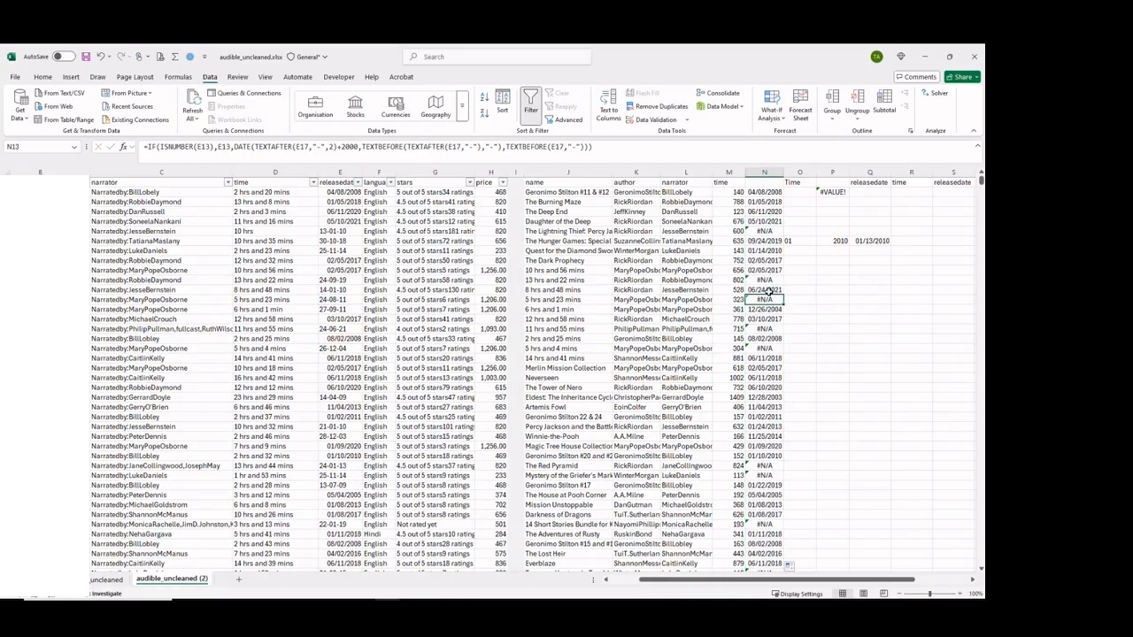
# Check N2's formula and clear all the filled formulas in column N from N3 down.
pyautogui.doubleClick(767, 191)
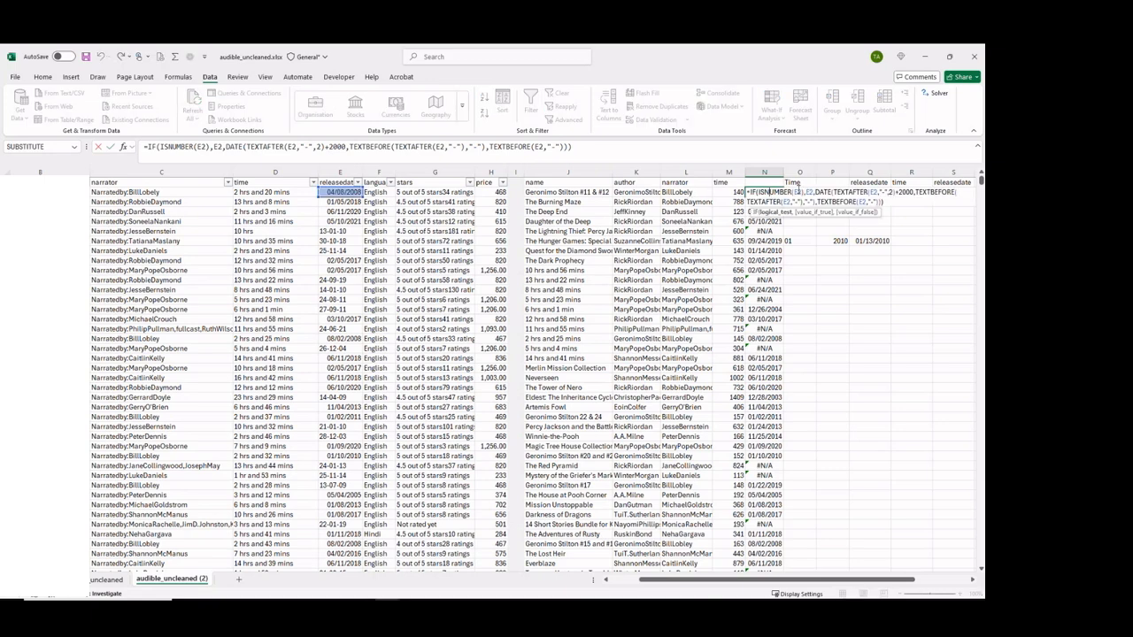
pyautogui.press('Escape')
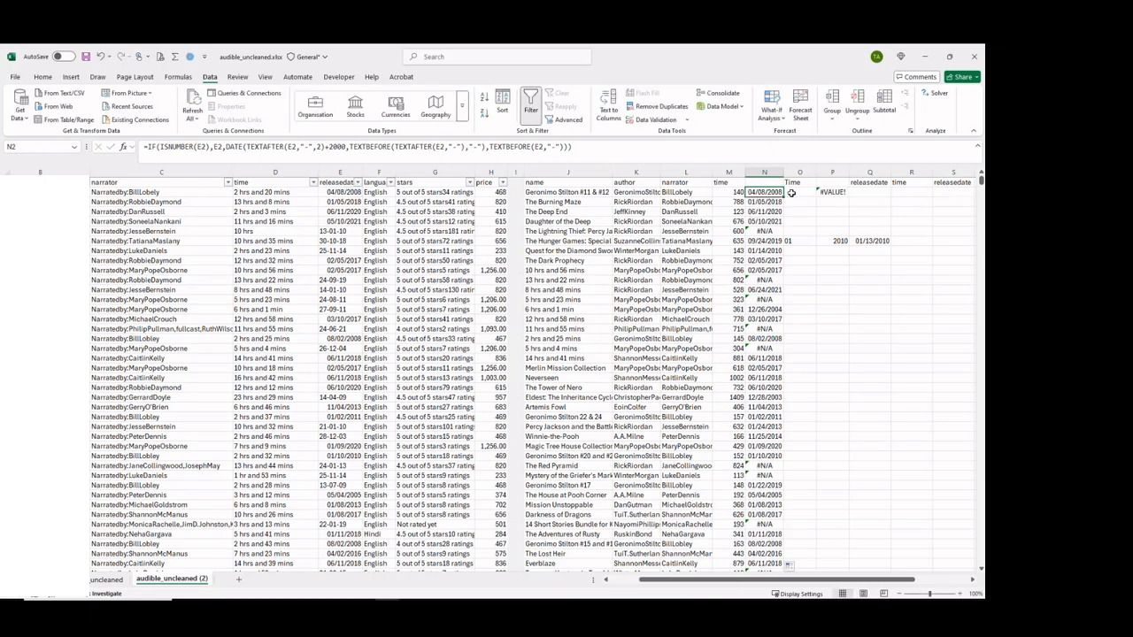
pyautogui.press('Down')
pyautogui.hotkey('shift', 'Down')
pyautogui.hotkey('ctrl', 'shift', 'Down')
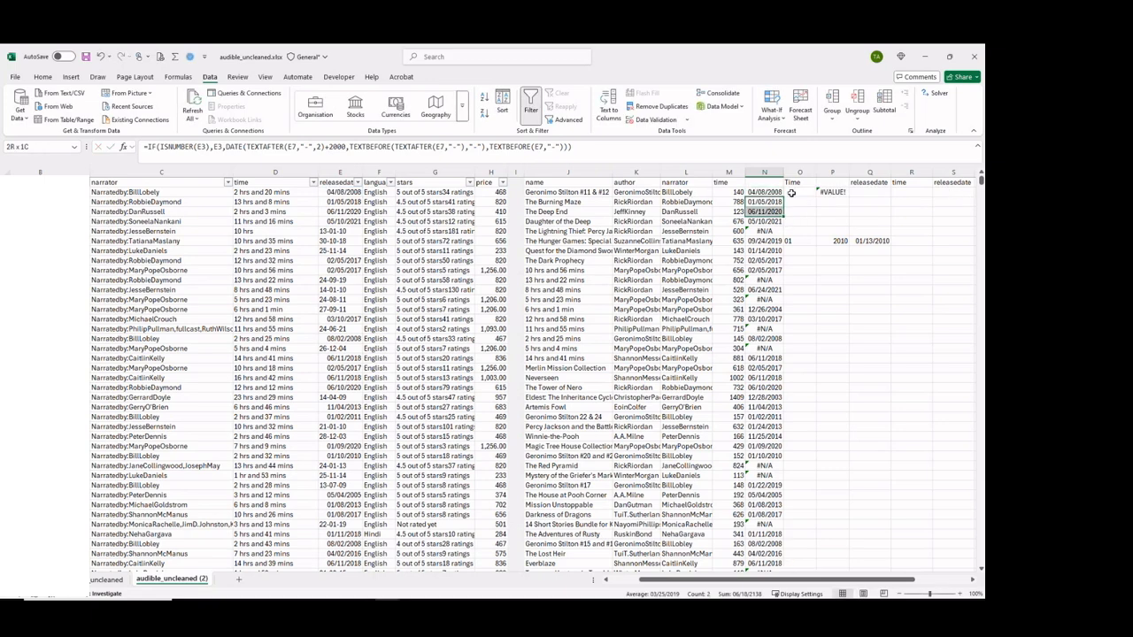
pyautogui.hotkey('ctrl', 'z')
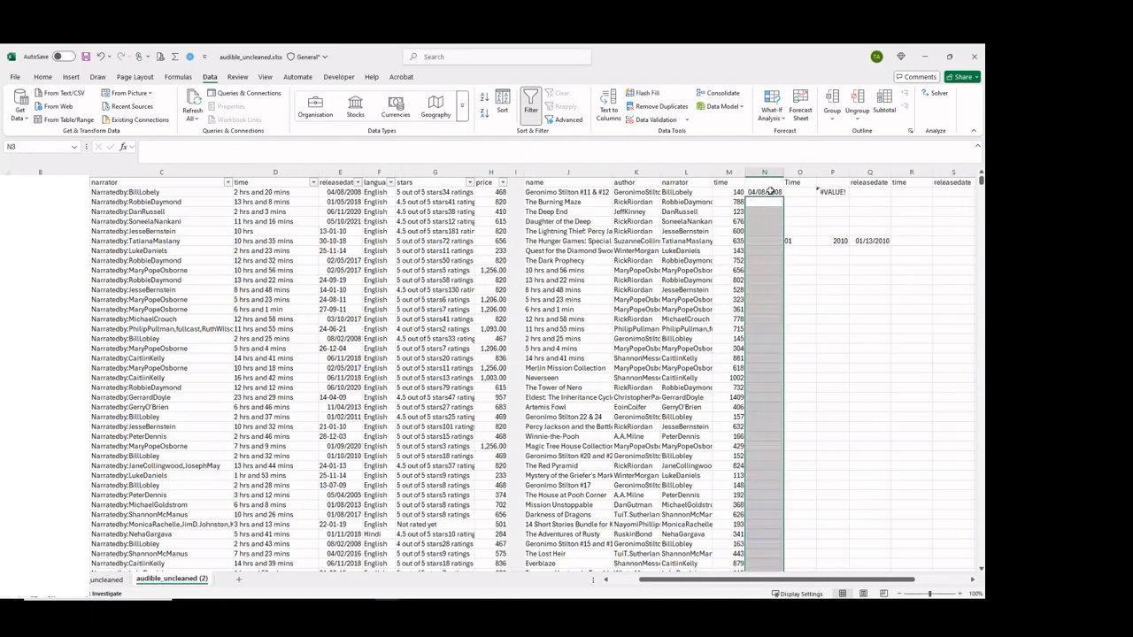
# Examine the IF release-date formula in N2 and the IFERROR time formula in M2.
pyautogui.doubleClick(770, 192)
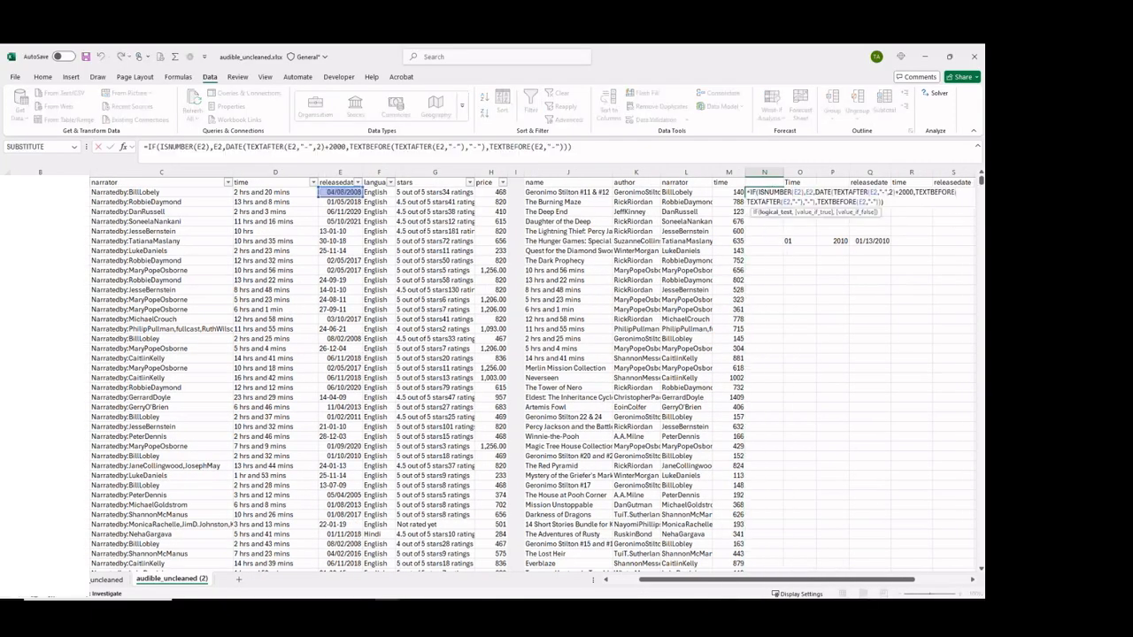
pyautogui.moveTo(983, 184); pyautogui.dragTo(982, 173)
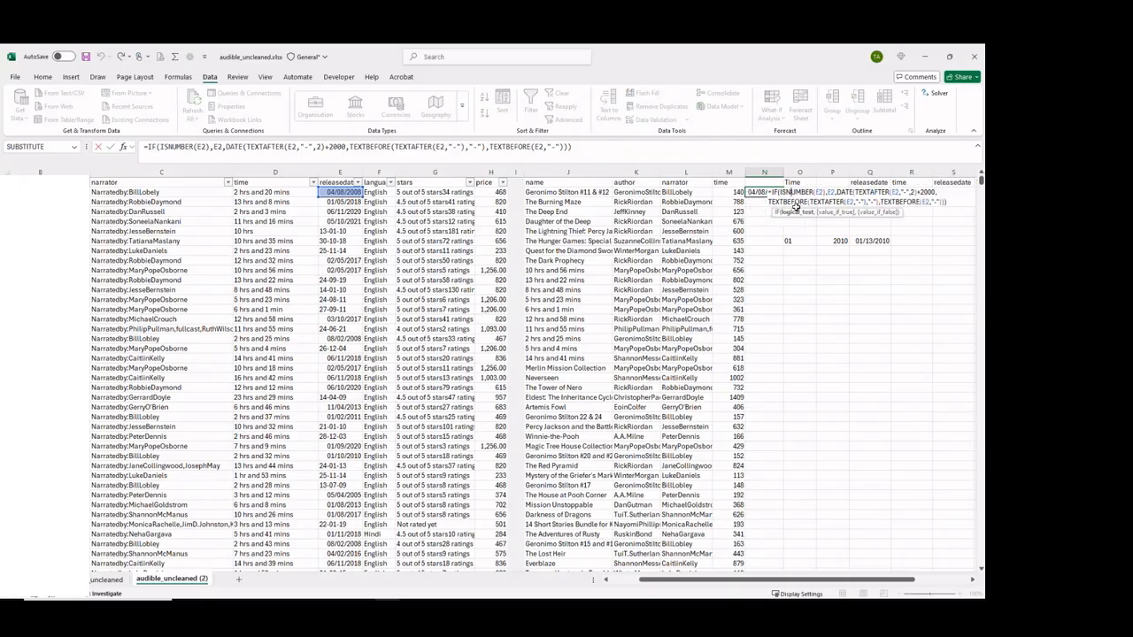
pyautogui.press('Escape')
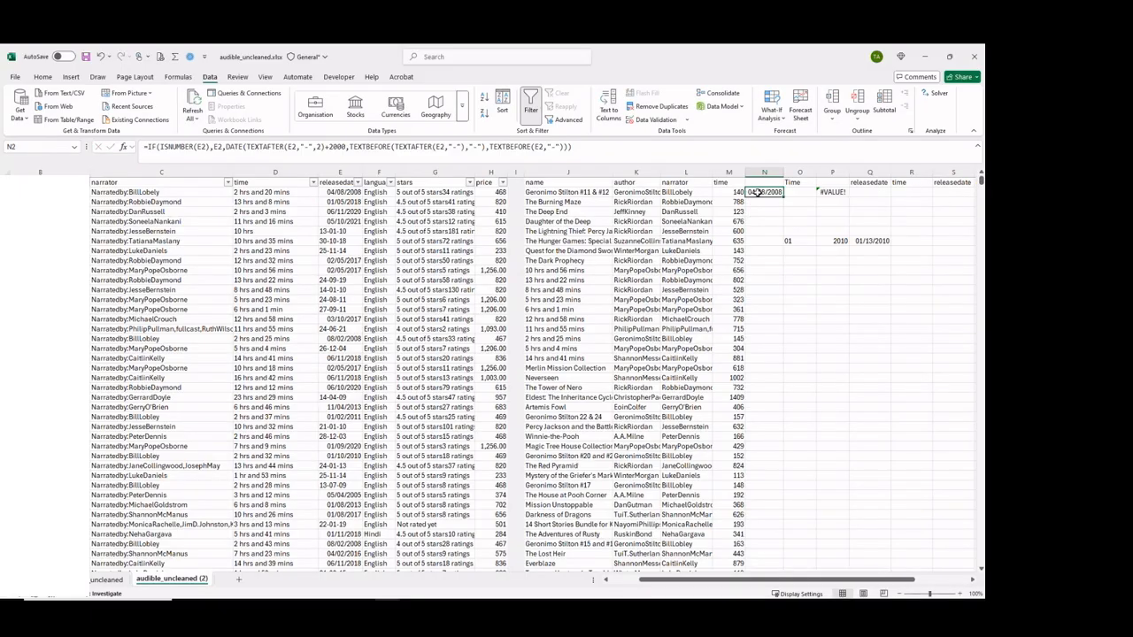
pyautogui.press('Left')
pyautogui.press('F2')
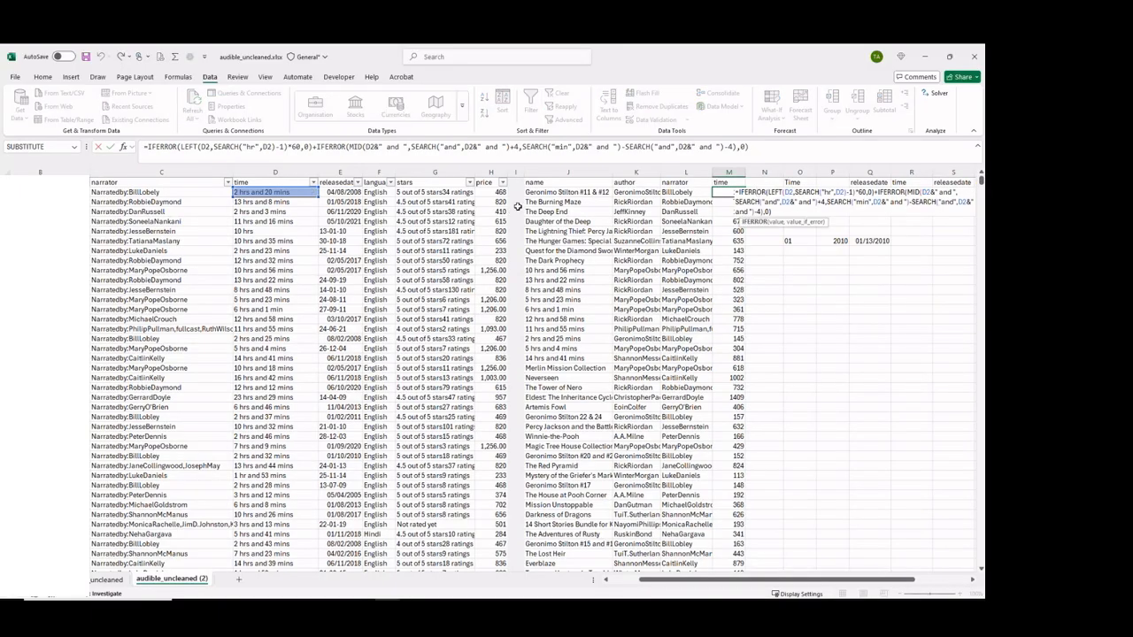
pyautogui.hotkey('ctrl', 'Return')
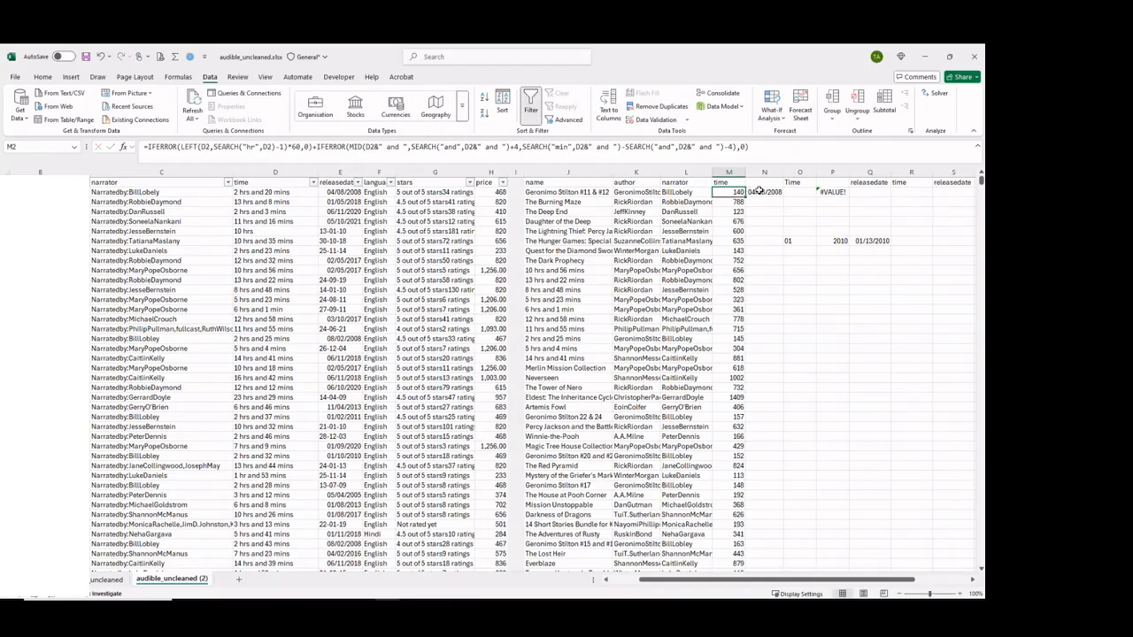
pyautogui.press('F2')
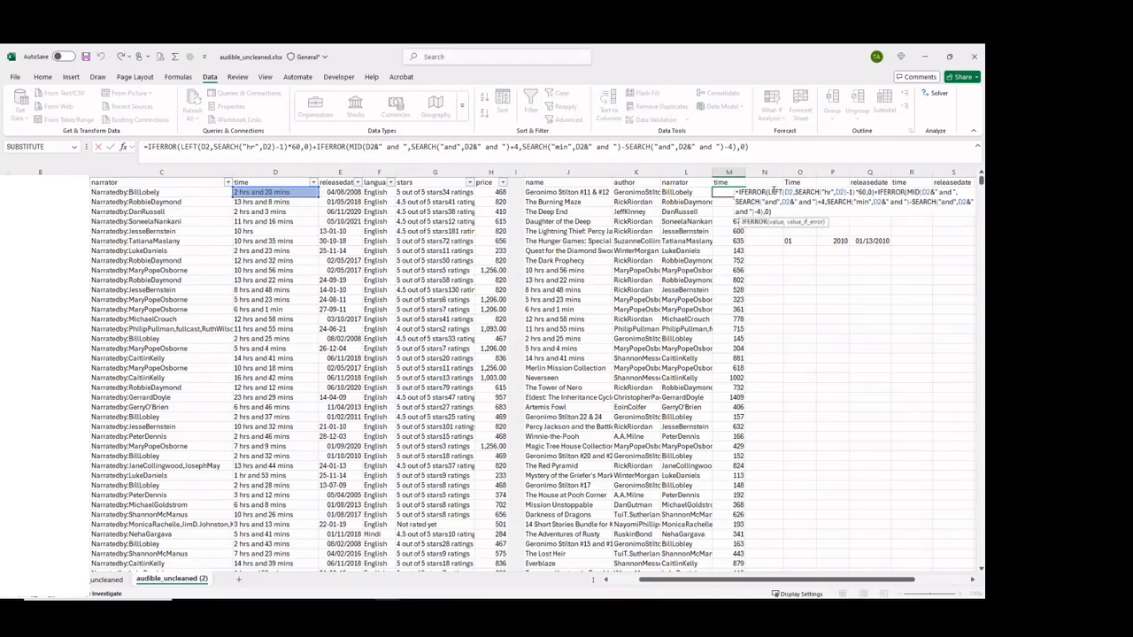
pyautogui.press('Escape')
pyautogui.click(778, 191)
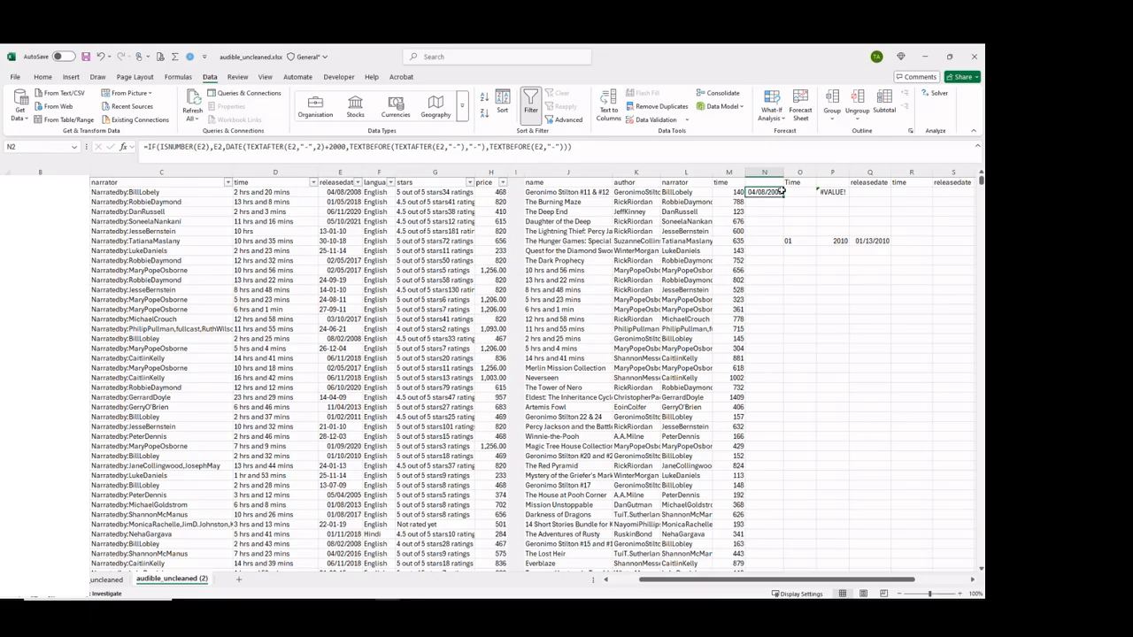
pyautogui.click(800, 192)
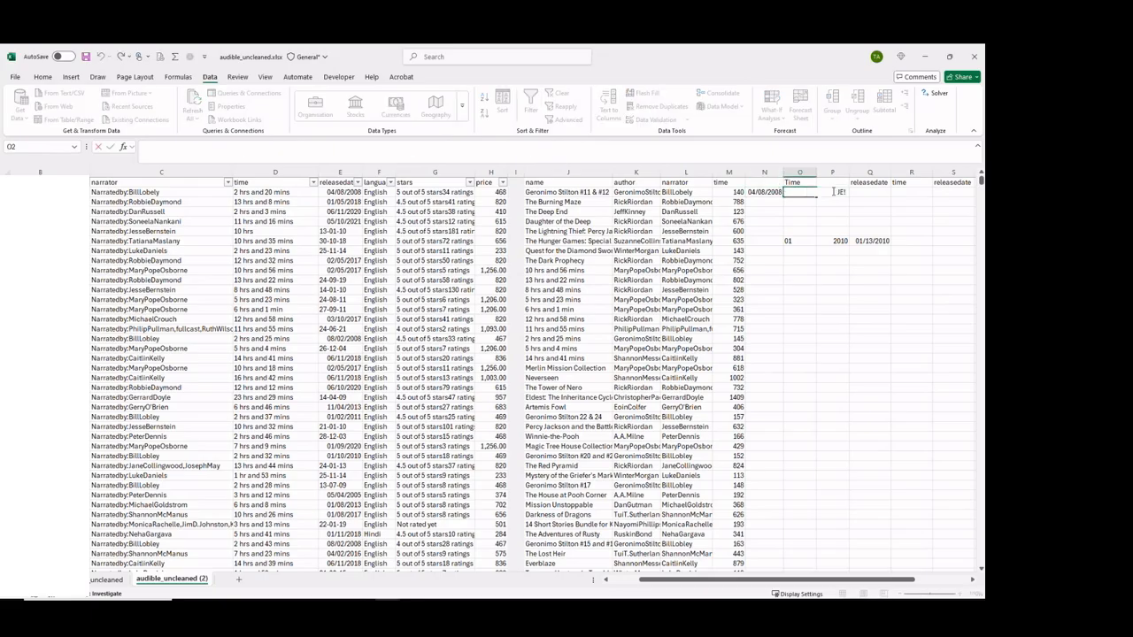
pyautogui.doubleClick(774, 193)
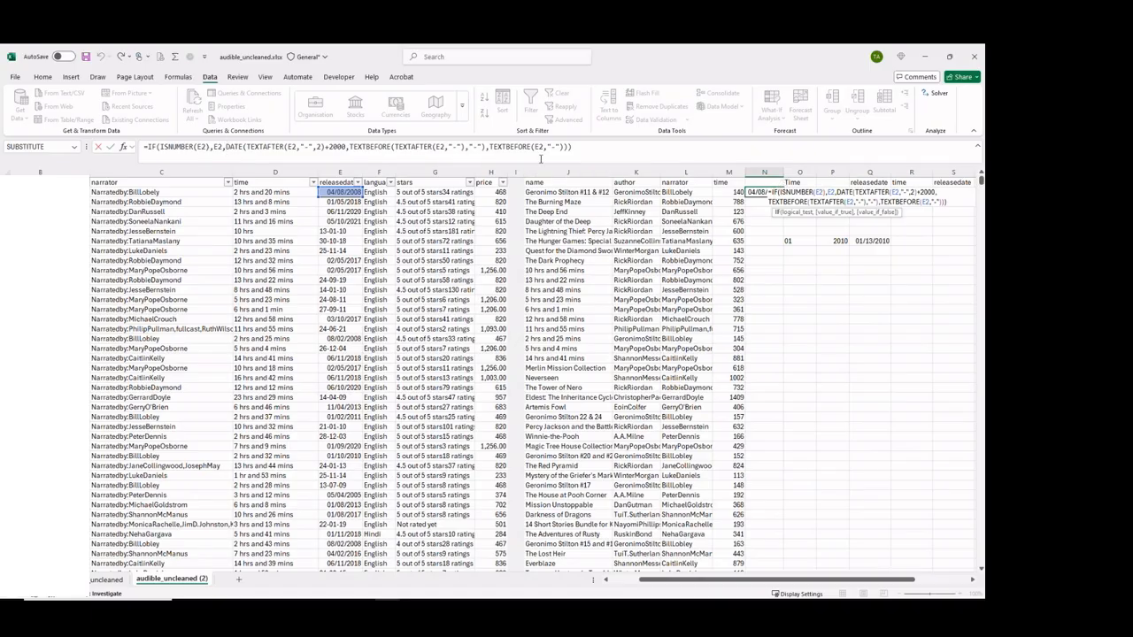
pyautogui.press('Escape')
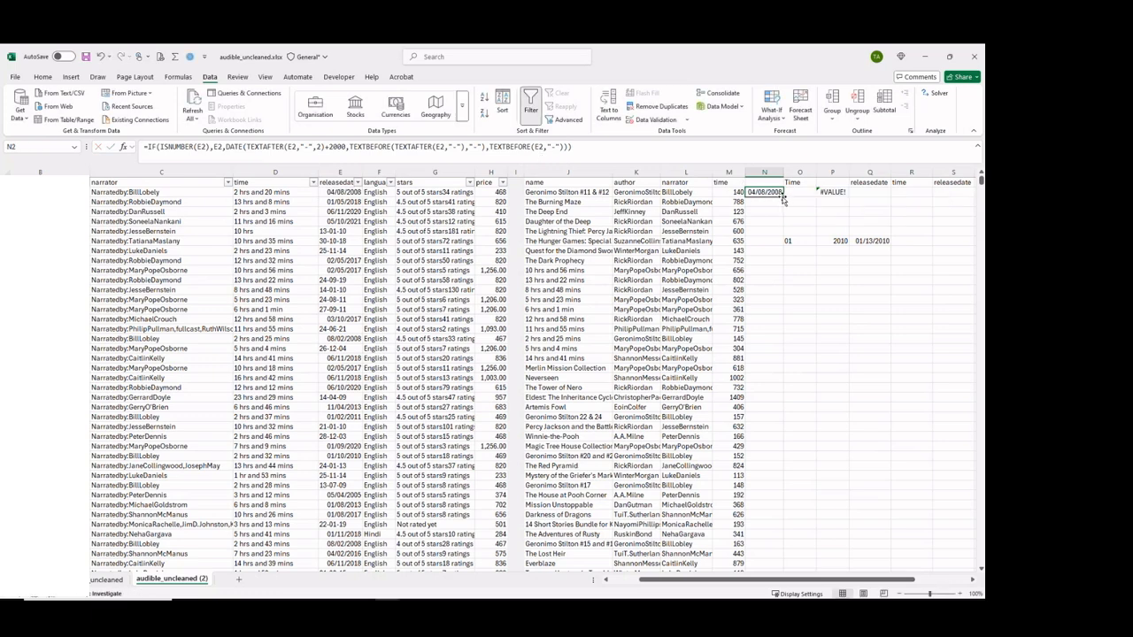
# Fill N2's corrected formula down column N to the last data row, N87490.
pyautogui.click(739, 211)
pyautogui.press('Up')
pyautogui.press('Up')
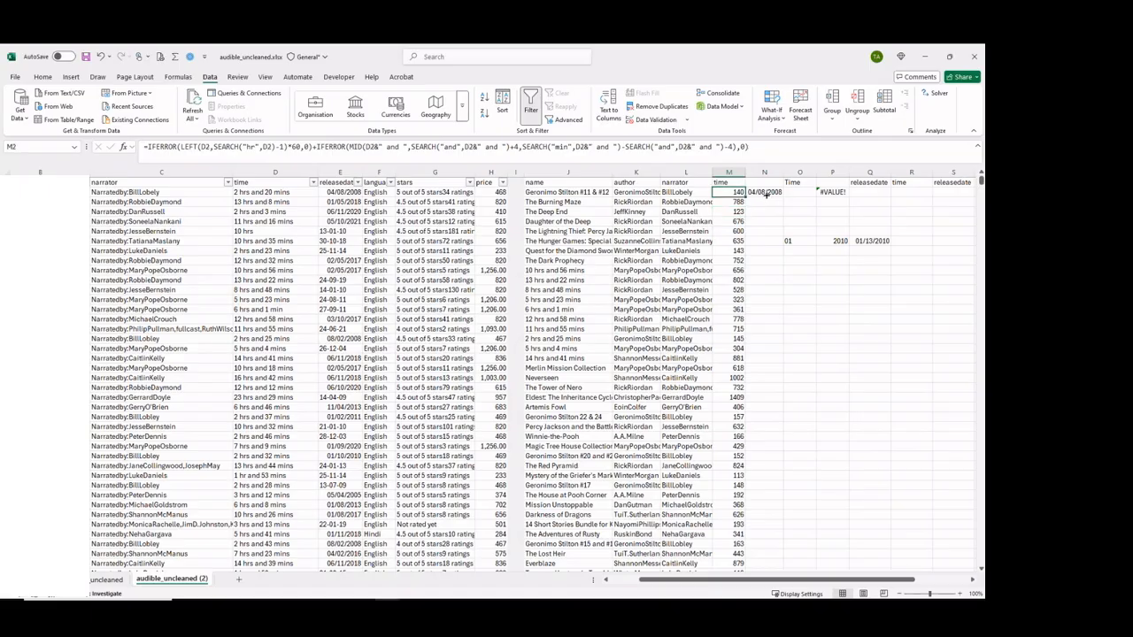
pyautogui.click(773, 193)
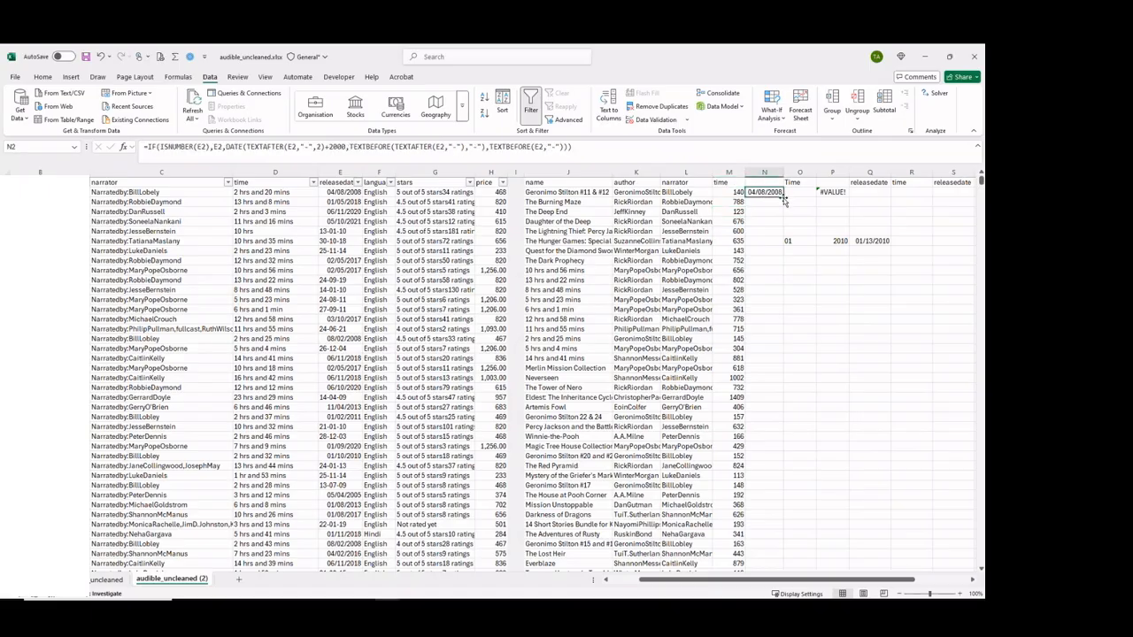
pyautogui.click(740, 202)
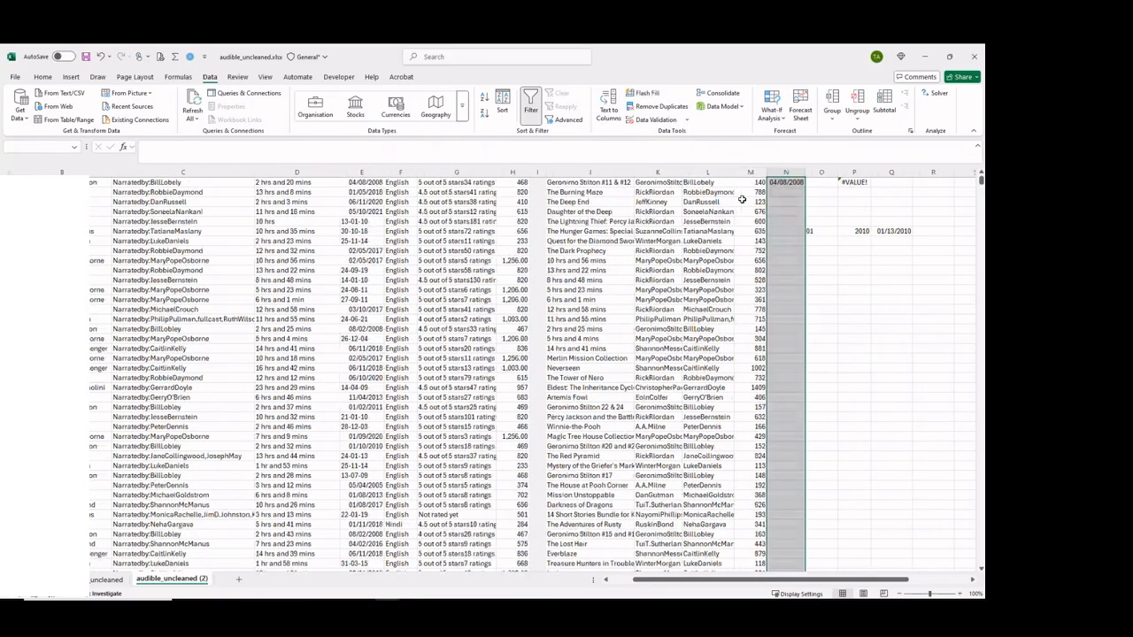
pyautogui.hotkey('ctrl', 'd')
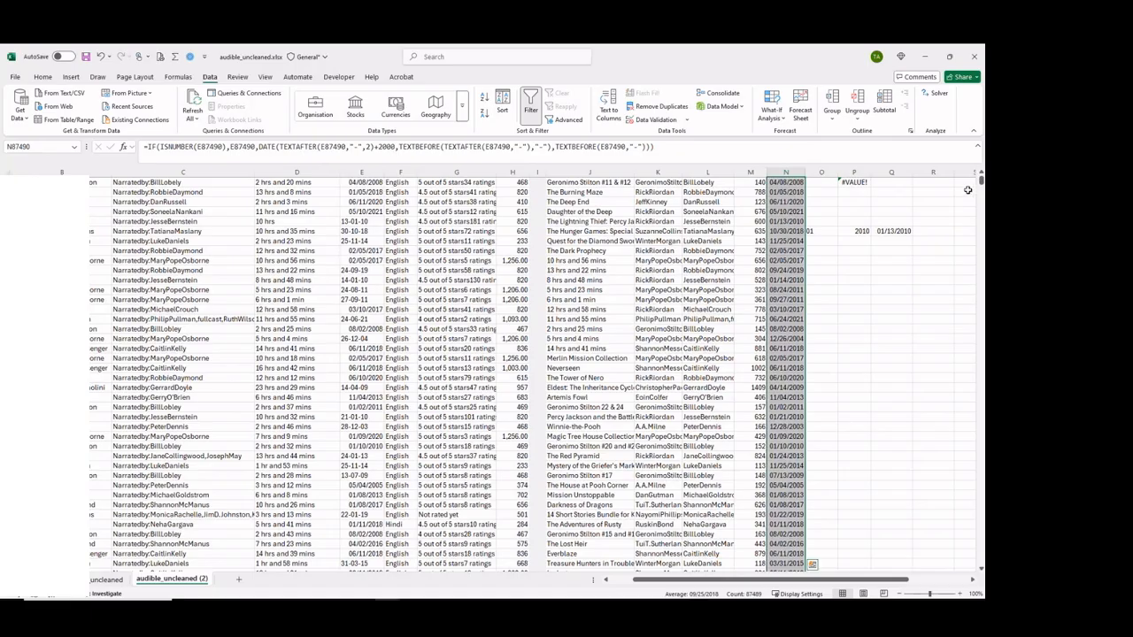
# Enter the header releasedate in N1 above the new dates and select the Time header in O1.
pyautogui.moveTo(981, 183); pyautogui.dragTo(981, 178)
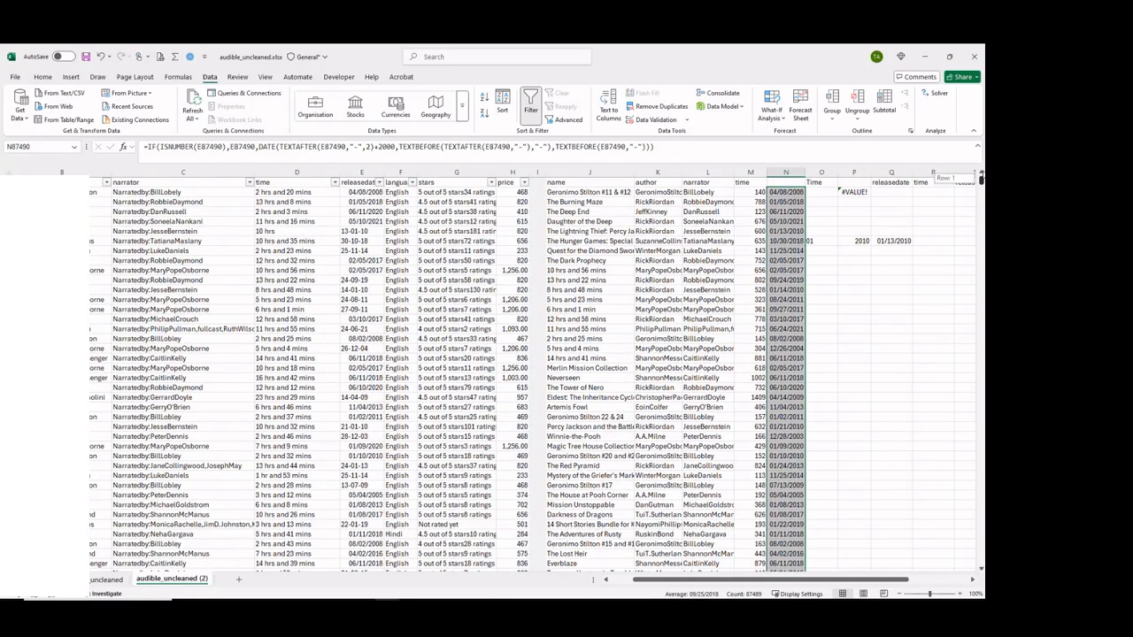
pyautogui.click(781, 181)
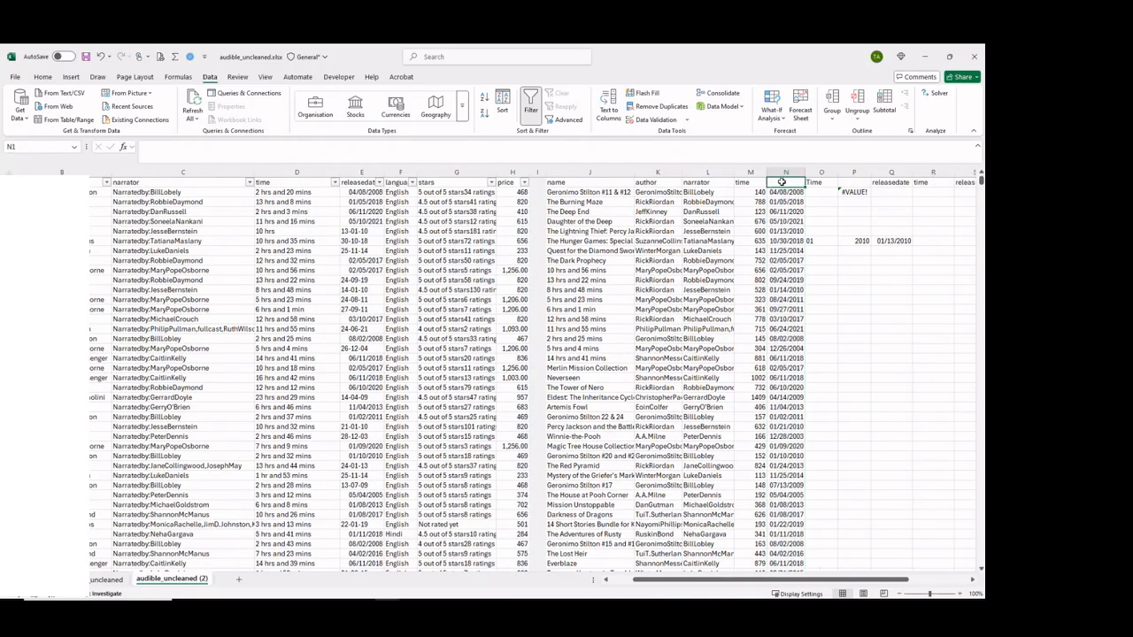
pyautogui.write('release')
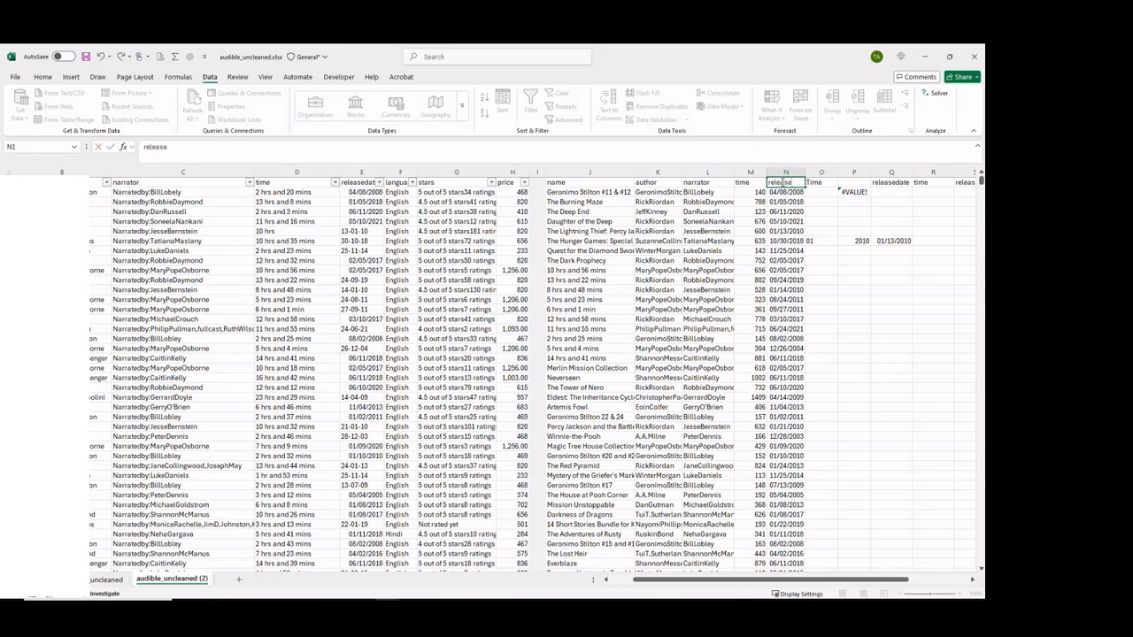
pyautogui.write('date')
pyautogui.press('Return')
pyautogui.click(810, 180)
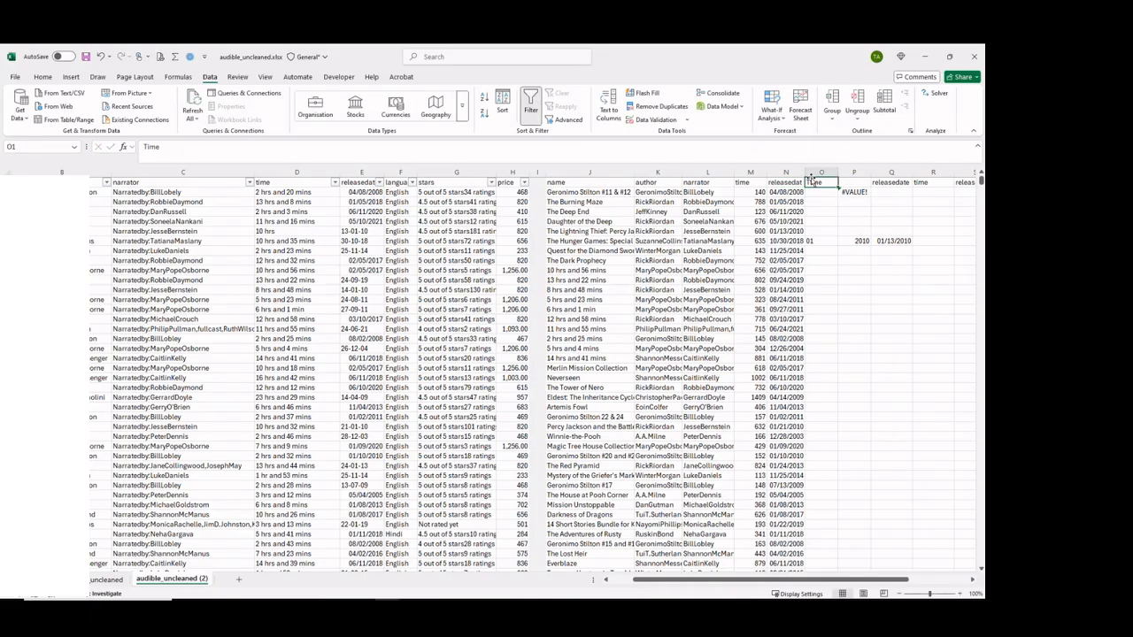
# Clear all leftover working contents from columns O through R.
pyautogui.moveTo(812, 171); pyautogui.dragTo(980, 169)
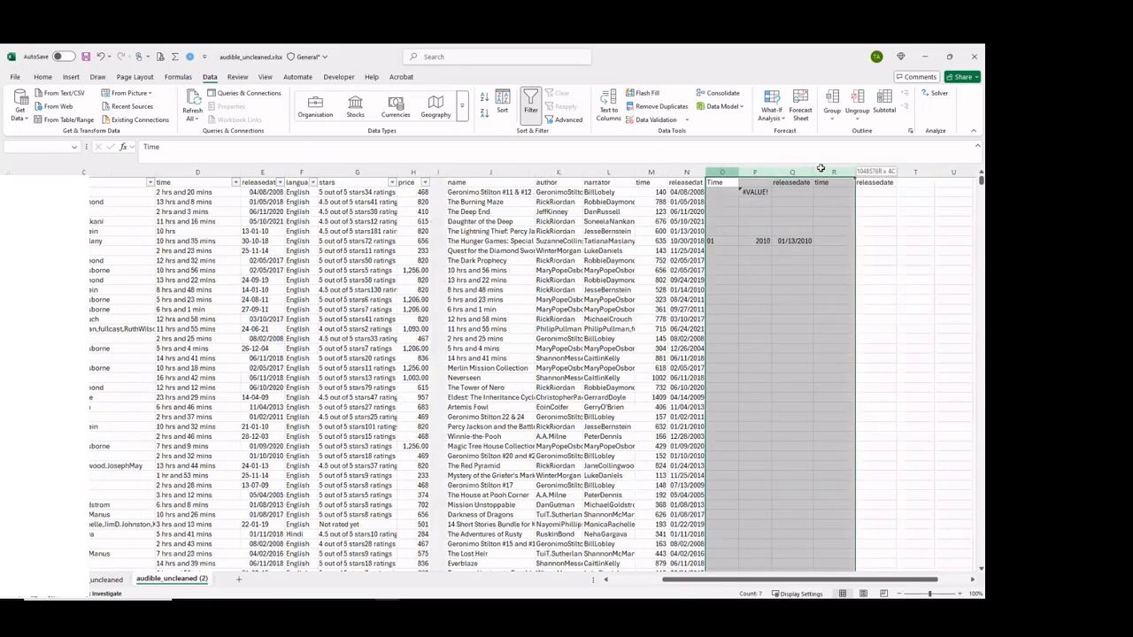
pyautogui.moveTo(821, 168); pyautogui.dragTo(820, 169)
pyautogui.press('Delete')
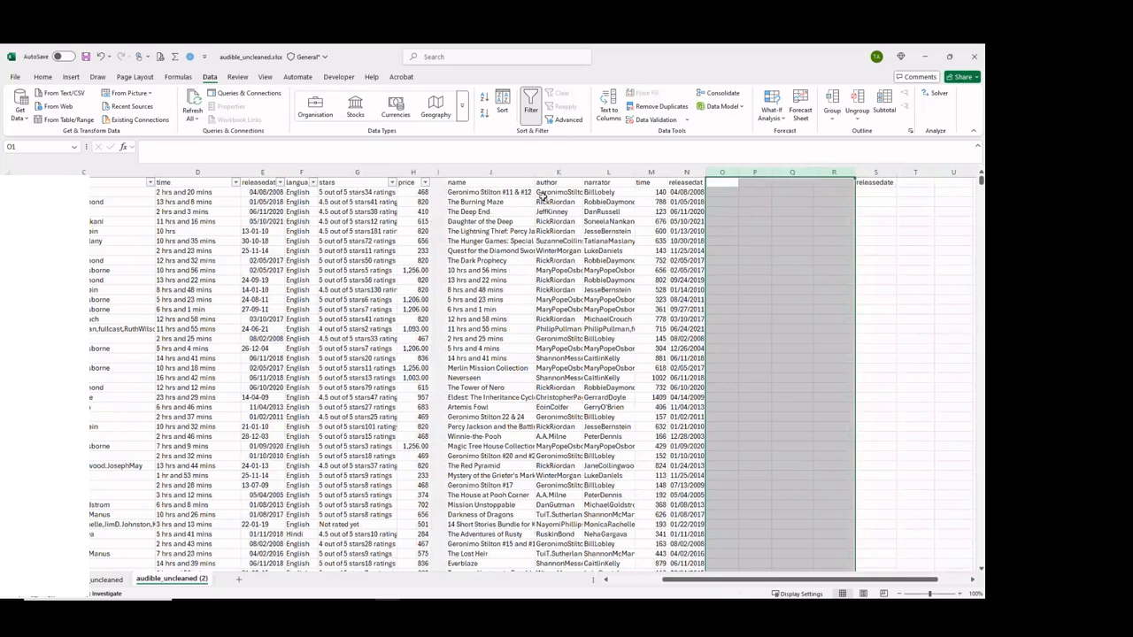
# Copy the language header from F1 into O1.
pyautogui.click(297, 184)
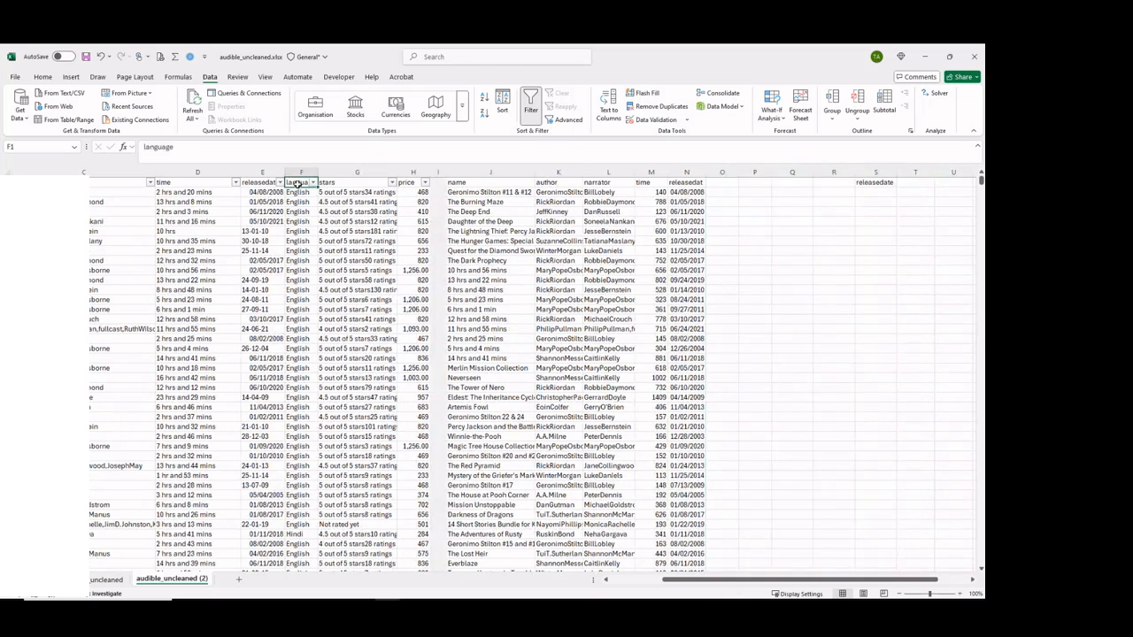
pyautogui.hotkey('ctrl', 'c')
pyautogui.click(715, 182)
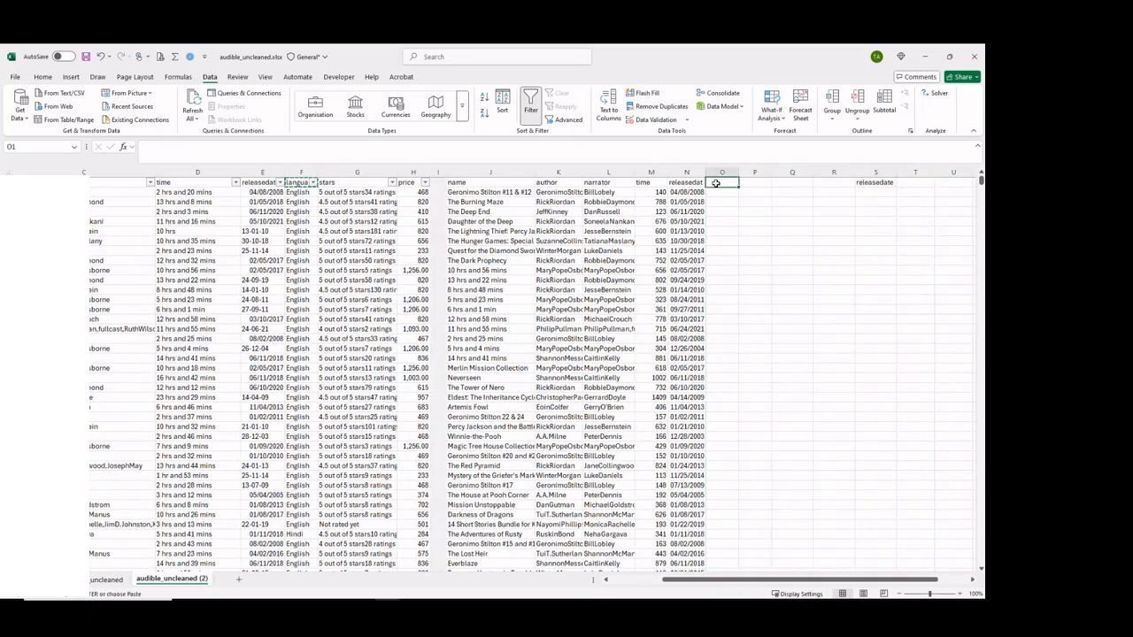
pyautogui.hotkey('ctrl', 'v')
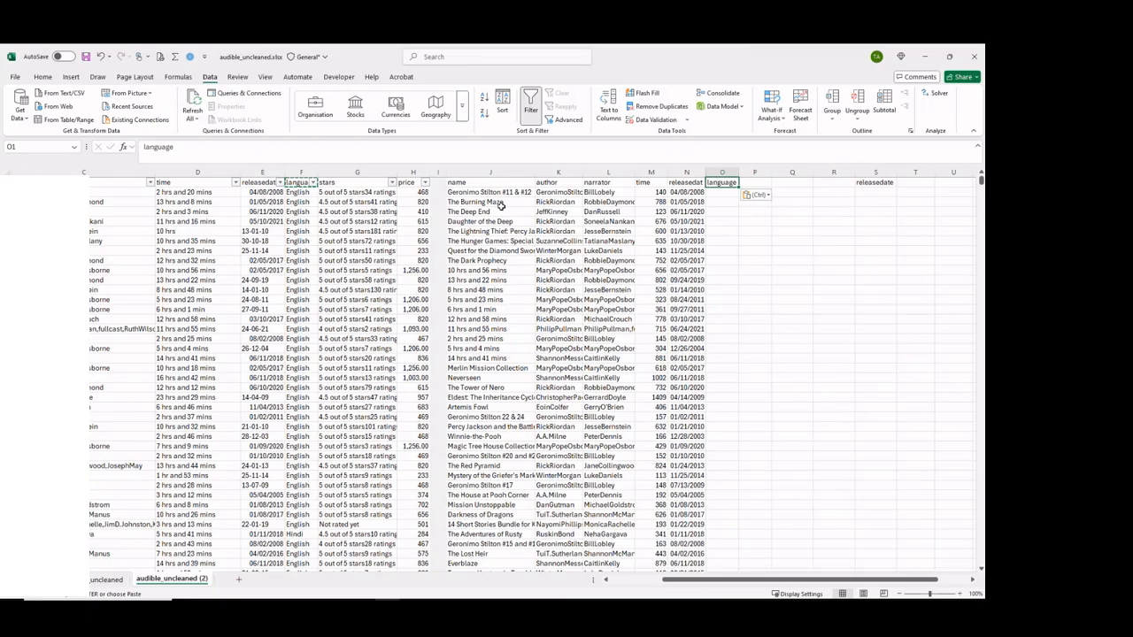
# Review the distinct language names in column F's filter list for inconsistent capitalisation, leaving the filter unapplied.
pyautogui.click(313, 182)
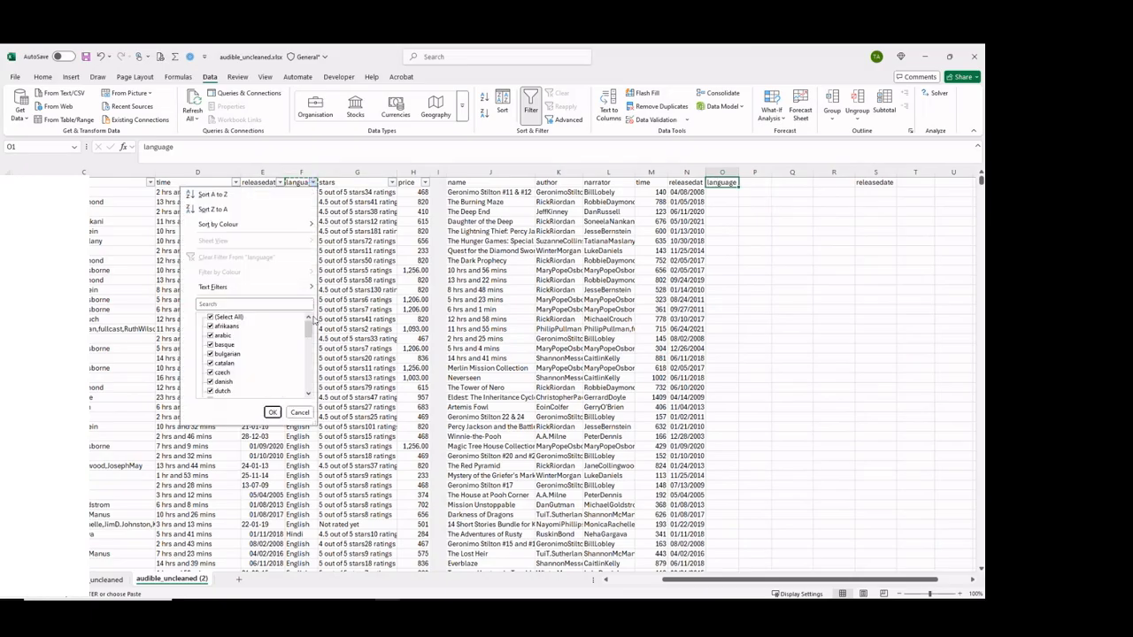
pyautogui.moveTo(311, 320); pyautogui.dragTo(311, 359)
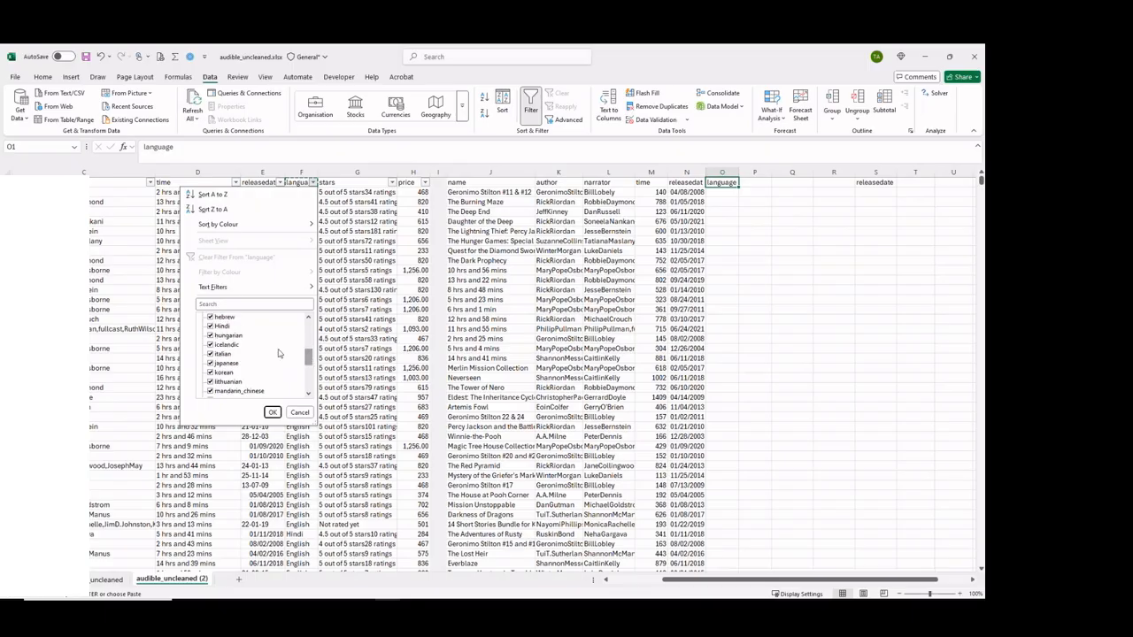
pyautogui.moveTo(308, 359)
pyautogui.mouseDown()
pyautogui.moveTo(310, 376)
pyautogui.moveTo(308, 345)
pyautogui.mouseUp()
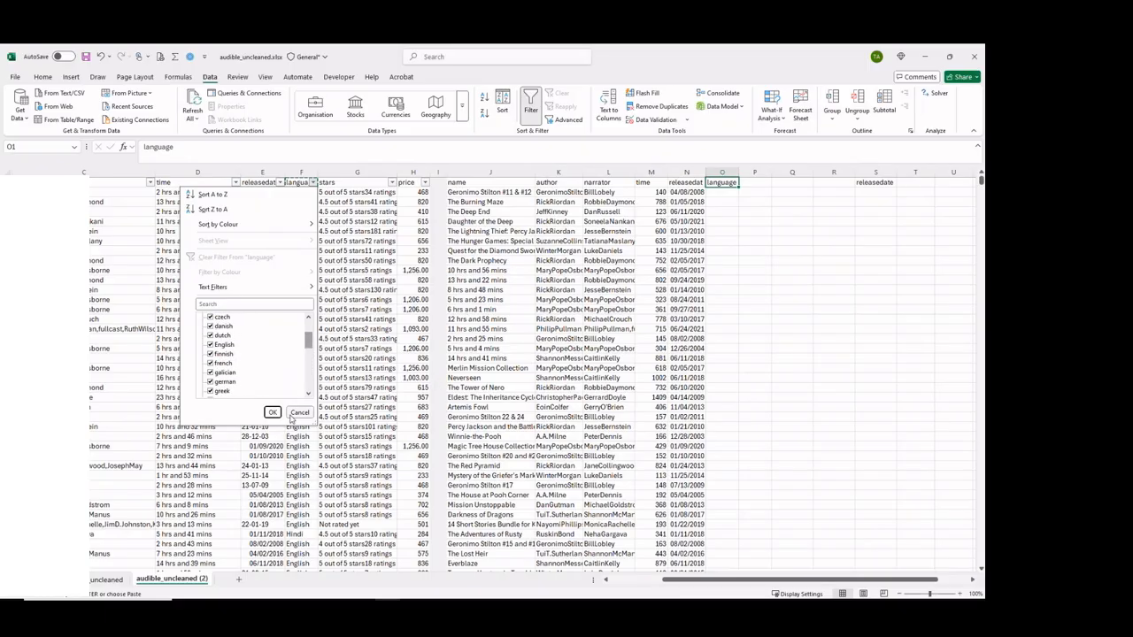
pyautogui.click(292, 417)
# Enter =PROPER(F2) in O2 and fill it down the language column to the last data row.
pyautogui.doubleClick(726, 193)
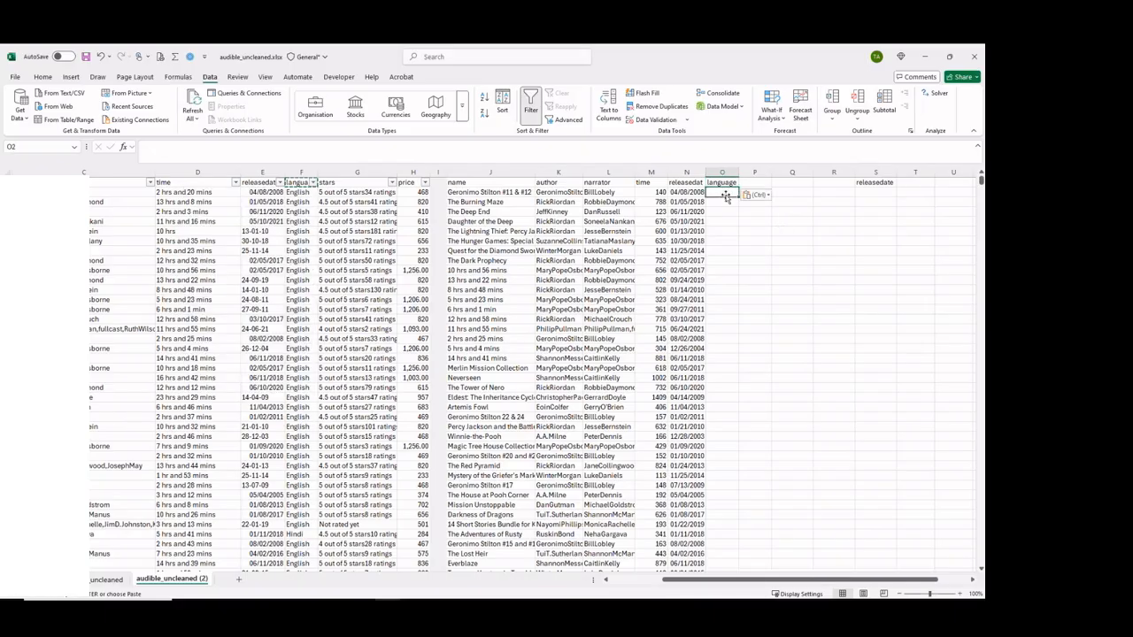
pyautogui.write('=proper')
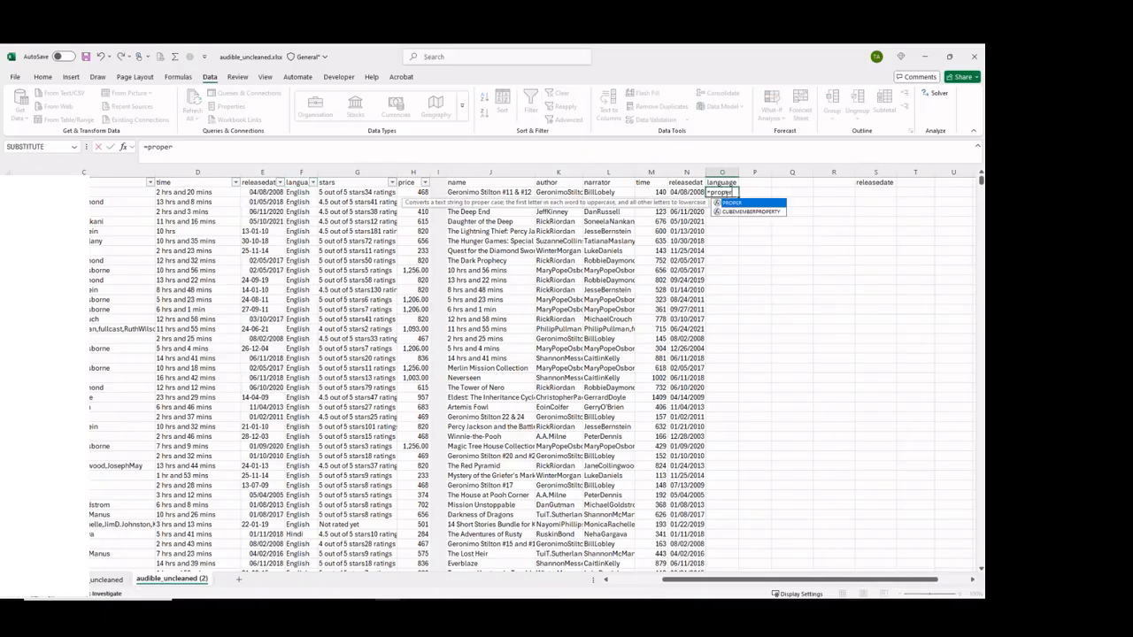
pyautogui.write('(')
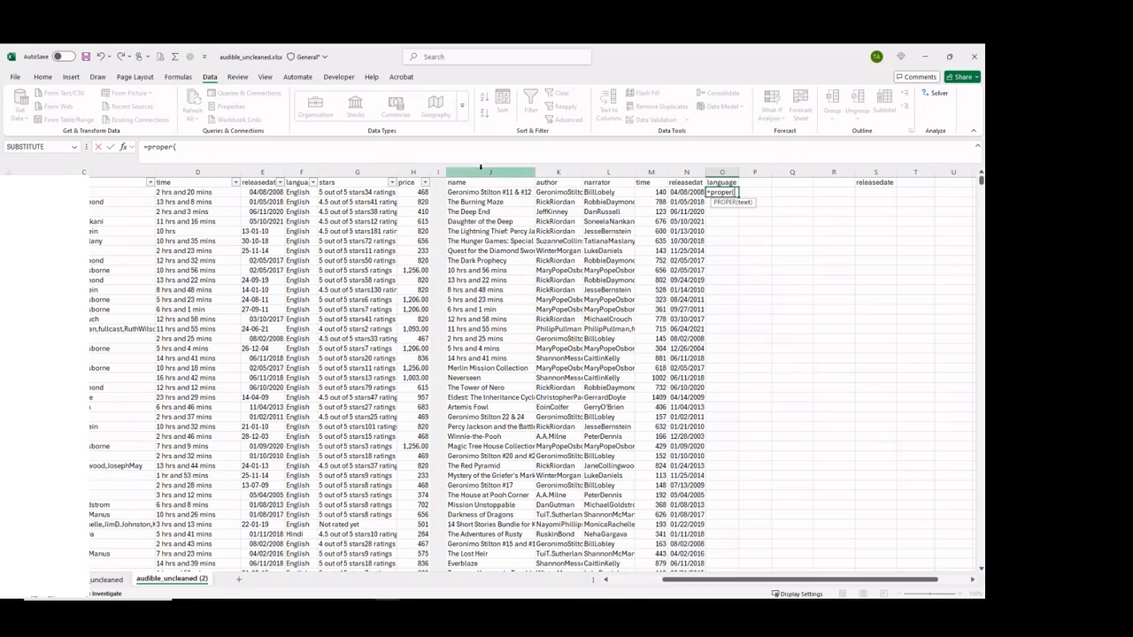
pyautogui.click(299, 192)
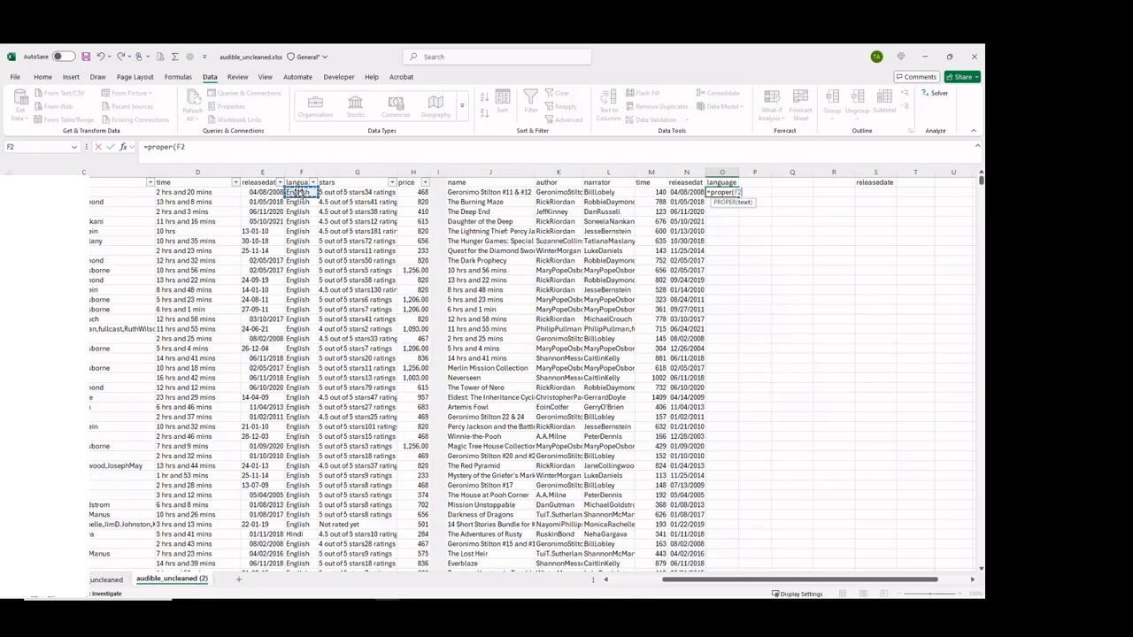
pyautogui.press('Return')
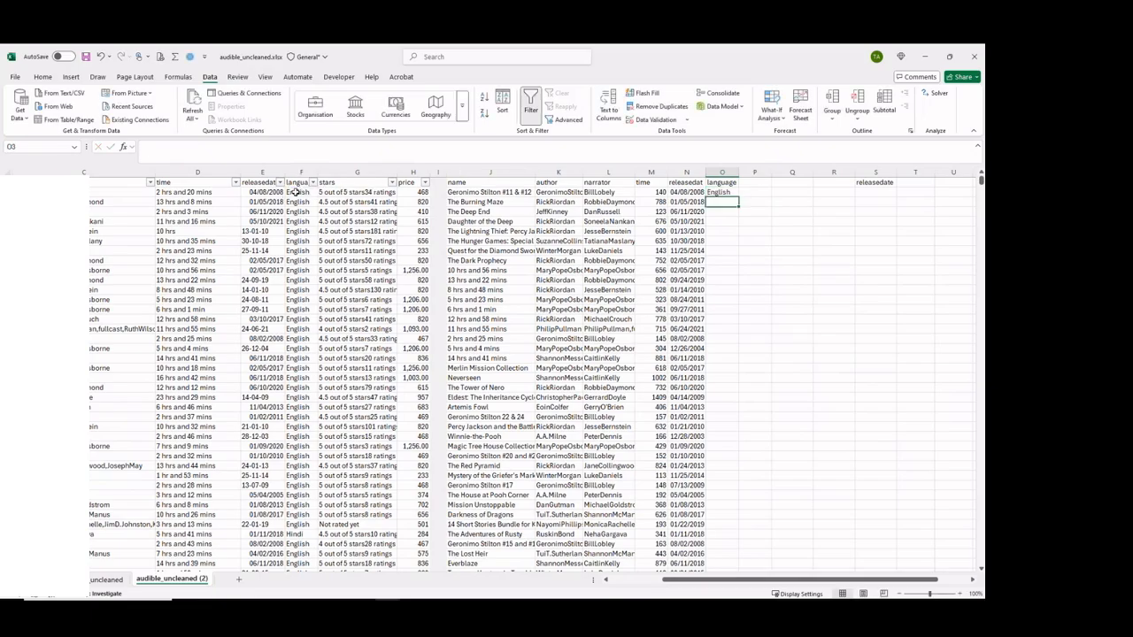
pyautogui.click(725, 192)
pyautogui.doubleClick(738, 197)
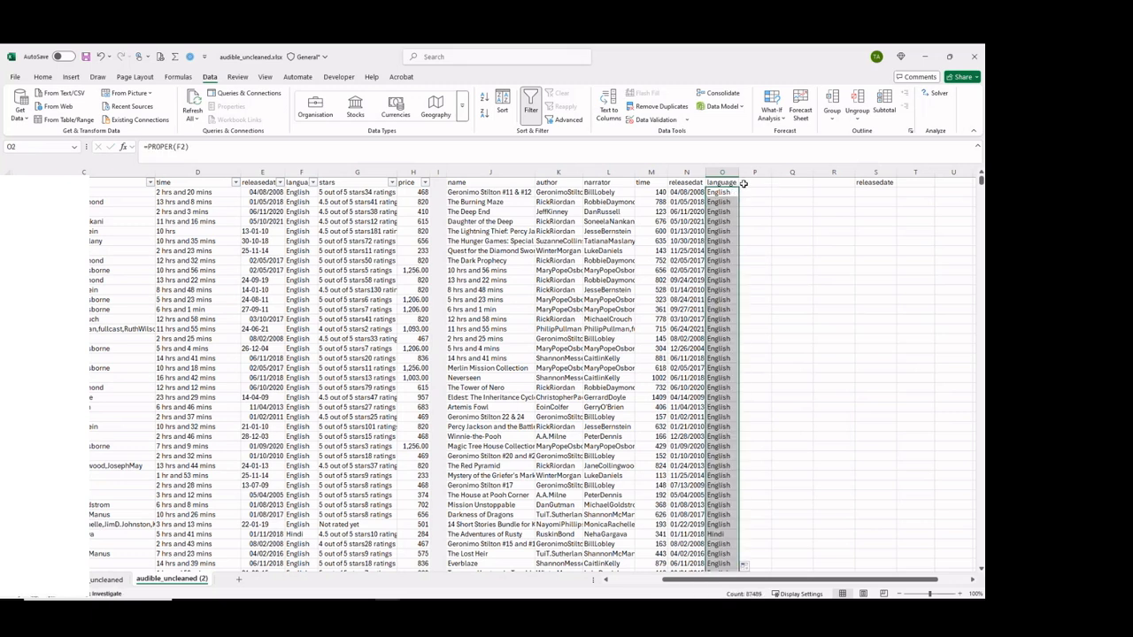
# Enter the headers stars in P1, price in Q1 and rating in R1.
pyautogui.click(743, 183)
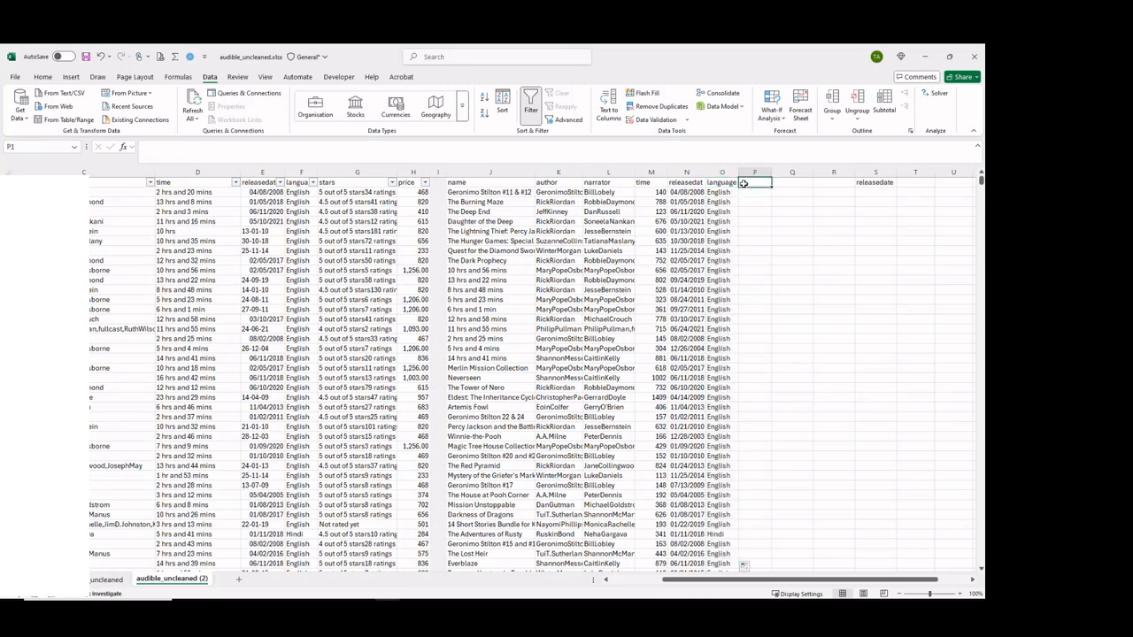
pyautogui.click(333, 184)
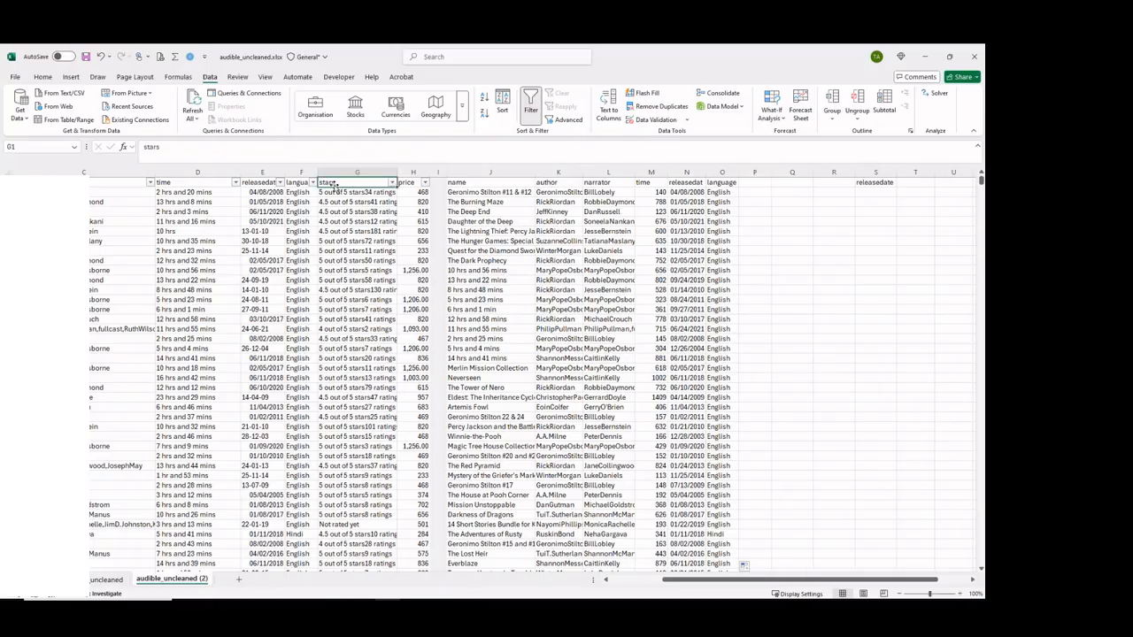
pyautogui.click(751, 181)
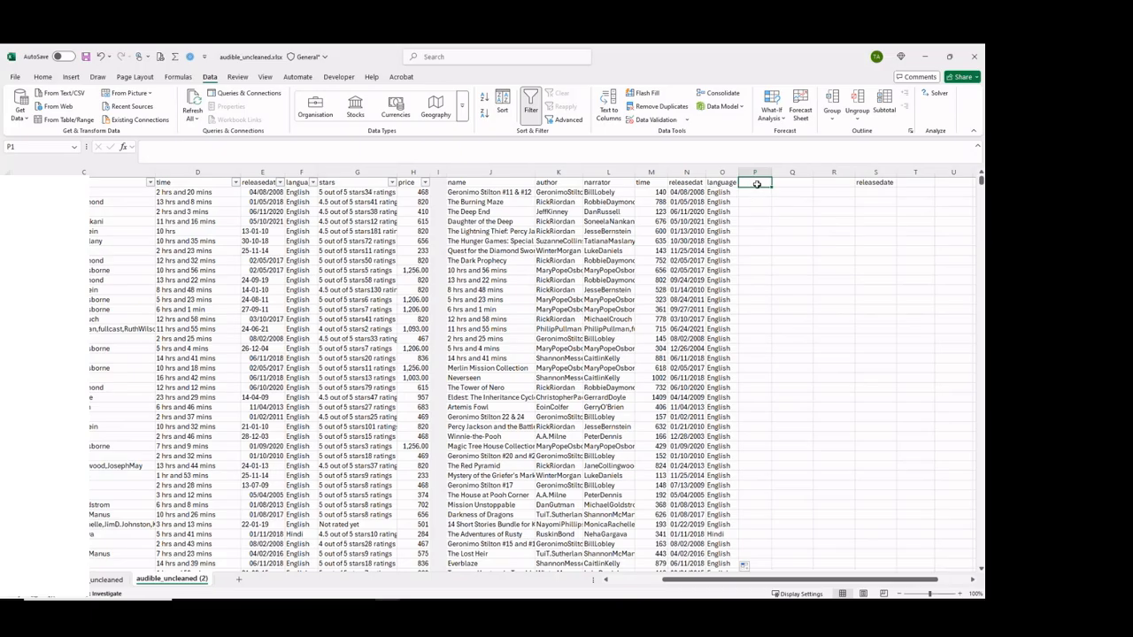
pyautogui.write('stars')
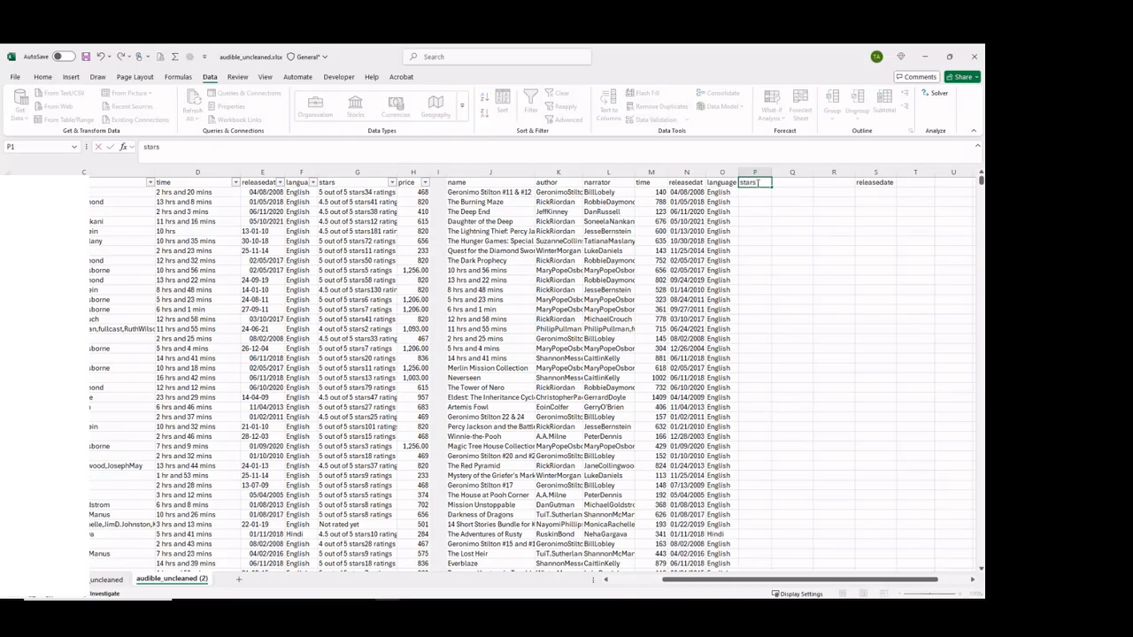
pyautogui.press('Tab')
pyautogui.write('ra')
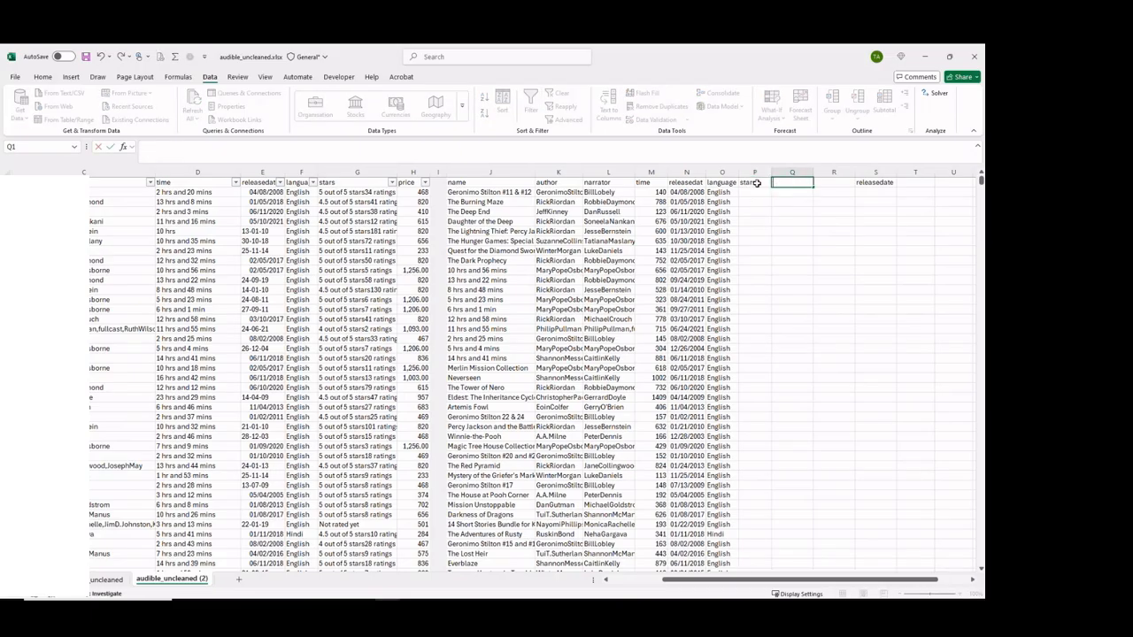
pyautogui.write('price')
pyautogui.press('Tab')
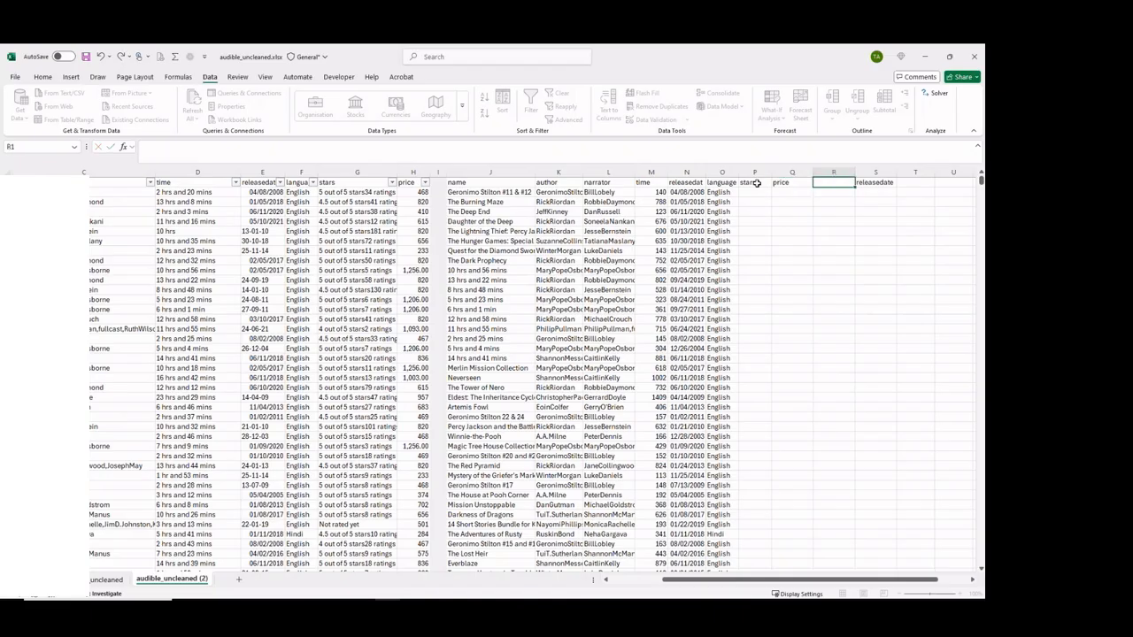
pyautogui.write('rateing')
pyautogui.press('BackSpace')
pyautogui.press('BackSpace')
pyautogui.press('BackSpace')
pyautogui.press('BackSpace')
pyautogui.write('ing')
pyautogui.press('Return')
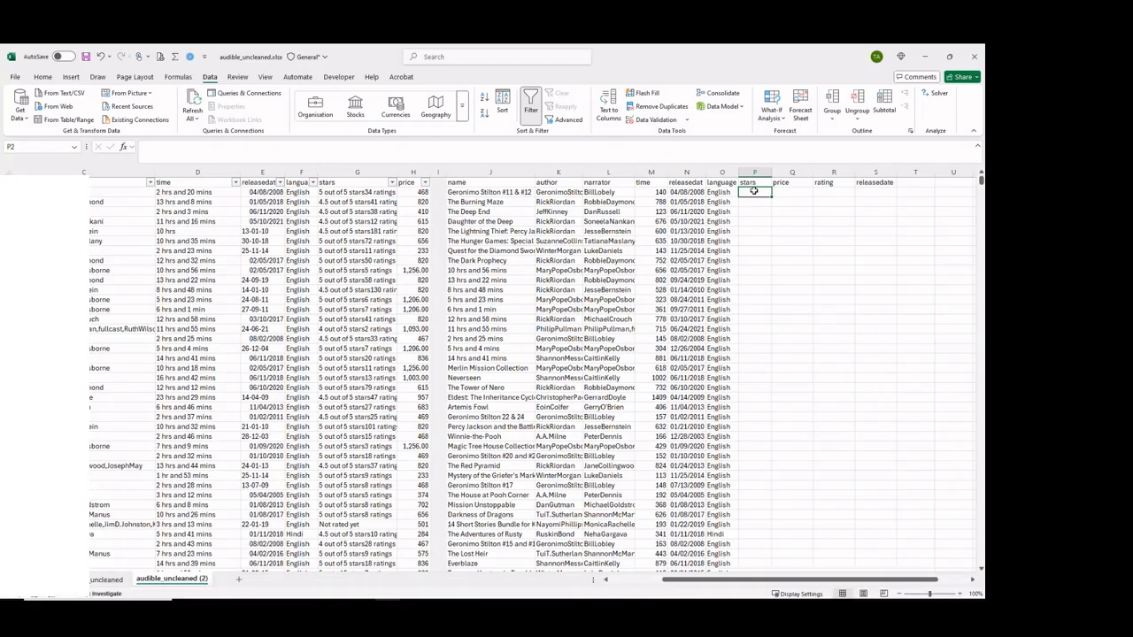
# Enter =TEXTBEFORE(G2," out") in P2 to extract the star value from the raw stars text.
pyautogui.write('=')
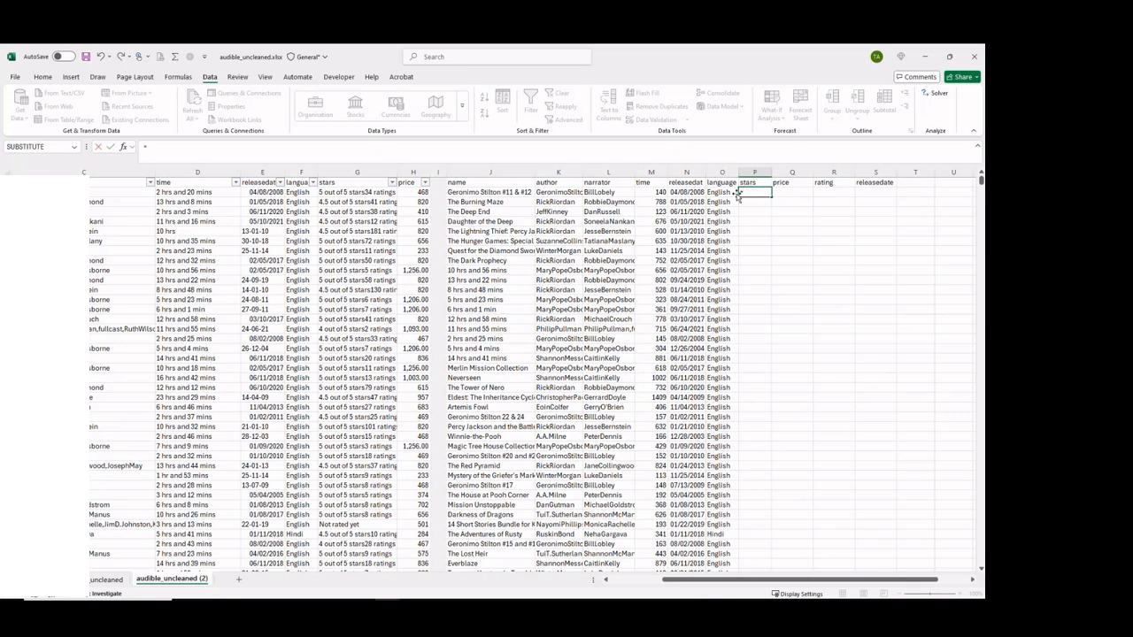
pyautogui.write('text')
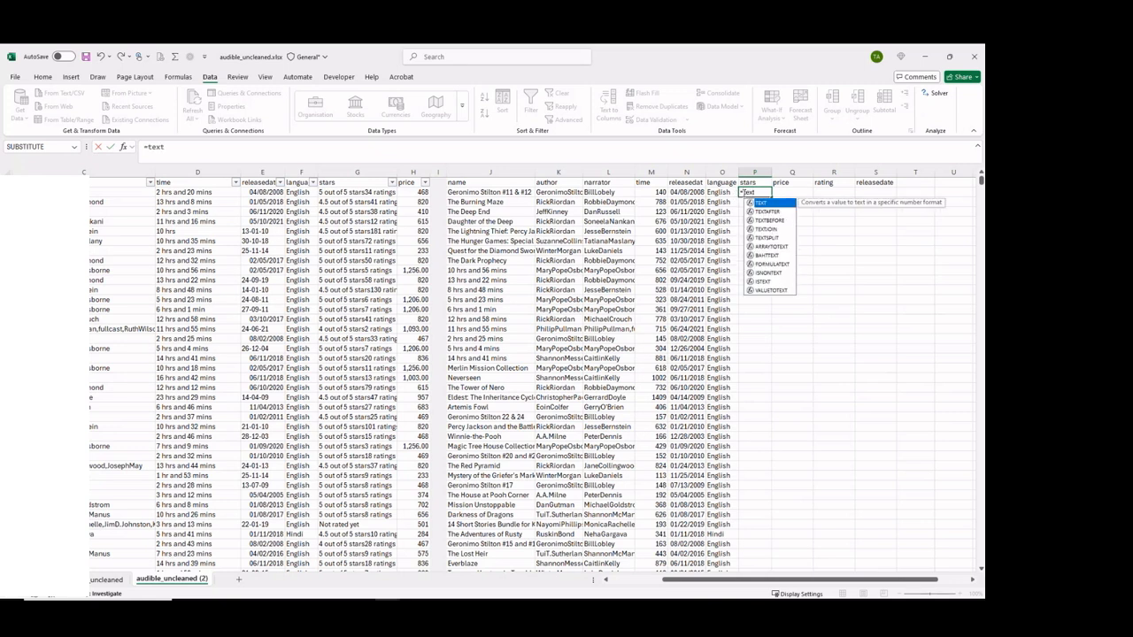
pyautogui.write('before')
pyautogui.press('Tab')
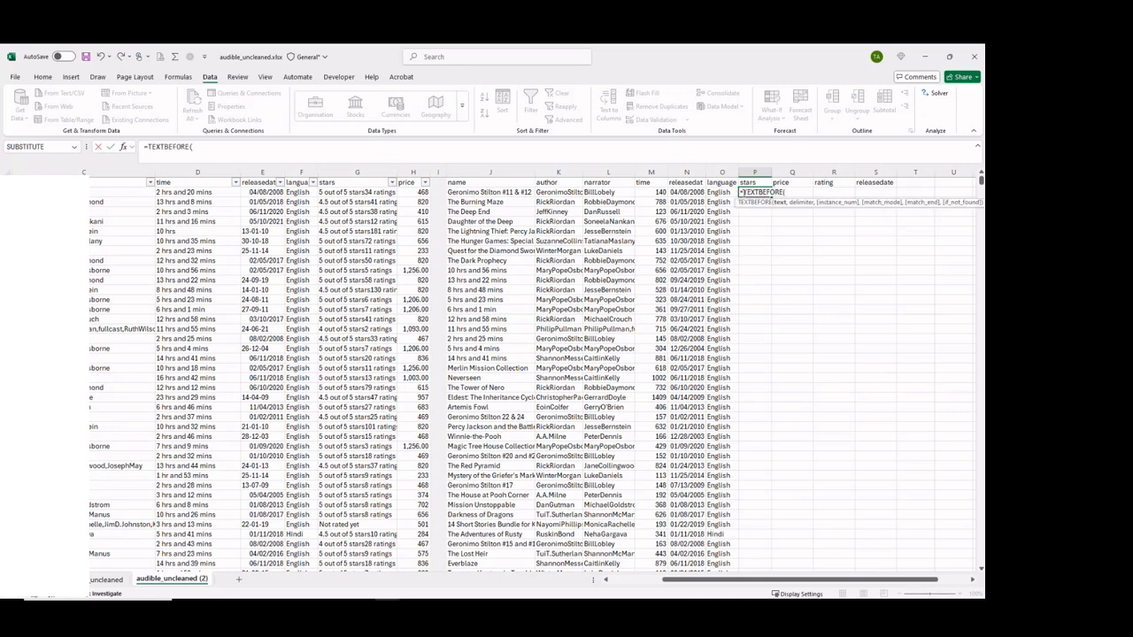
pyautogui.click(336, 191)
pyautogui.write(',')
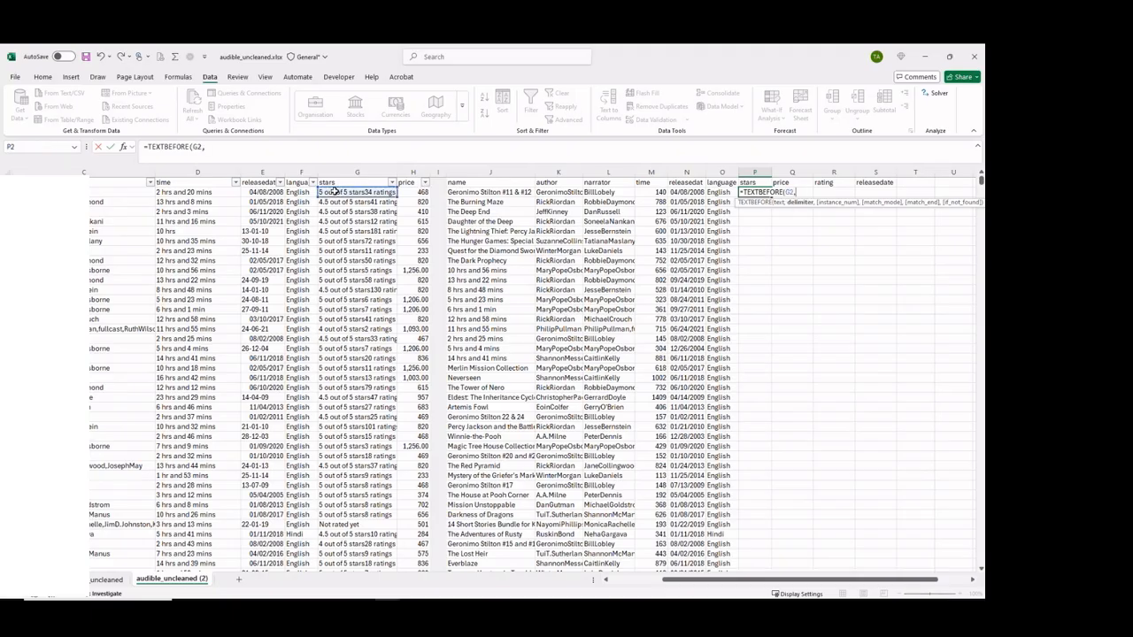
pyautogui.write('" out')
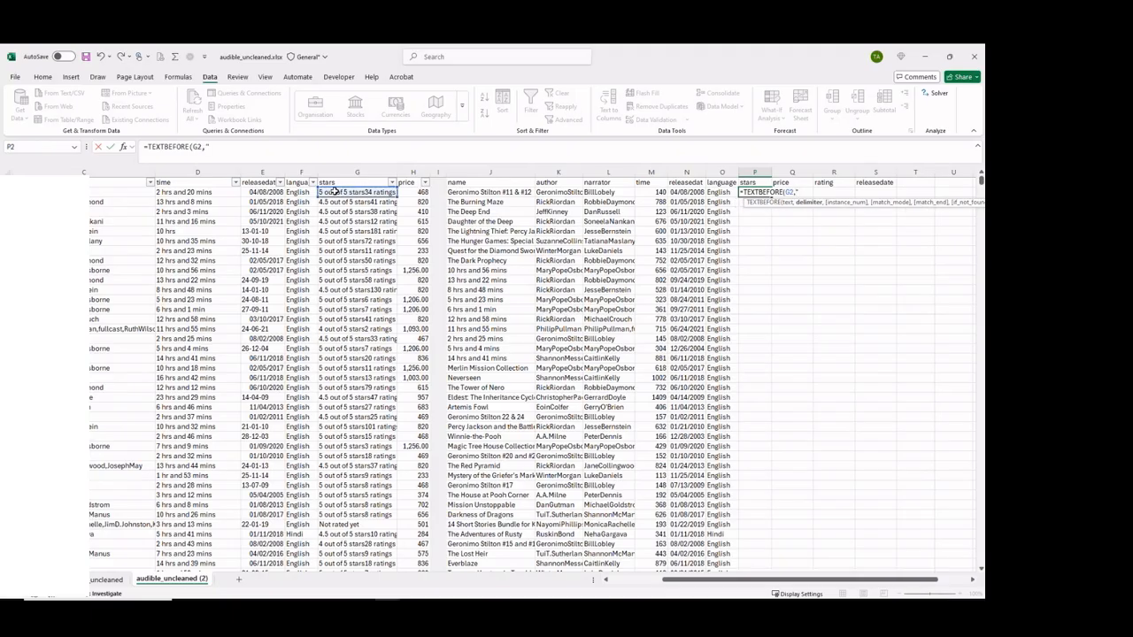
pyautogui.write('"')
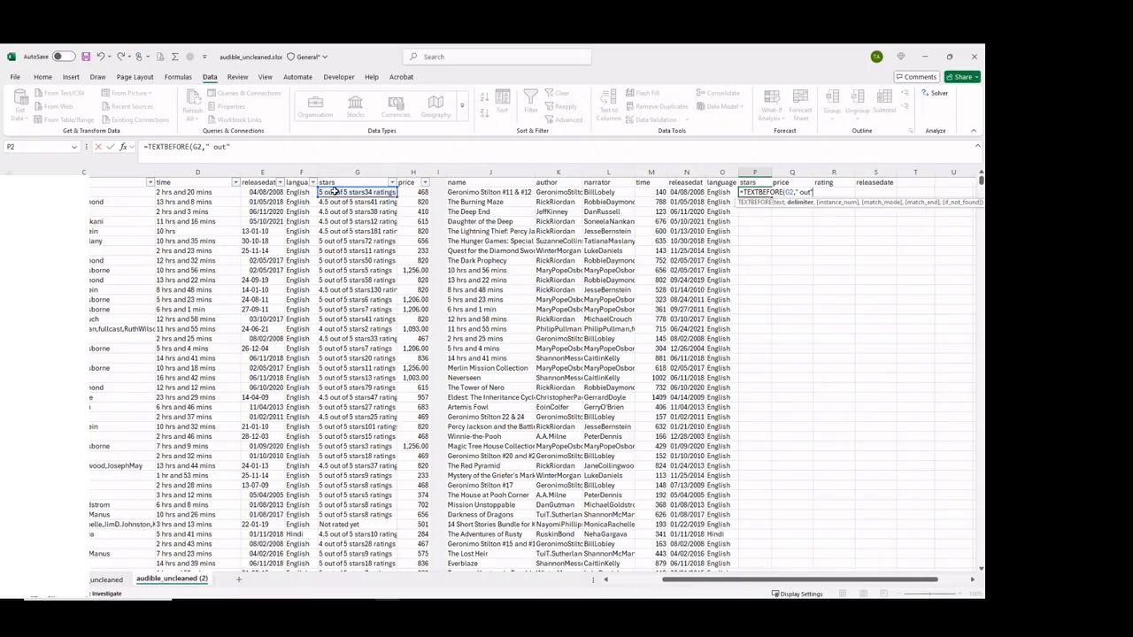
pyautogui.write(')')
pyautogui.press('Return')
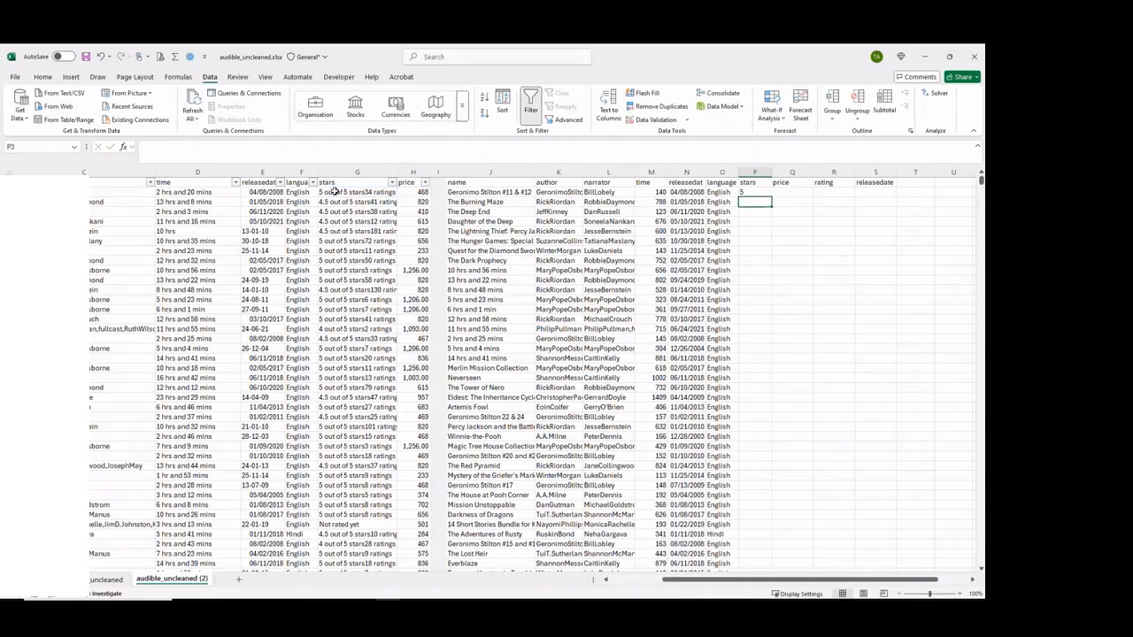
# Fill P2's formula down the stars column and compare the error cell P36 with its source G36.
pyautogui.click(747, 192)
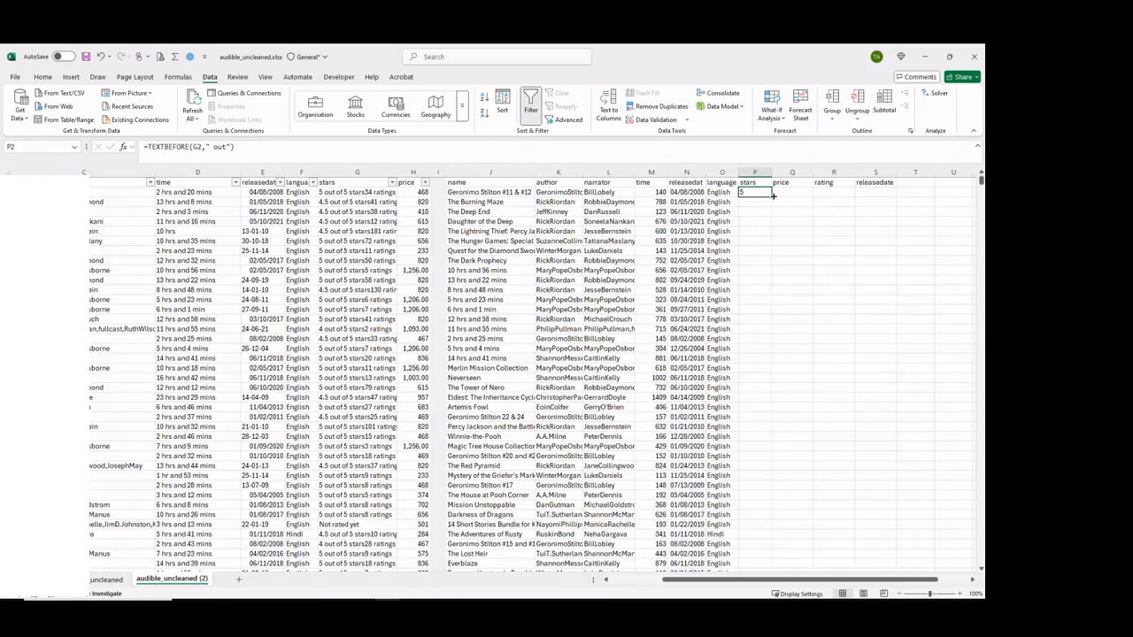
pyautogui.doubleClick(772, 196)
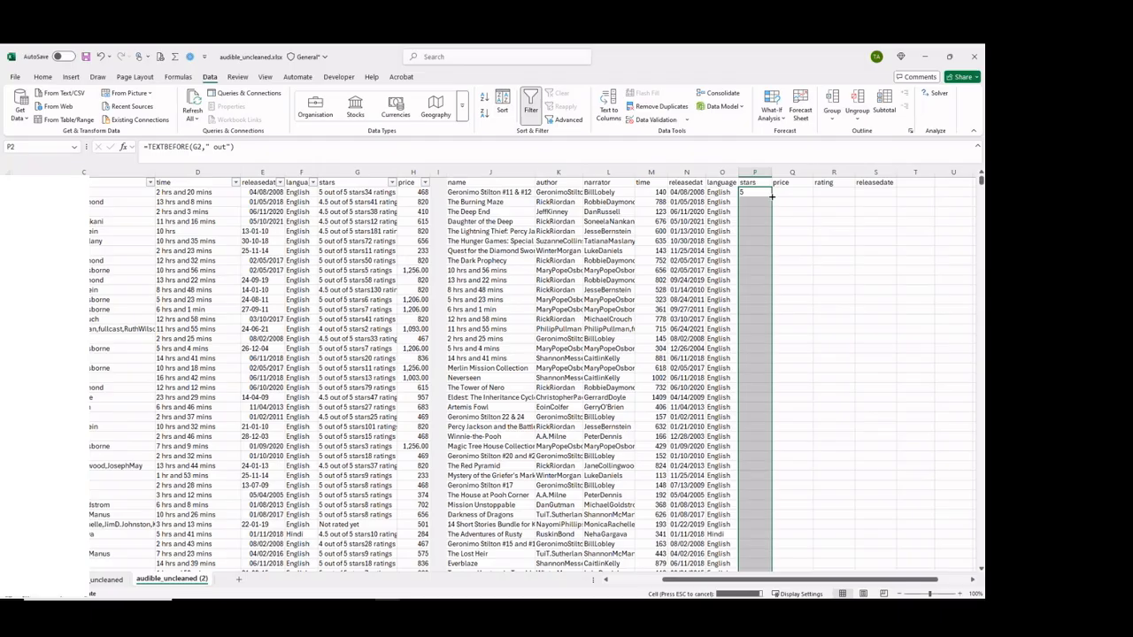
pyautogui.click(752, 525)
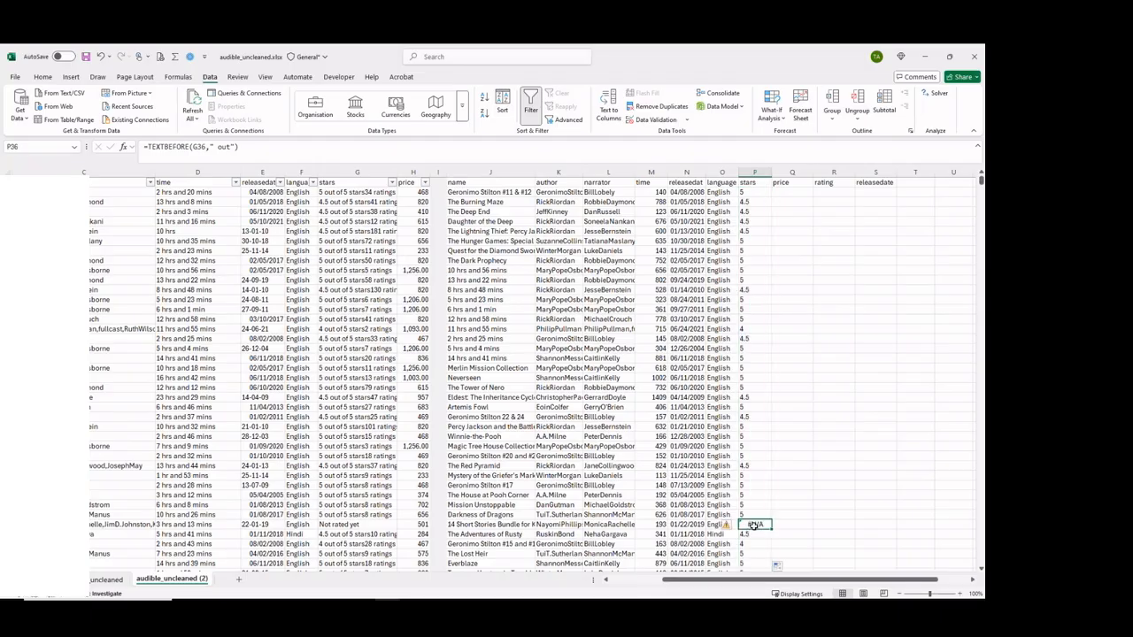
pyautogui.click(342, 524)
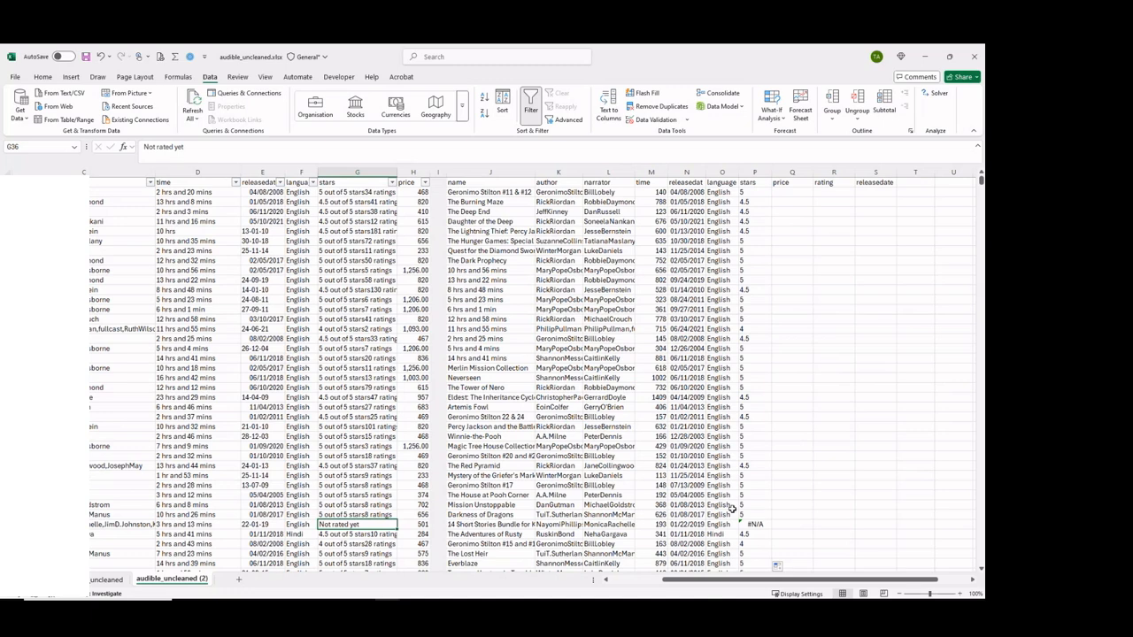
pyautogui.click(759, 524)
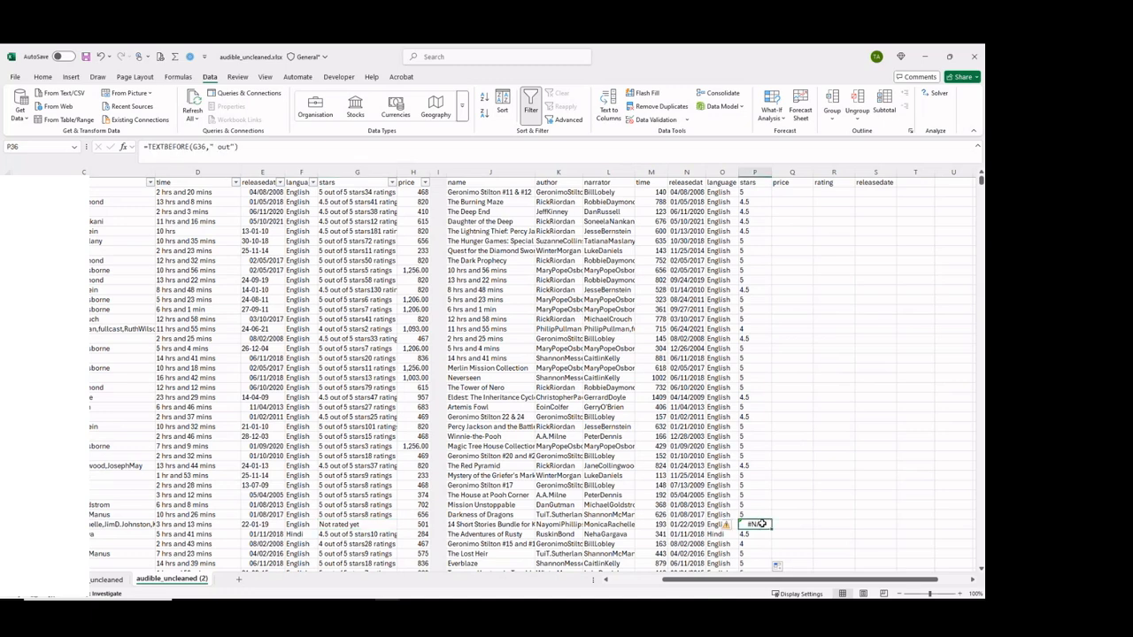
# Wrap P2's formula in IFNA with a 0 fallback, giving =IFNA(TEXTBEFORE(G2," out"),0).
pyautogui.click(754, 191)
pyautogui.click(151, 148)
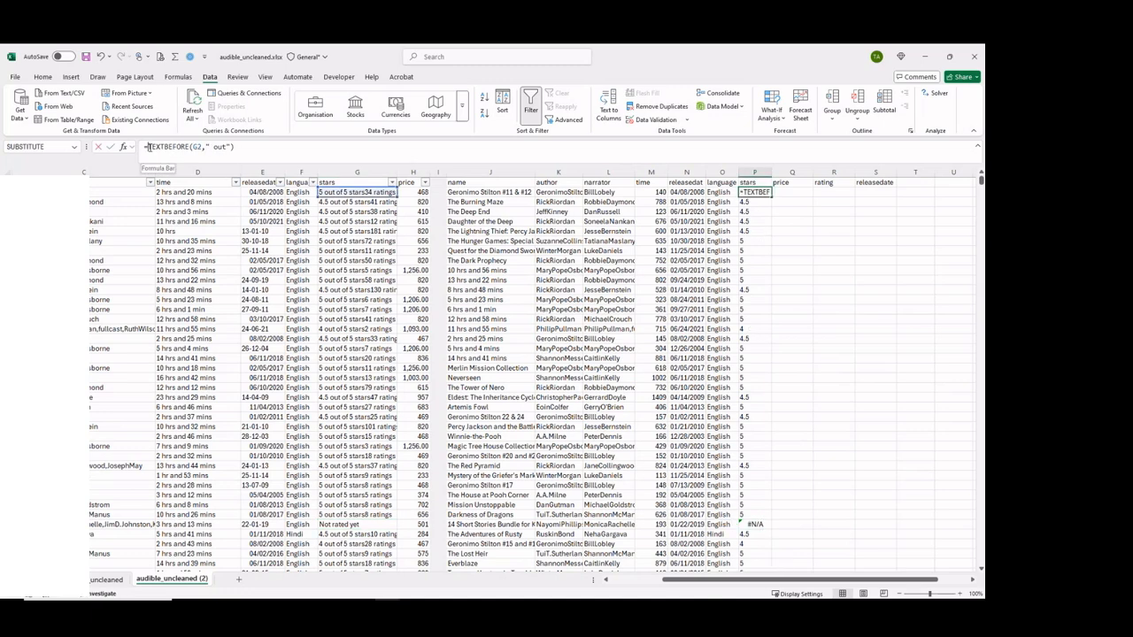
pyautogui.write('IF')
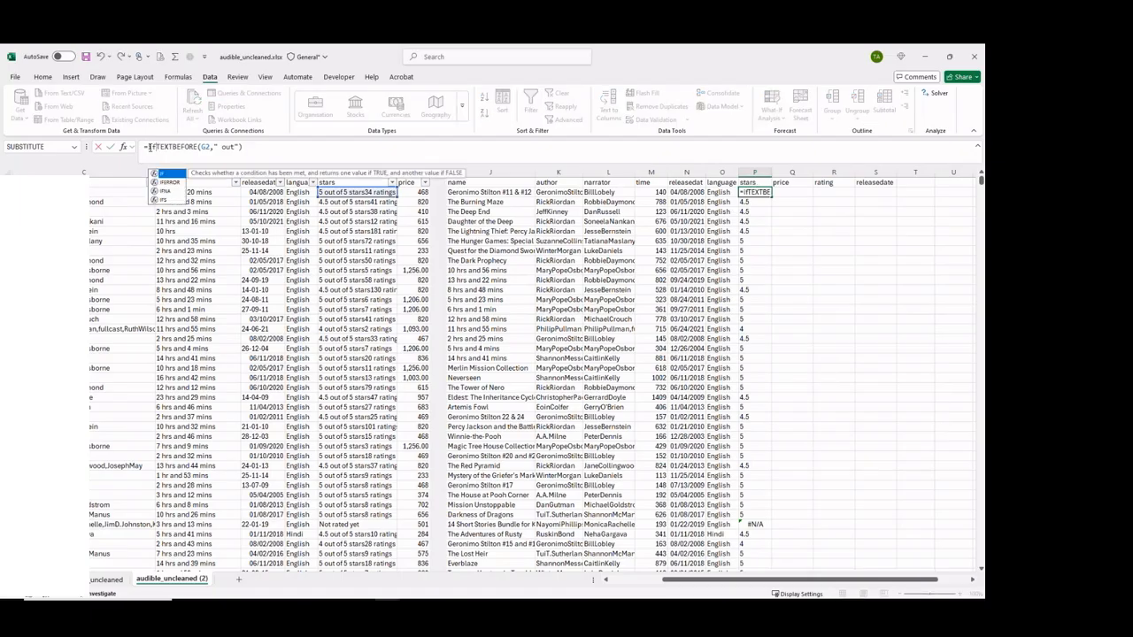
pyautogui.write('na')
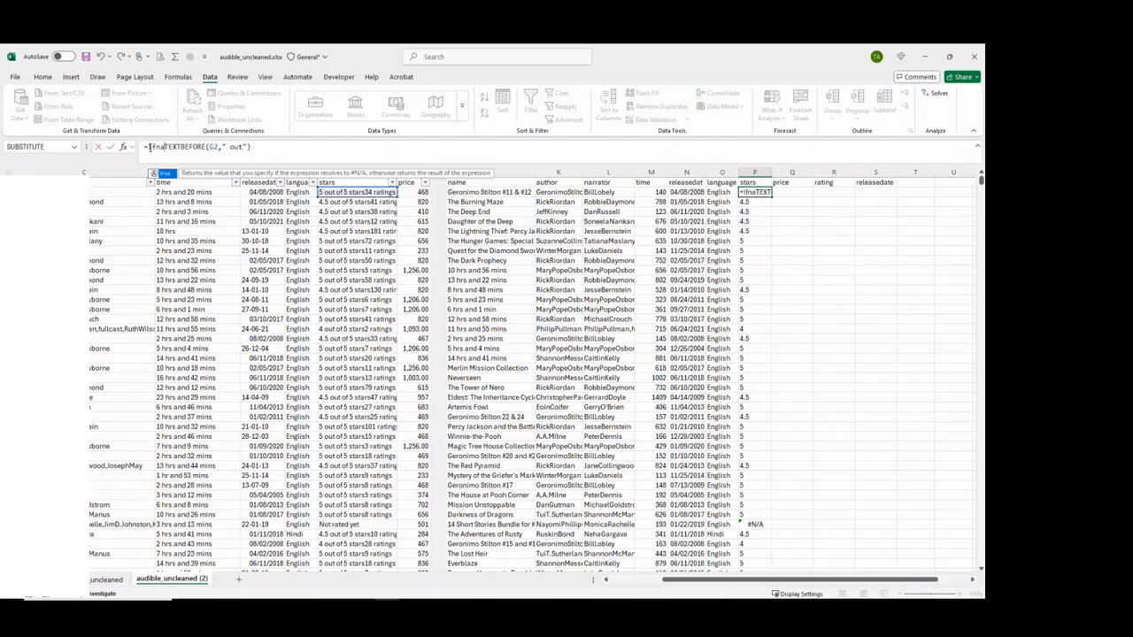
pyautogui.press('Tab')
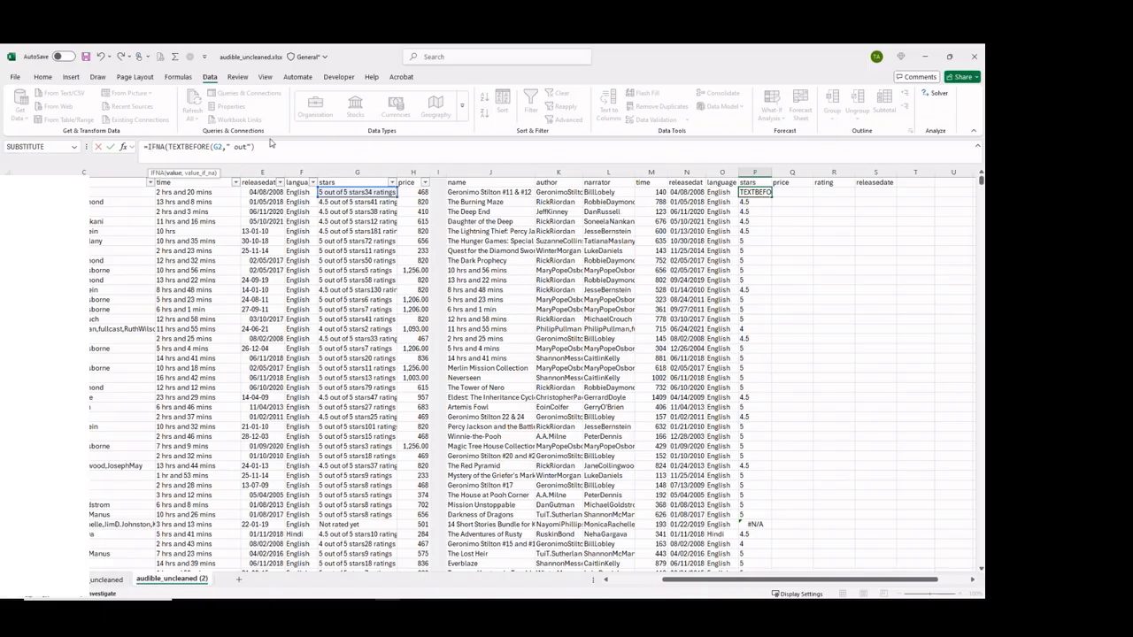
pyautogui.click(265, 147)
pyautogui.write(')')
pyautogui.moveTo(262, 147); pyautogui.dragTo(181, 158)
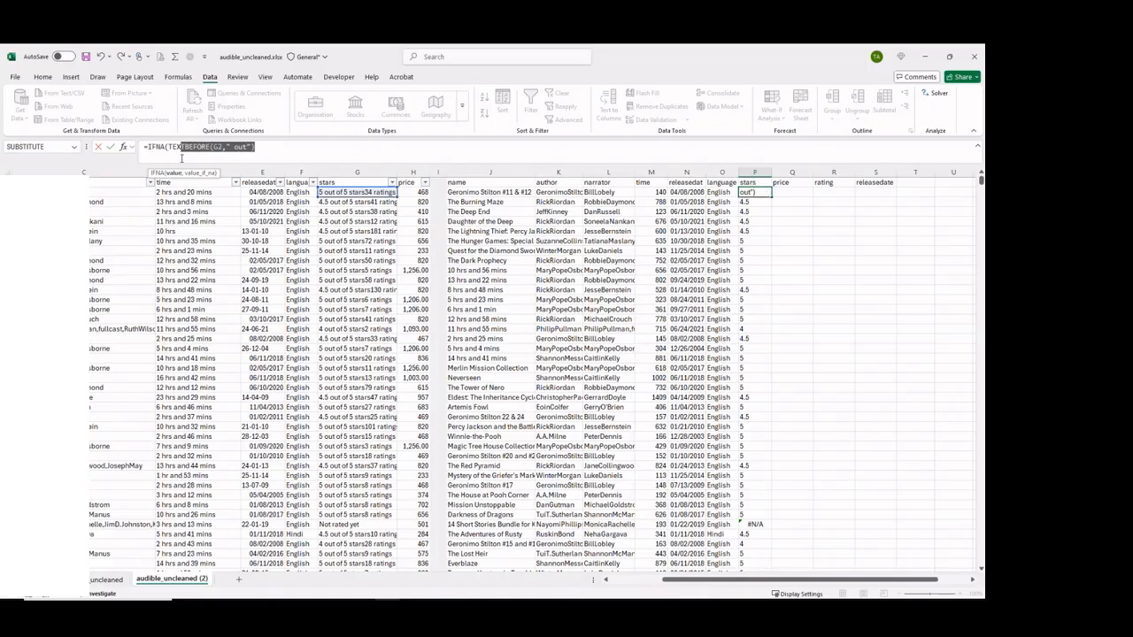
pyautogui.click(259, 146)
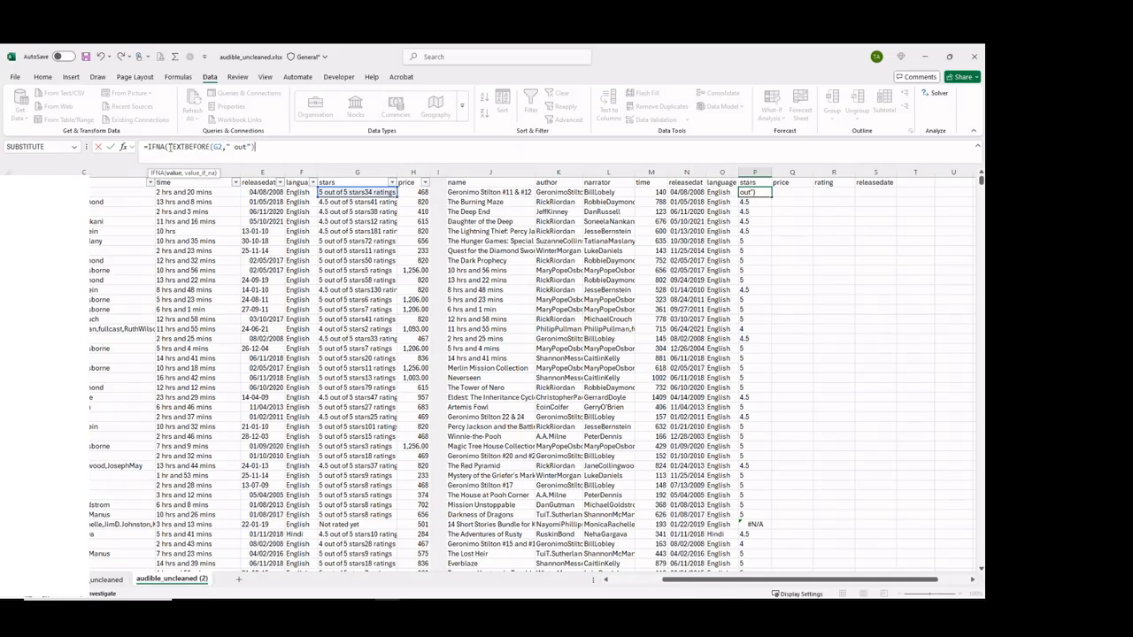
pyautogui.moveTo(170, 147); pyautogui.dragTo(256, 147)
pyautogui.click(260, 146)
pyautogui.write('),0)')
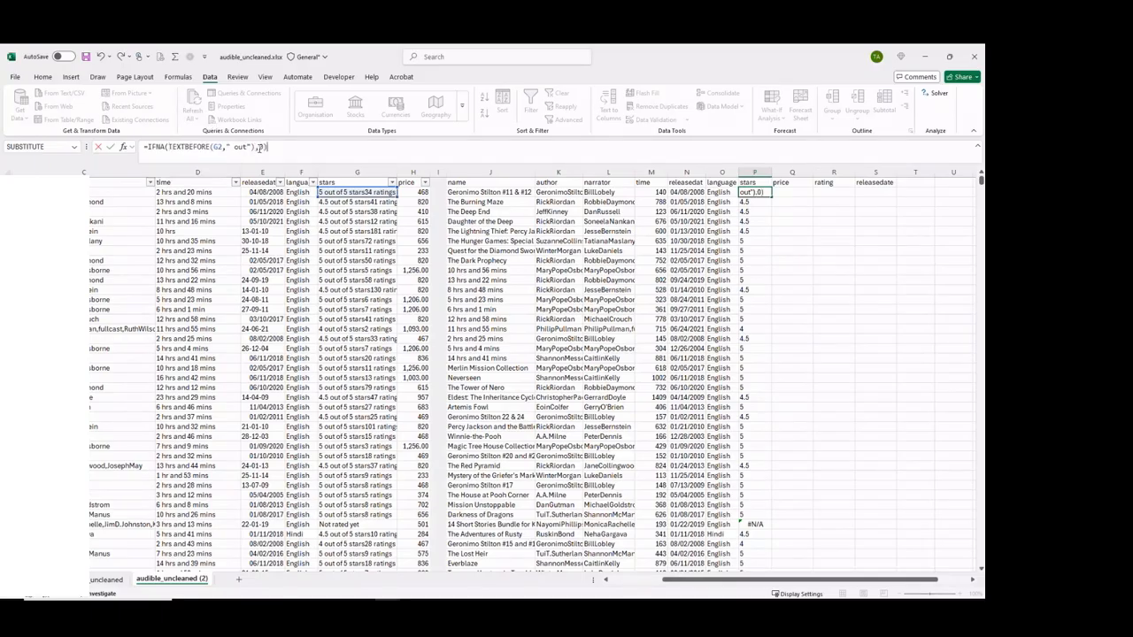
pyautogui.press('Return')
# Fill P2's IFNA formula down the stars column and check the unrated row's cell P36 against the other star values.
pyautogui.click(756, 191)
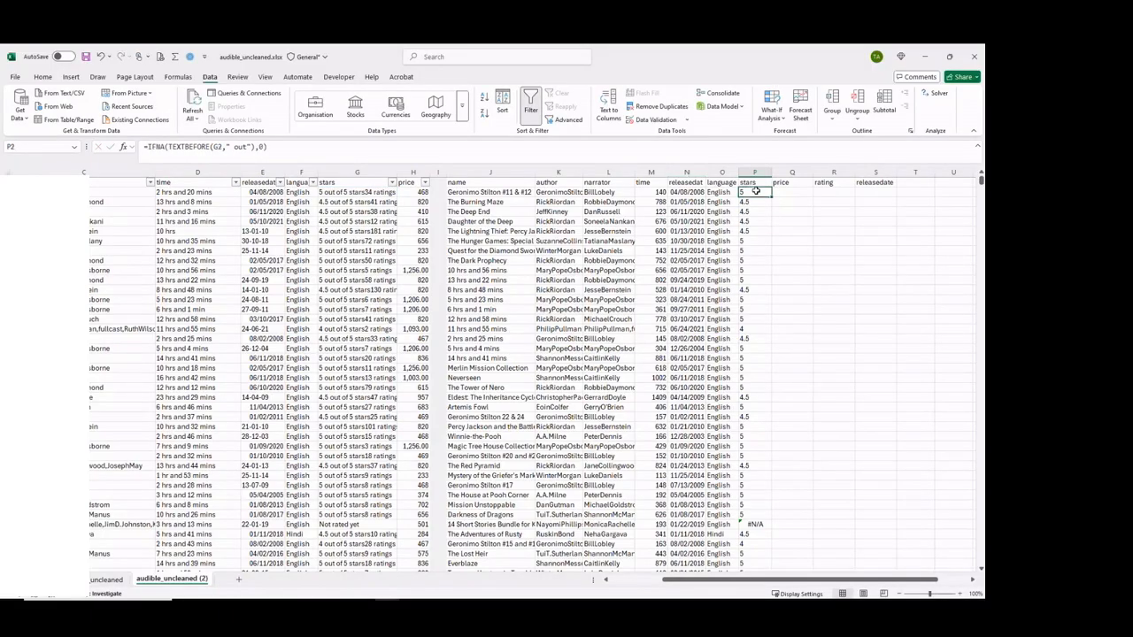
pyautogui.doubleClick(772, 197)
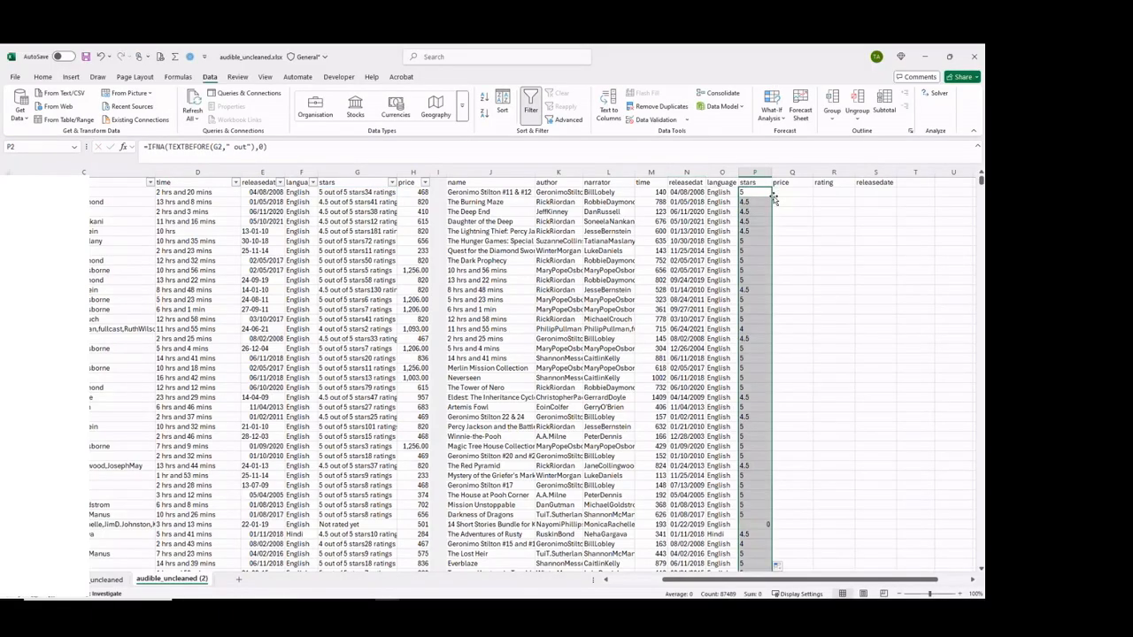
pyautogui.click(758, 524)
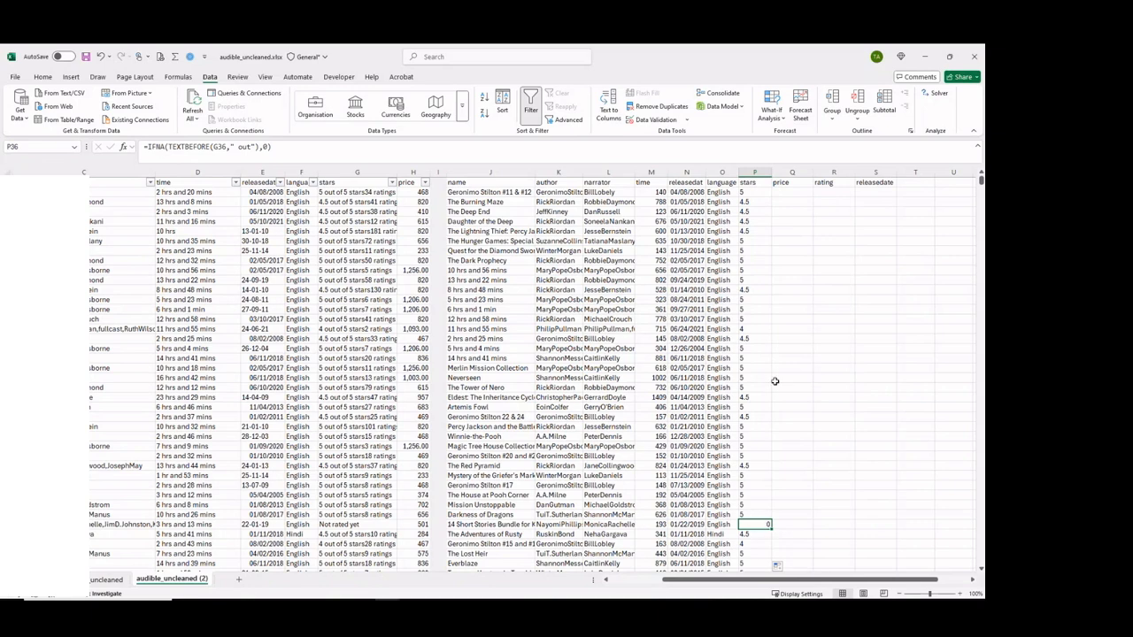
pyautogui.click(748, 191)
pyautogui.click(754, 514)
pyautogui.click(752, 525)
# Add +0 after the TEXTBEFORE part of P2's formula to make stars numeric, and fill it down the column.
pyautogui.click(752, 192)
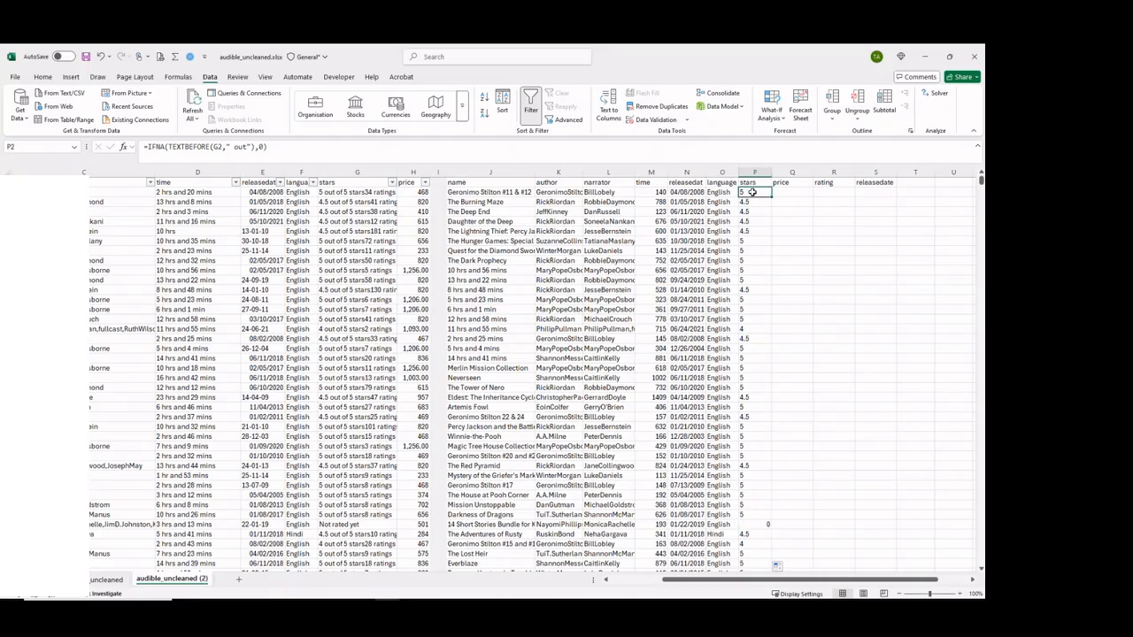
pyautogui.click(254, 147)
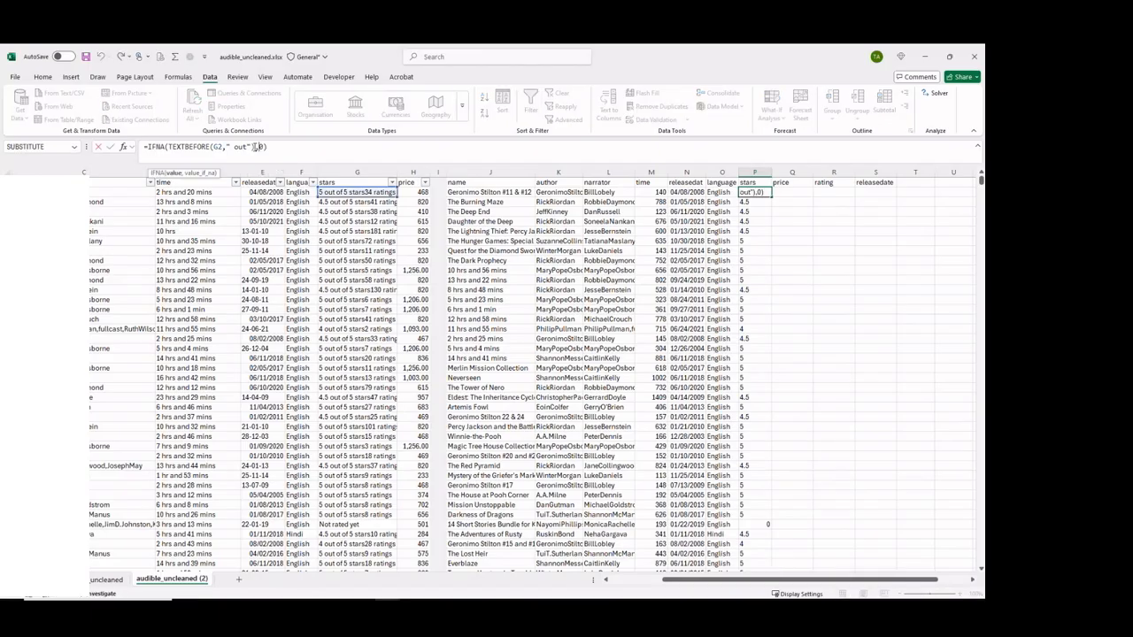
pyautogui.write('+0')
pyautogui.press('Return')
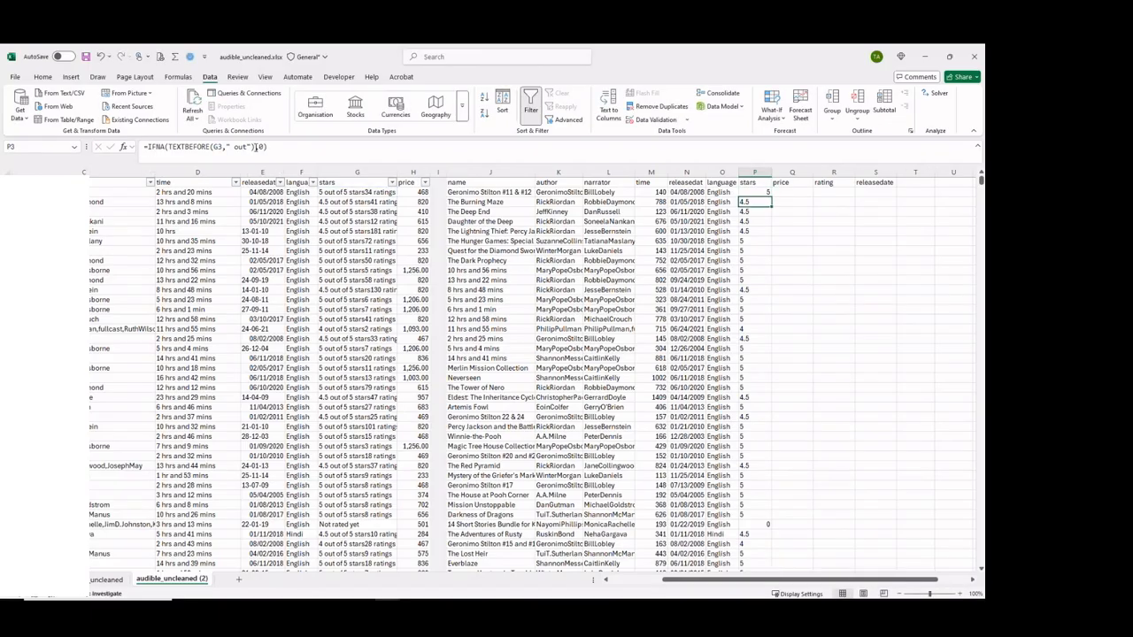
pyautogui.click(749, 192)
pyautogui.doubleClick(773, 196)
# Enter =H2 in Q2 and fill it down the price column.
pyautogui.click(790, 192)
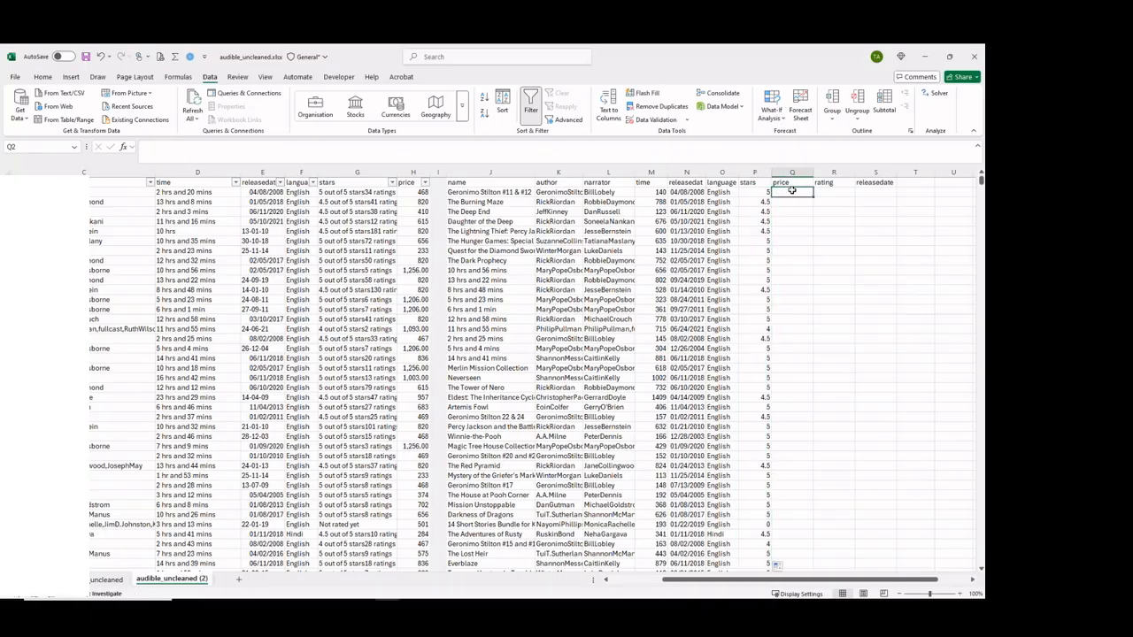
pyautogui.write('=')
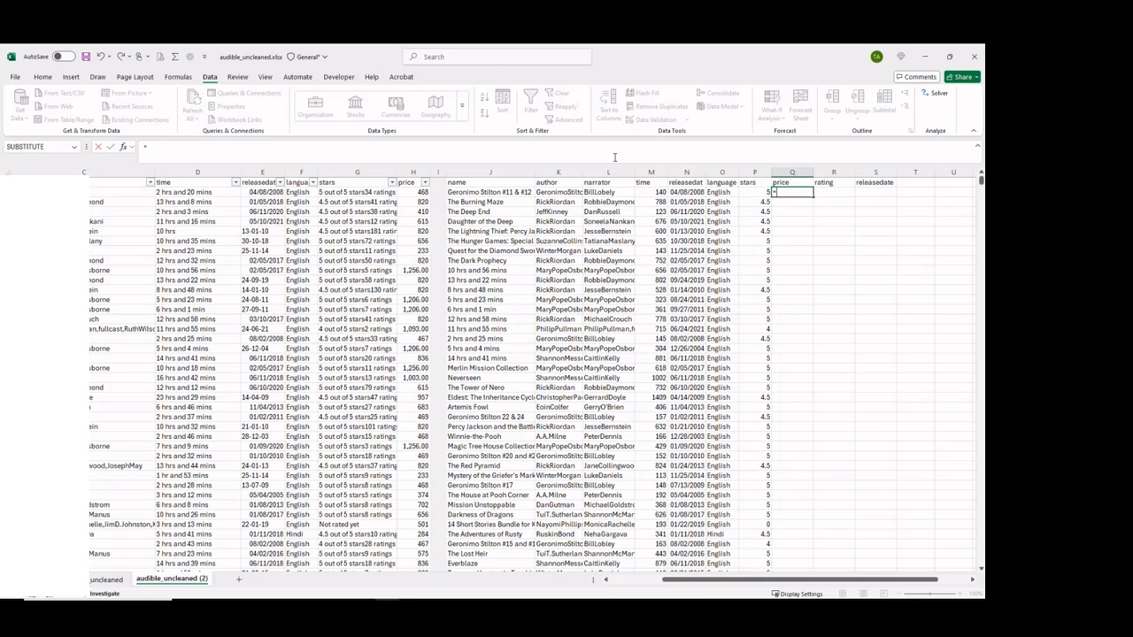
pyautogui.click(418, 192)
pyautogui.press('Return')
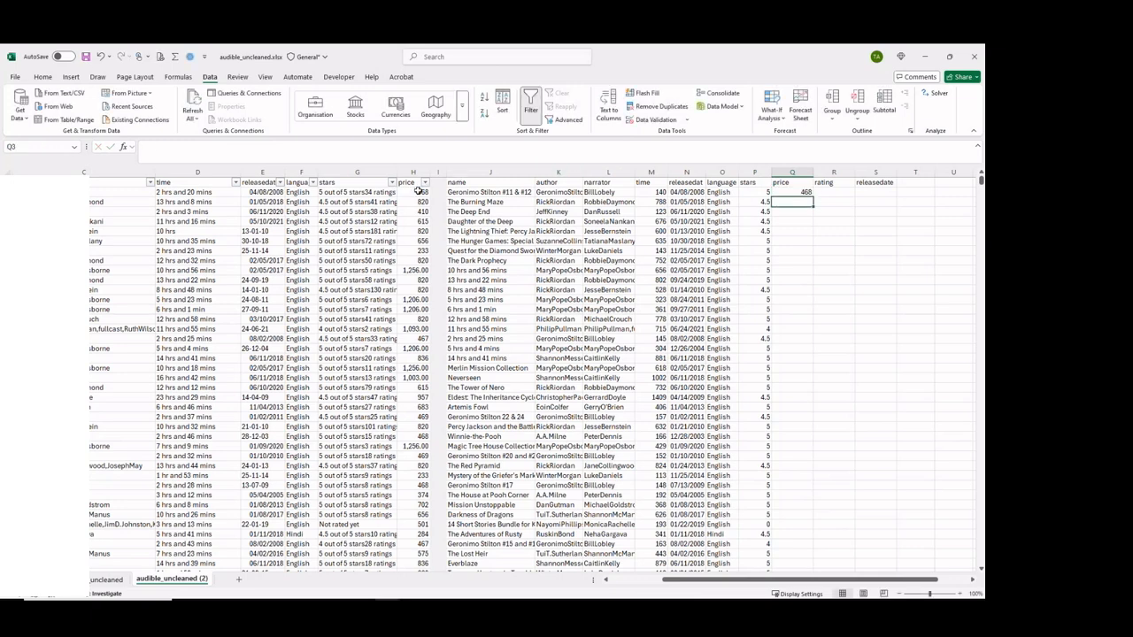
pyautogui.click(782, 193)
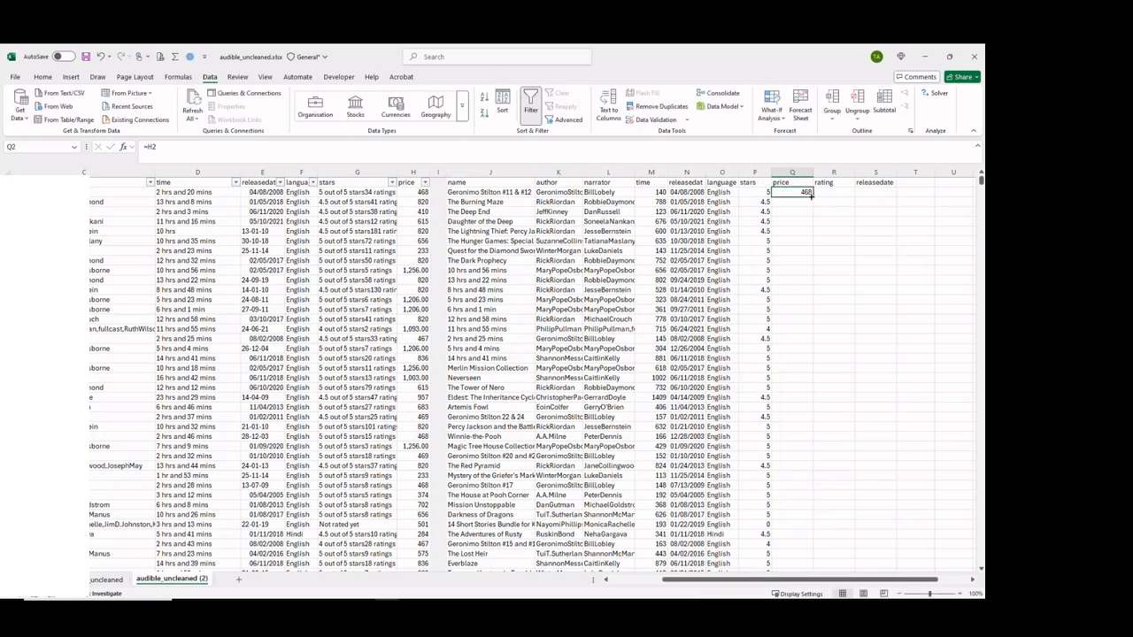
pyautogui.doubleClick(813, 196)
# Enter =TEXTAFTER(G2,"stars") in R2 to extract the ratings text from the raw stars column.
pyautogui.click(840, 191)
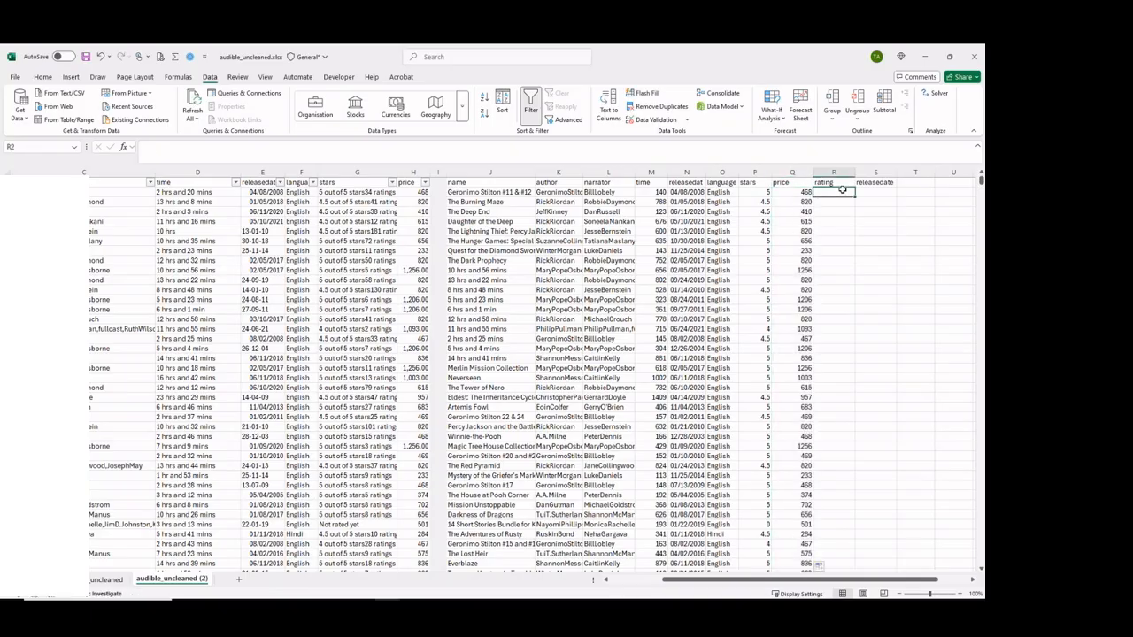
pyautogui.click(354, 190)
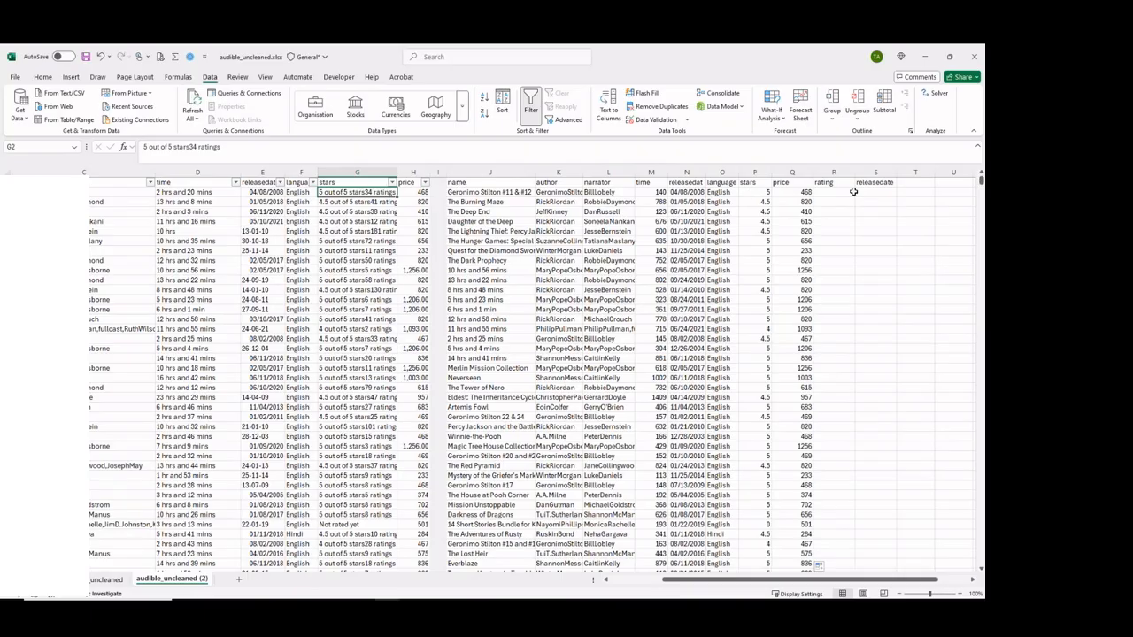
pyautogui.click(826, 192)
pyautogui.write('=tex')
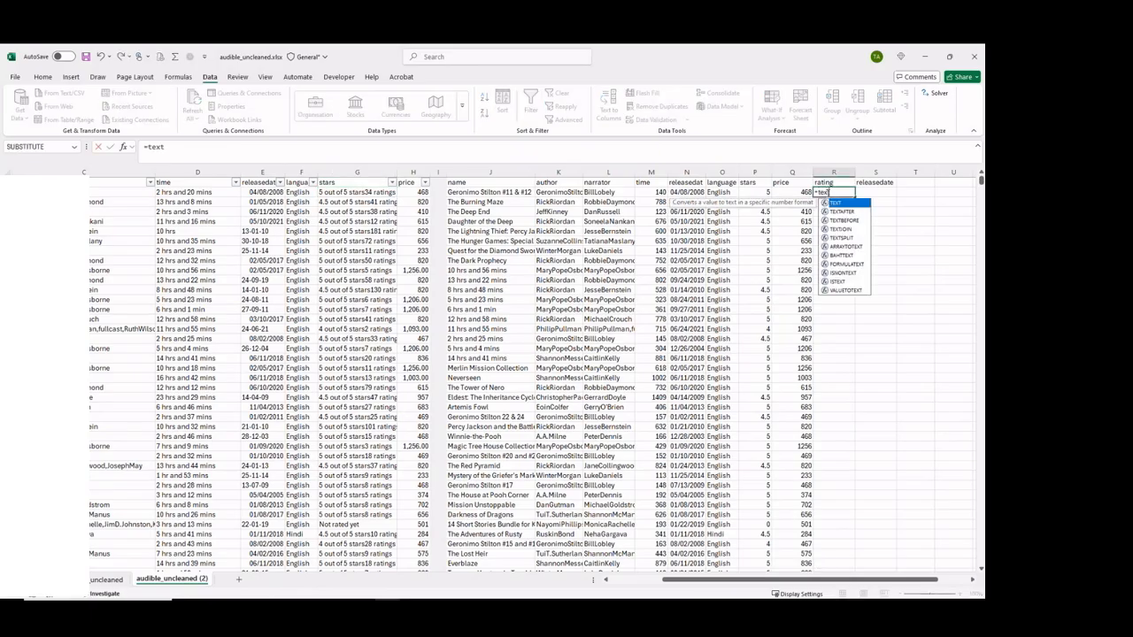
pyautogui.write('tr')
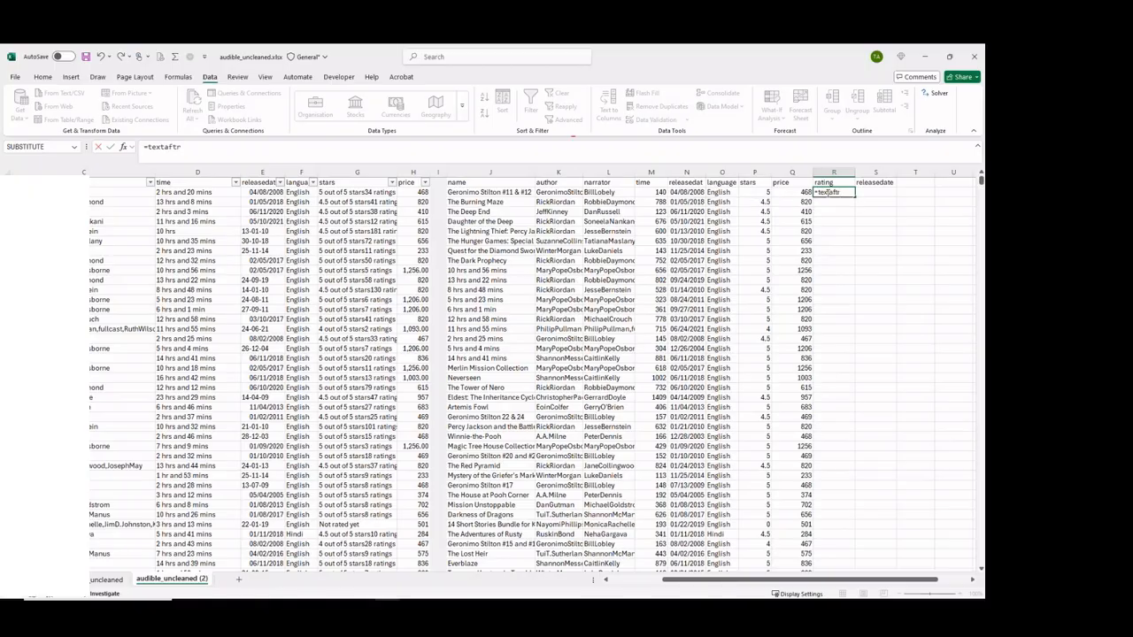
pyautogui.press('Right')
pyautogui.click(826, 192)
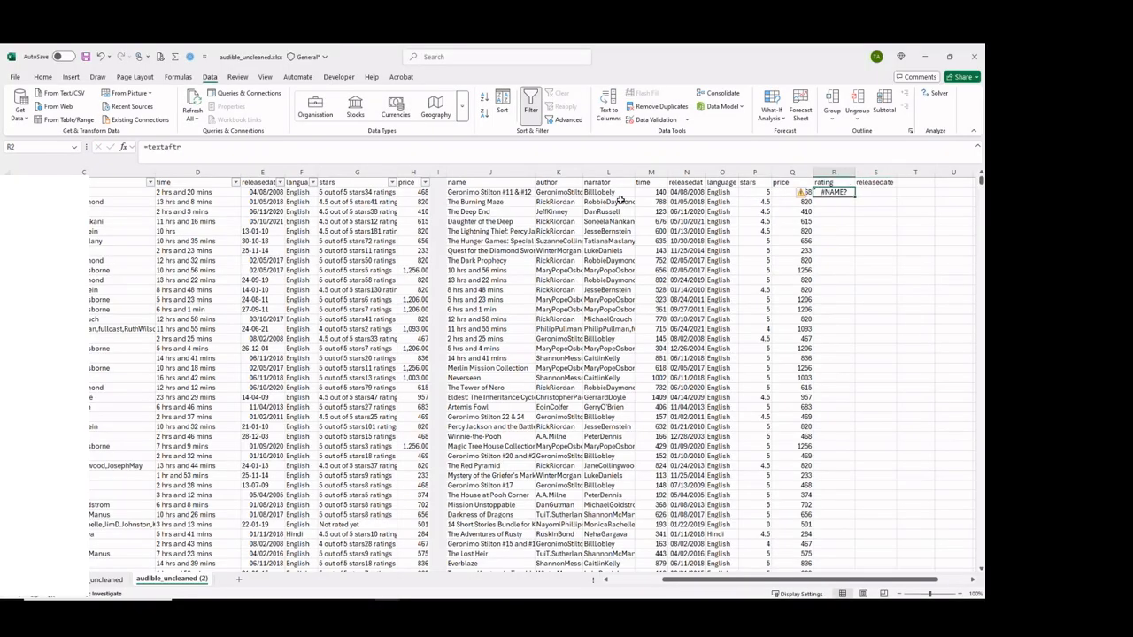
pyautogui.click(211, 149)
pyautogui.write('aftr')
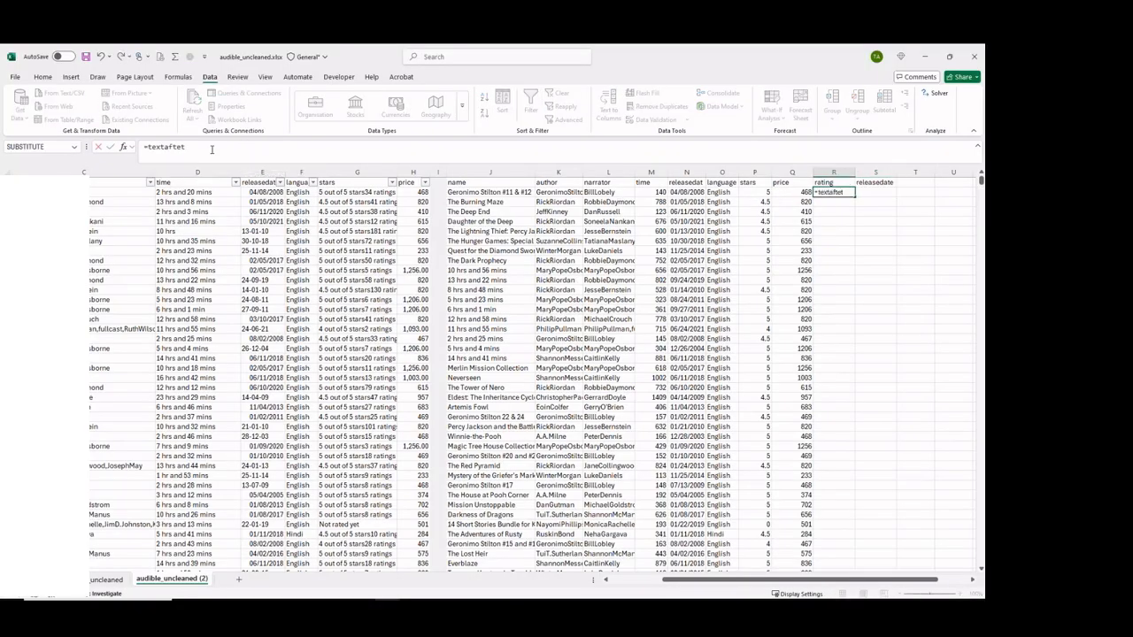
pyautogui.press('BackSpace')
pyautogui.press('Tab')
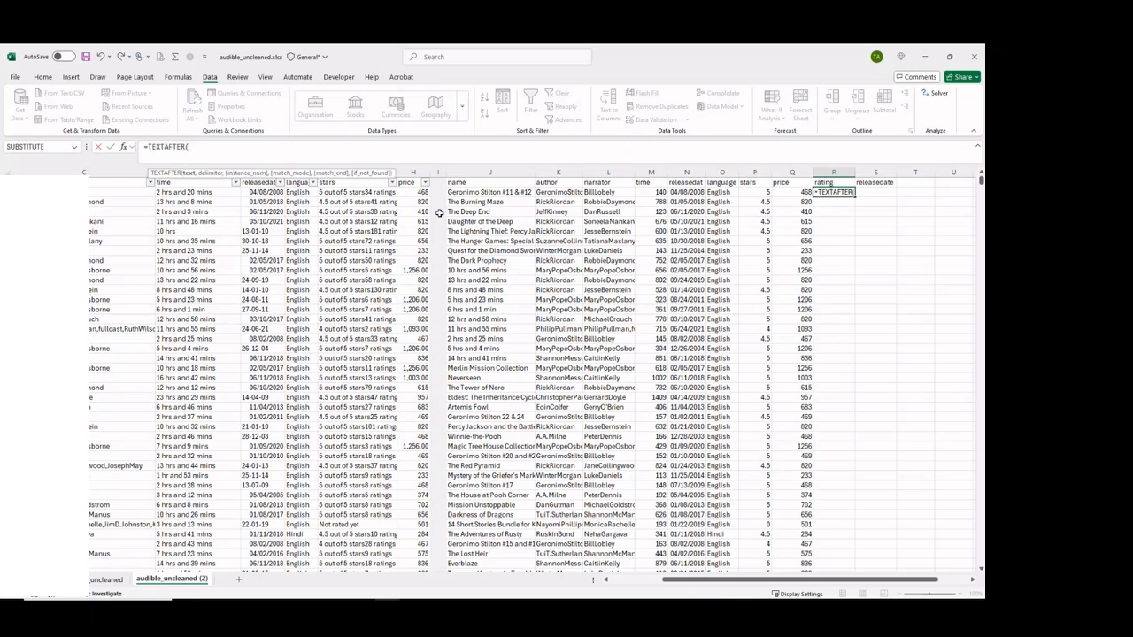
pyautogui.click(347, 192)
pyautogui.write(',')
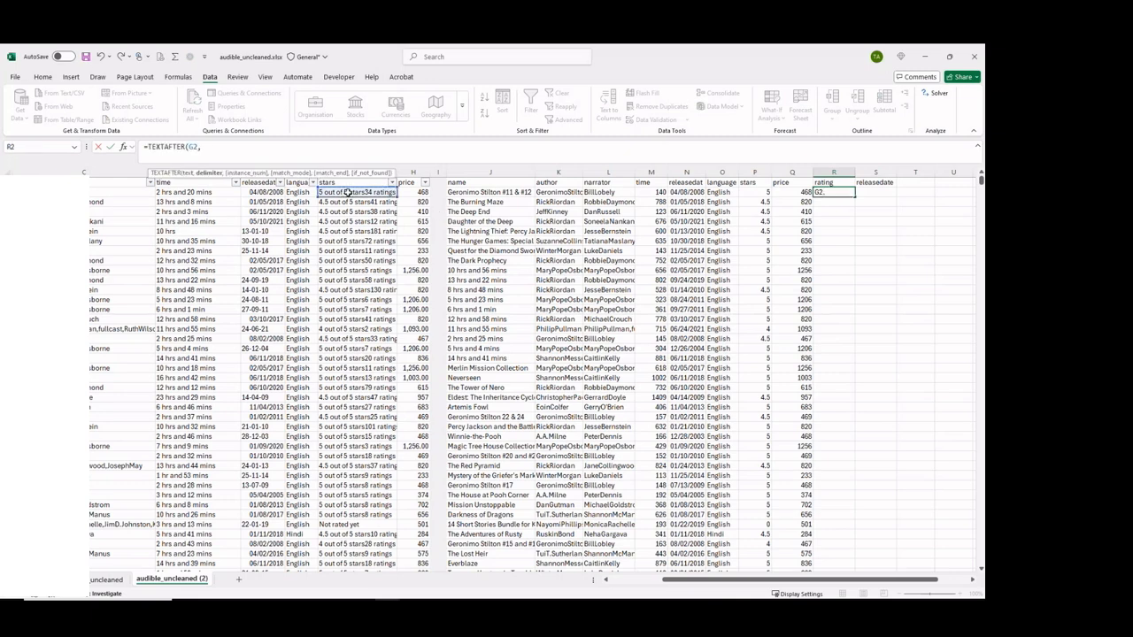
pyautogui.write('"stars"')
pyautogui.press('Return')
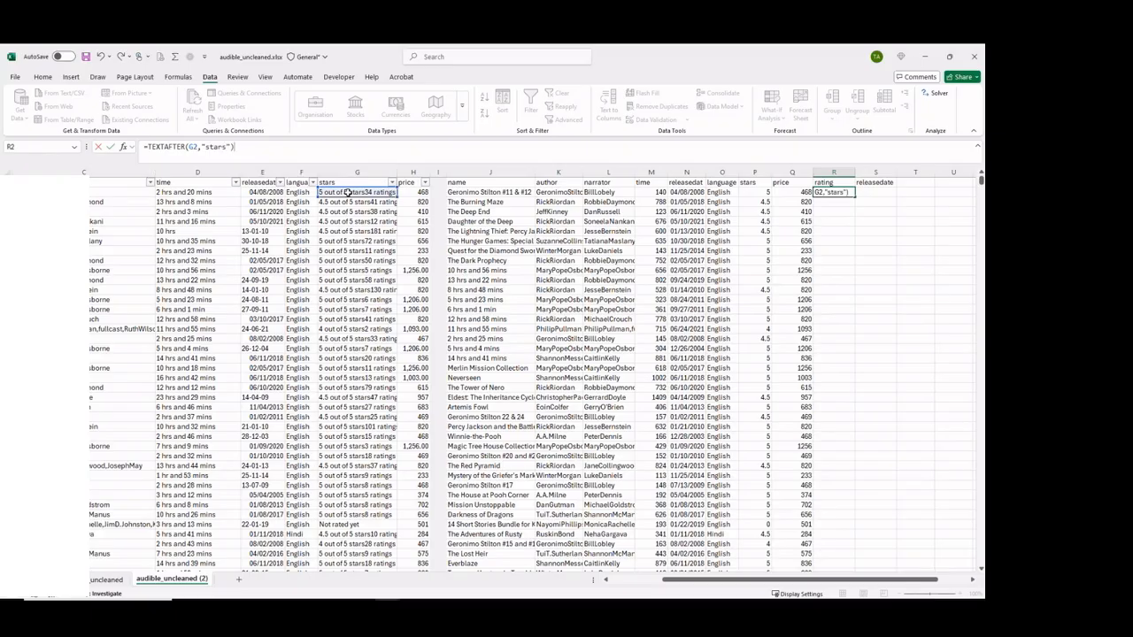
# Wrap R2's formula in TEXTBEFORE to drop the ratings word, giving =TEXTBEFORE(TEXTAFTER(G2,"stars")," ratings").
pyautogui.click(823, 191)
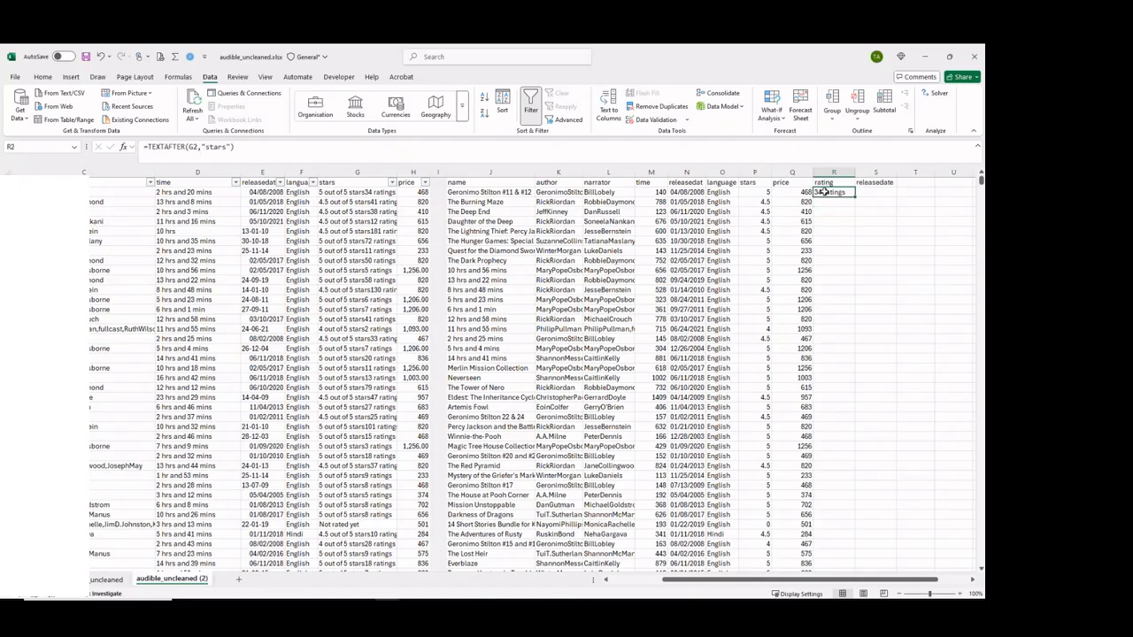
pyautogui.click(149, 146)
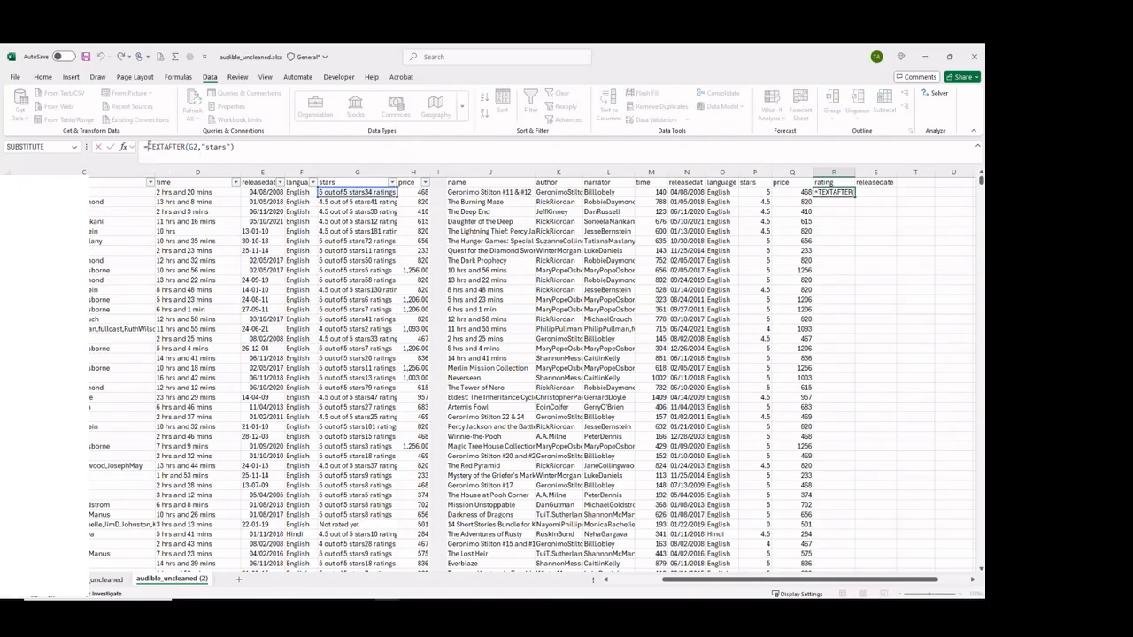
pyautogui.write('Te')
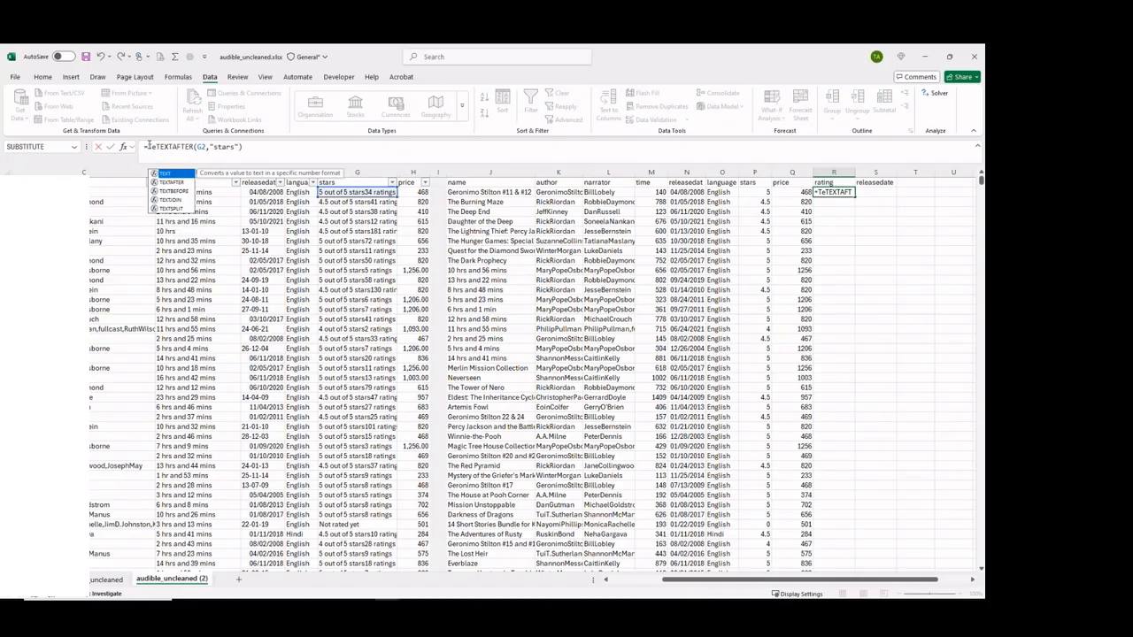
pyautogui.write('xtb')
pyautogui.press('Tab')
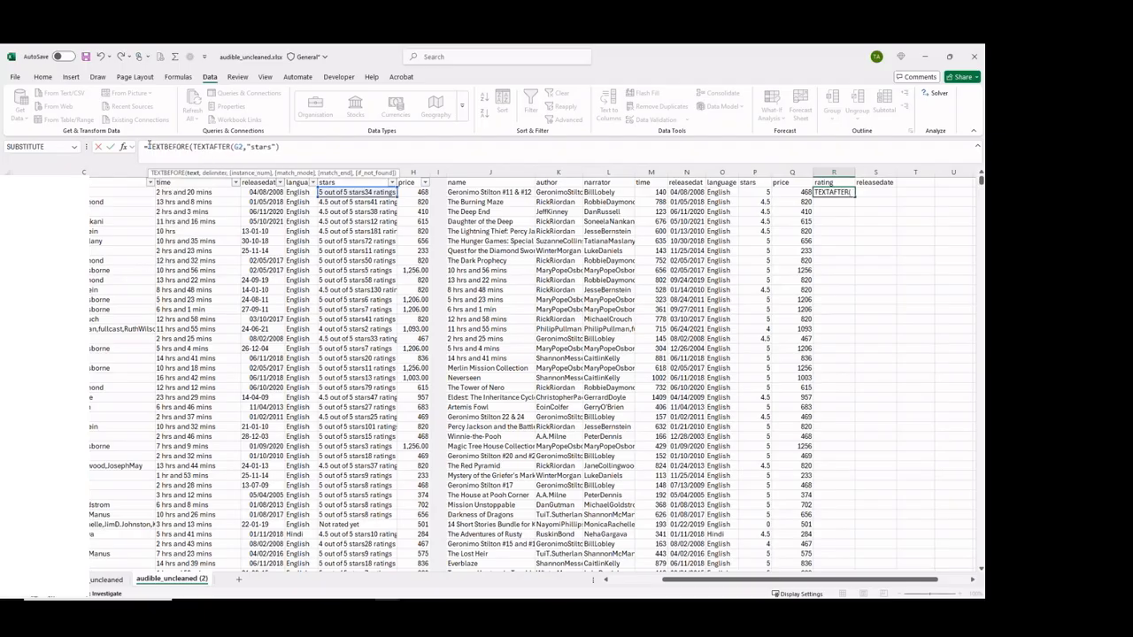
pyautogui.write('," ratings"')
pyautogui.press('Return')
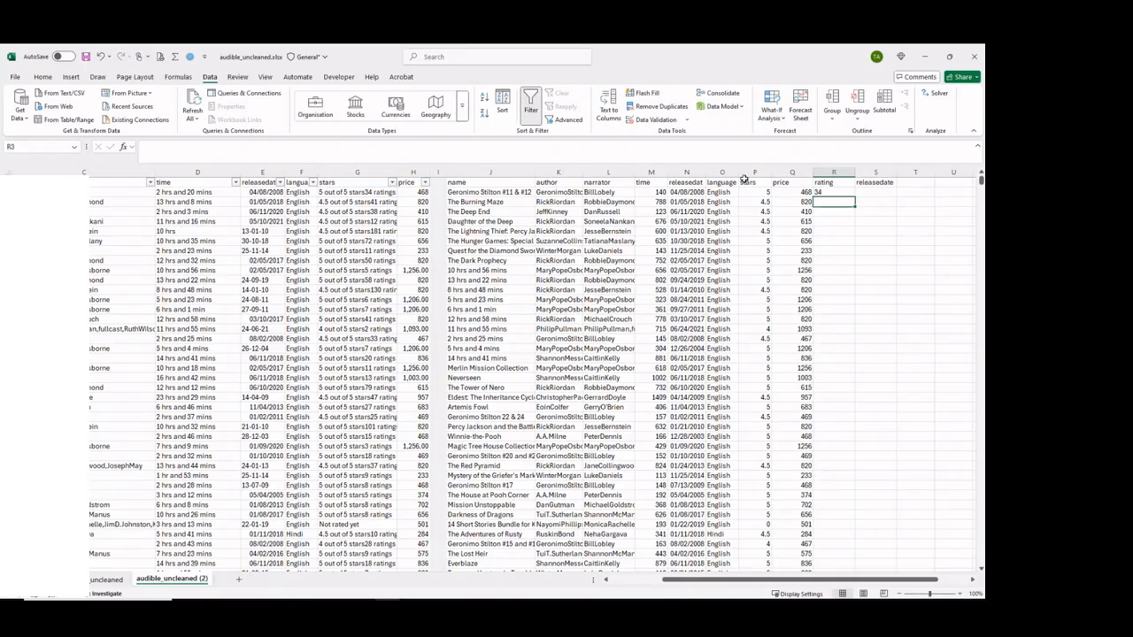
# Try to make R2's rating numeric by adding +0 after the inner TEXTAFTER, as =TEXTBEFORE(TEXTAFTER(G2,"stars")+0," ratings").
pyautogui.click(827, 191)
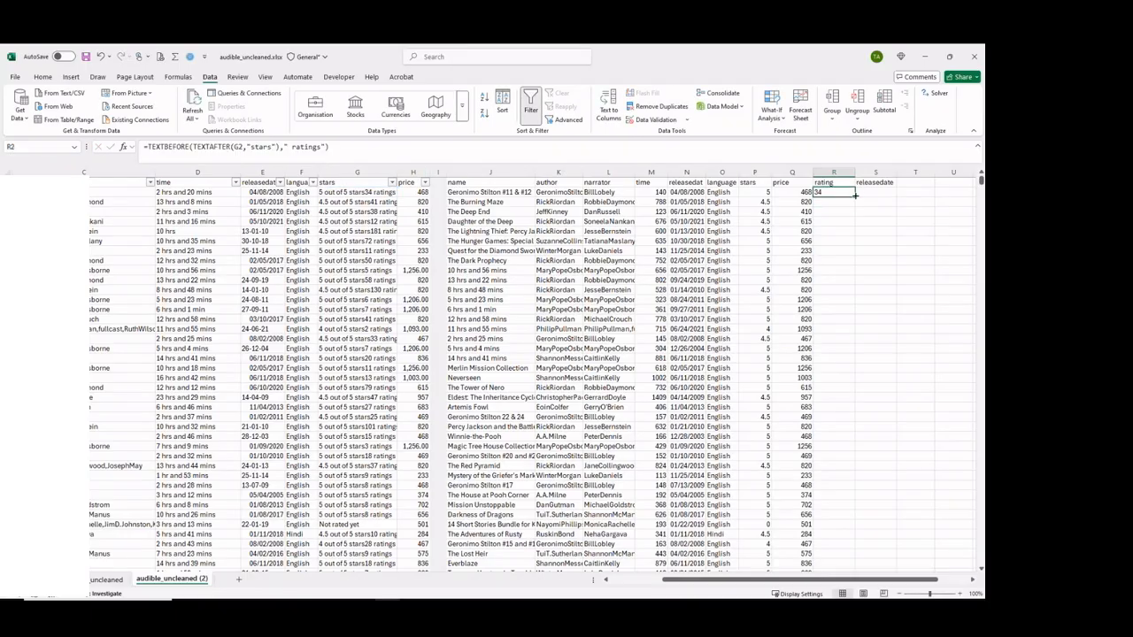
pyautogui.click(340, 147)
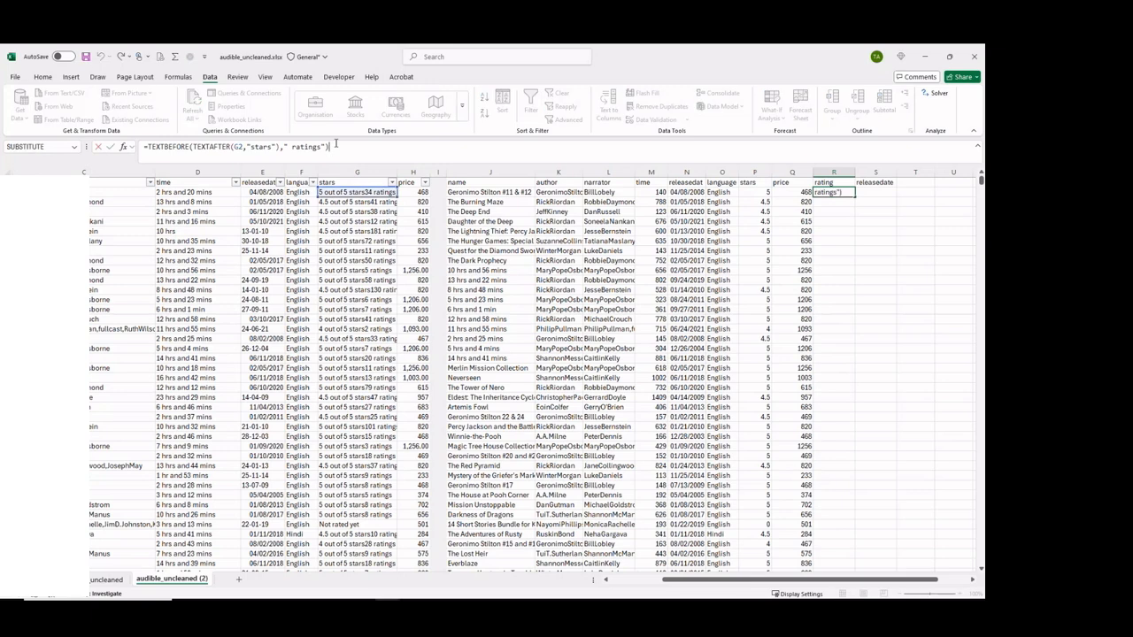
pyautogui.click(279, 148)
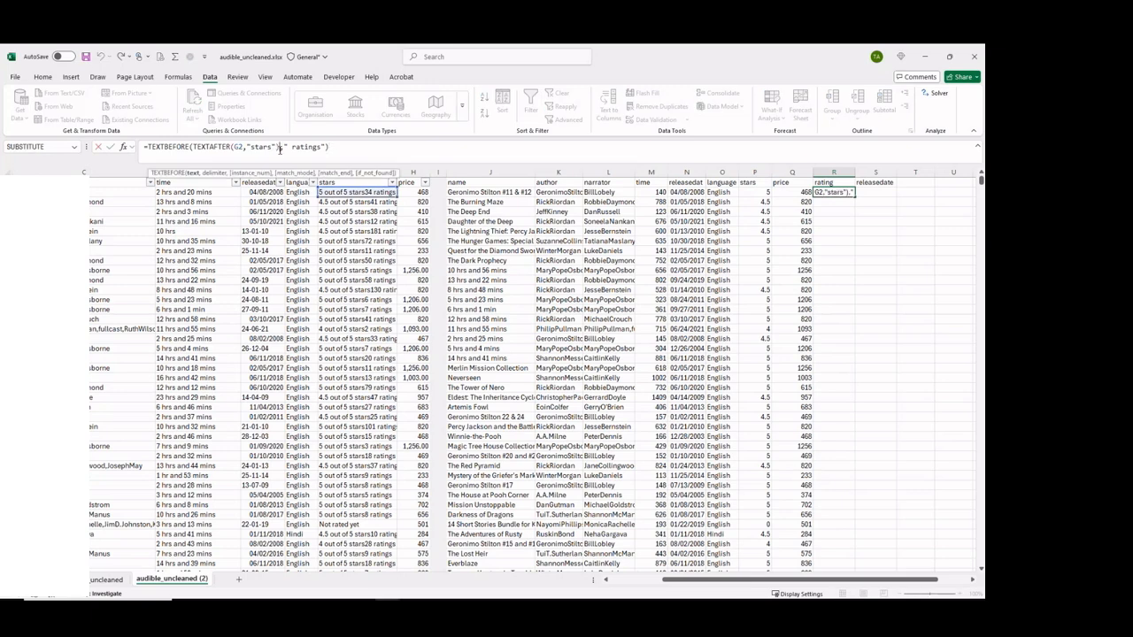
pyautogui.write(',0')
pyautogui.press('Return')
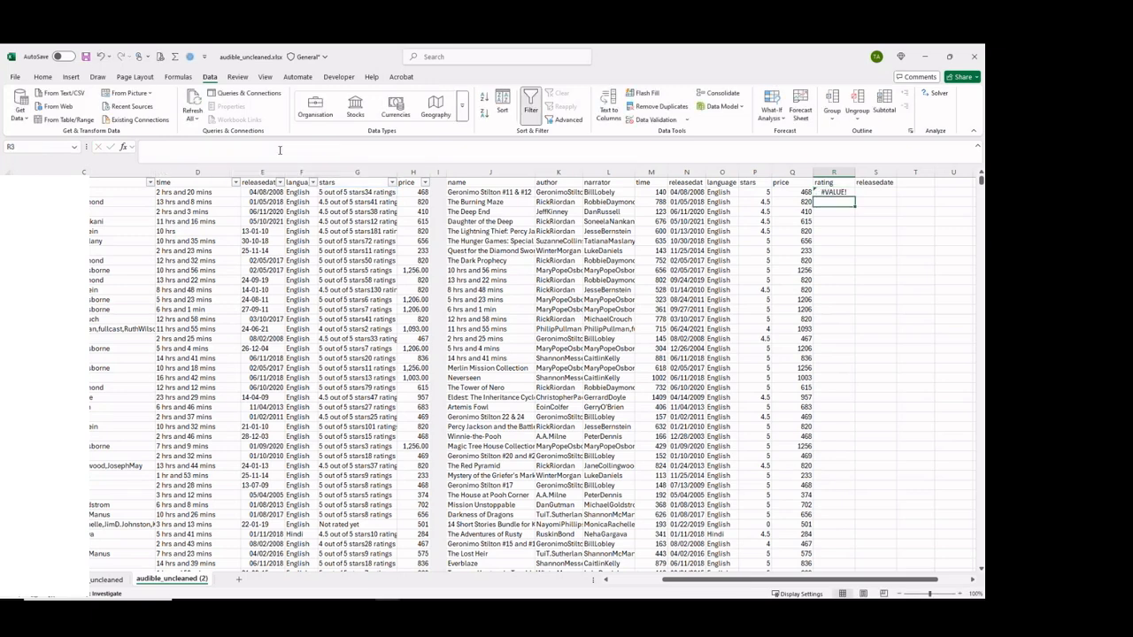
pyautogui.click(846, 192)
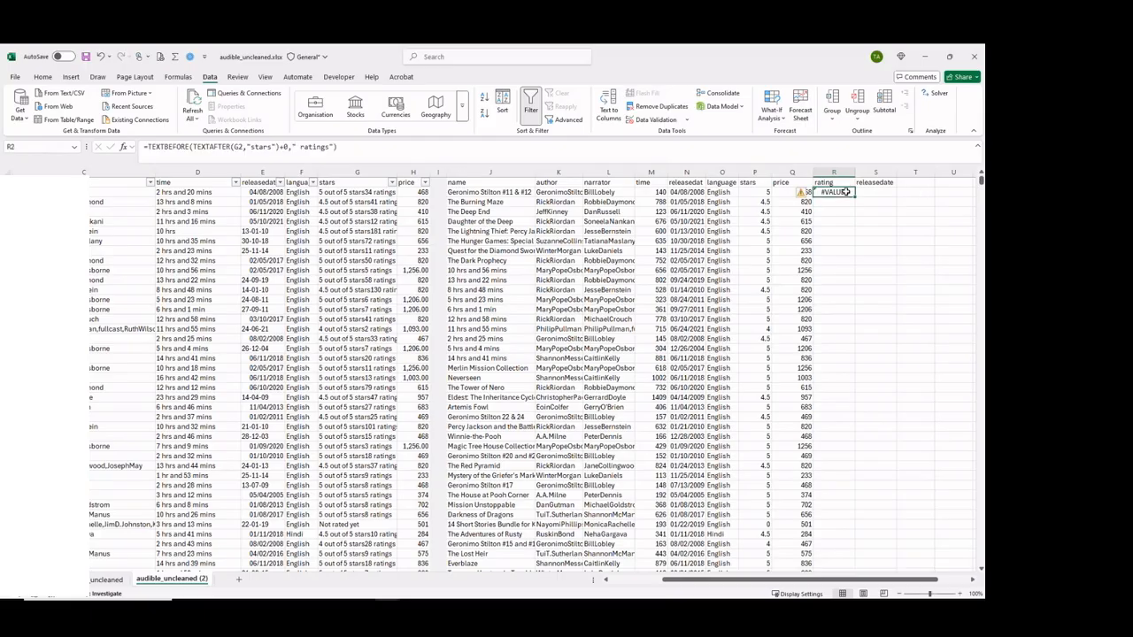
# Move the +0 to the end of R2's formula, giving =TEXTBEFORE(TEXTAFTER(G2,"stars")," ratings")+0, and fill it down the rating column.
pyautogui.click(292, 147)
pyautogui.press('BackSpace')
pyautogui.press('BackSpace')
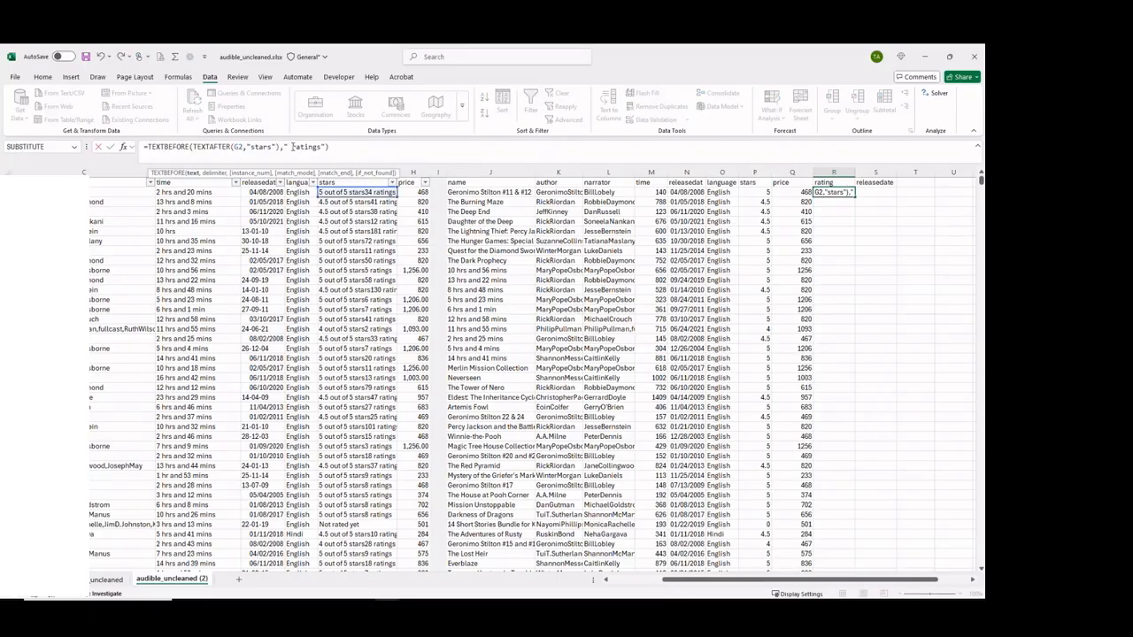
pyautogui.click(335, 148)
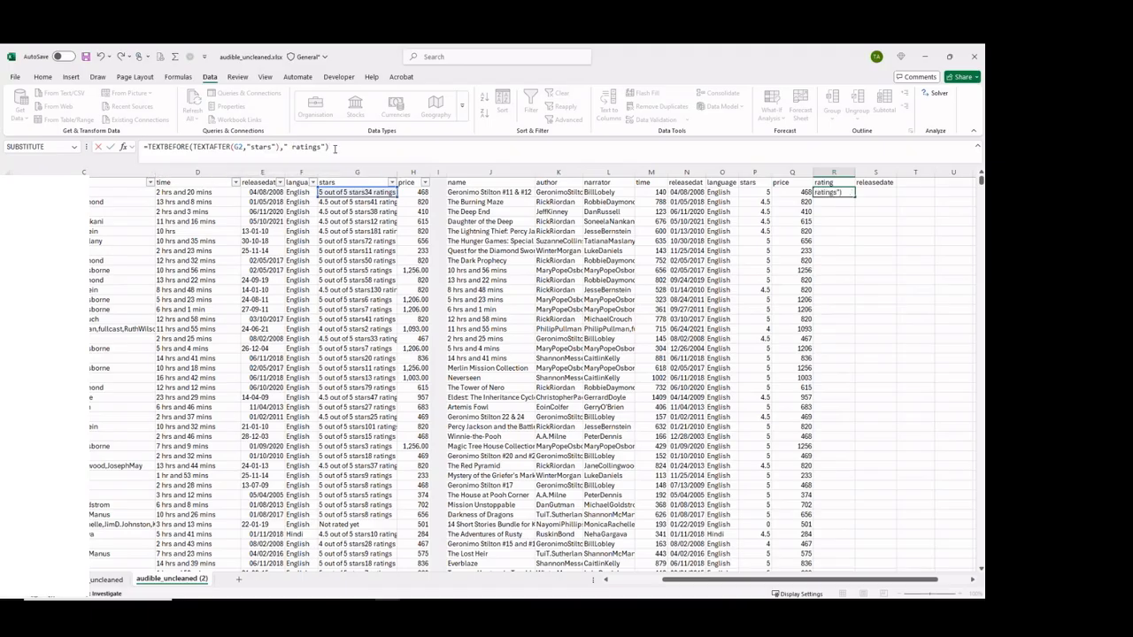
pyautogui.press('Return')
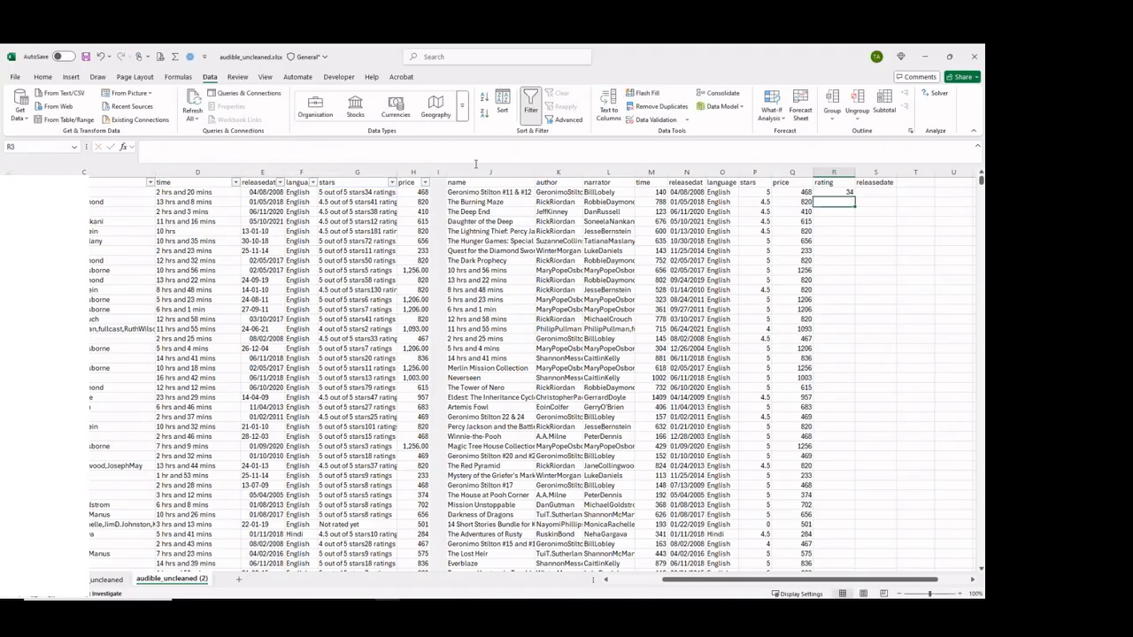
pyautogui.click(846, 191)
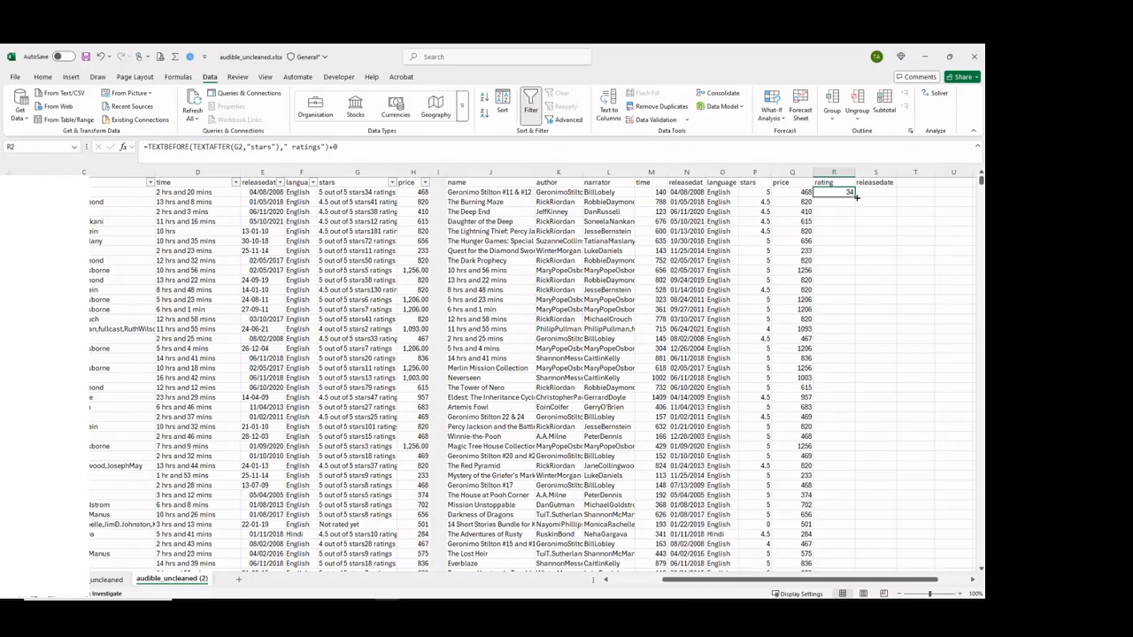
pyautogui.doubleClick(855, 196)
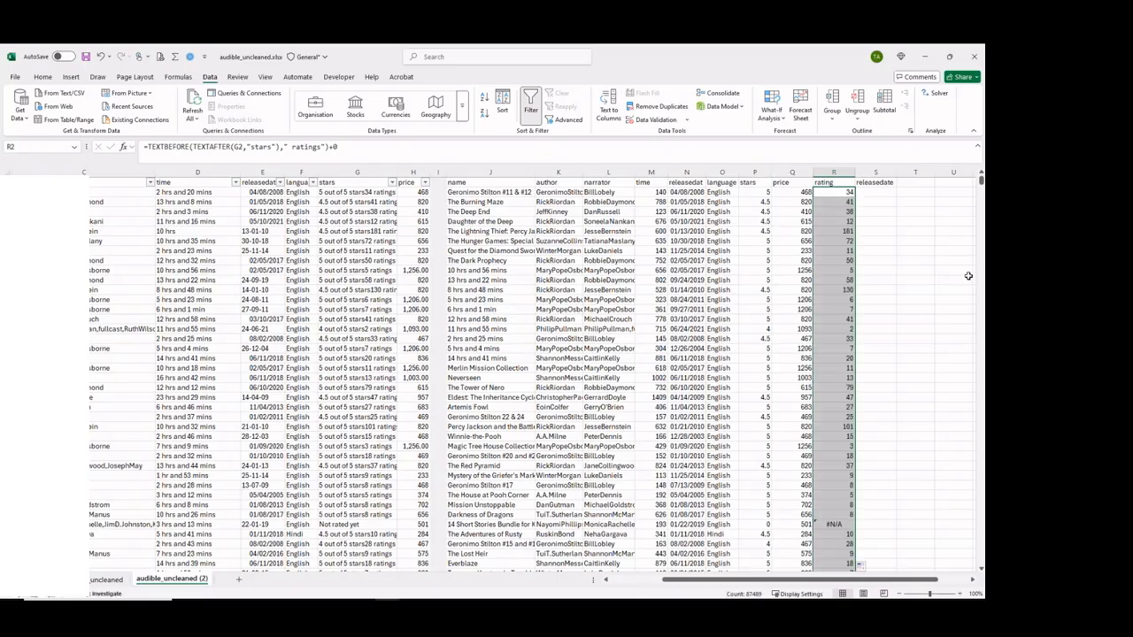
# Wrap R2's formula in IFNA with 0 as fallback, giving =IFNA(TEXTBEFORE(TEXTAFTER(G2,"stars")," ratings")+0,0), and fill it down the rating column.
pyautogui.click(841, 527)
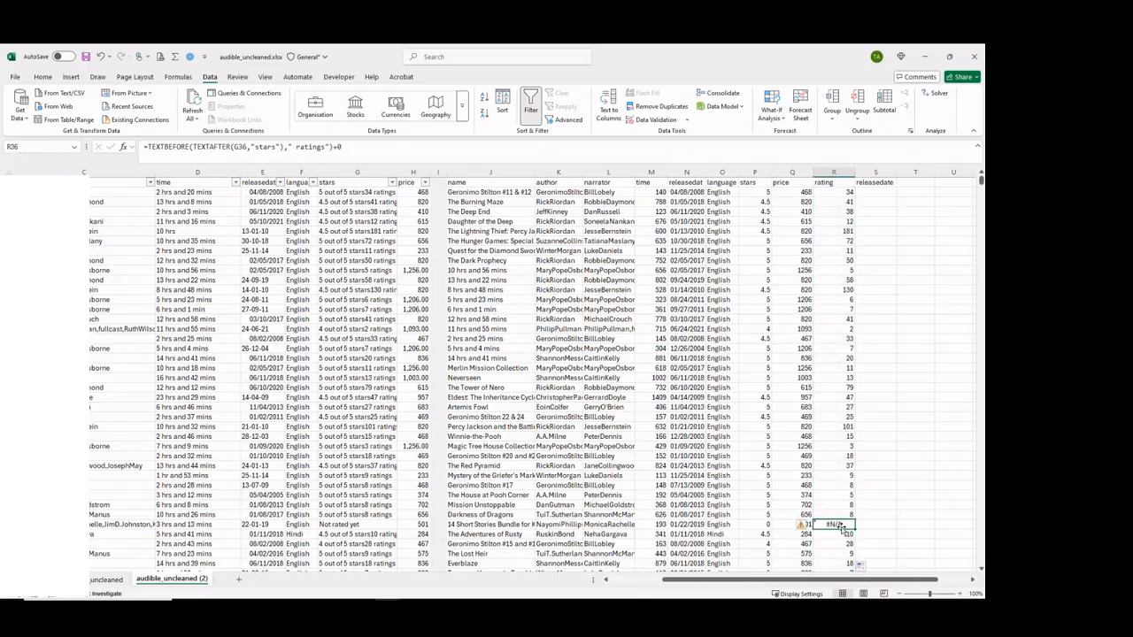
pyautogui.click(834, 191)
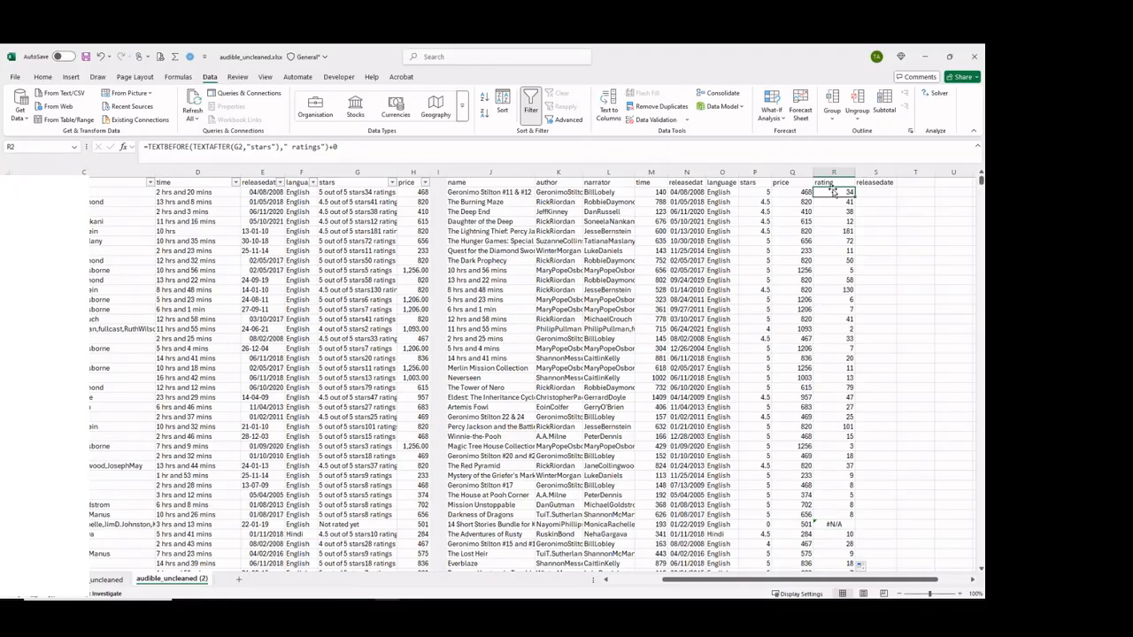
pyautogui.click(147, 146)
pyautogui.write('IF')
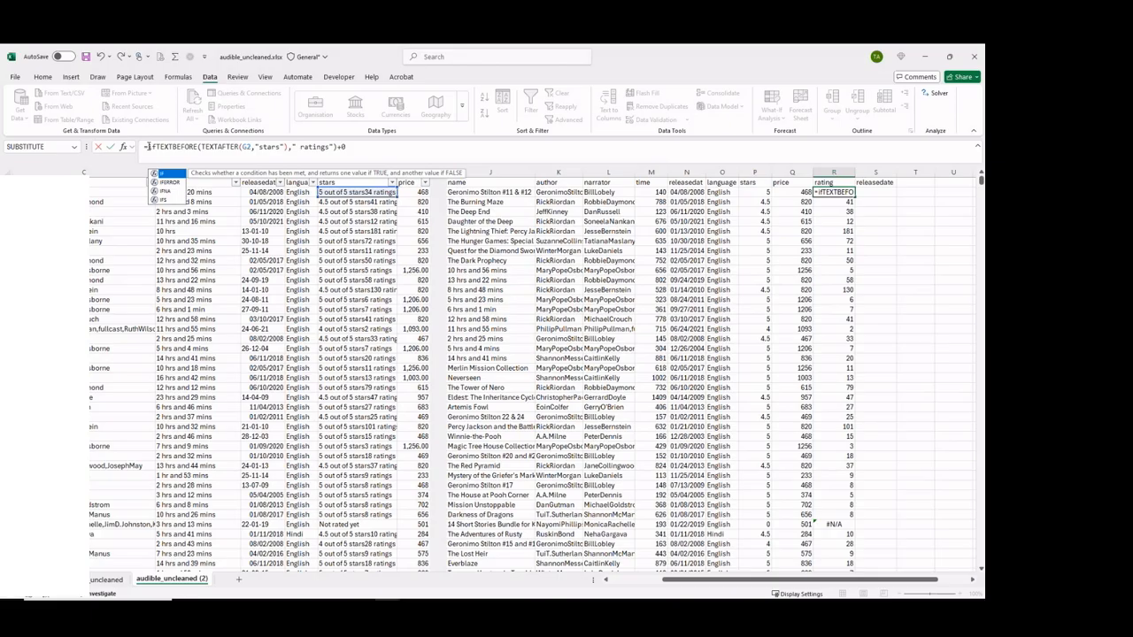
pyautogui.press('Down')
pyautogui.press('Down')
pyautogui.press('Tab')
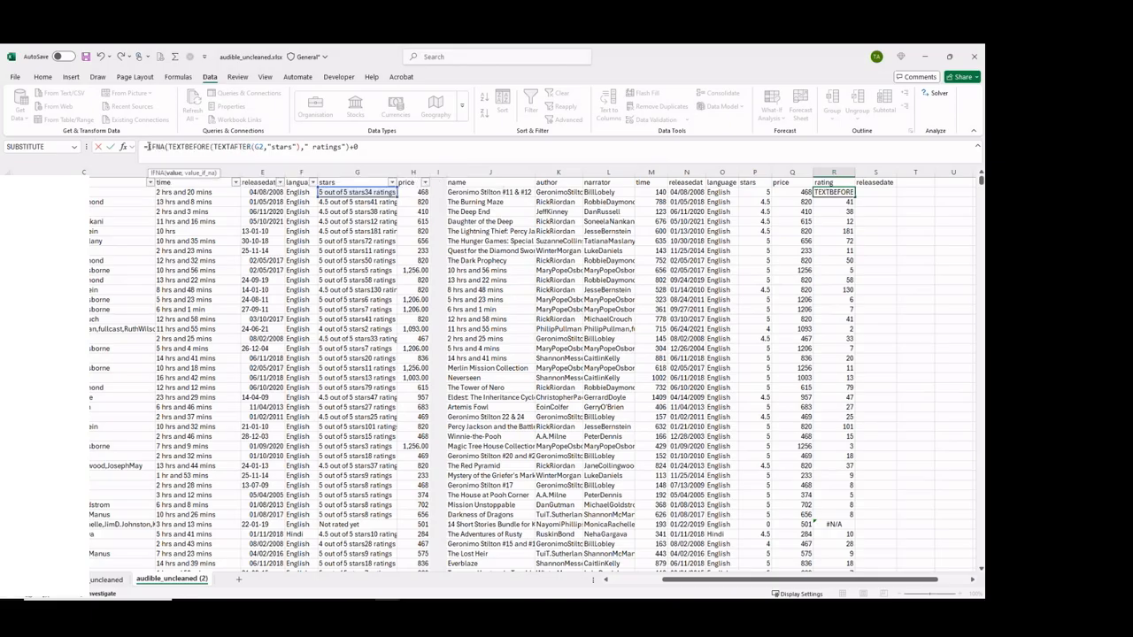
pyautogui.click(364, 148)
pyautogui.write(',0')
pyautogui.press('Return')
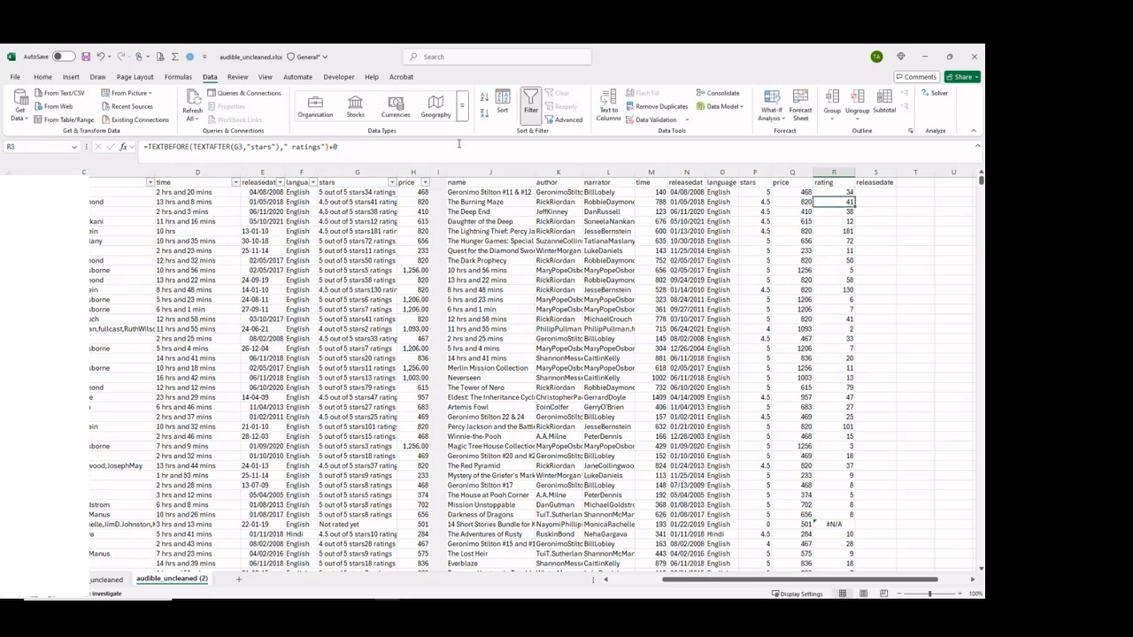
pyautogui.click(848, 192)
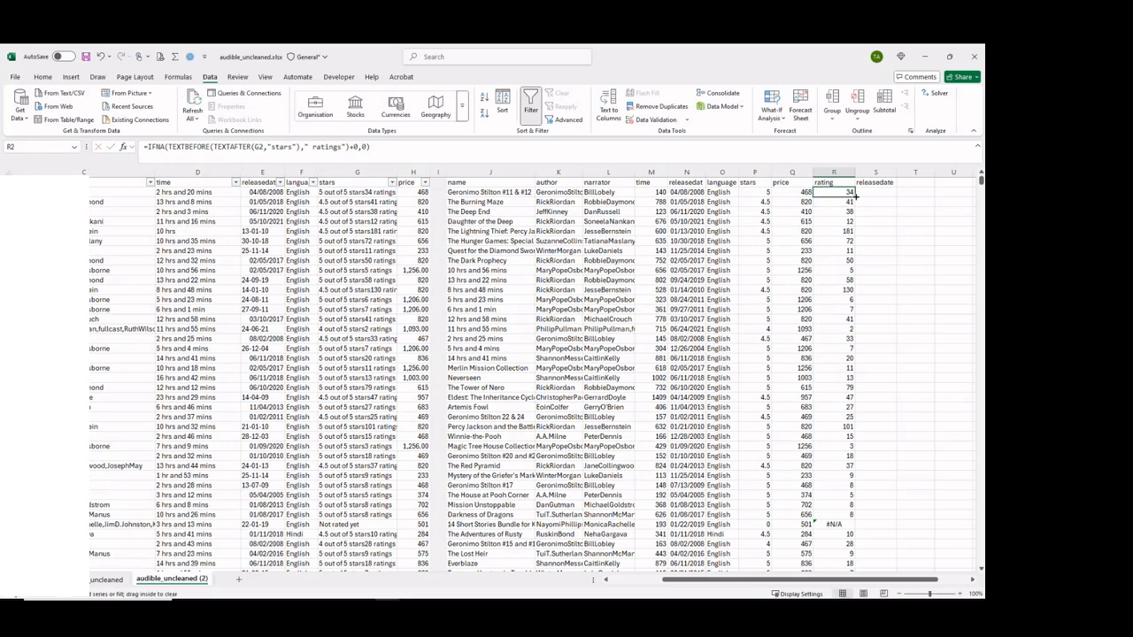
pyautogui.doubleClick(855, 196)
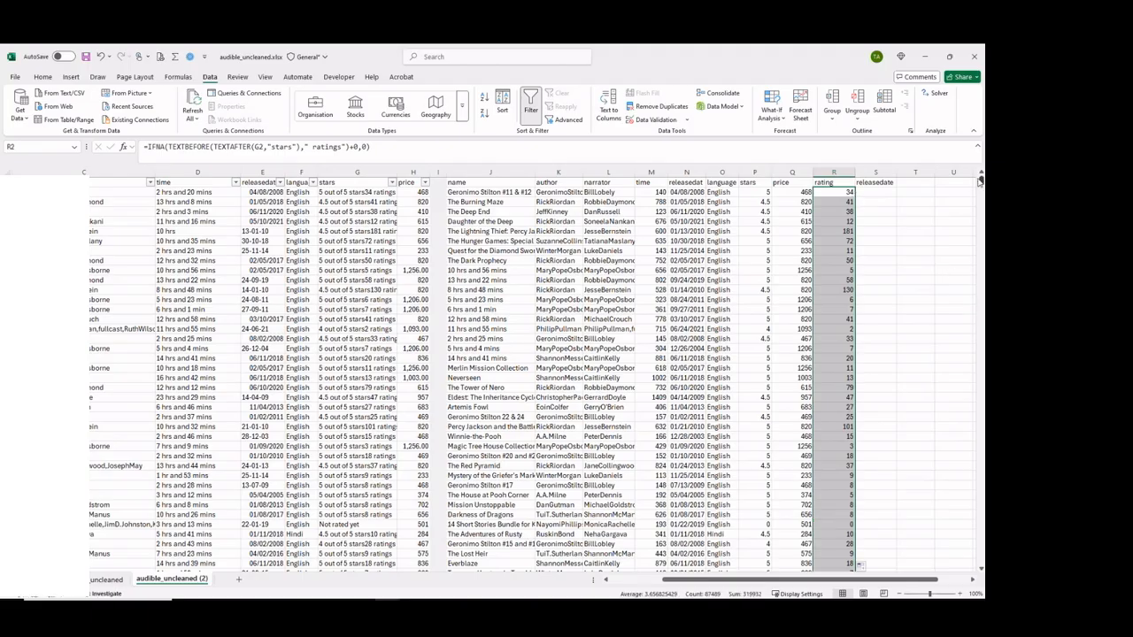
# Clear the leftover releasedate header by emptying the whole of column S.
pyautogui.moveTo(980, 180)
pyautogui.mouseDown()
pyautogui.moveTo(980, 203)
pyautogui.moveTo(981, 180)
pyautogui.mouseUp()
pyautogui.click(875, 172)
pyautogui.press('Delete')
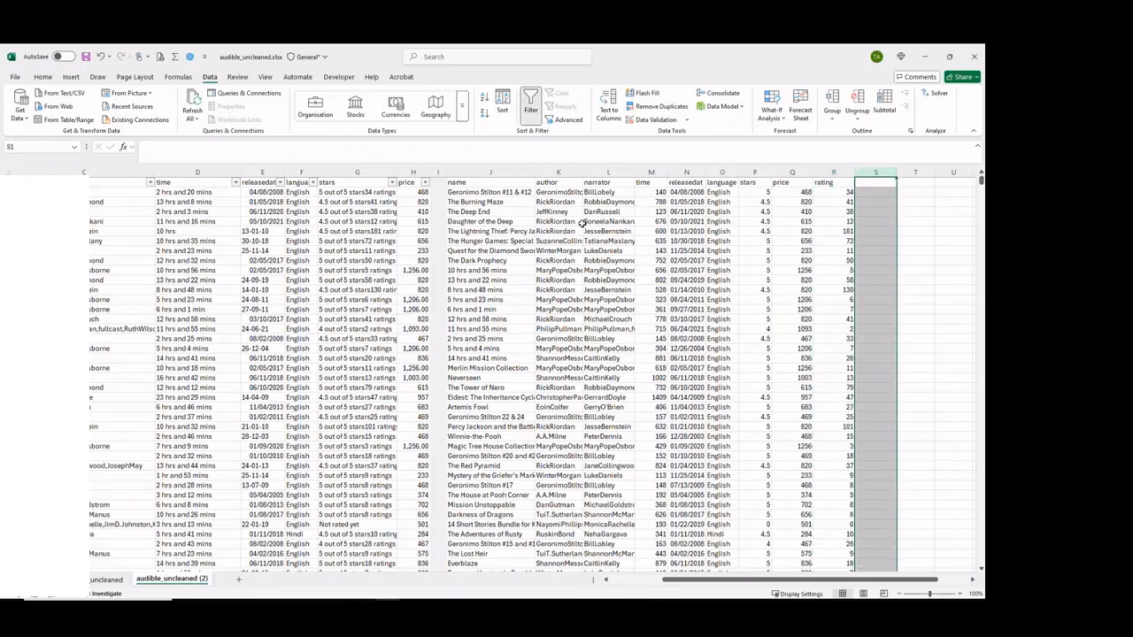
pyautogui.click(463, 192)
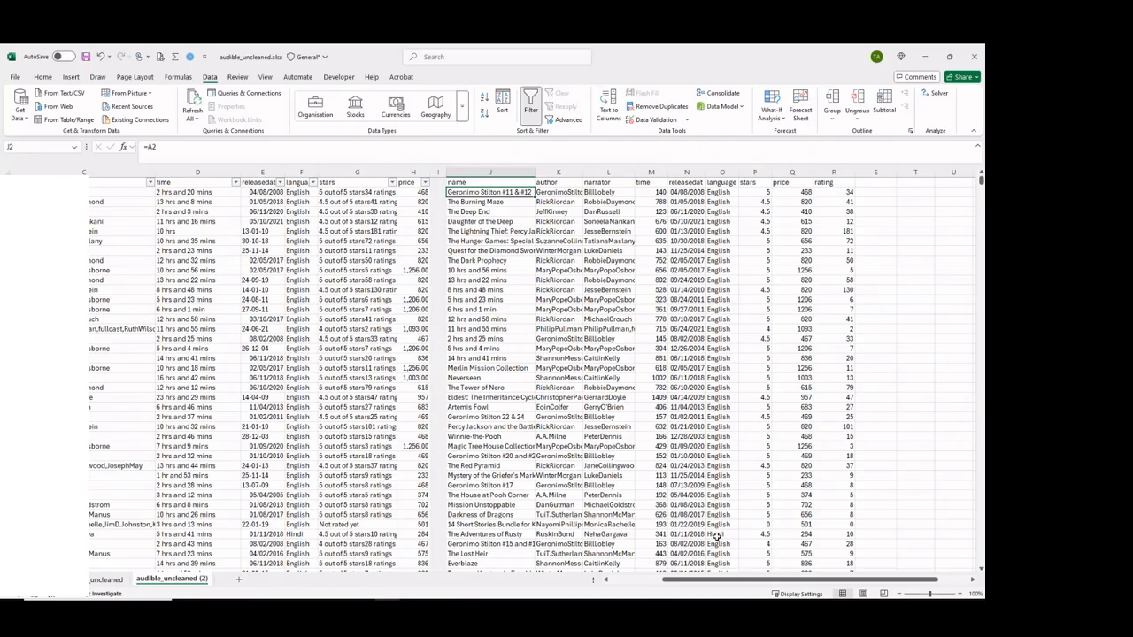
pyautogui.moveTo(689, 583); pyautogui.dragTo(686, 583)
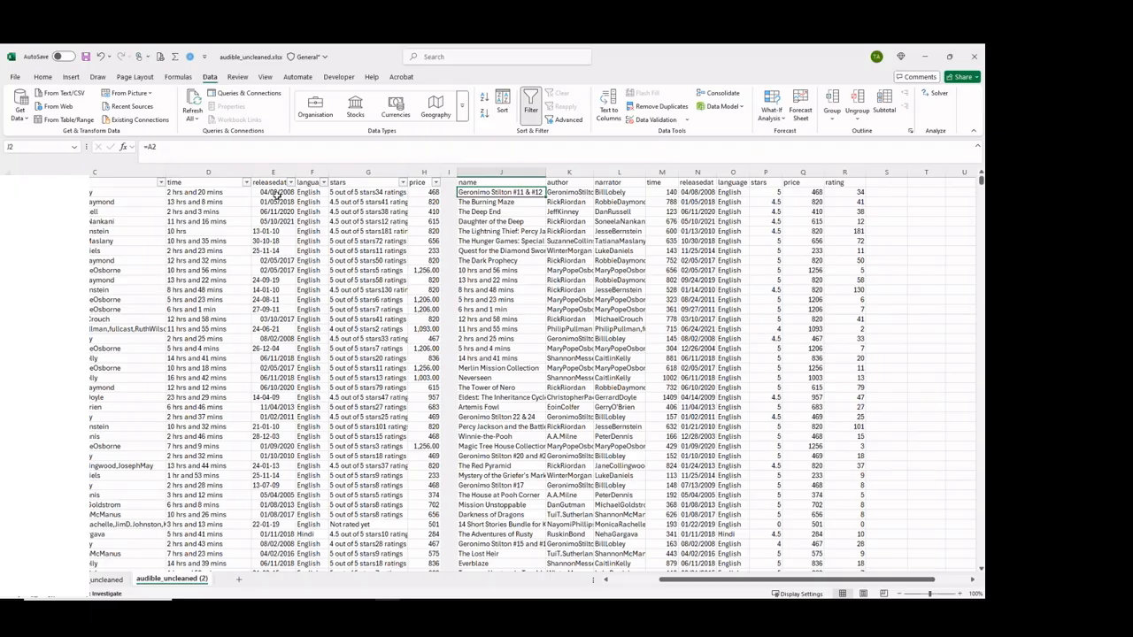
pyautogui.click(221, 191)
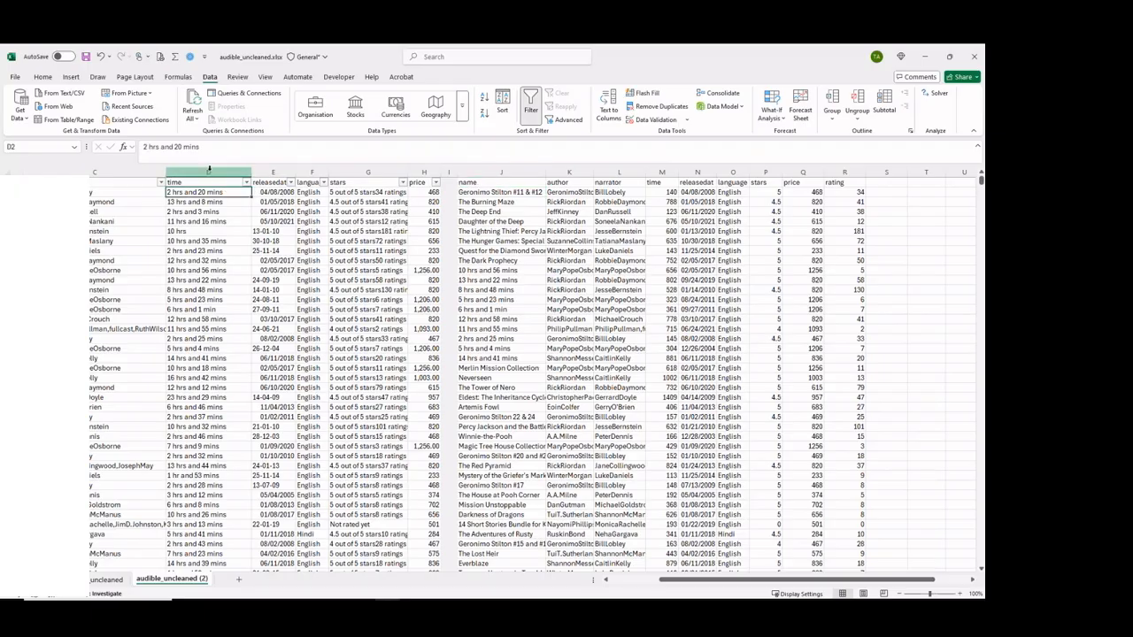
pyautogui.click(209, 171)
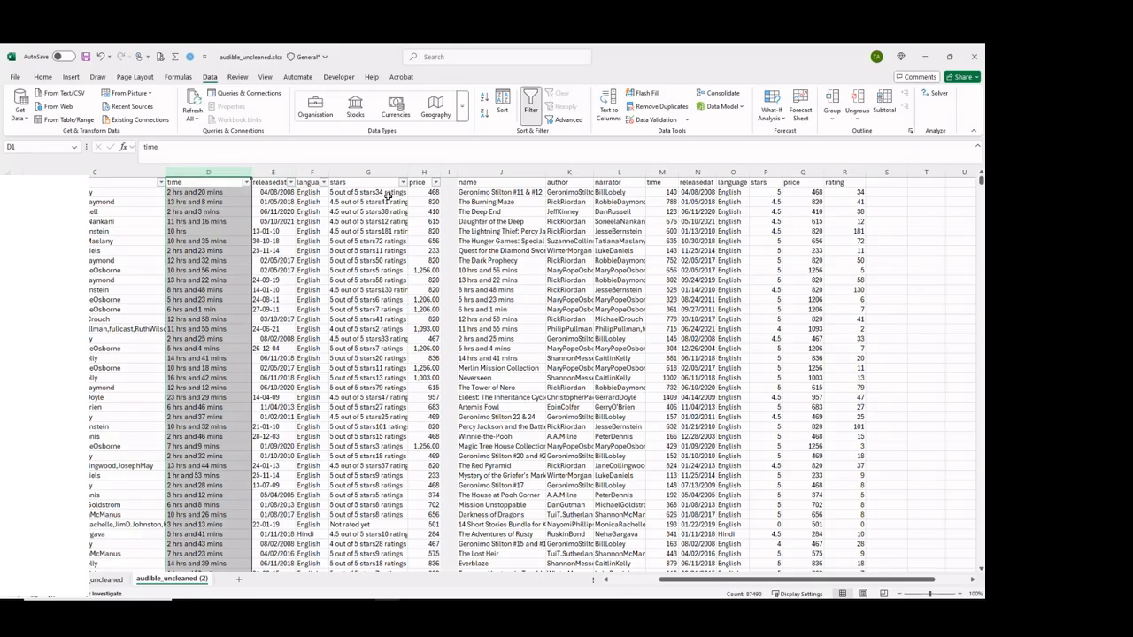
pyautogui.click(276, 172)
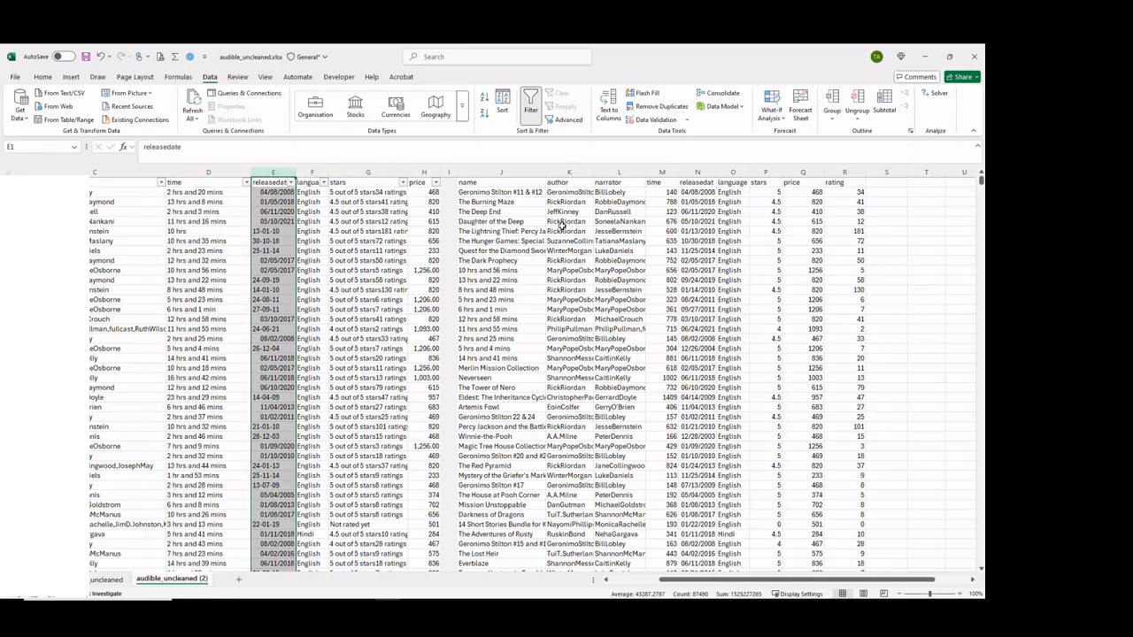